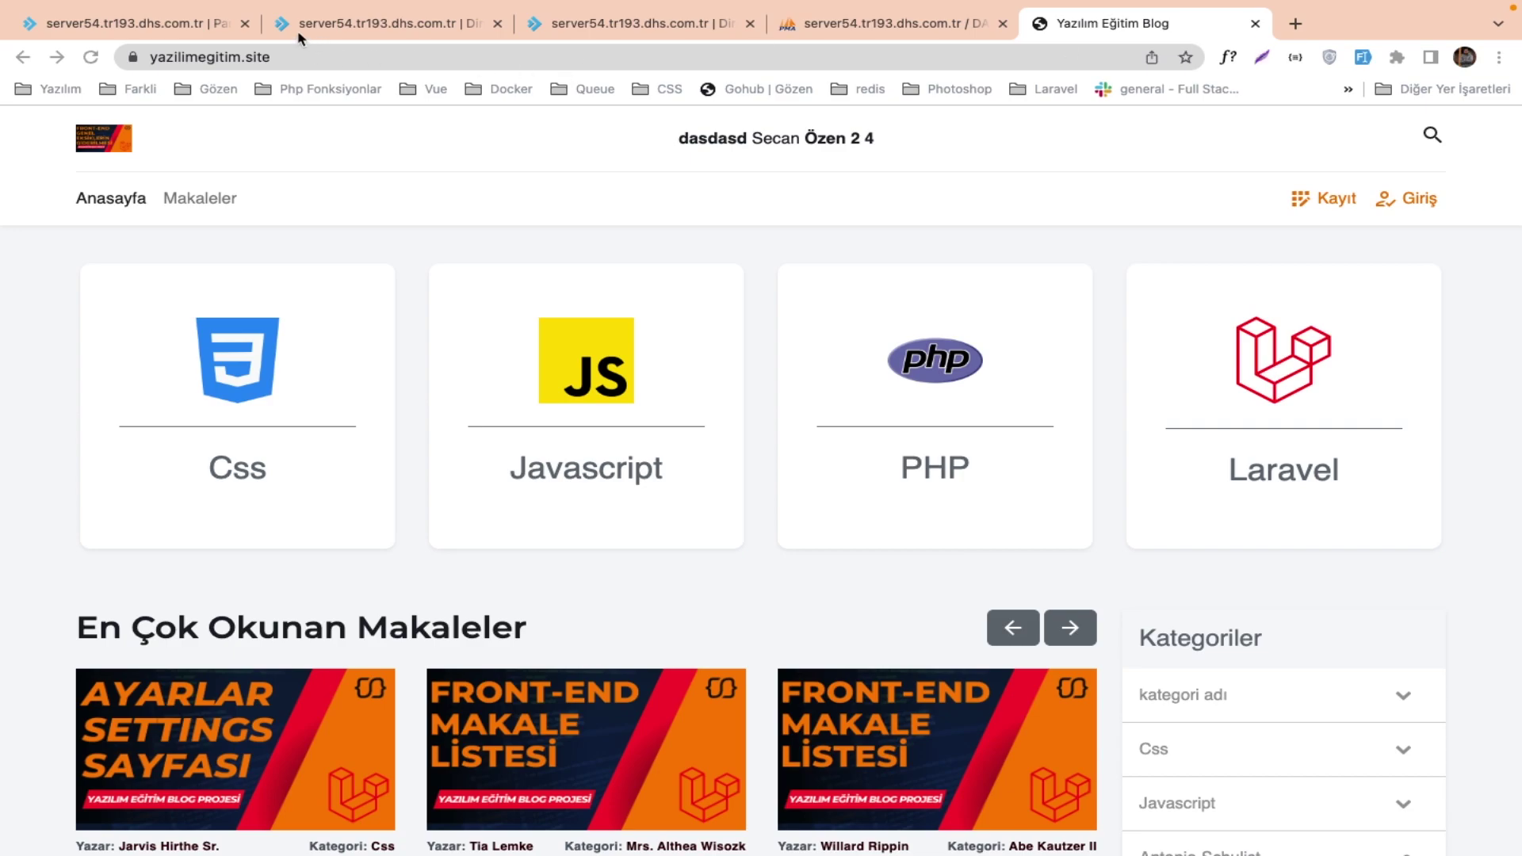
Add a subdomain named blog under the yazilimegitim.site domain in DirectAdmin.
click(210, 24)
scroll(257, 366, up, 10)
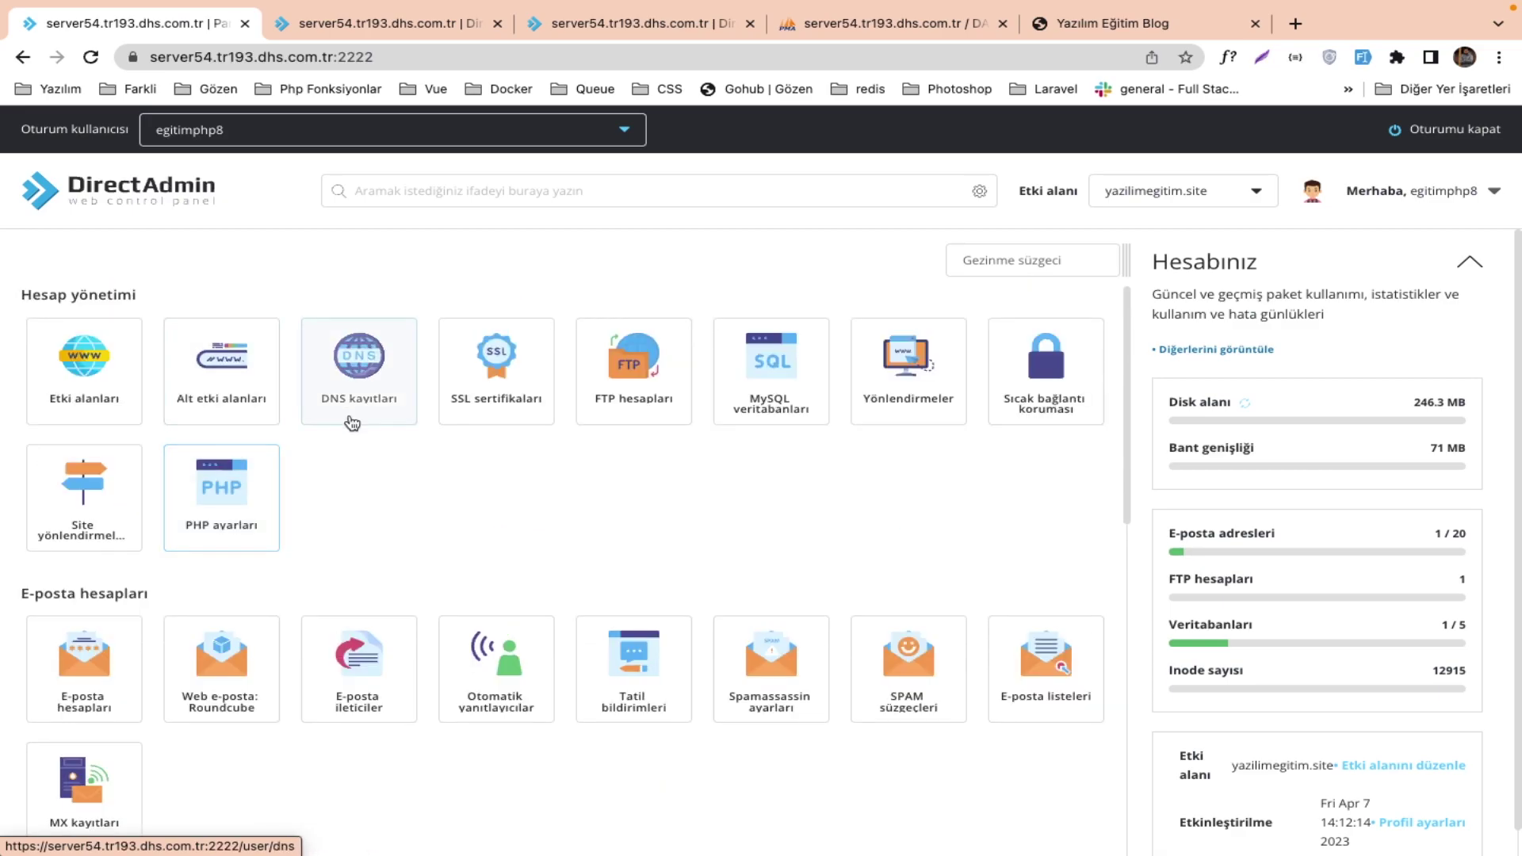
click(257, 391)
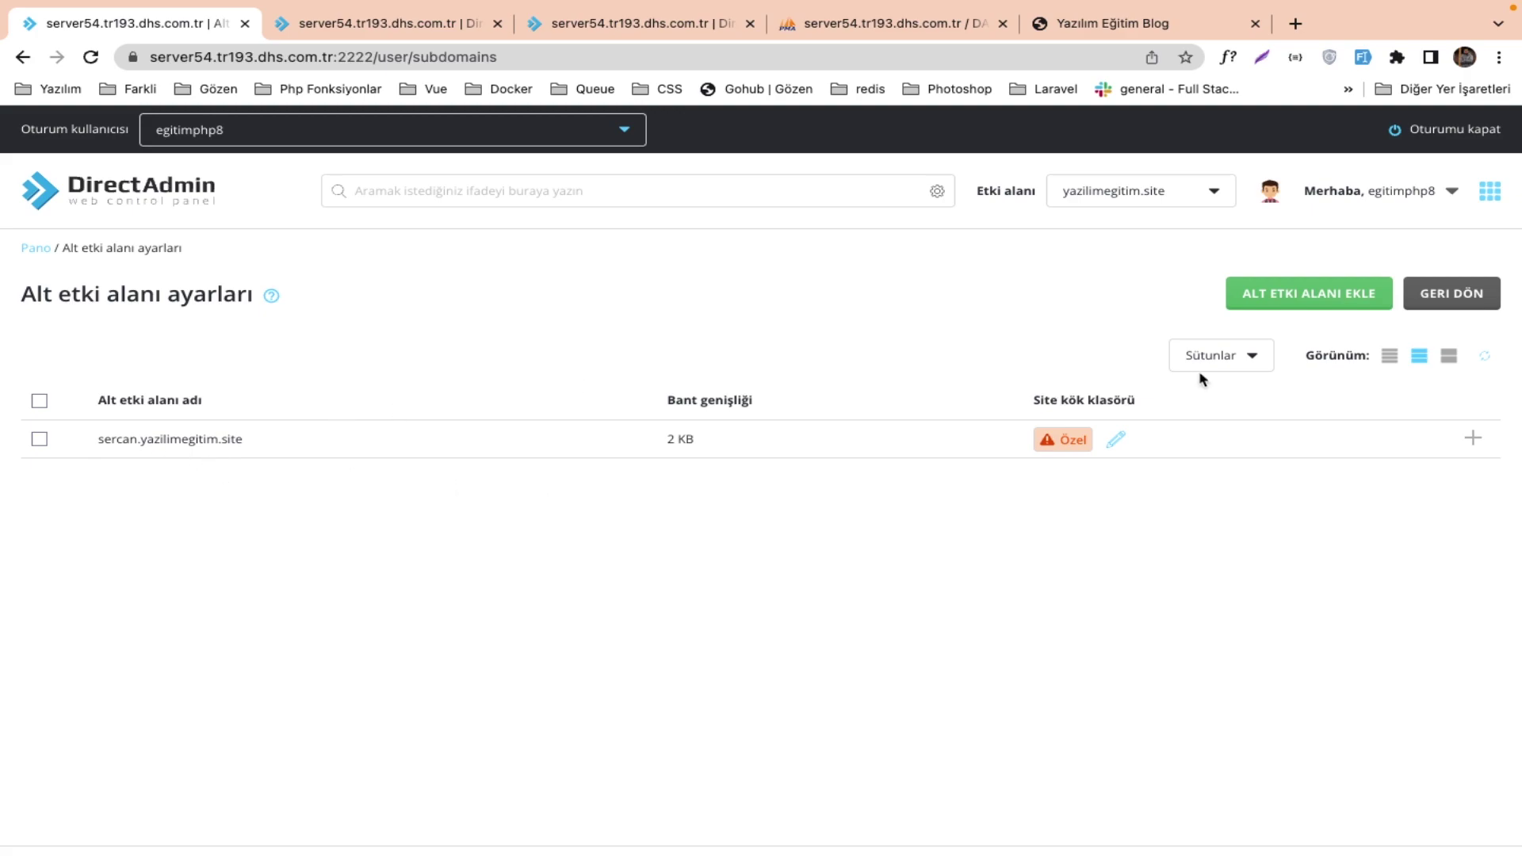
click(1301, 308)
click(616, 496)
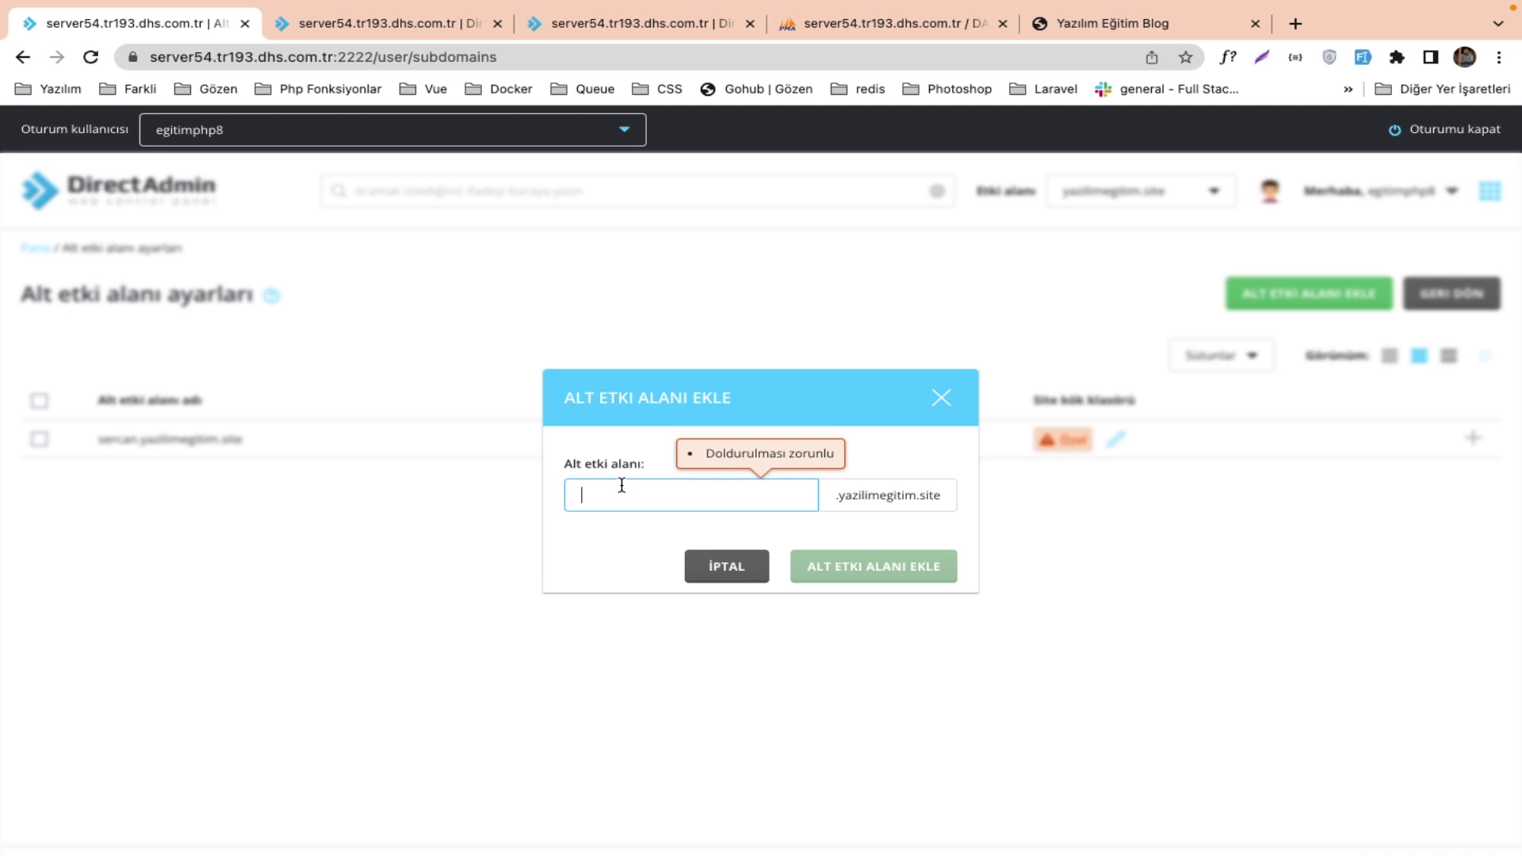
text(blog)
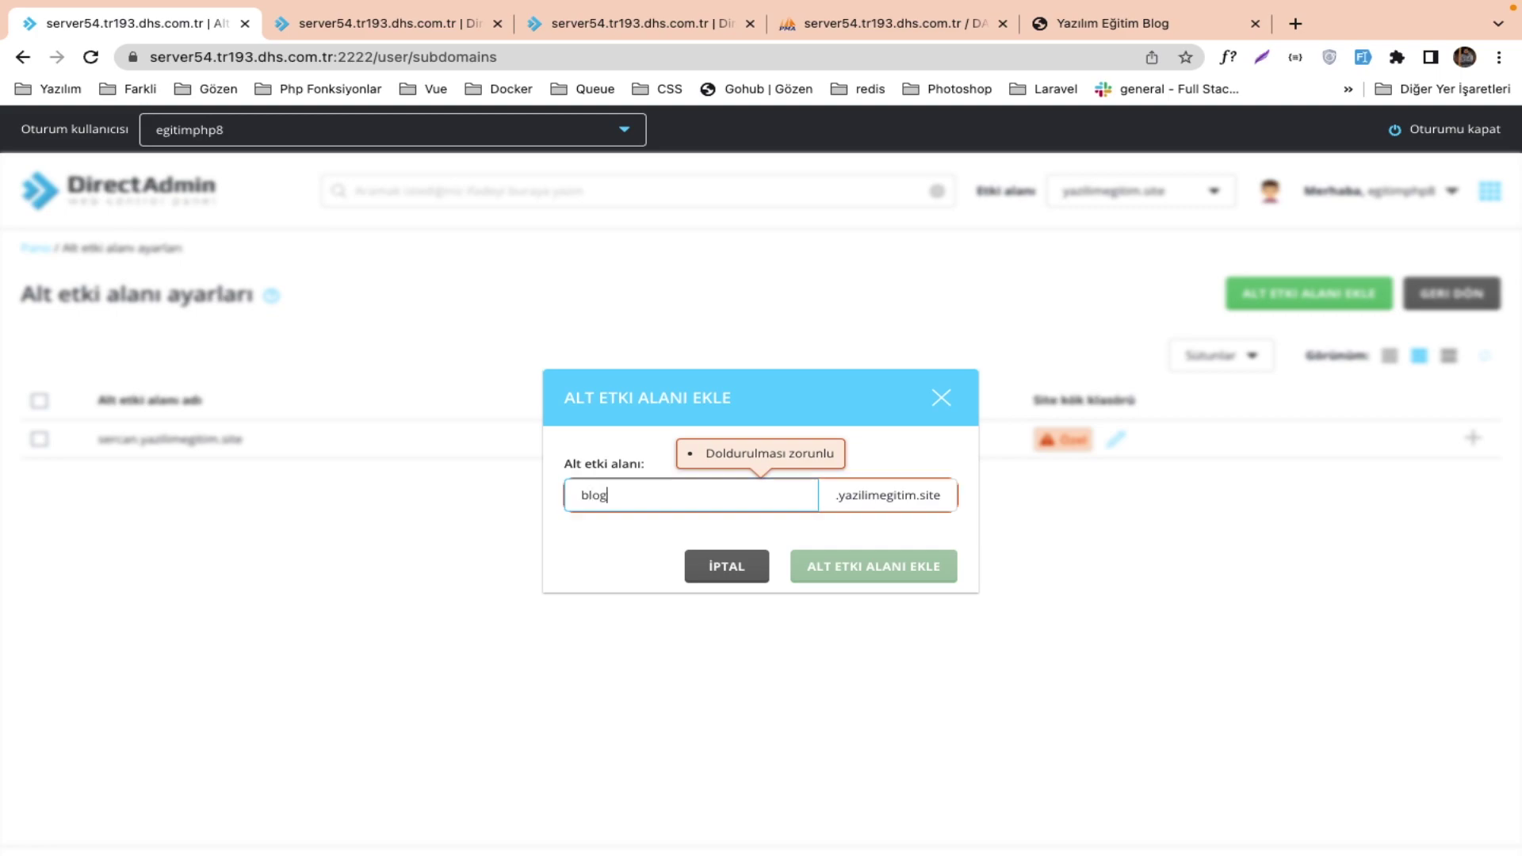
click(873, 565)
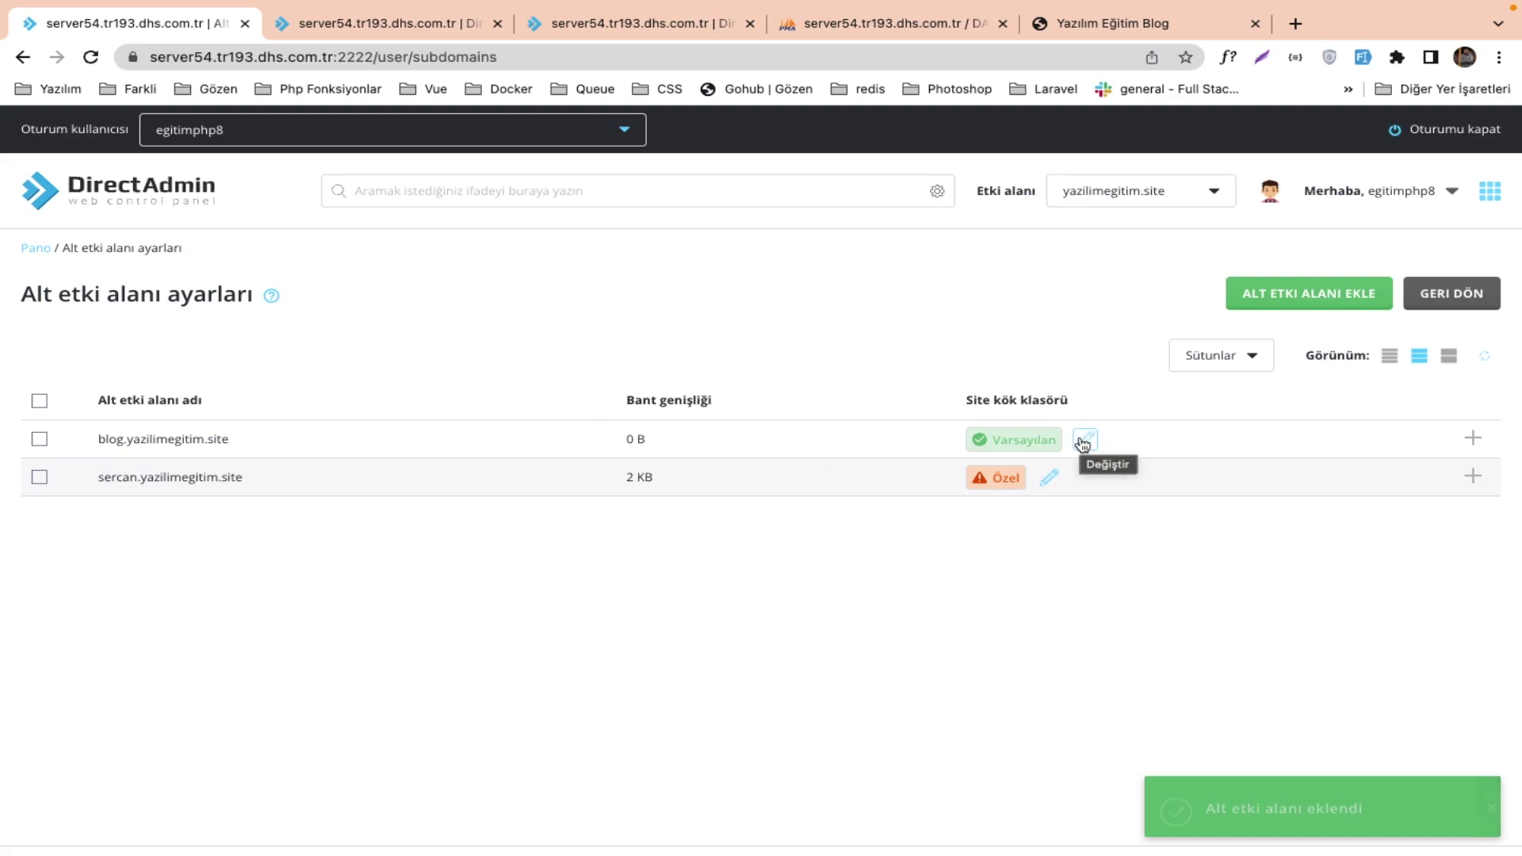
Open the blog subdomain's folder in the file manager at domains/yazilimegitim.site/public_html/blog.
click(175, 190)
scroll(431, 592, down, 9)
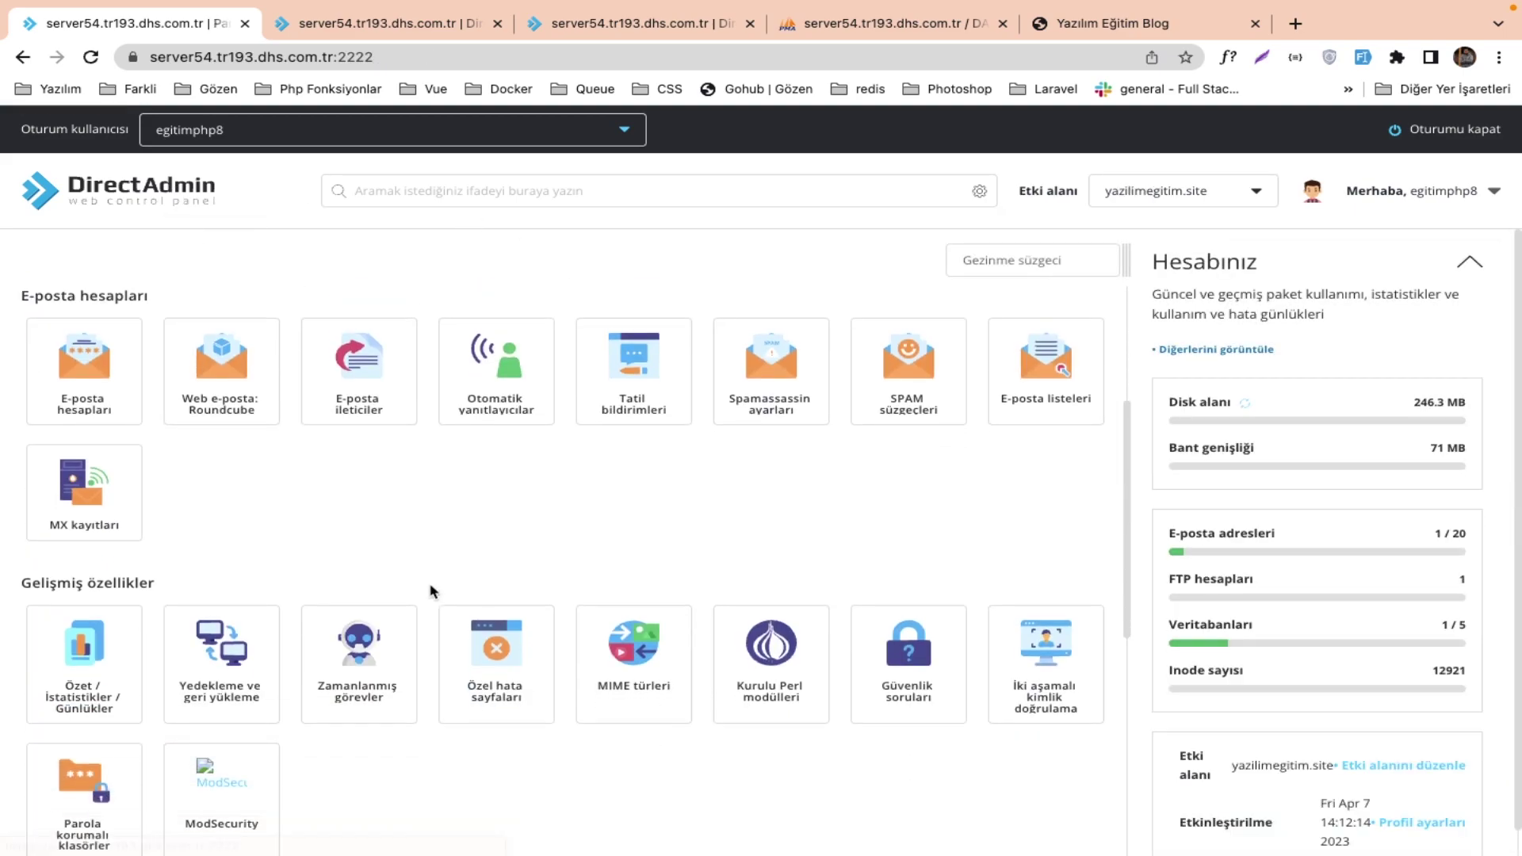
click(63, 609)
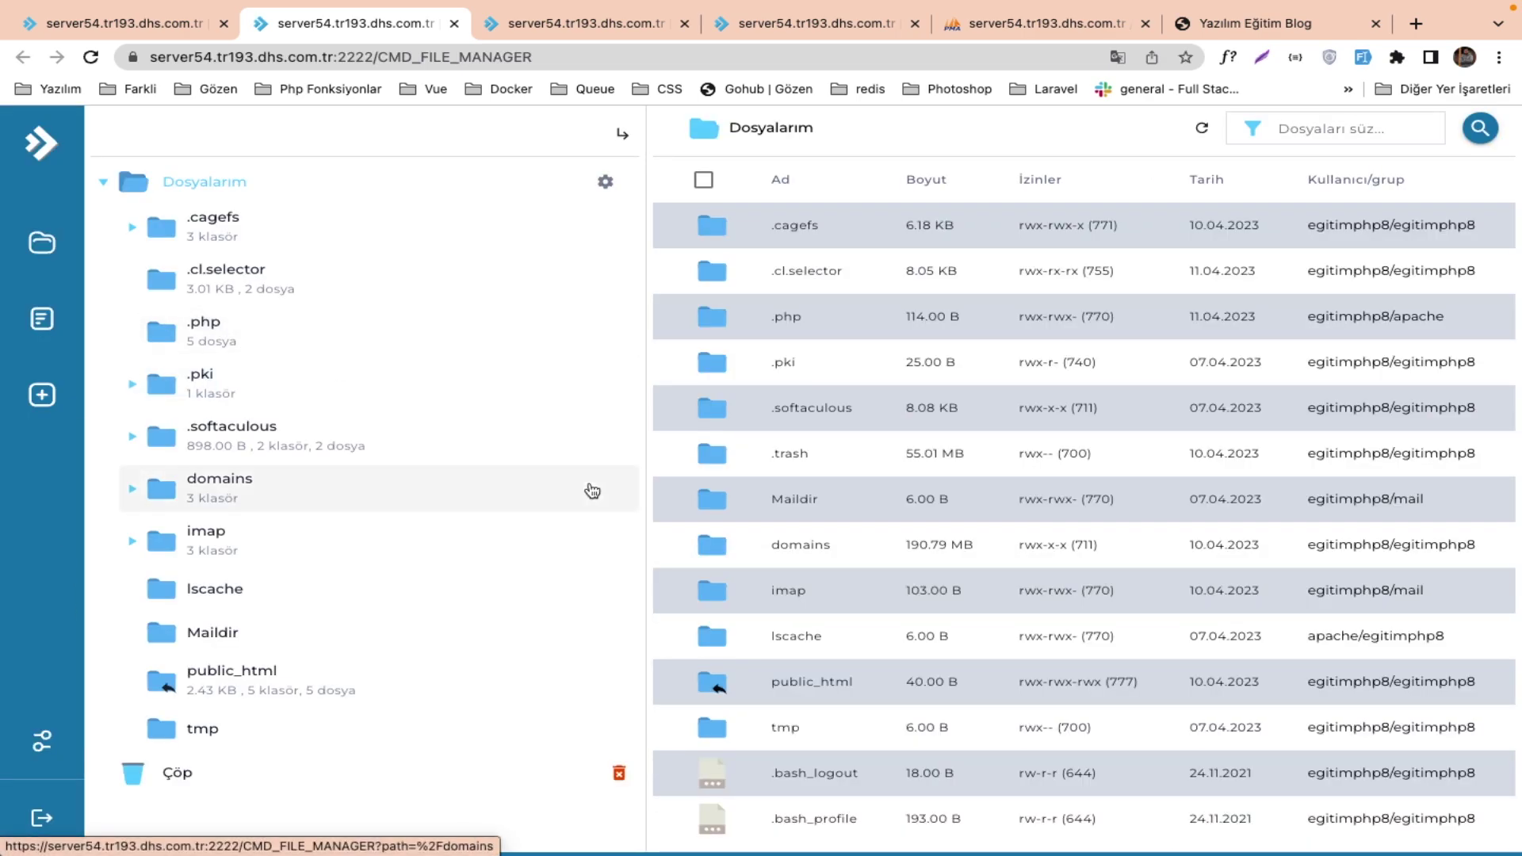
click(754, 537)
double_click(754, 536)
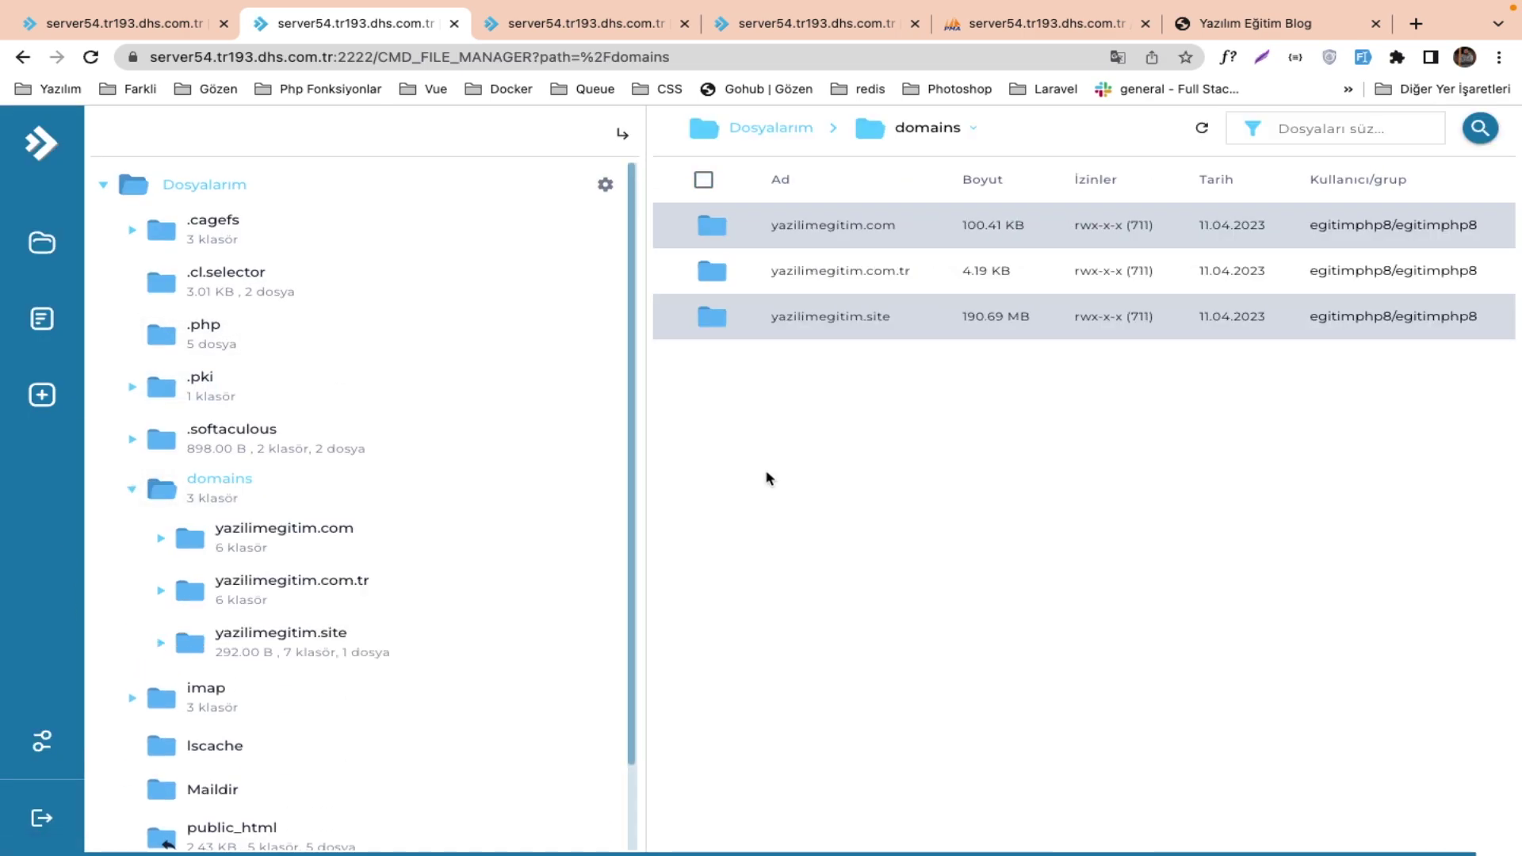
double_click(776, 316)
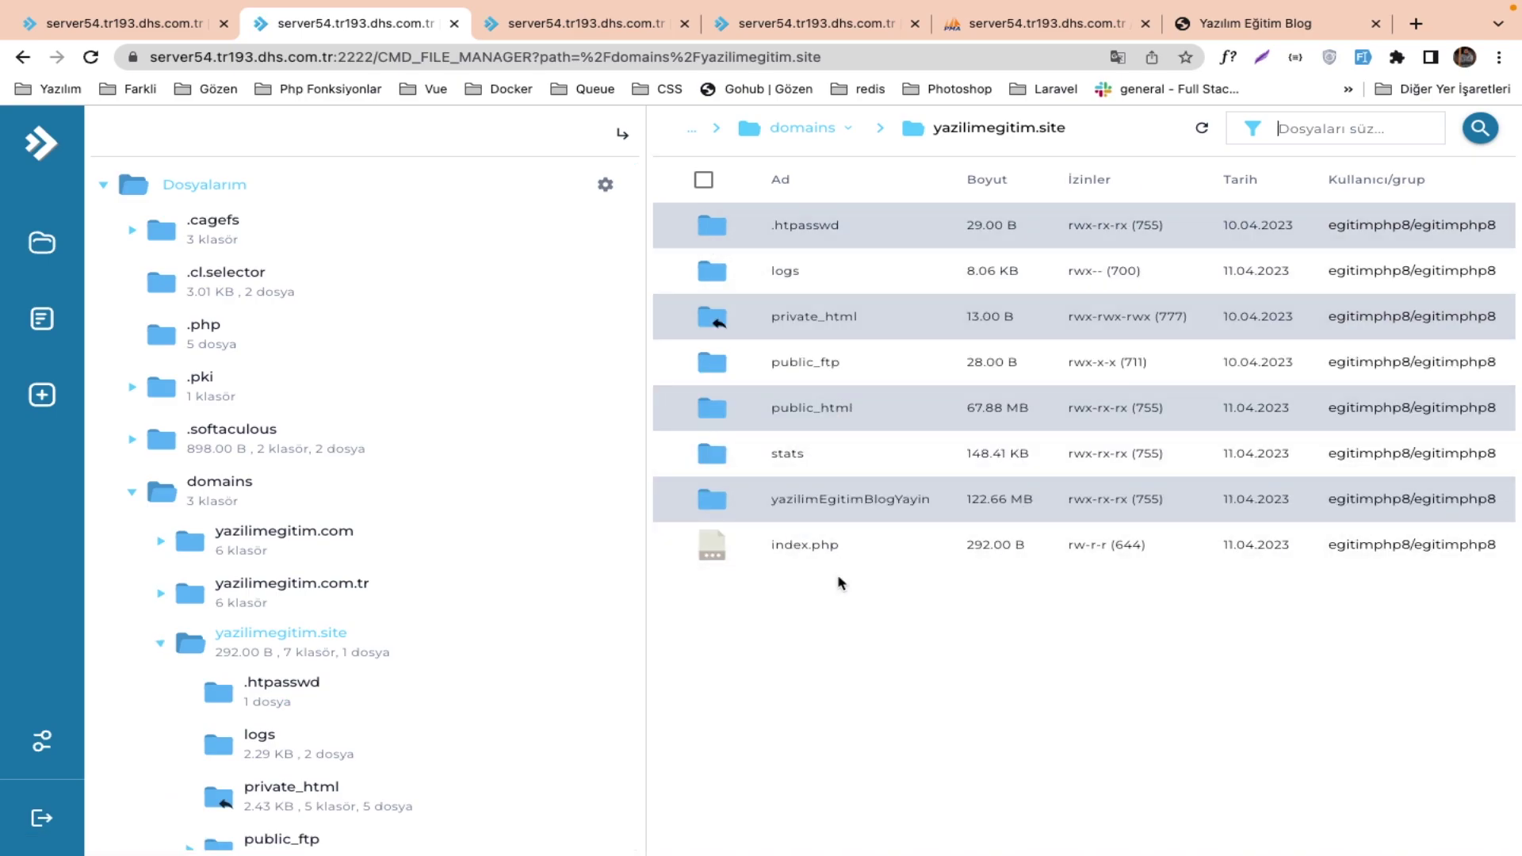
double_click(805, 407)
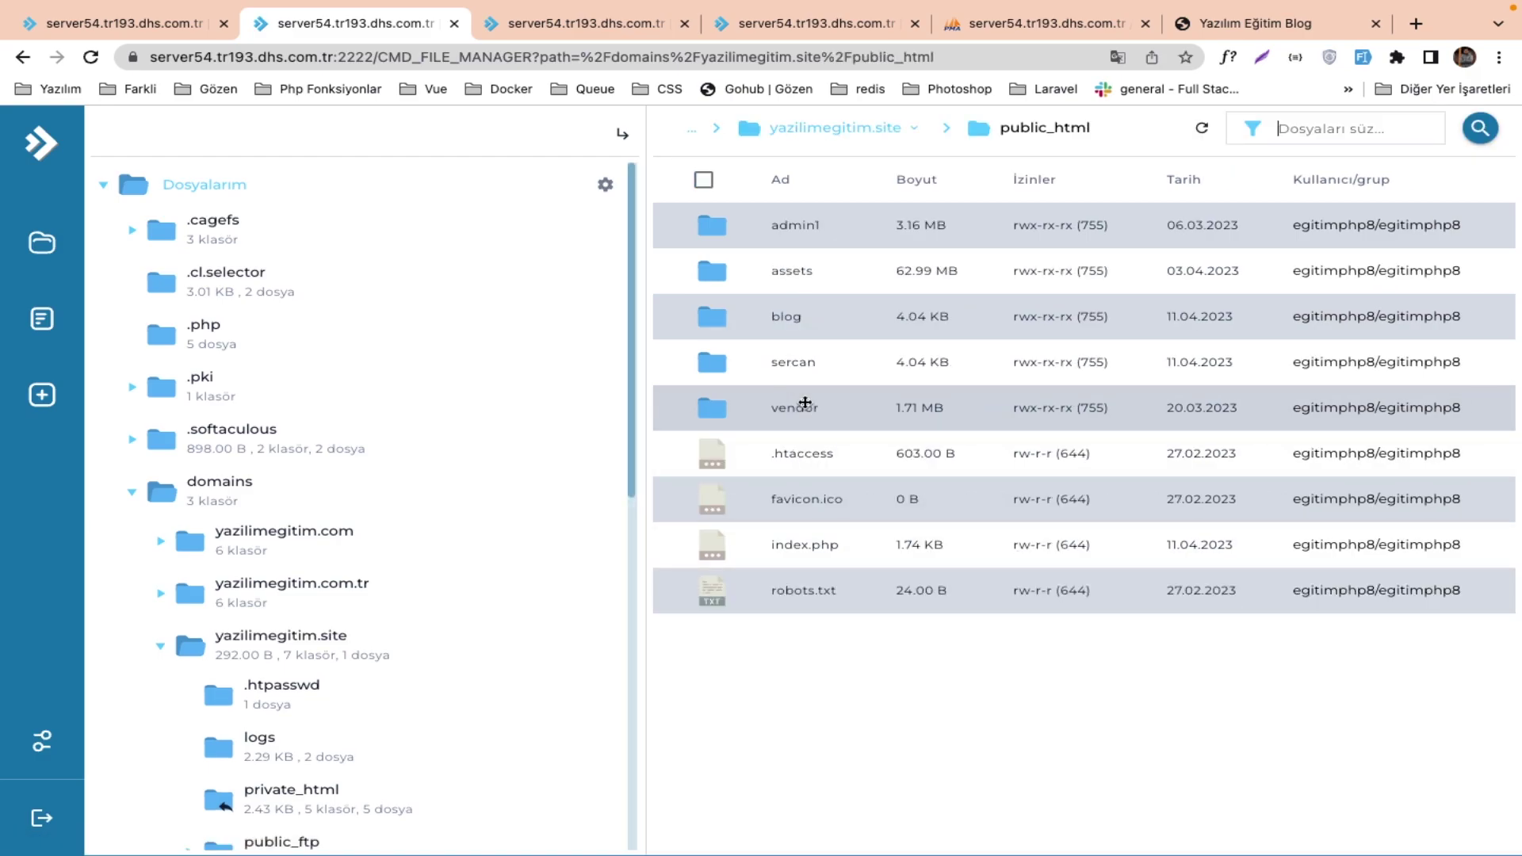
double_click(802, 320)
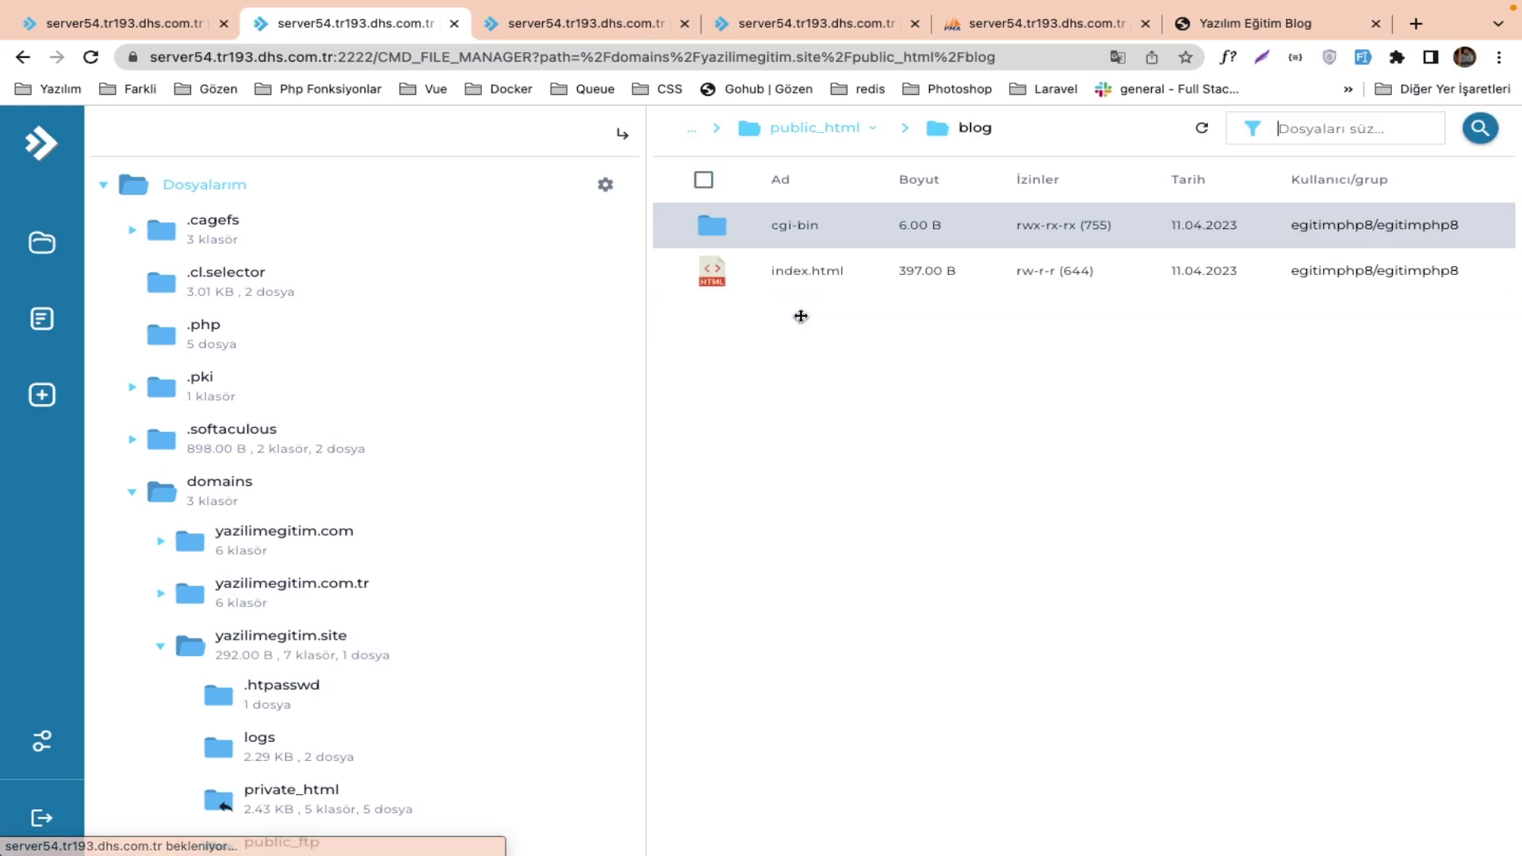
Delete the cgi-bin folder and index.html from the blog folder, sending them to the trash.
click(704, 180)
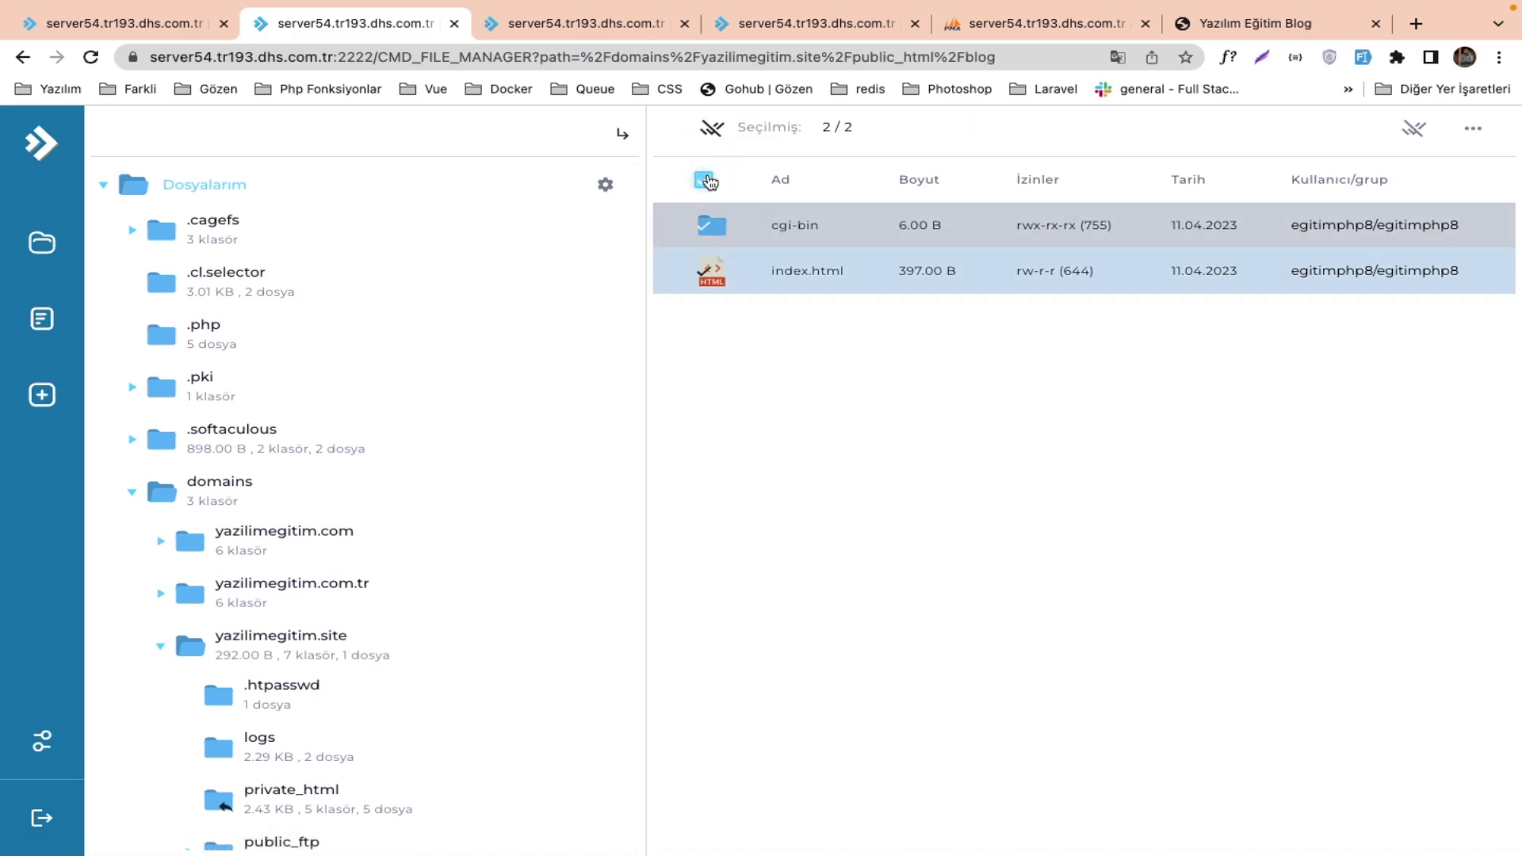
right_click(717, 240)
click(777, 406)
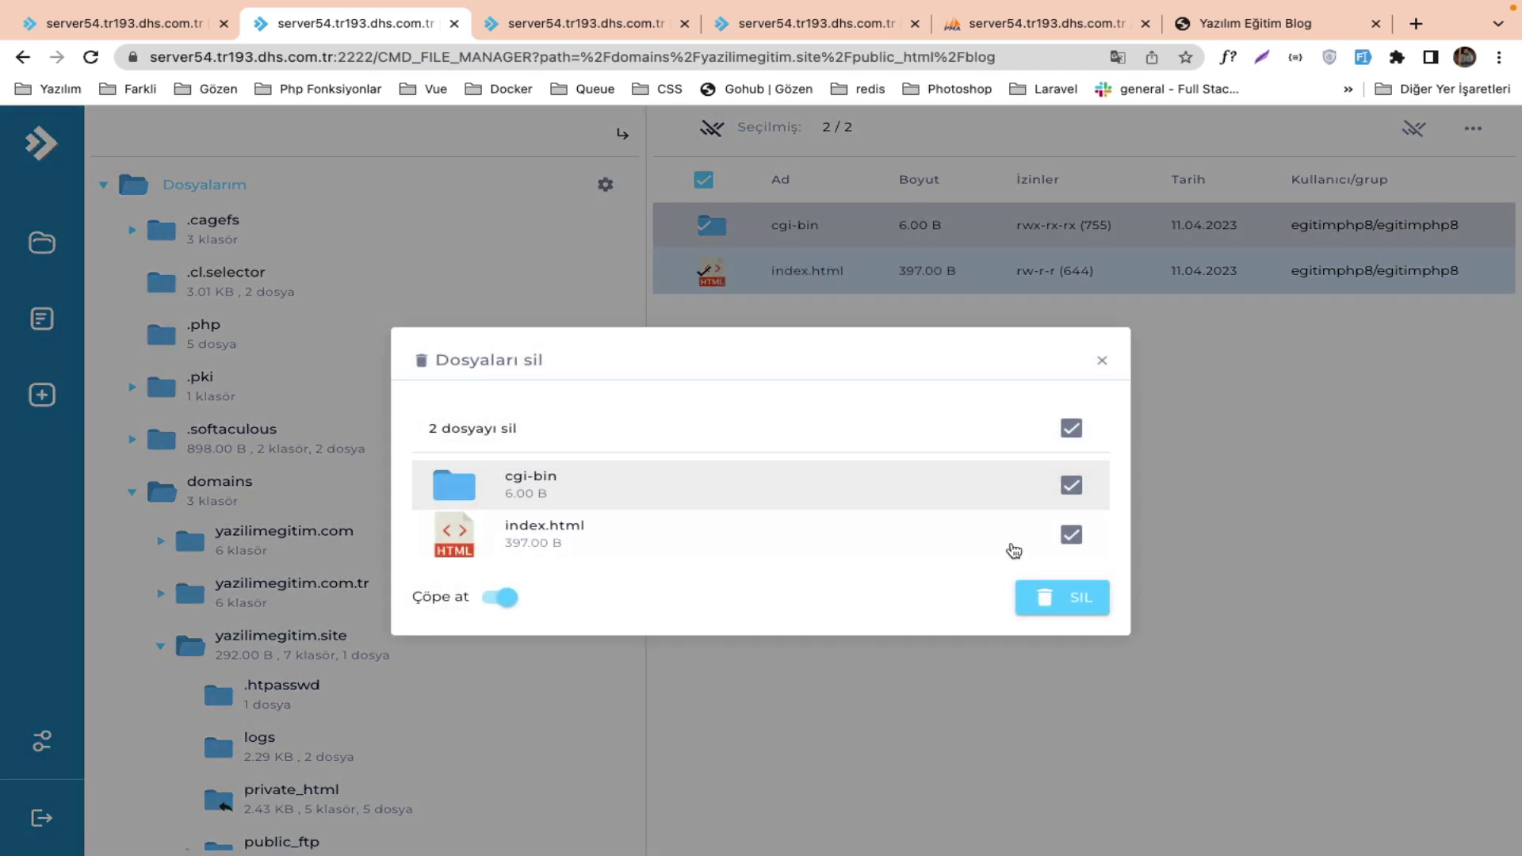
click(1043, 595)
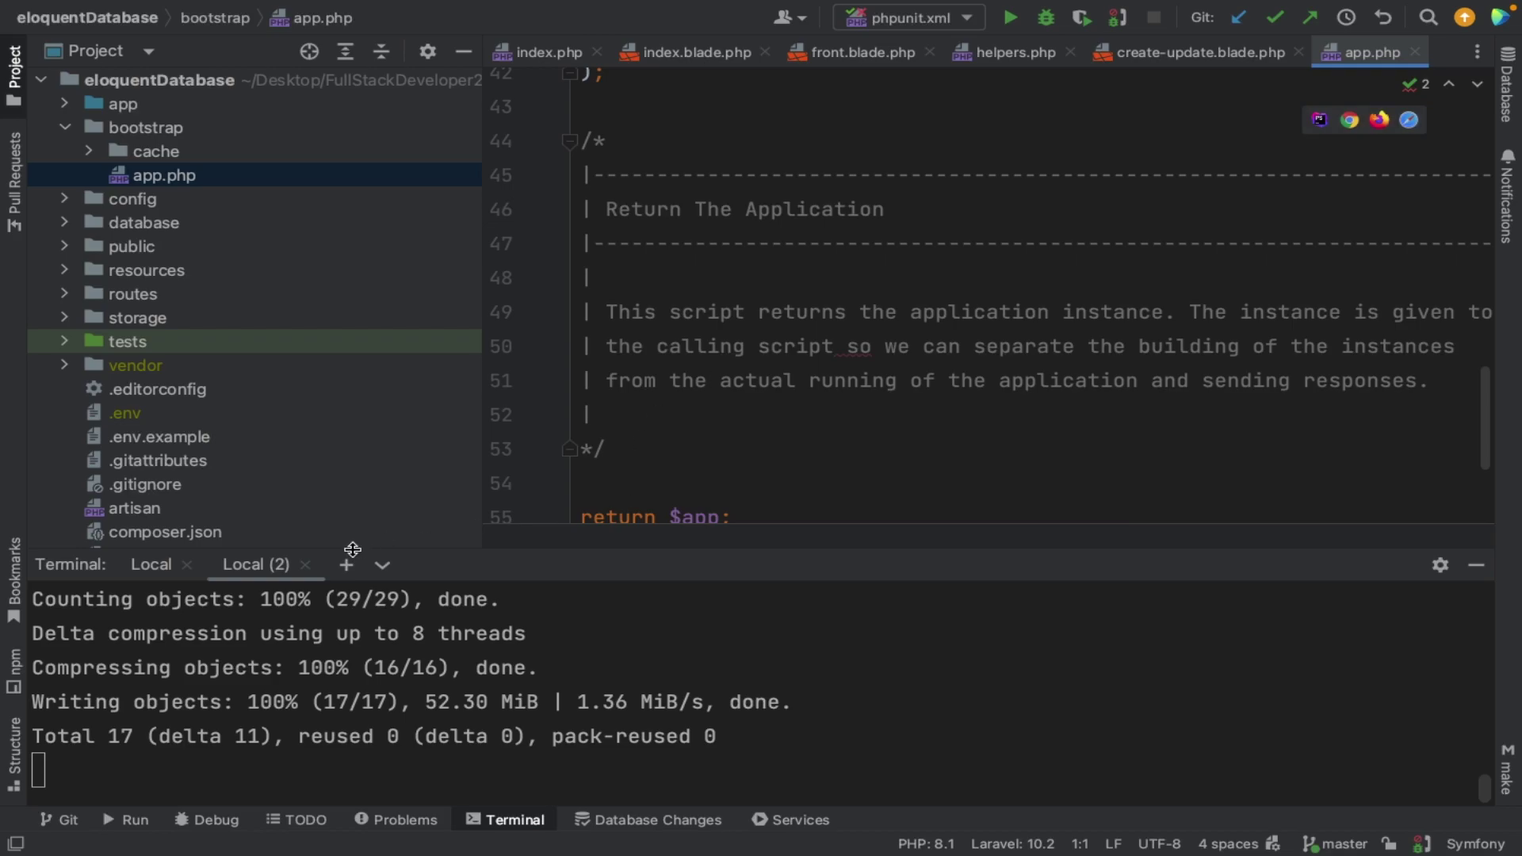
Switch to PhpStorm and run php artisan optimize:clear in a new terminal session of the eloquentDatabase project.
click(346, 564)
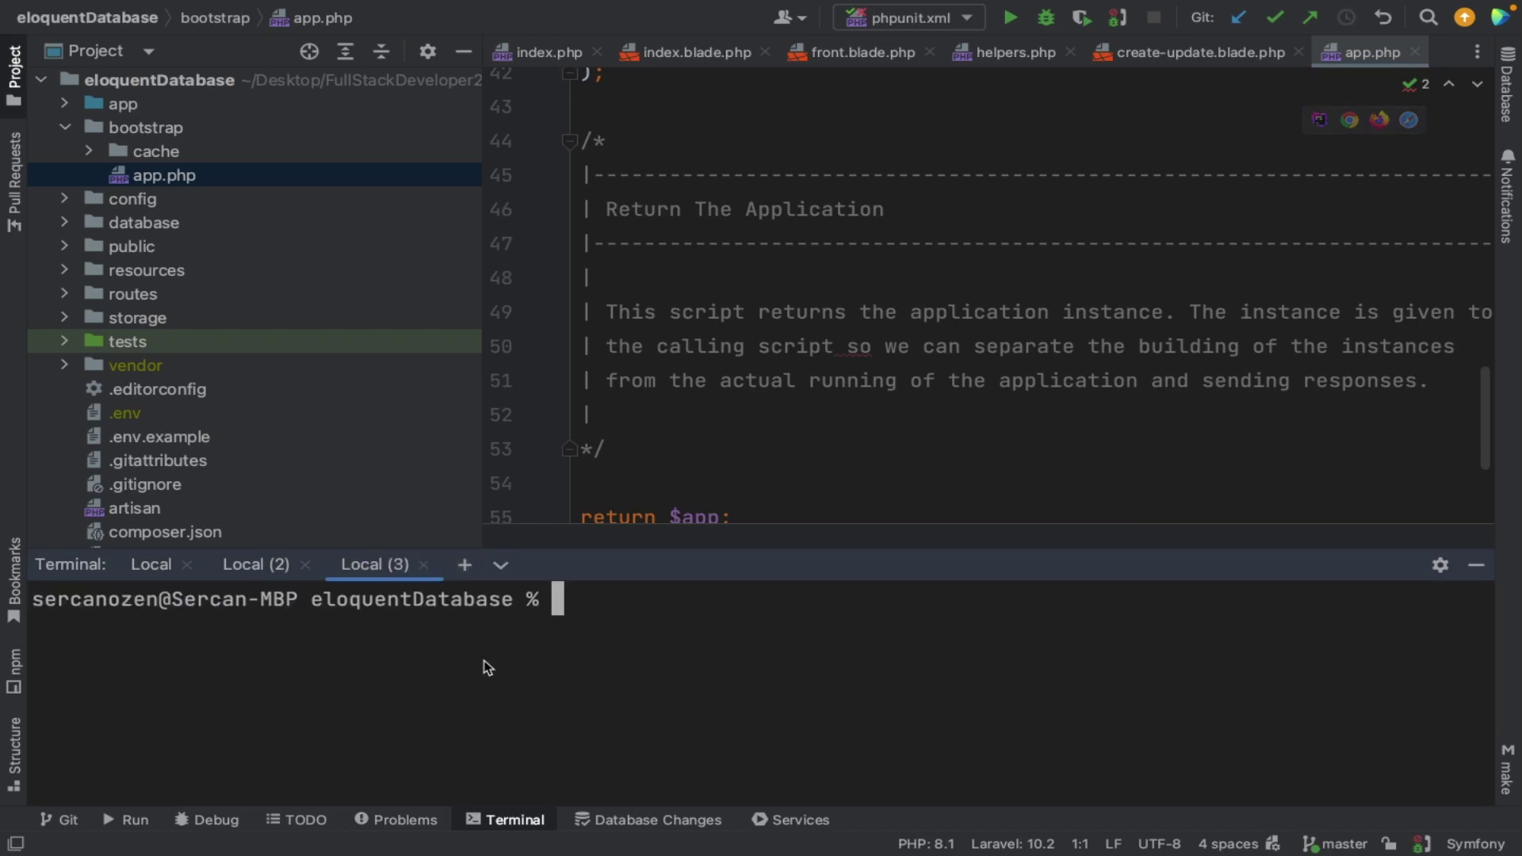
text(php artisan)
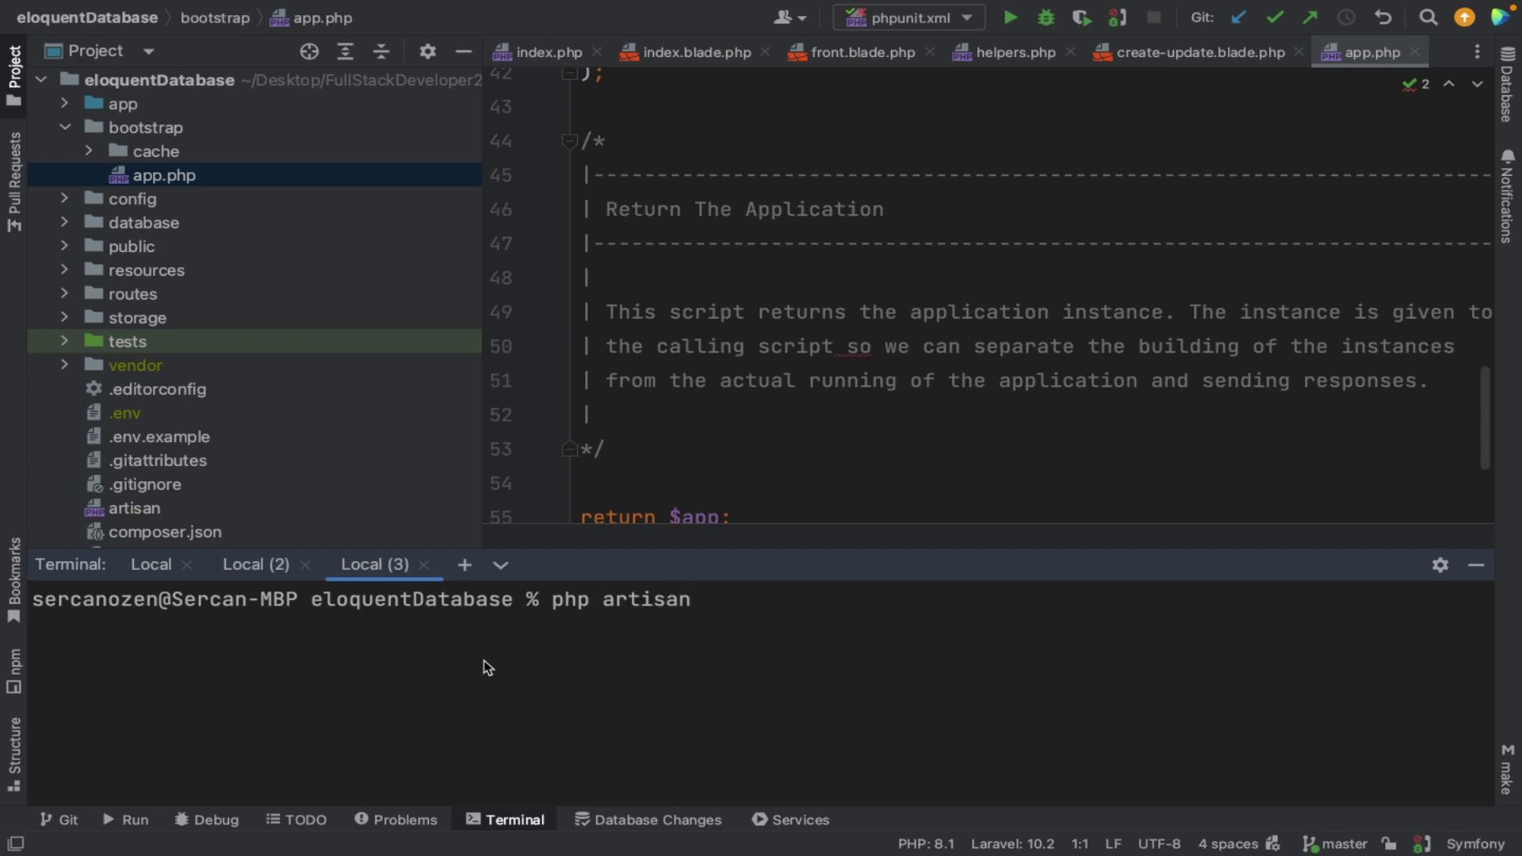
text( optimize:clear)
key(Return)
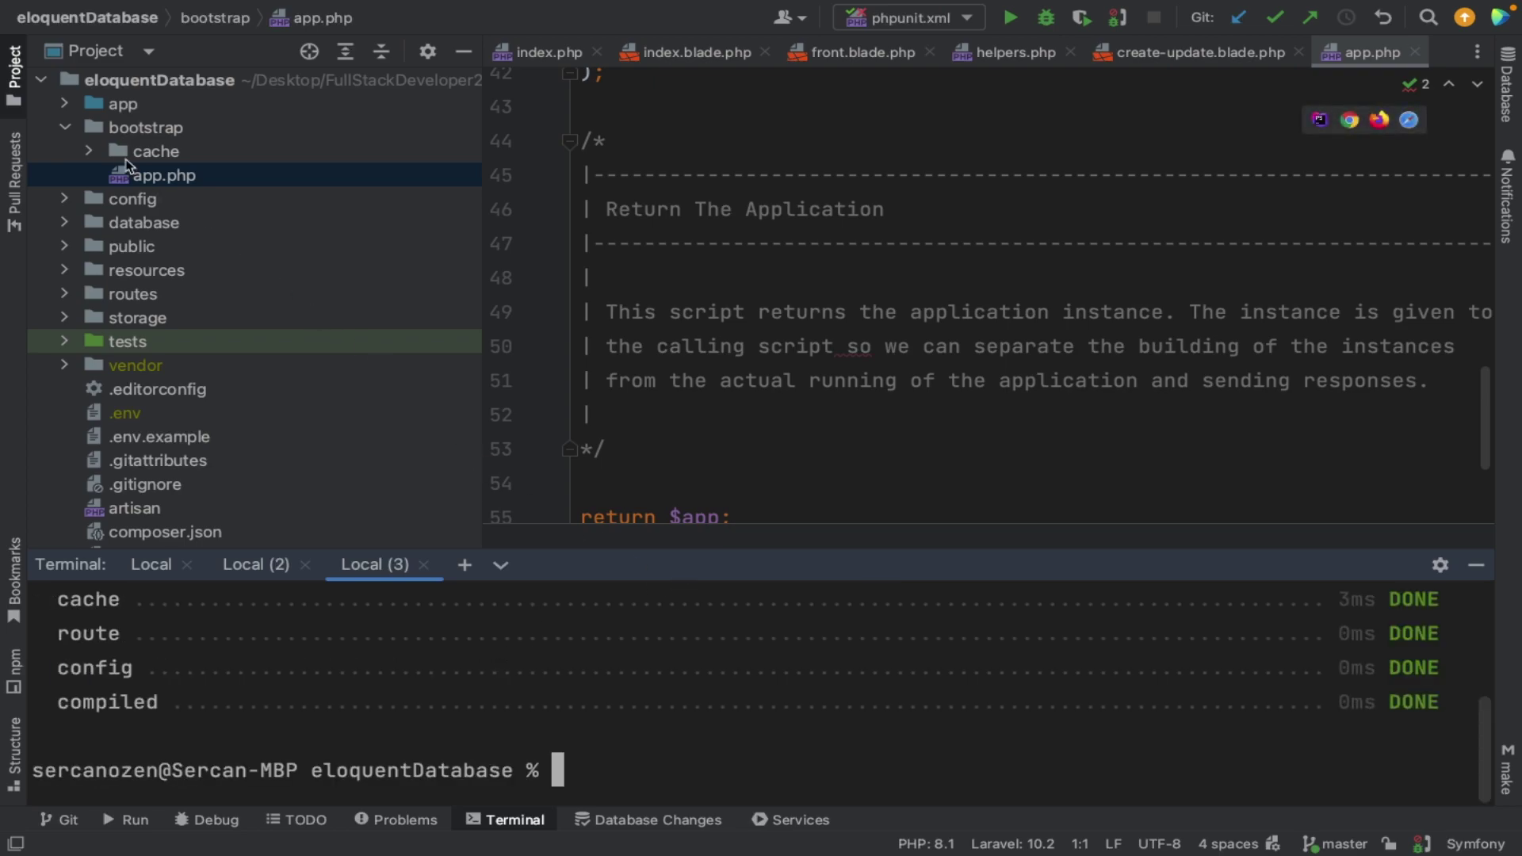
In Finder, compress all contents of the eloquentDatabase project folder except .git and .idea into one archive.
key(ctrl+Left)
key(ctrl+Left)
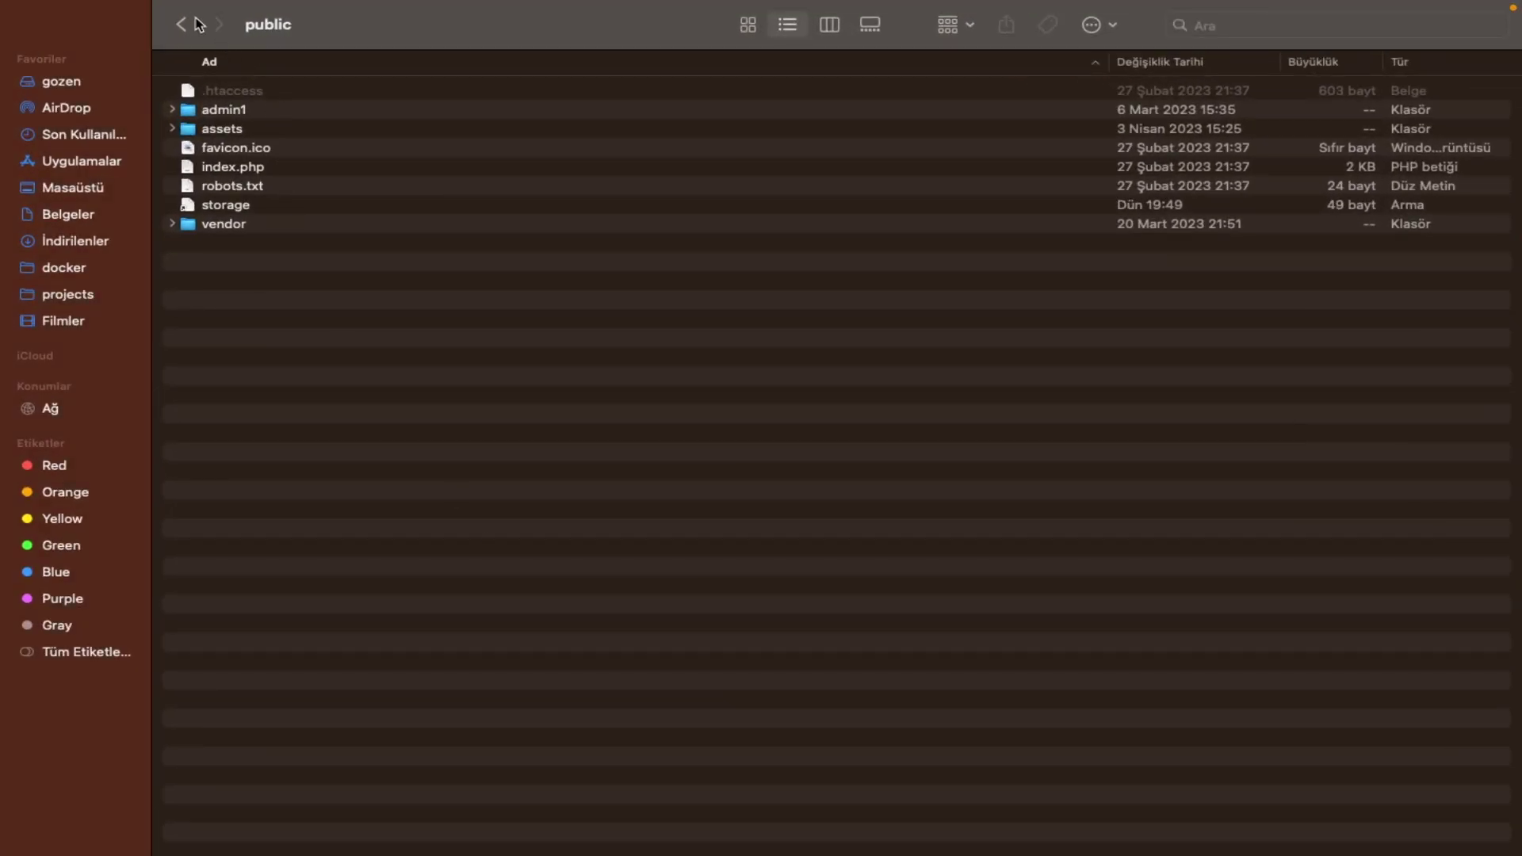
click(181, 24)
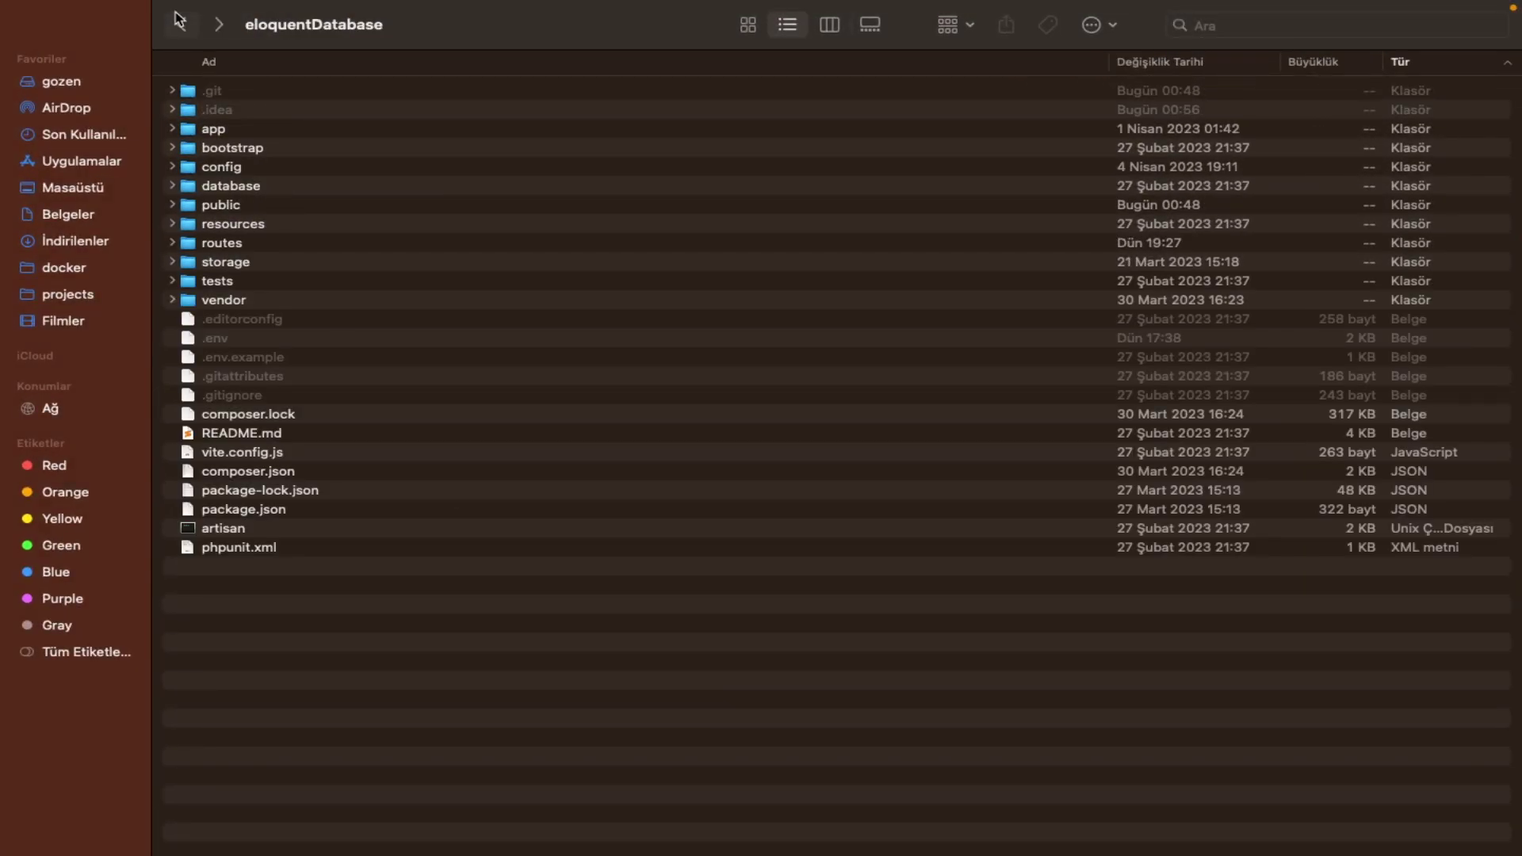
click(254, 228)
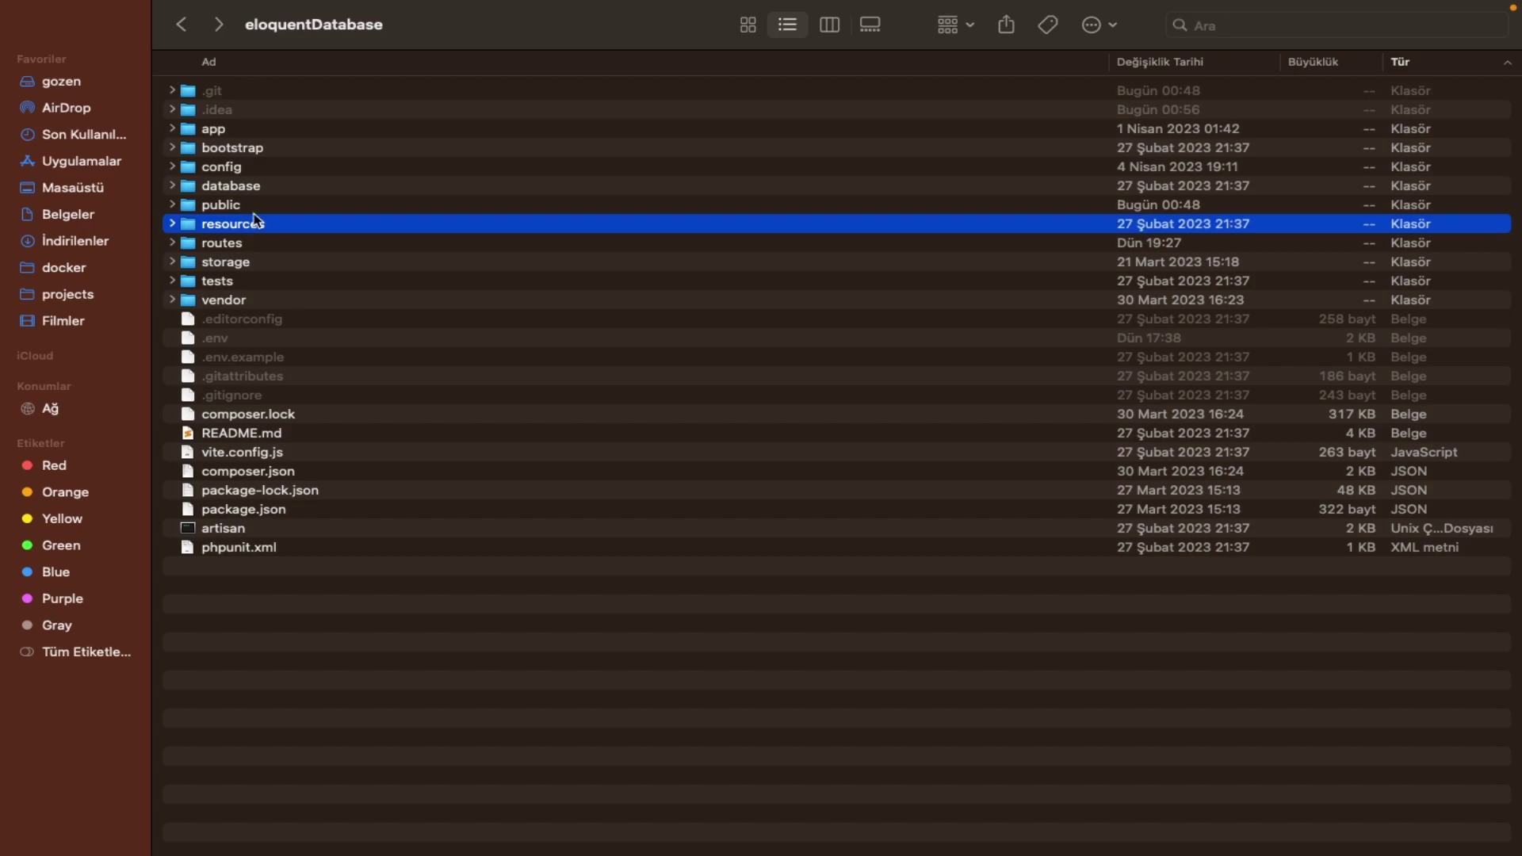
key(super+a)
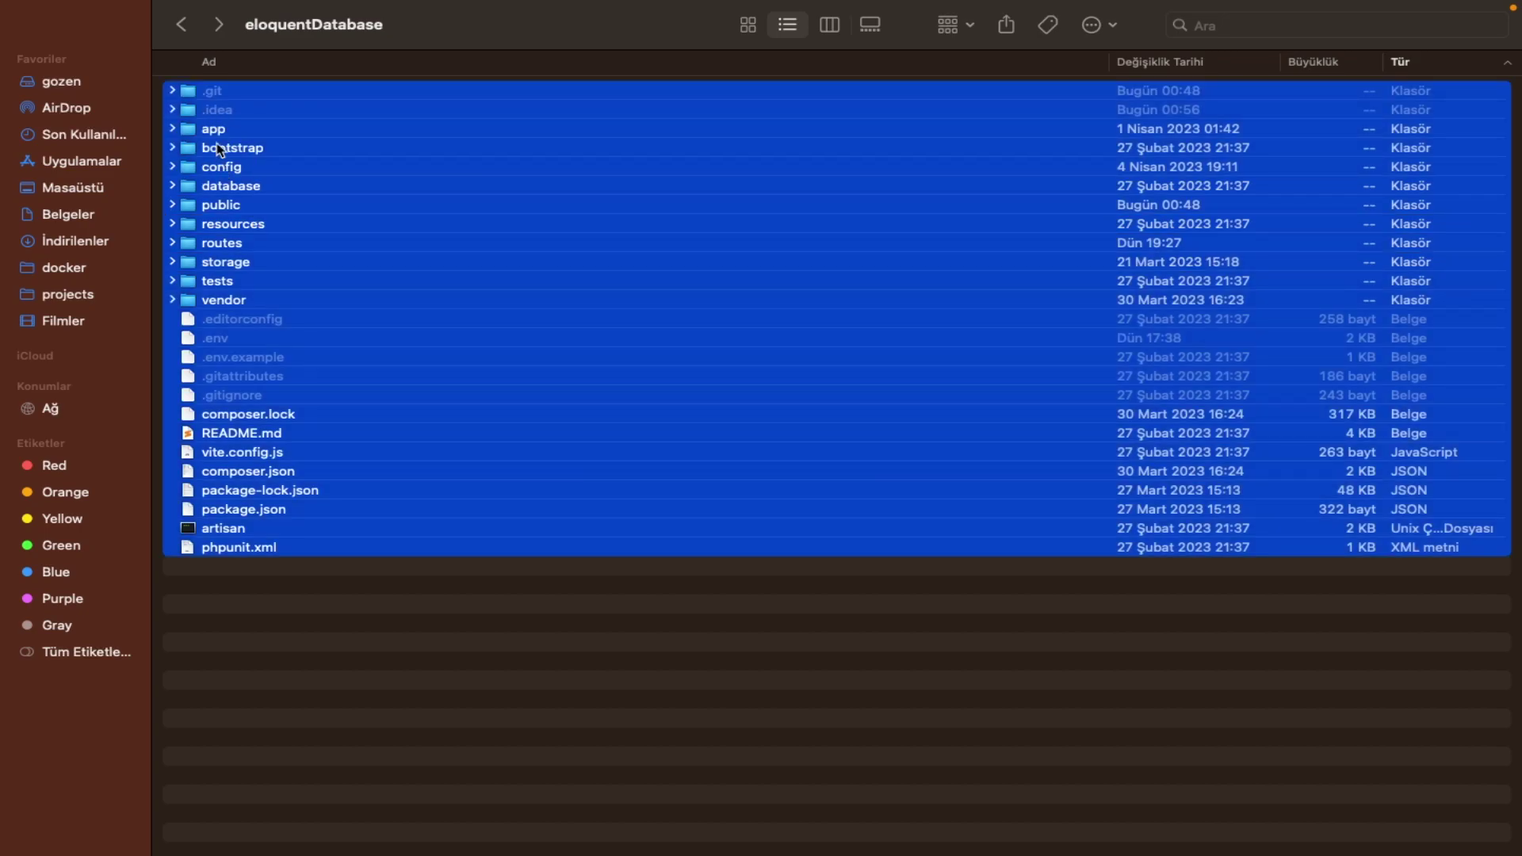
super+click(211, 115)
super+click(212, 92)
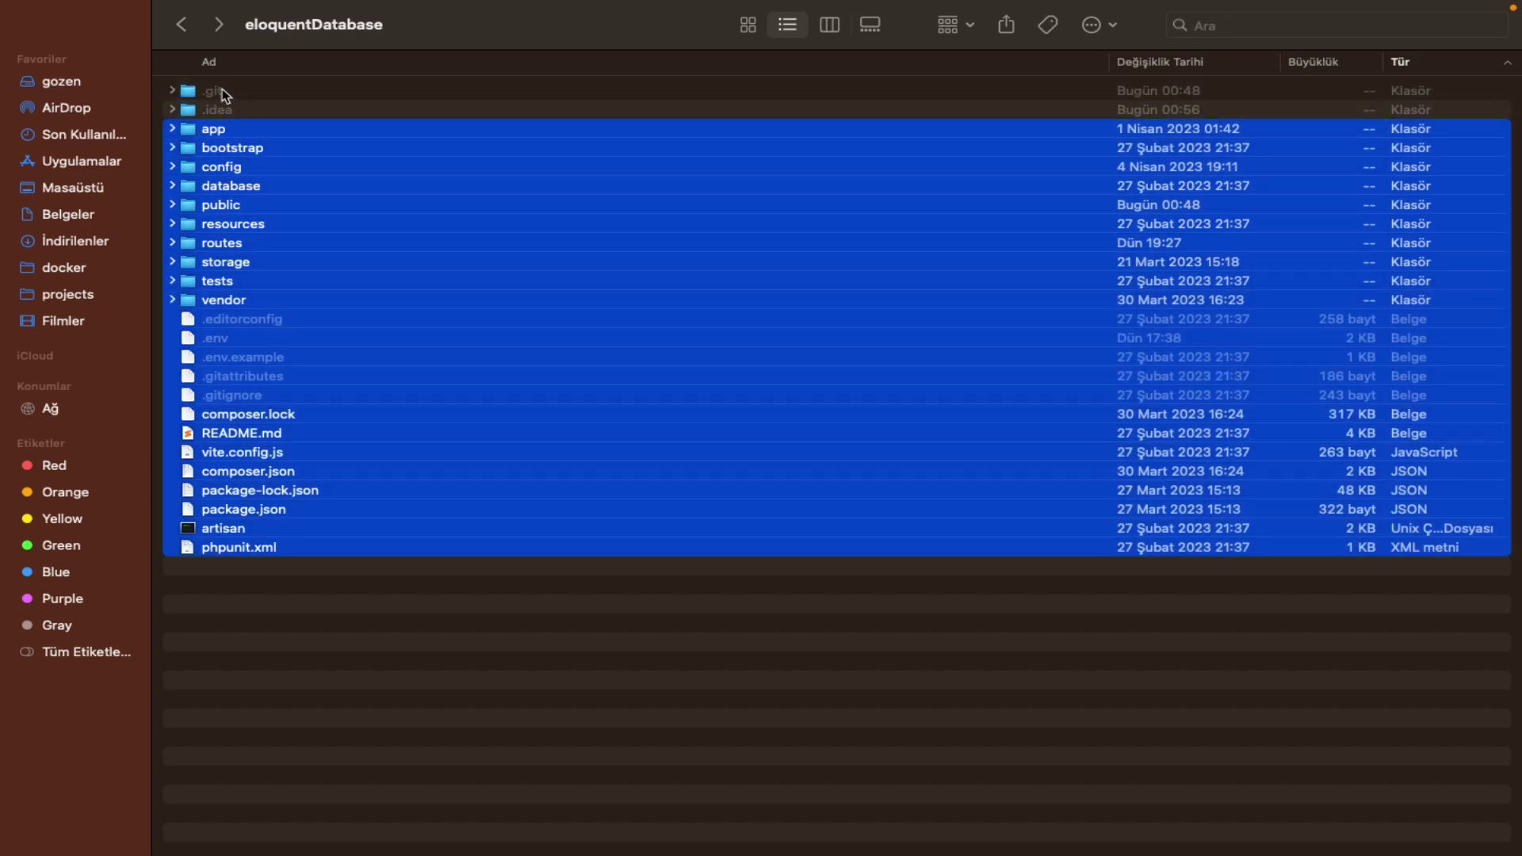
right_click(265, 287)
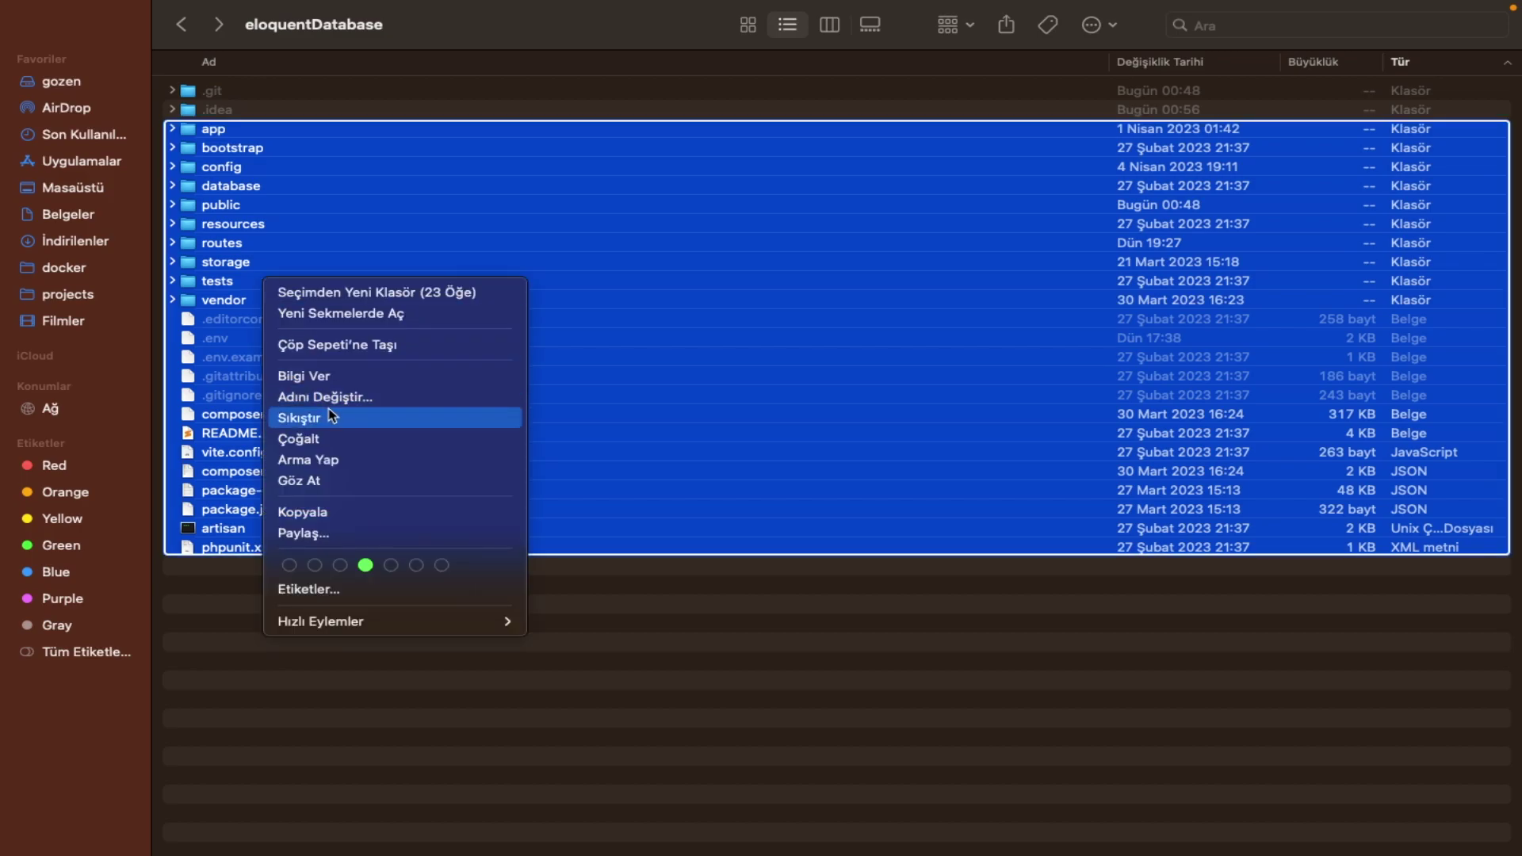
click(330, 418)
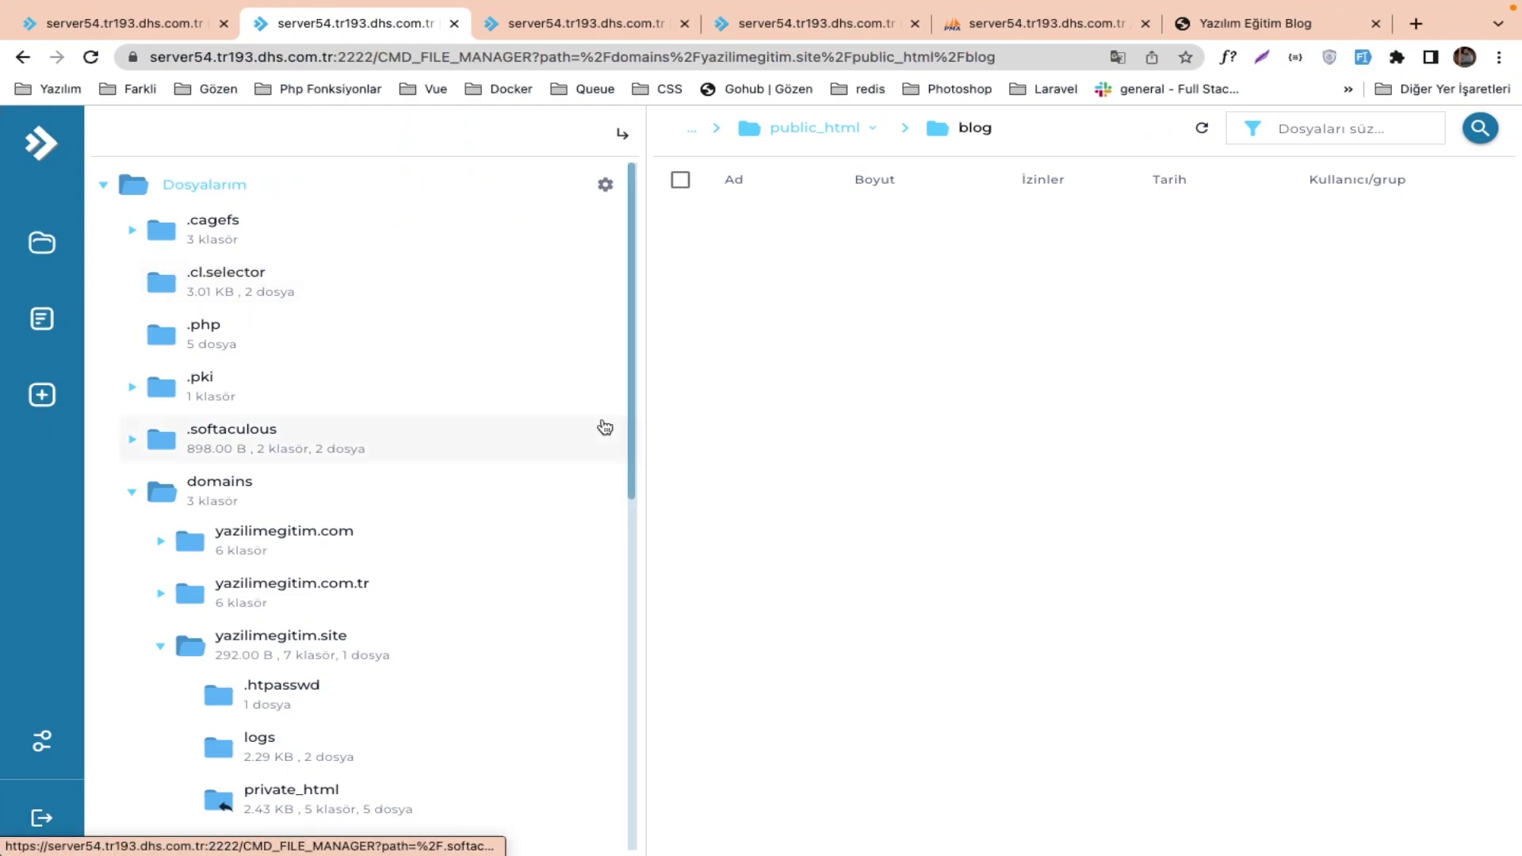
Back in the browser's file manager, upload Arşiv.zip from the eloquentDatabase project folder to the empty blog folder.
right_click(806, 411)
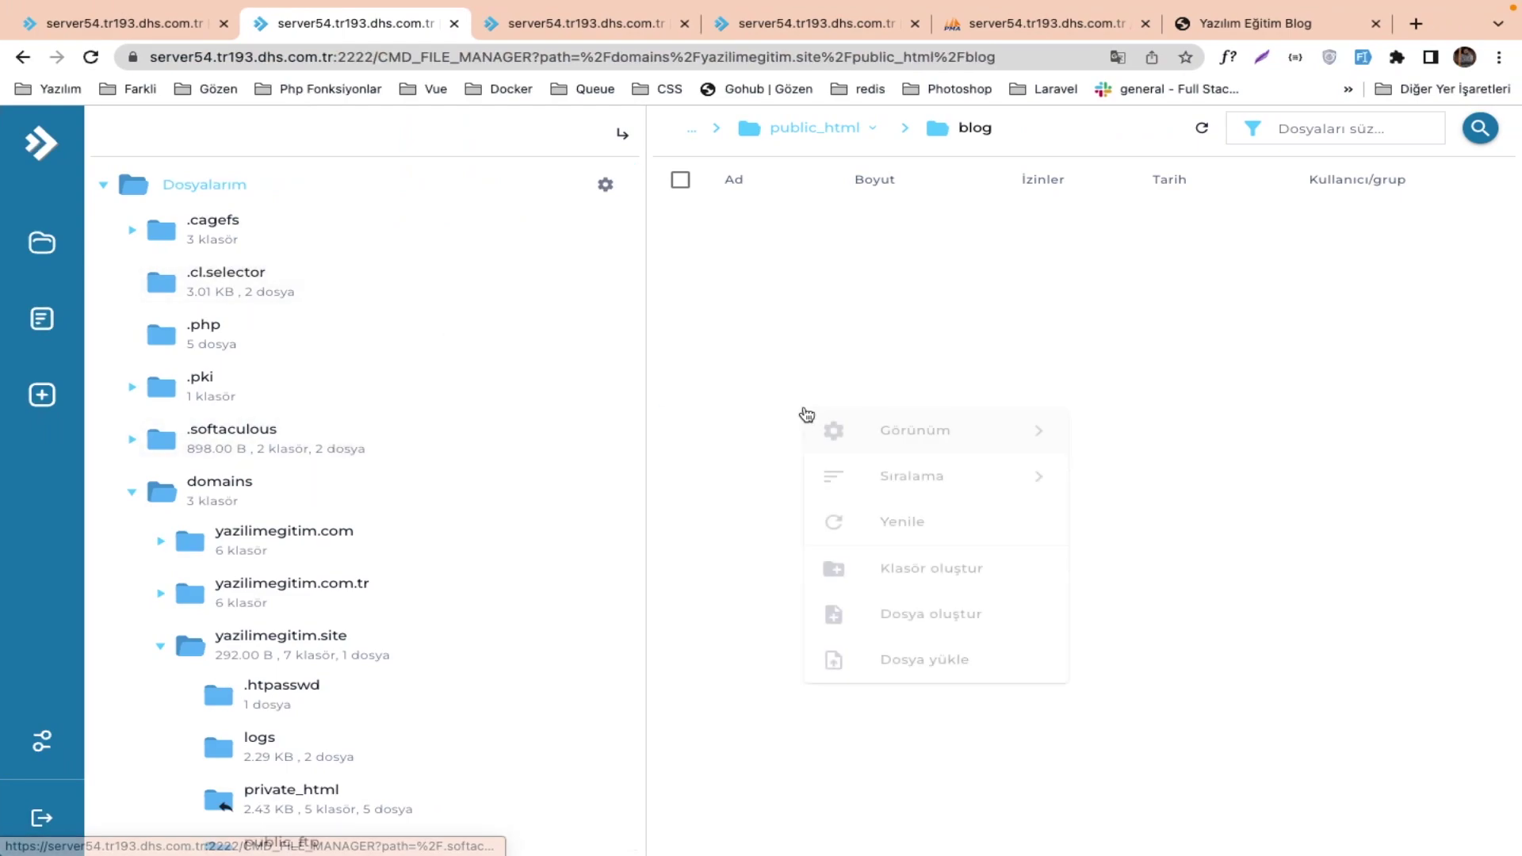
click(917, 679)
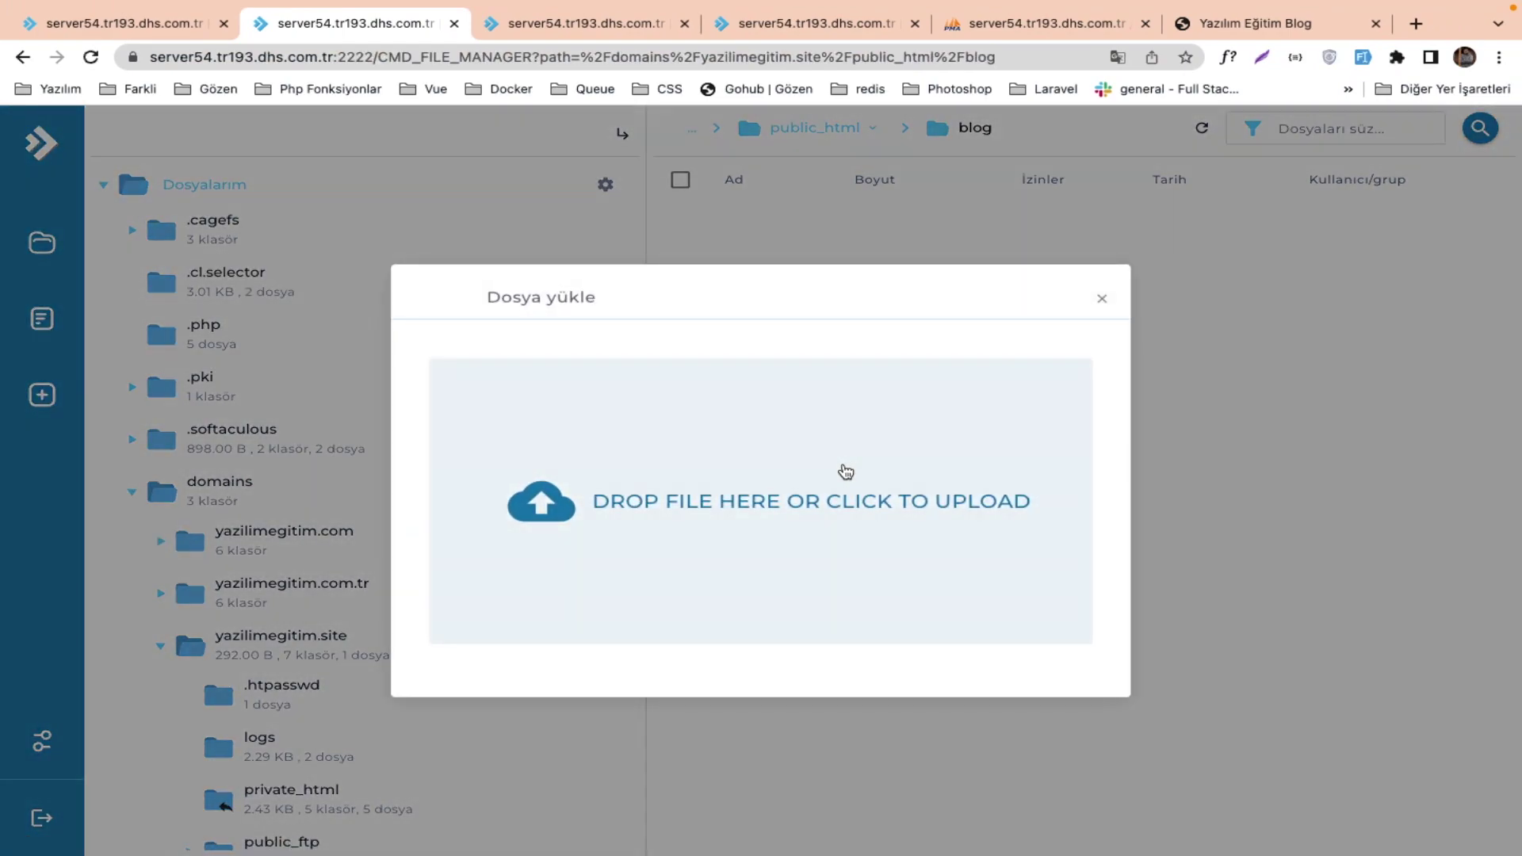
click(845, 469)
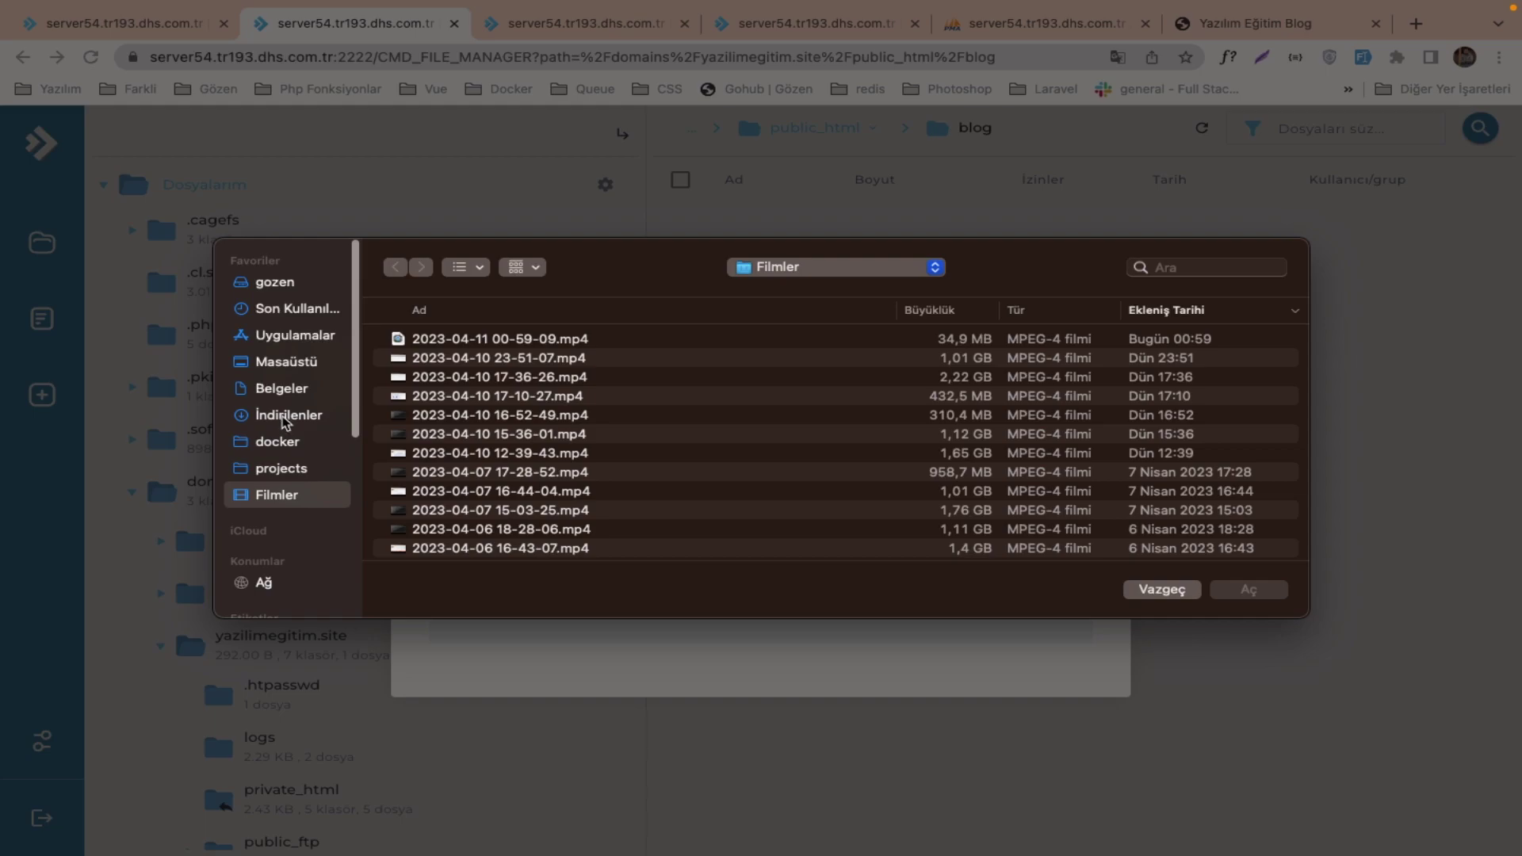
click(287, 361)
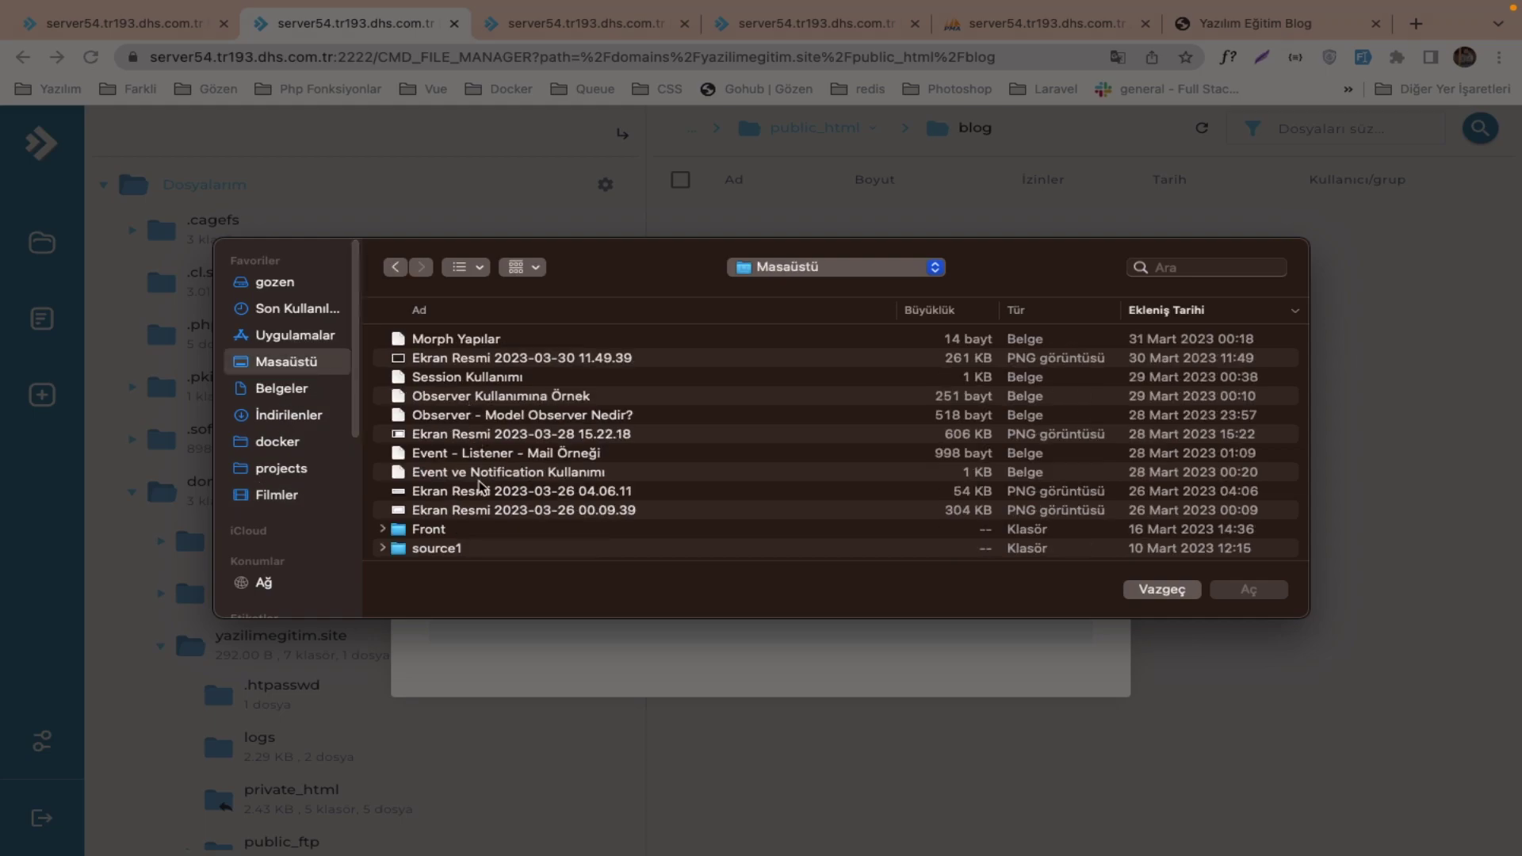
scroll(482, 487, down, 5)
scroll(481, 486, down, 5)
double_click(484, 393)
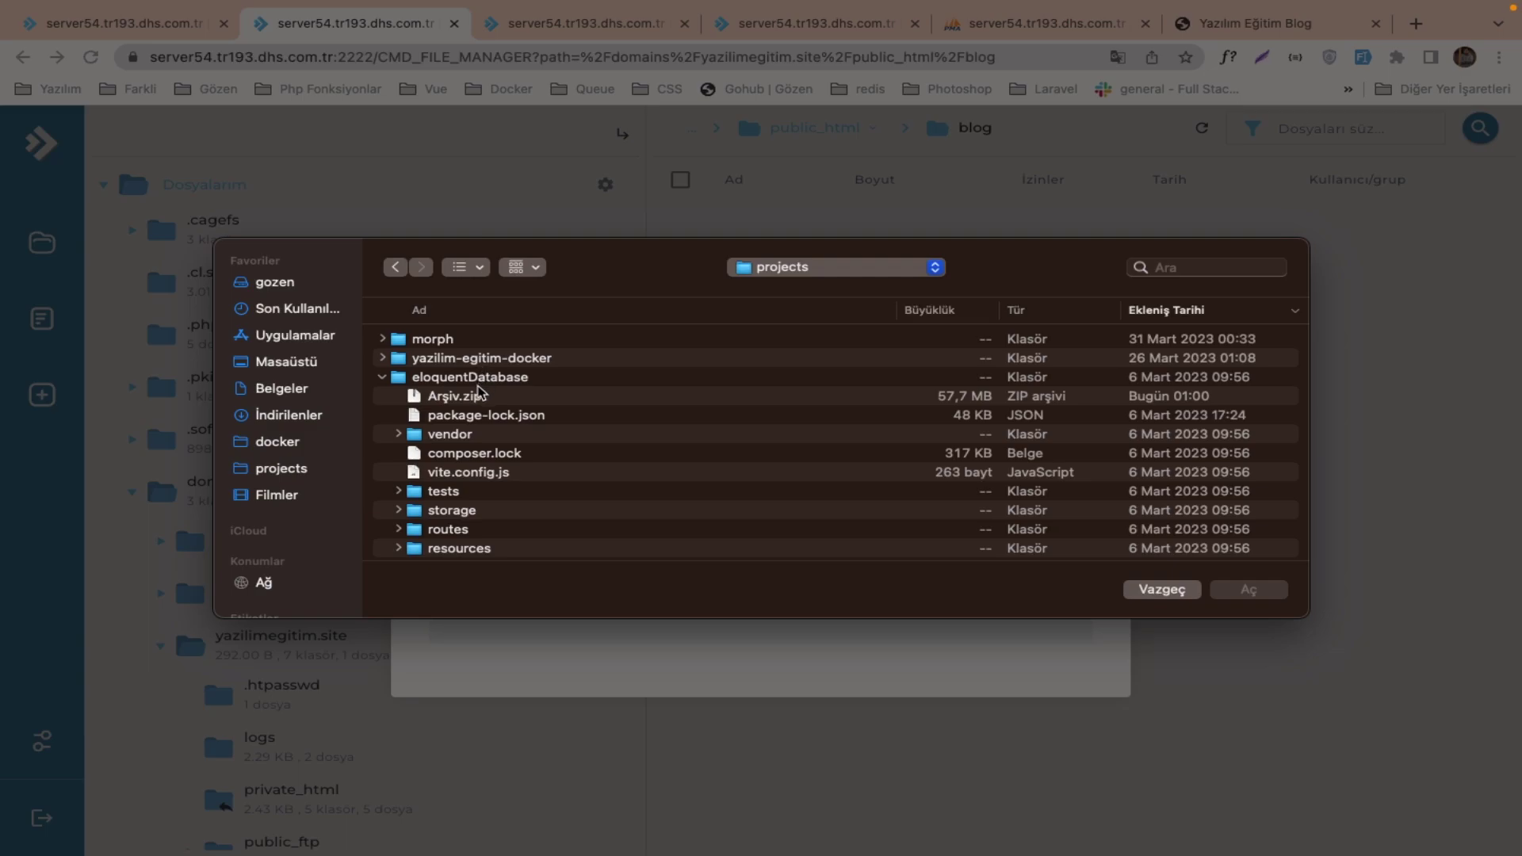
click(480, 393)
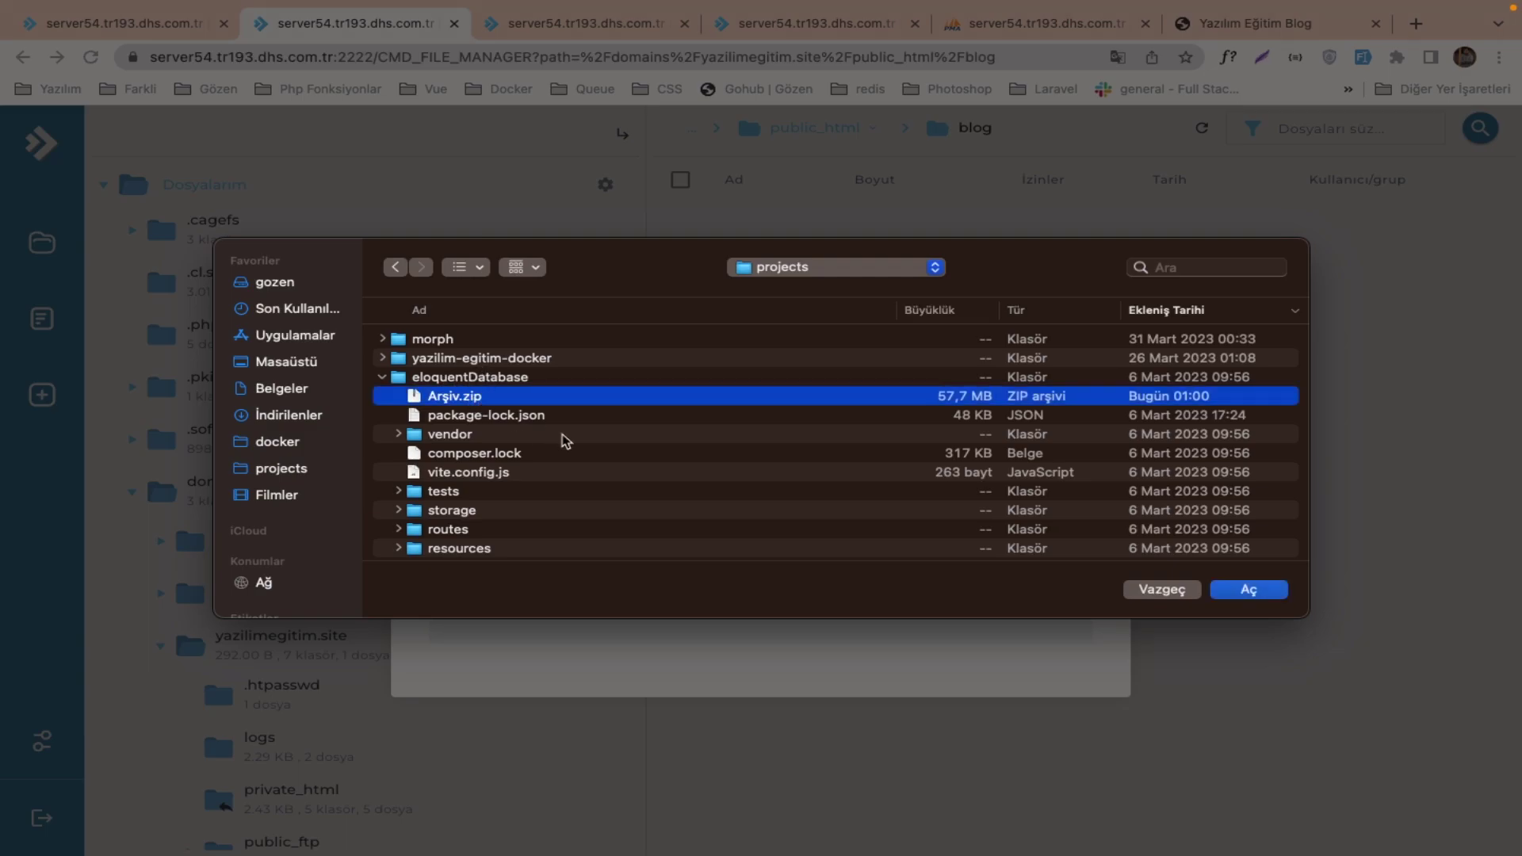
click(1237, 590)
click(991, 567)
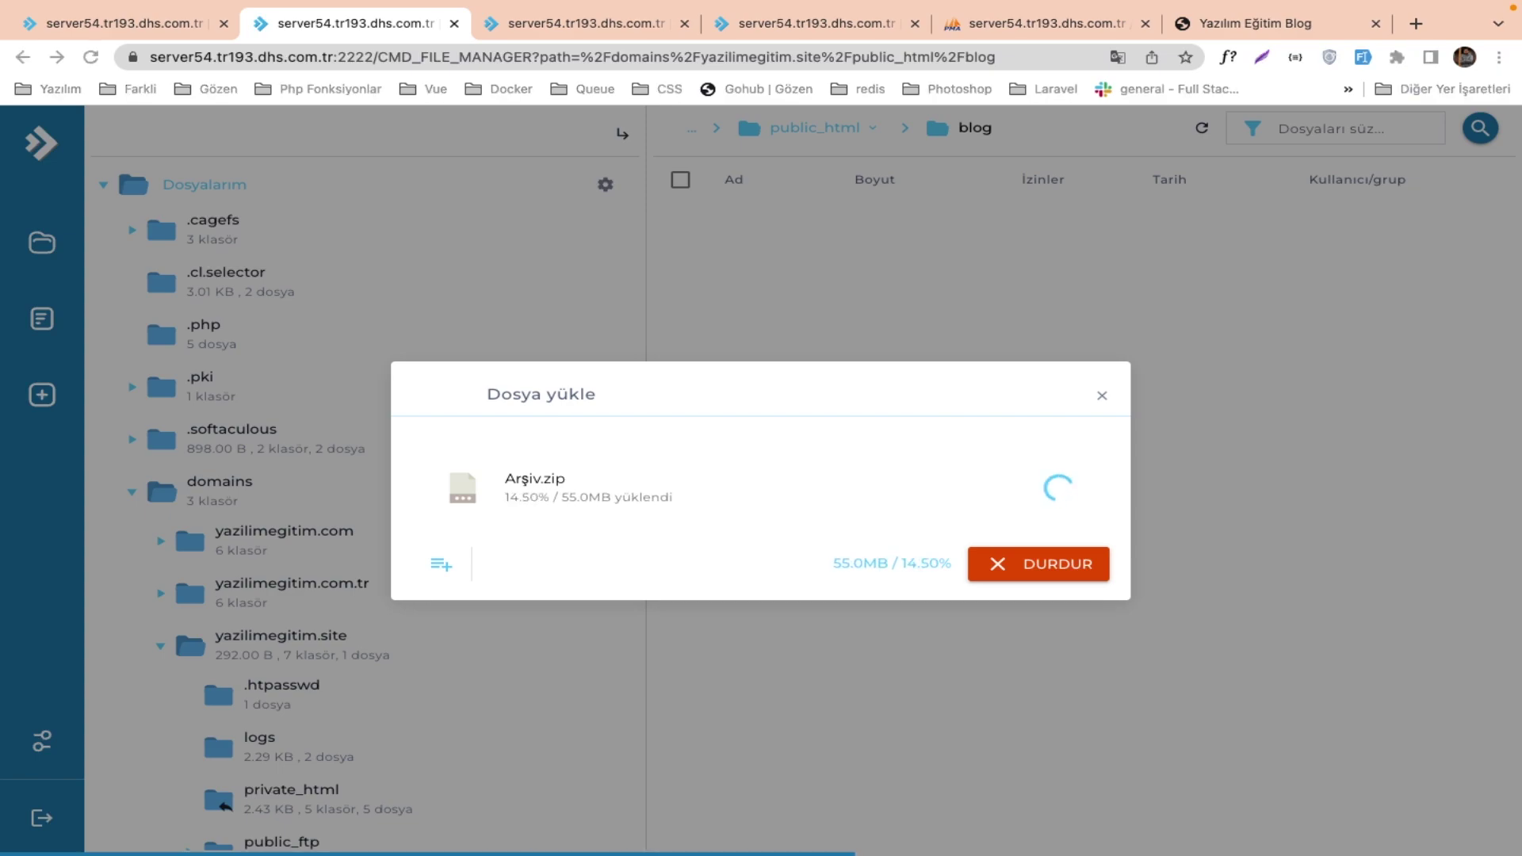
In the other file manager tab, close app.php and open the yazilimEgitimBlogYayin folder under yazilimegitim.site.
click(536, 25)
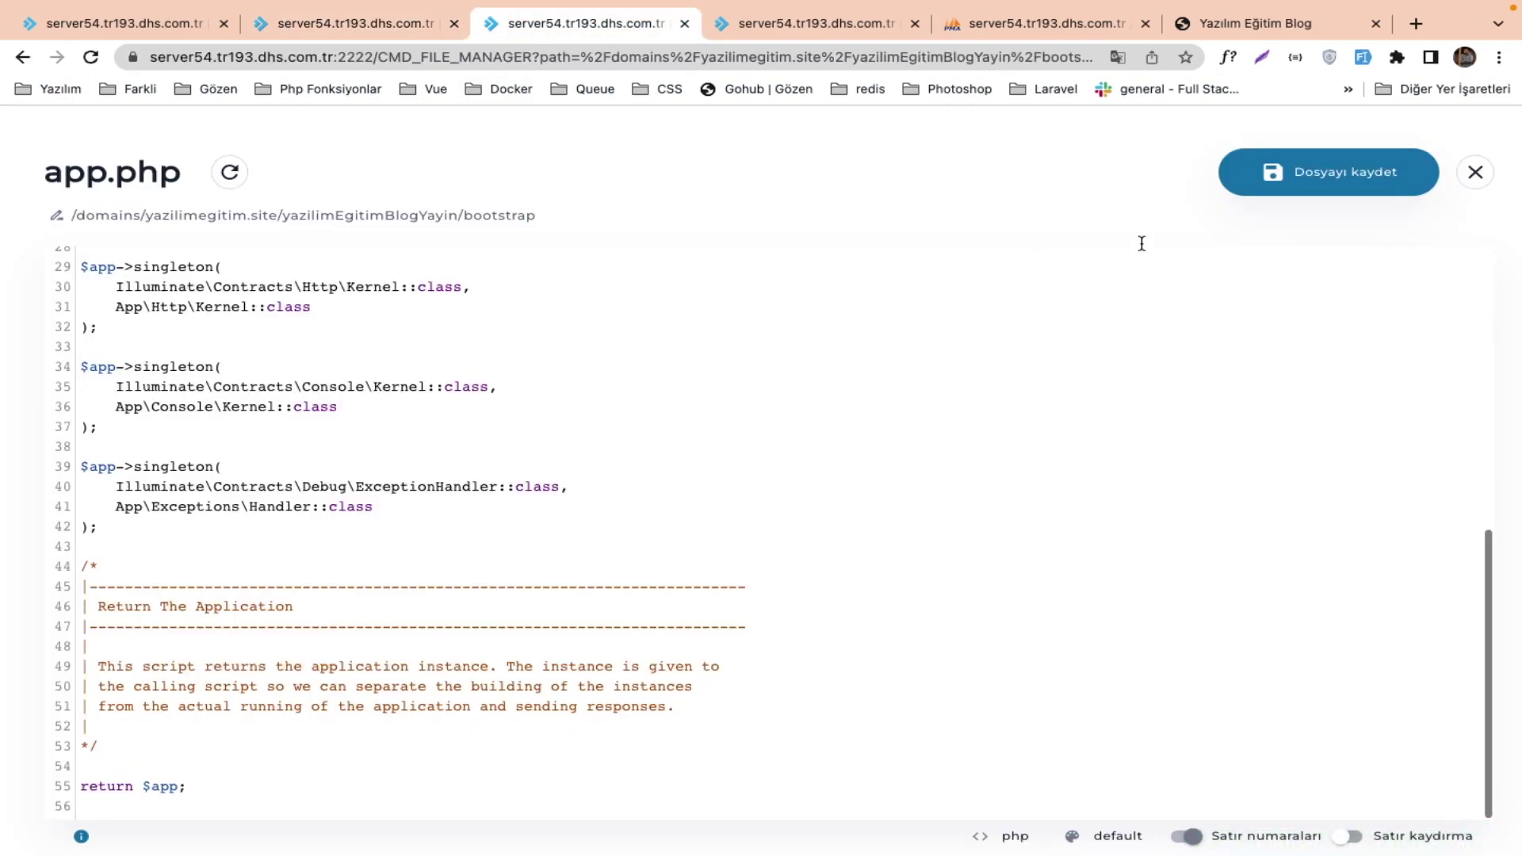
click(1474, 172)
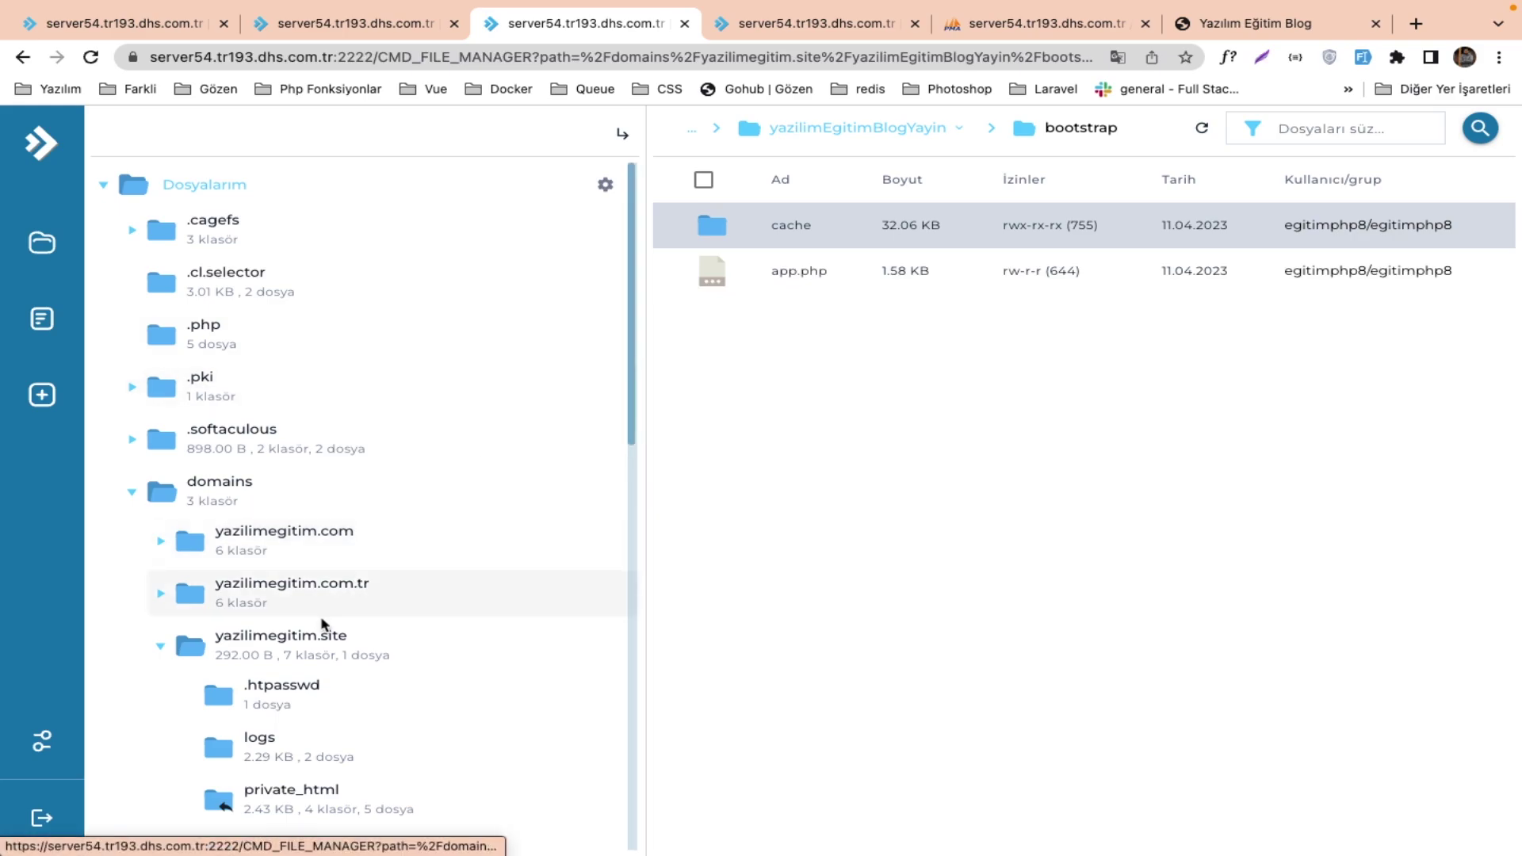
scroll(321, 703, down, 3)
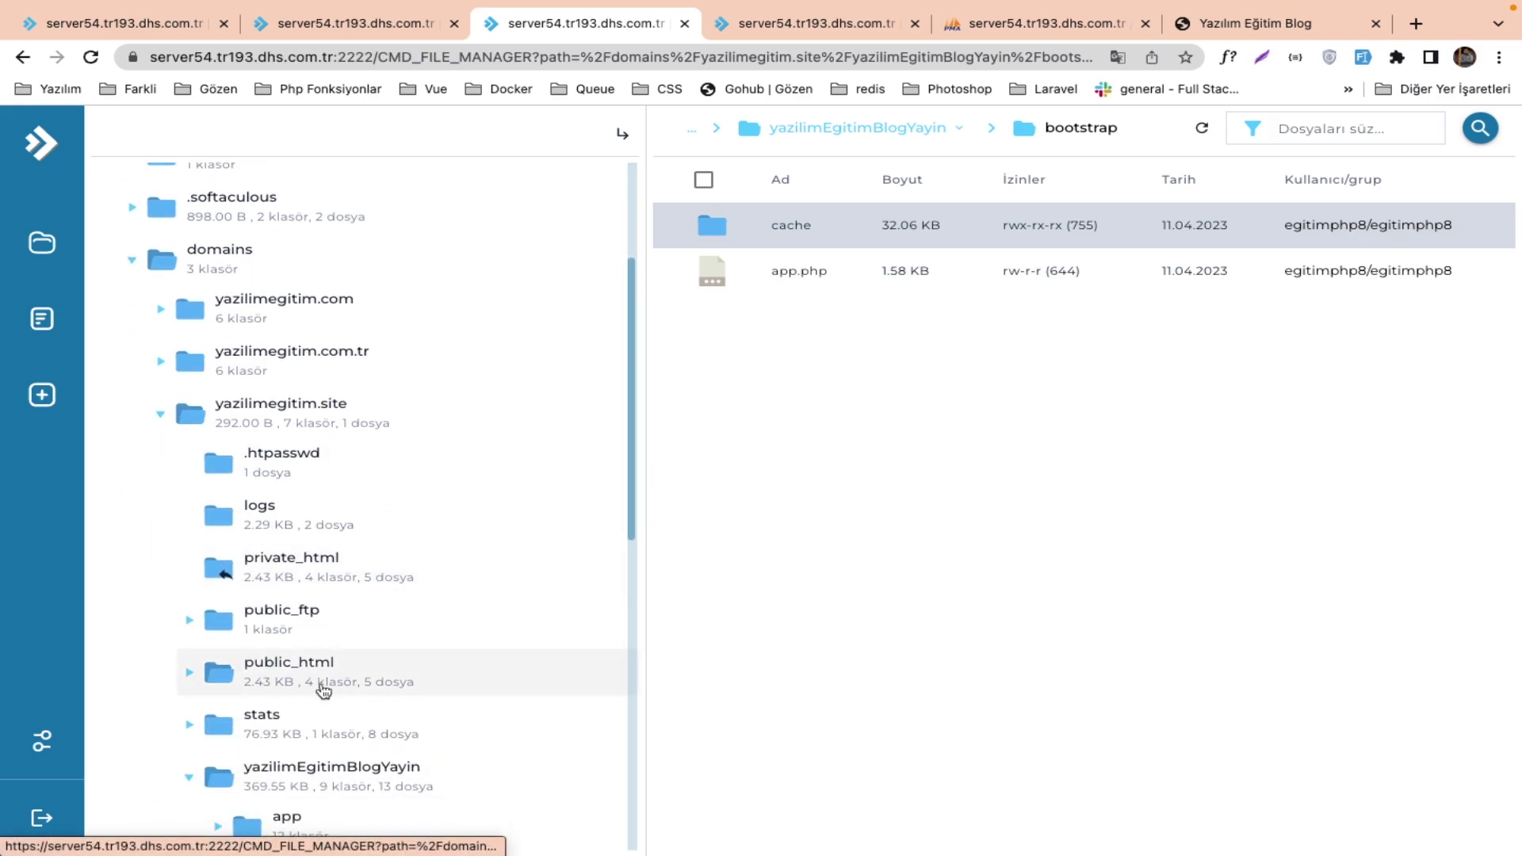
click(319, 778)
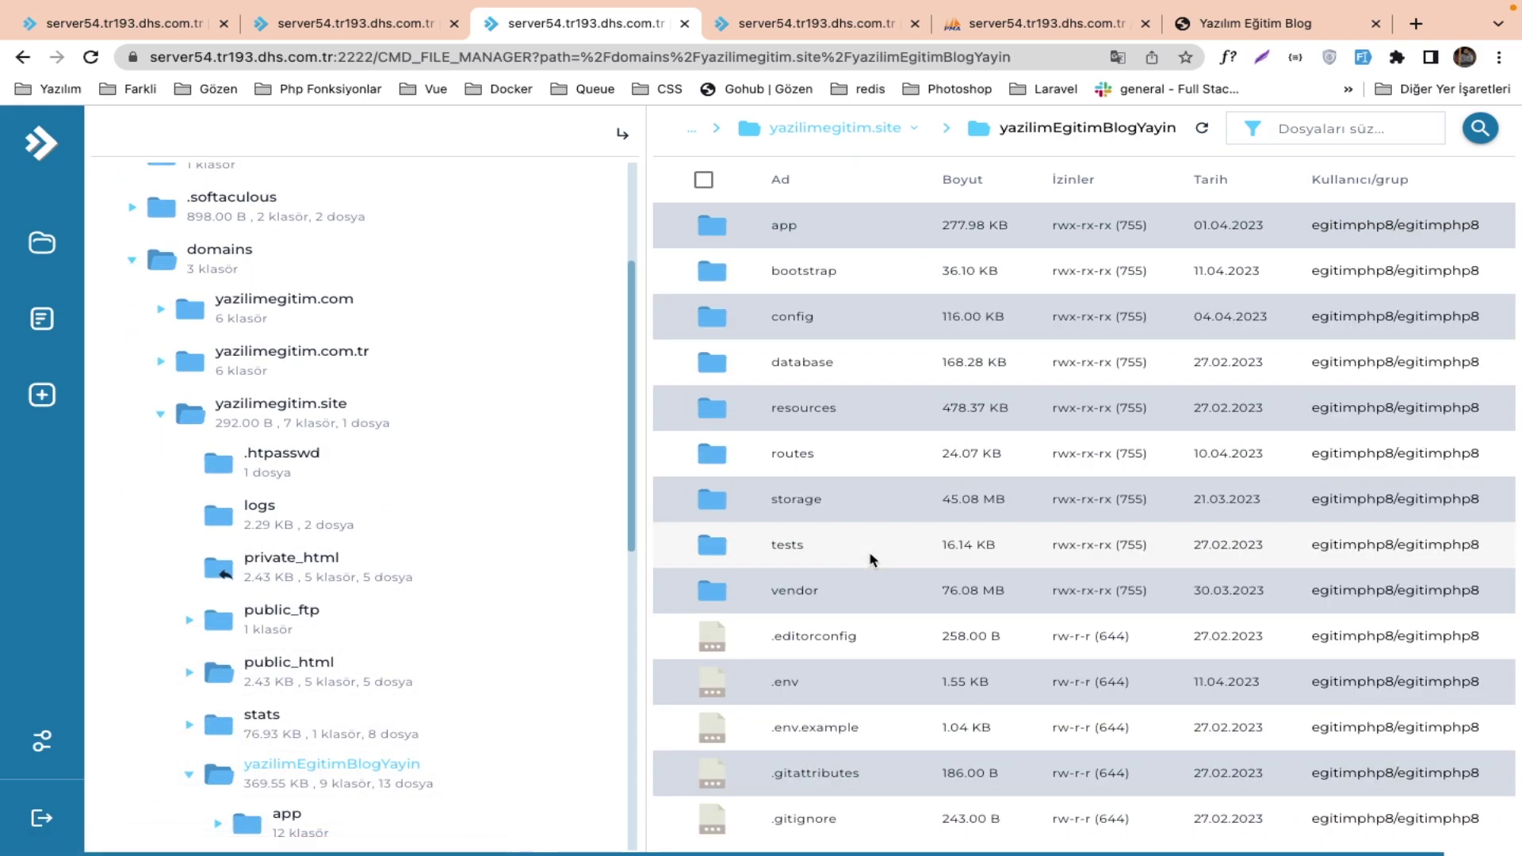
Open the .env file in yazilimEgitimBlogYayin and examine its DB_HOST to DB_PASSWORD block and APP_URL line.
click(809, 676)
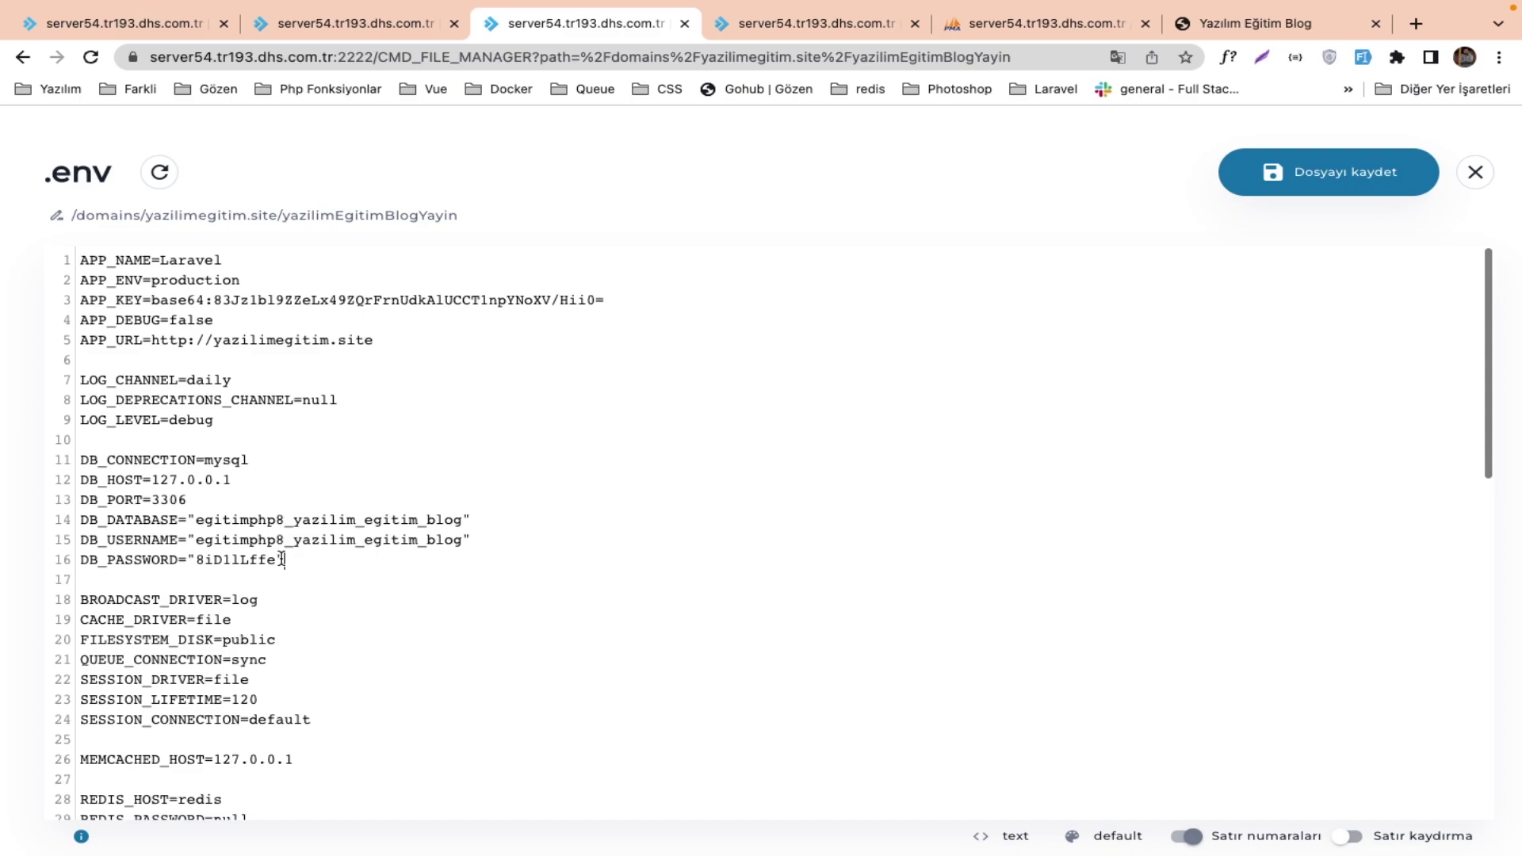
drag(285, 559, 2, 479)
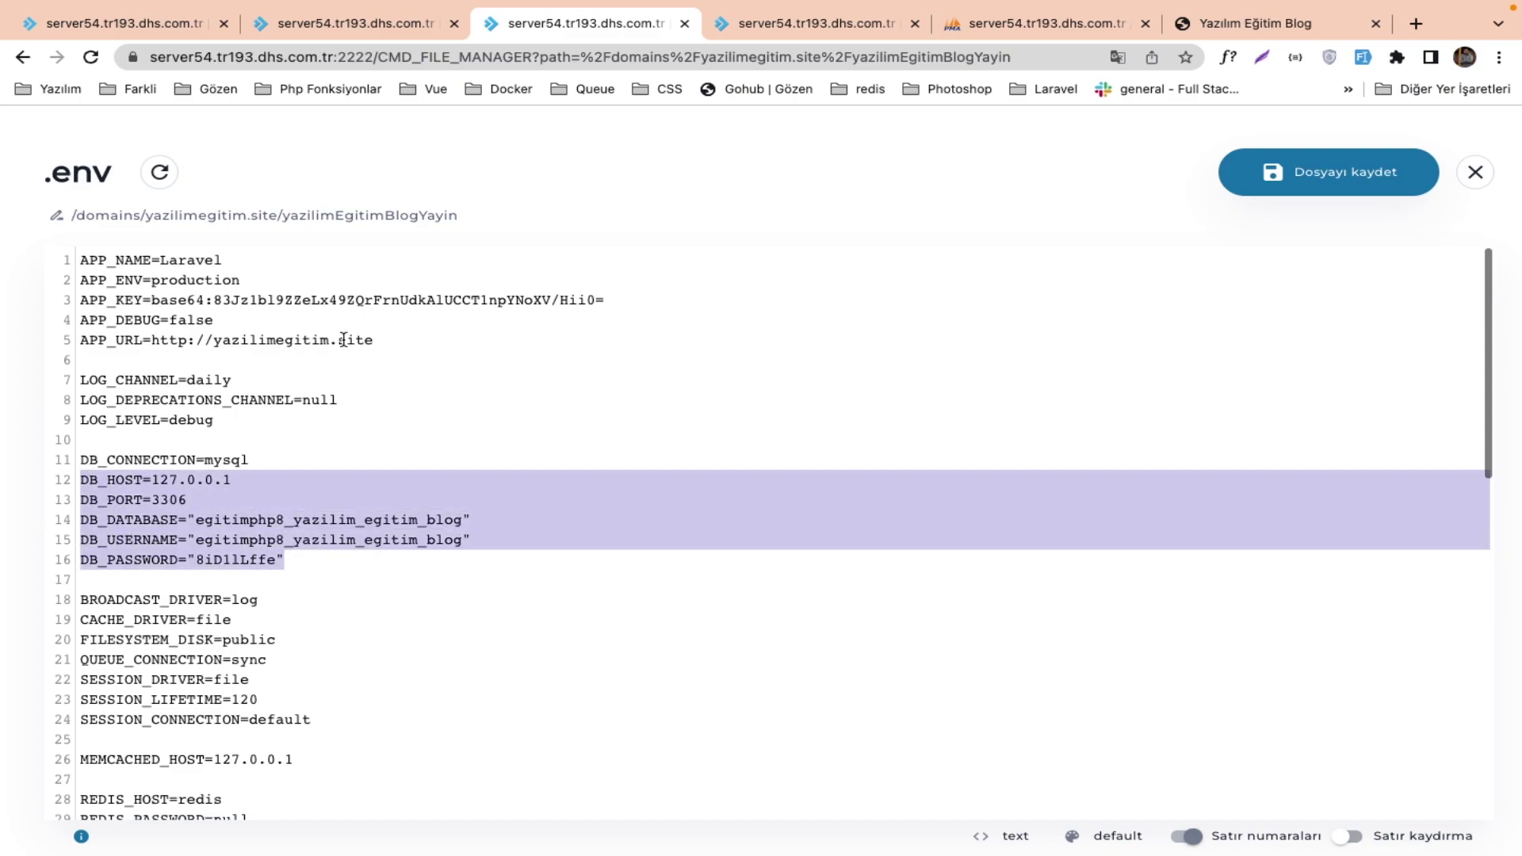
drag(384, 339, 2, 347)
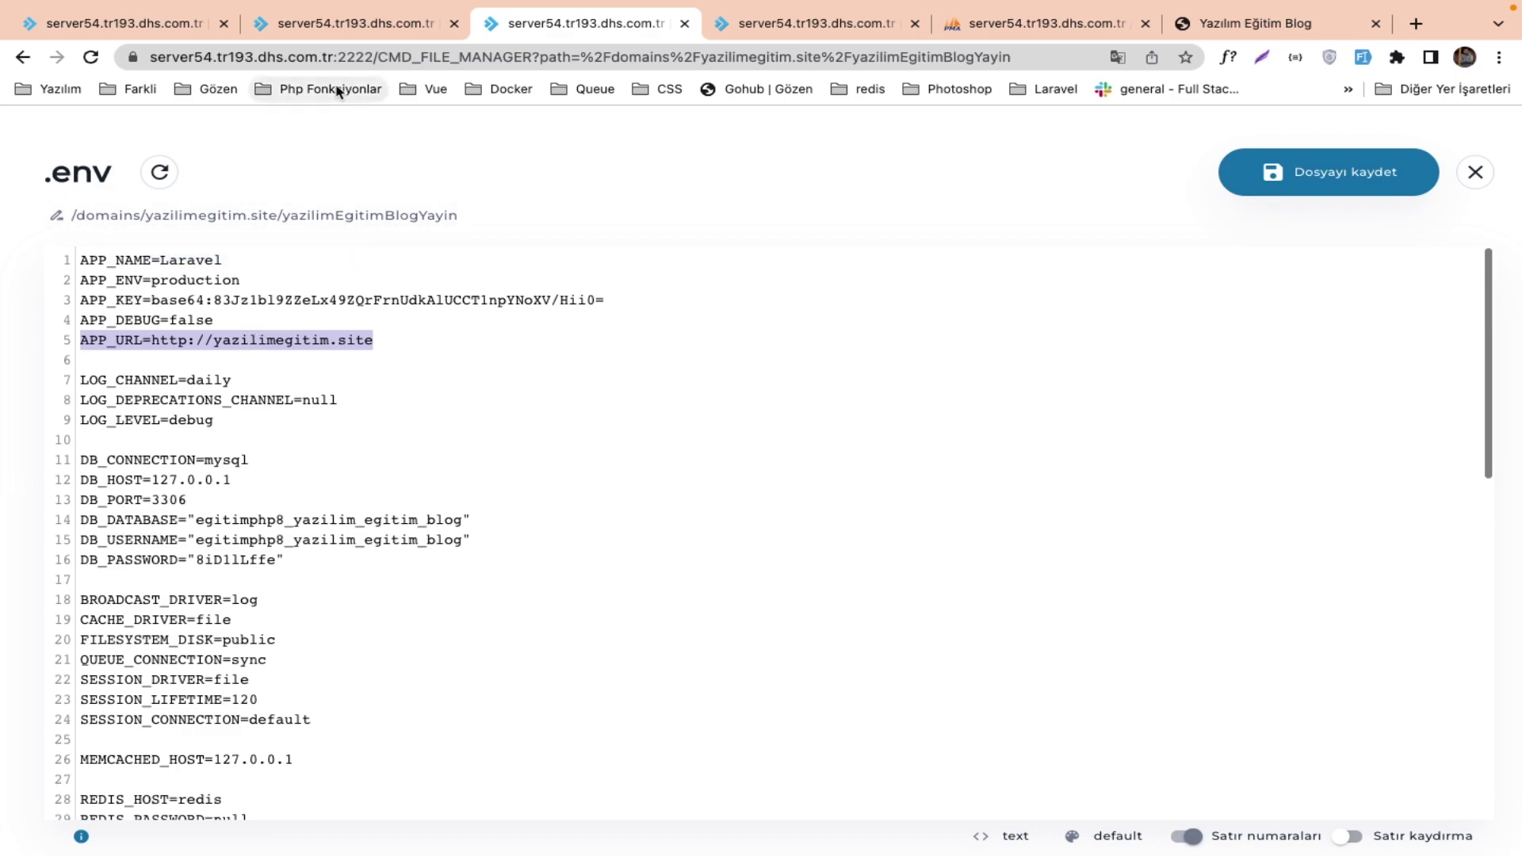
Return to the blog folder's upload tab, dismiss the completed upload dialog and extract all of Arşiv.zip into /domains/yazilimegitim.site/public_html/blog.
click(349, 25)
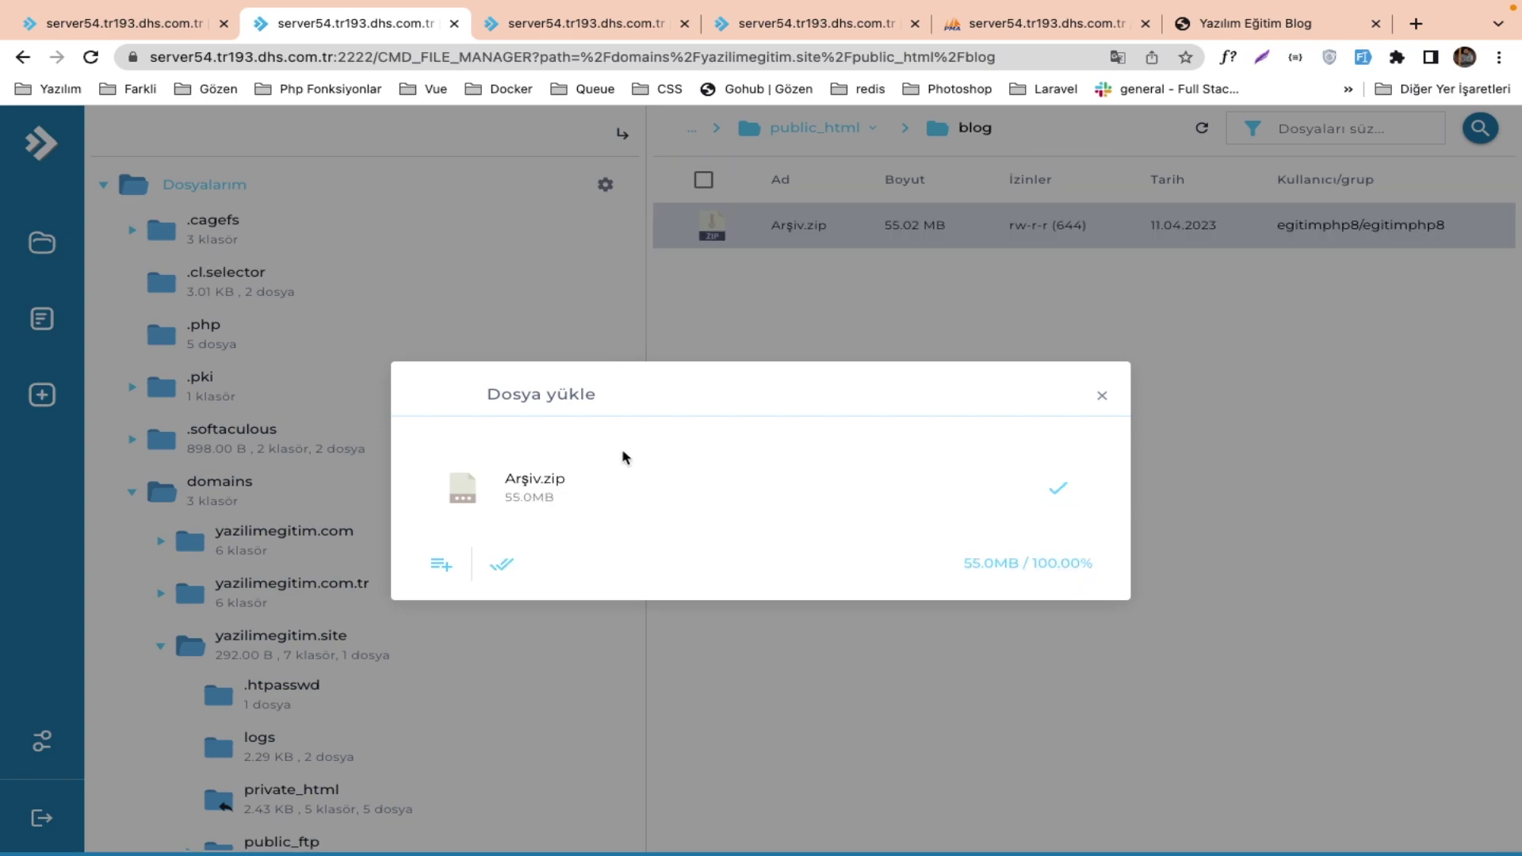
click(520, 562)
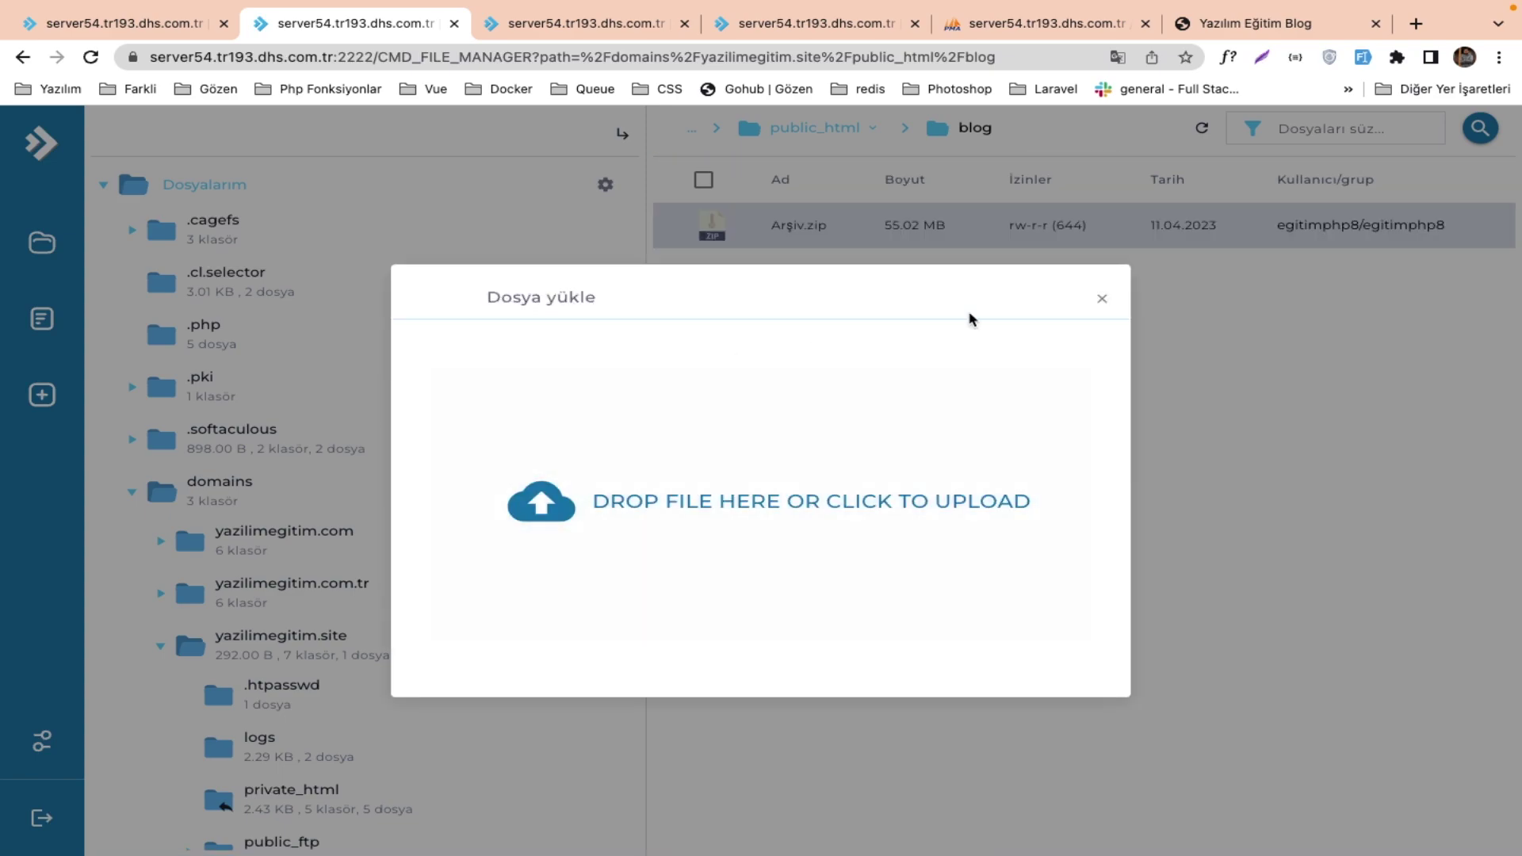
click(1101, 300)
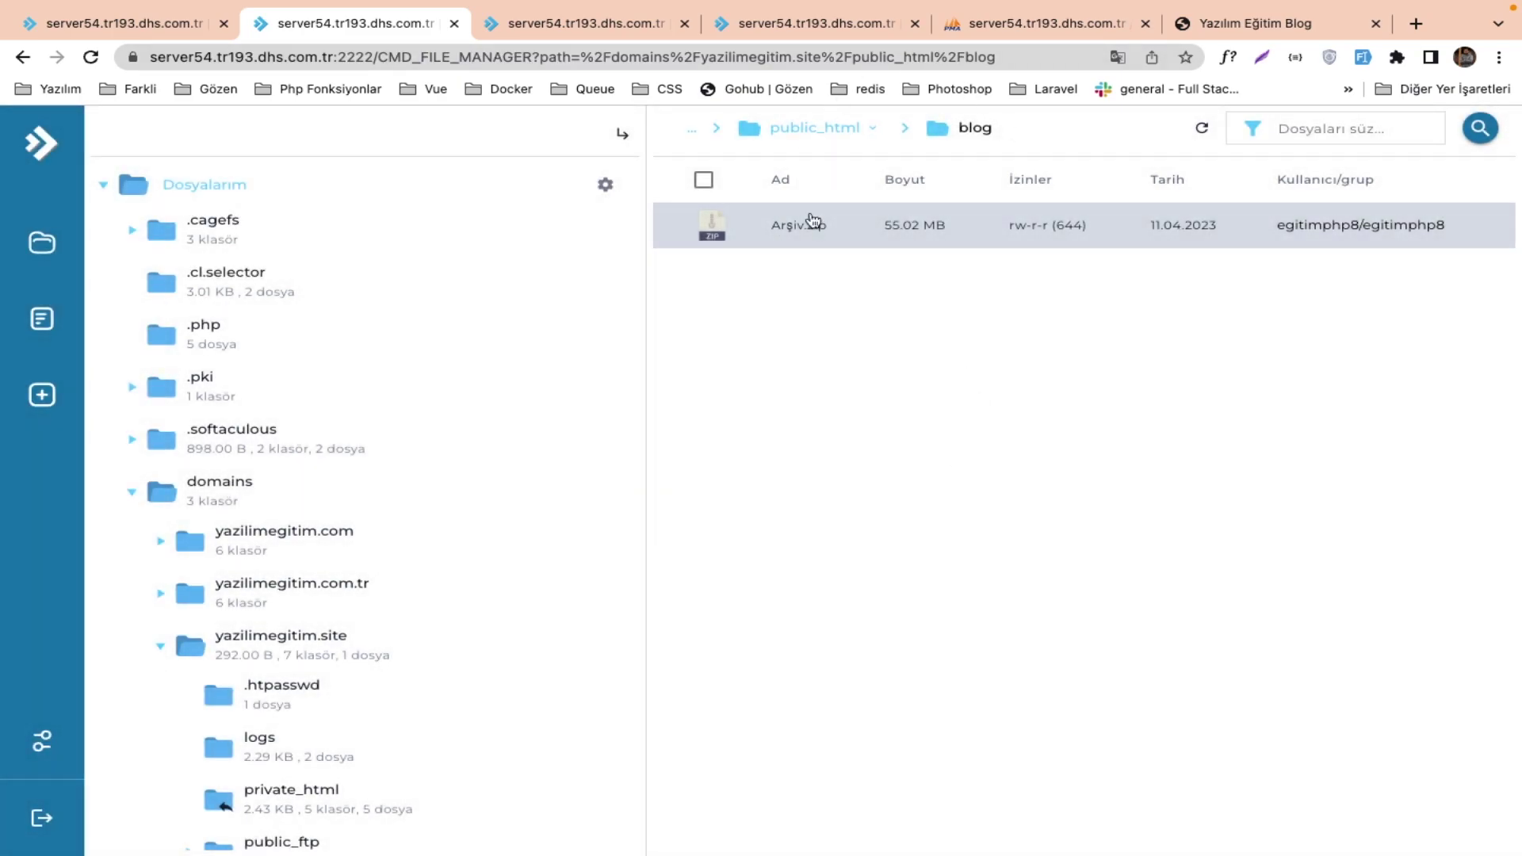
right_click(811, 218)
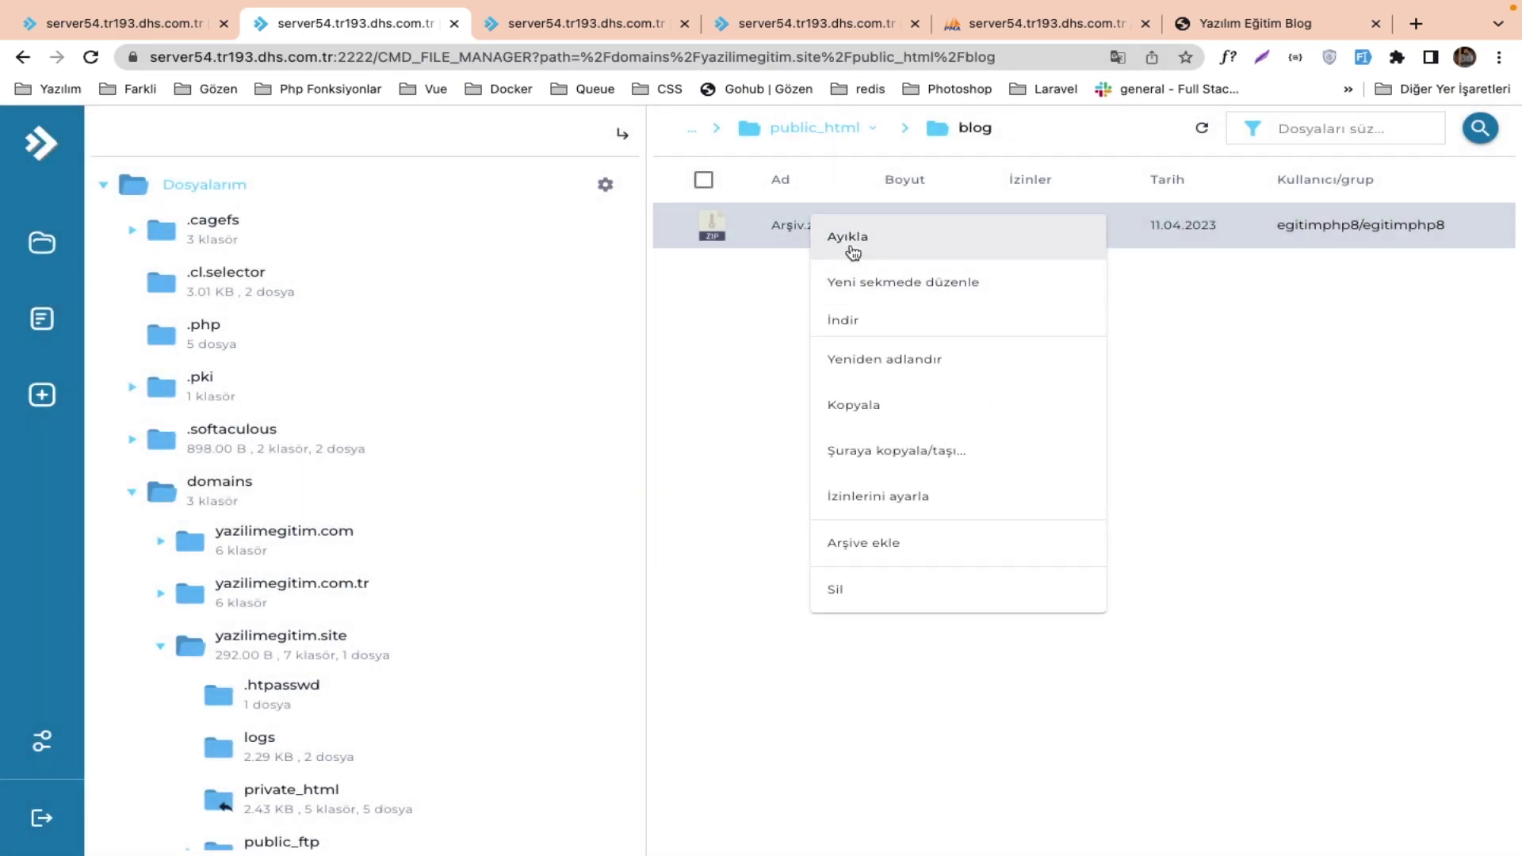
click(853, 252)
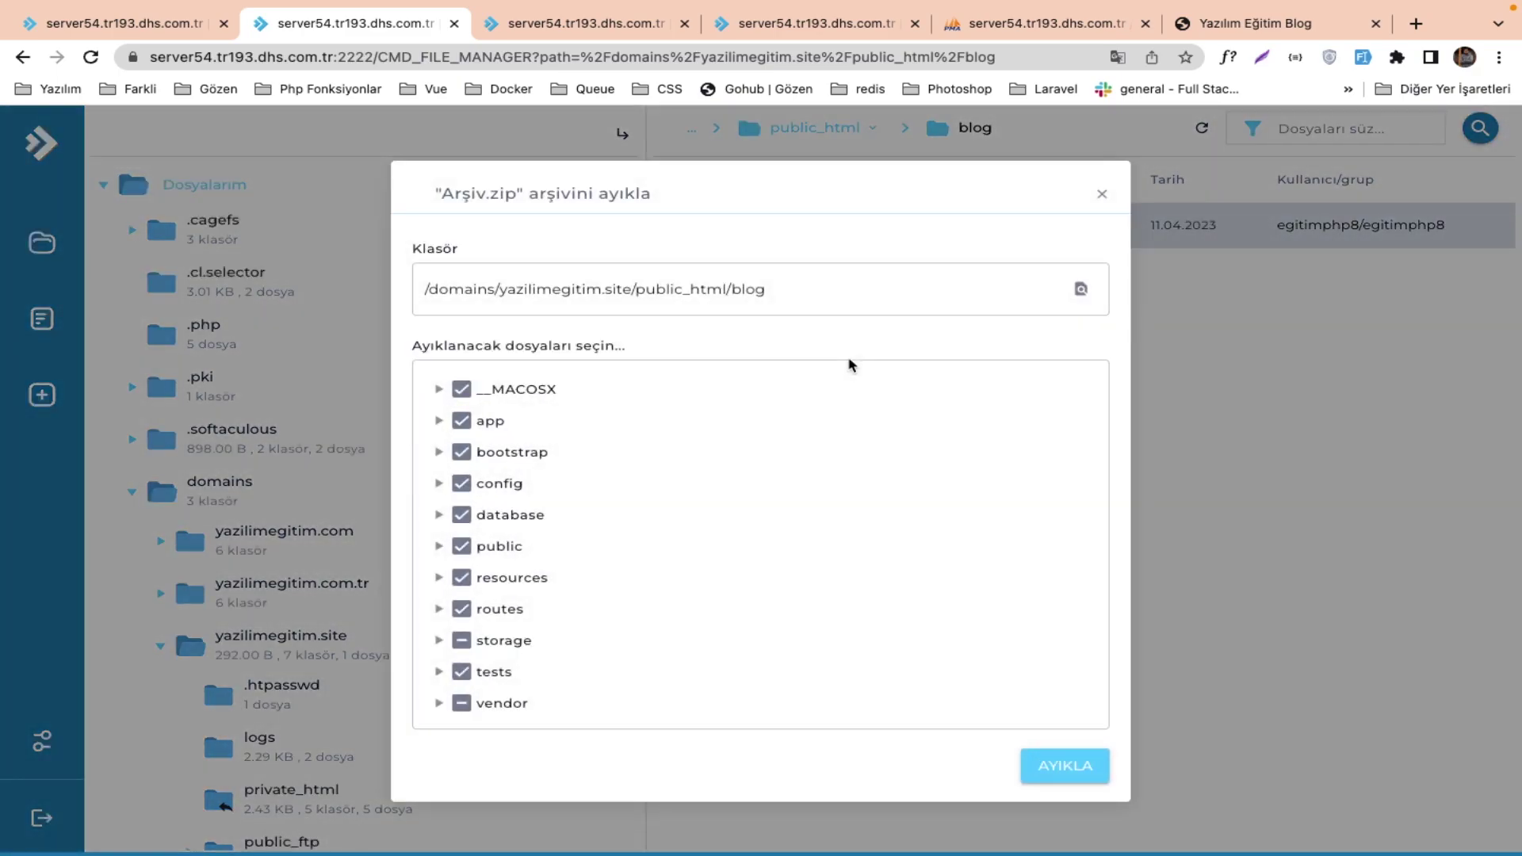
click(1045, 765)
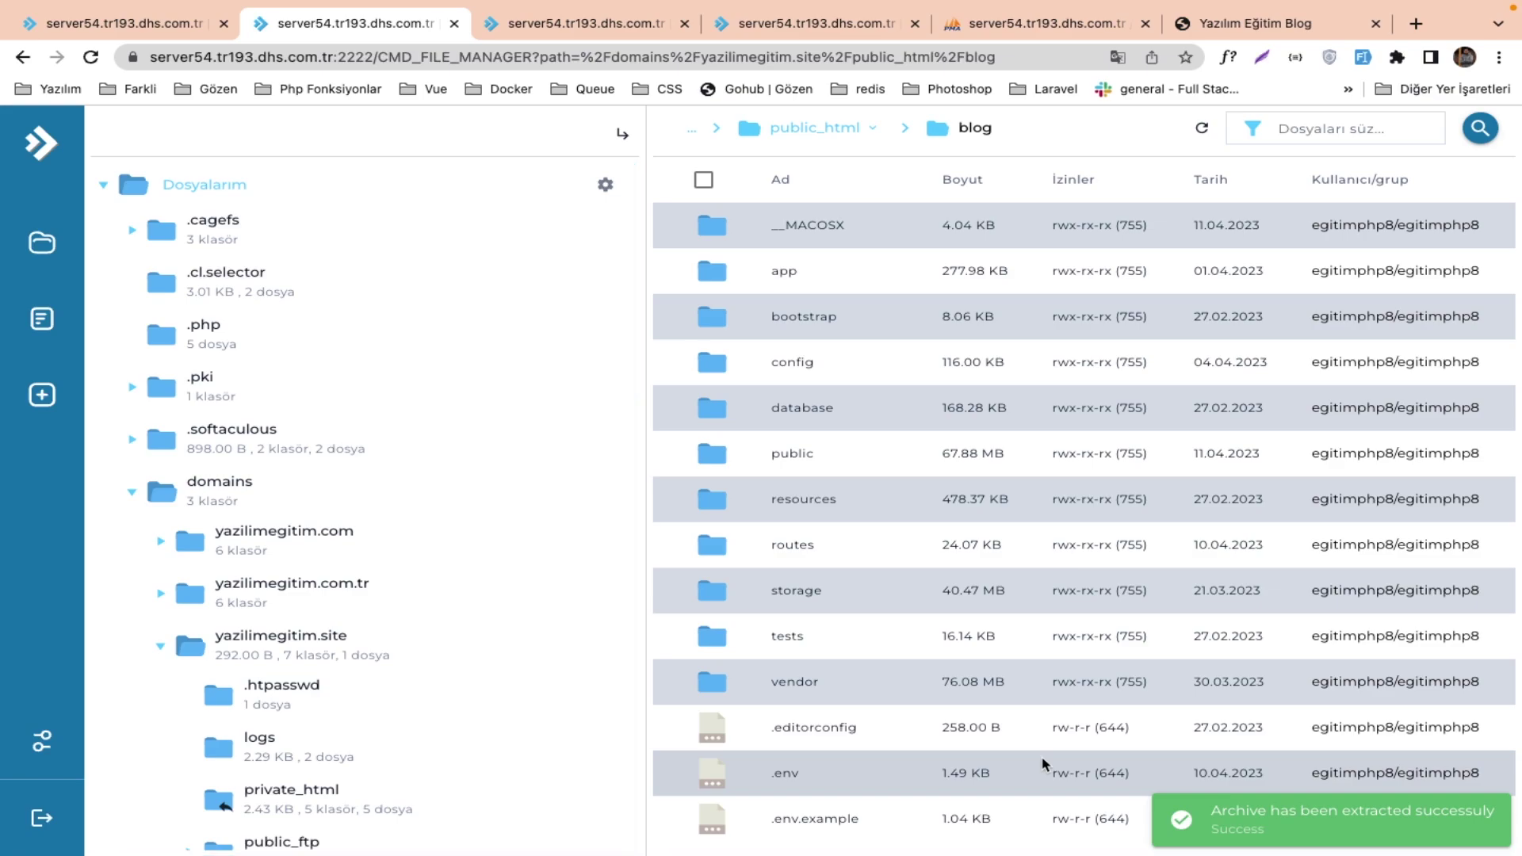
double_click(837, 771)
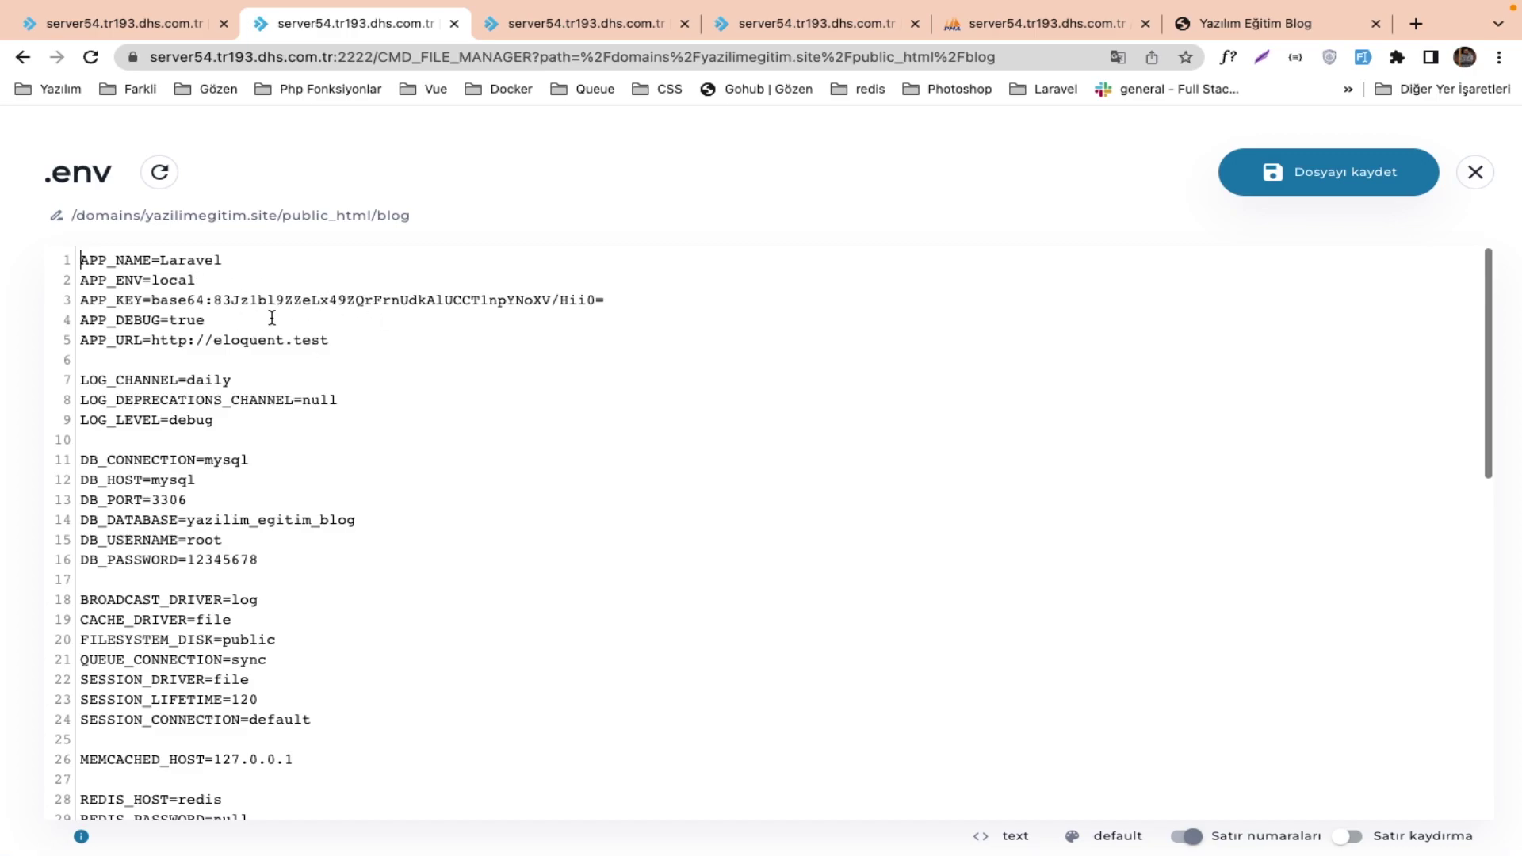
click(621, 27)
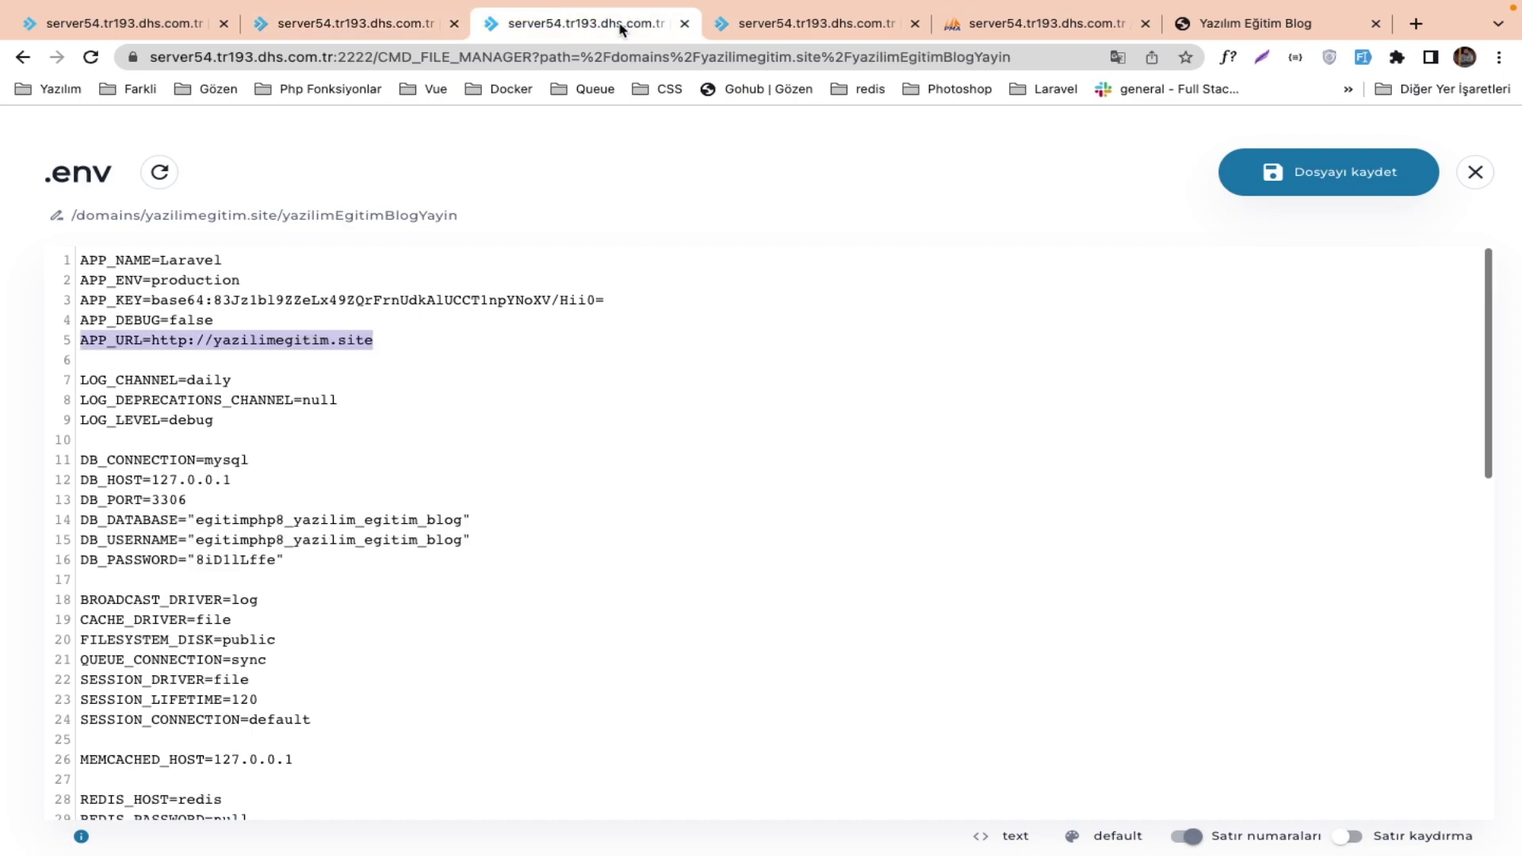
click(355, 325)
drag(418, 340, 0, 329)
key(ctrl+c)
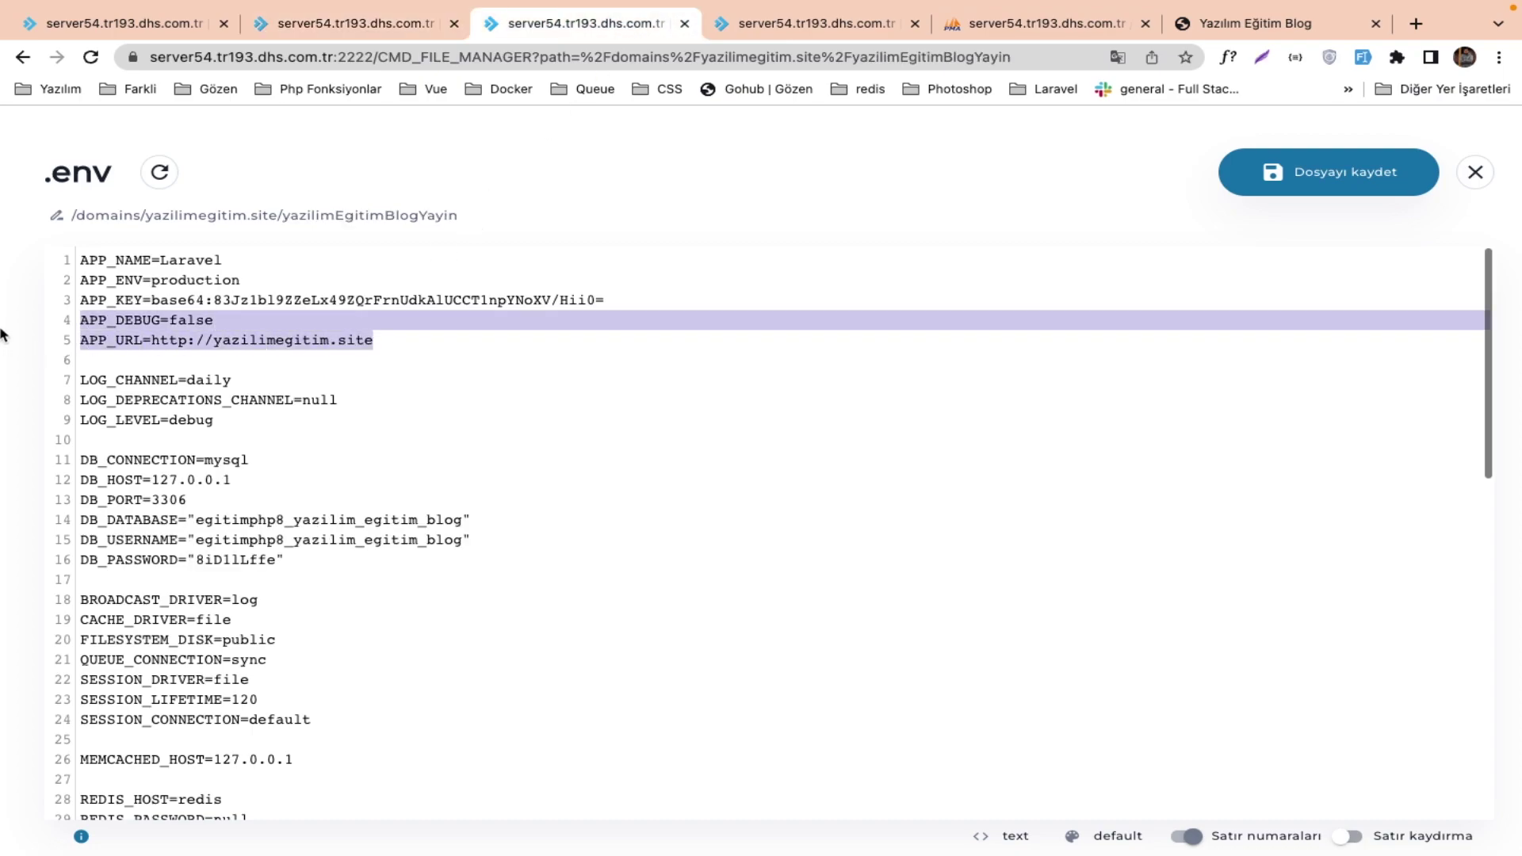
click(377, 26)
drag(355, 346, 63, 327)
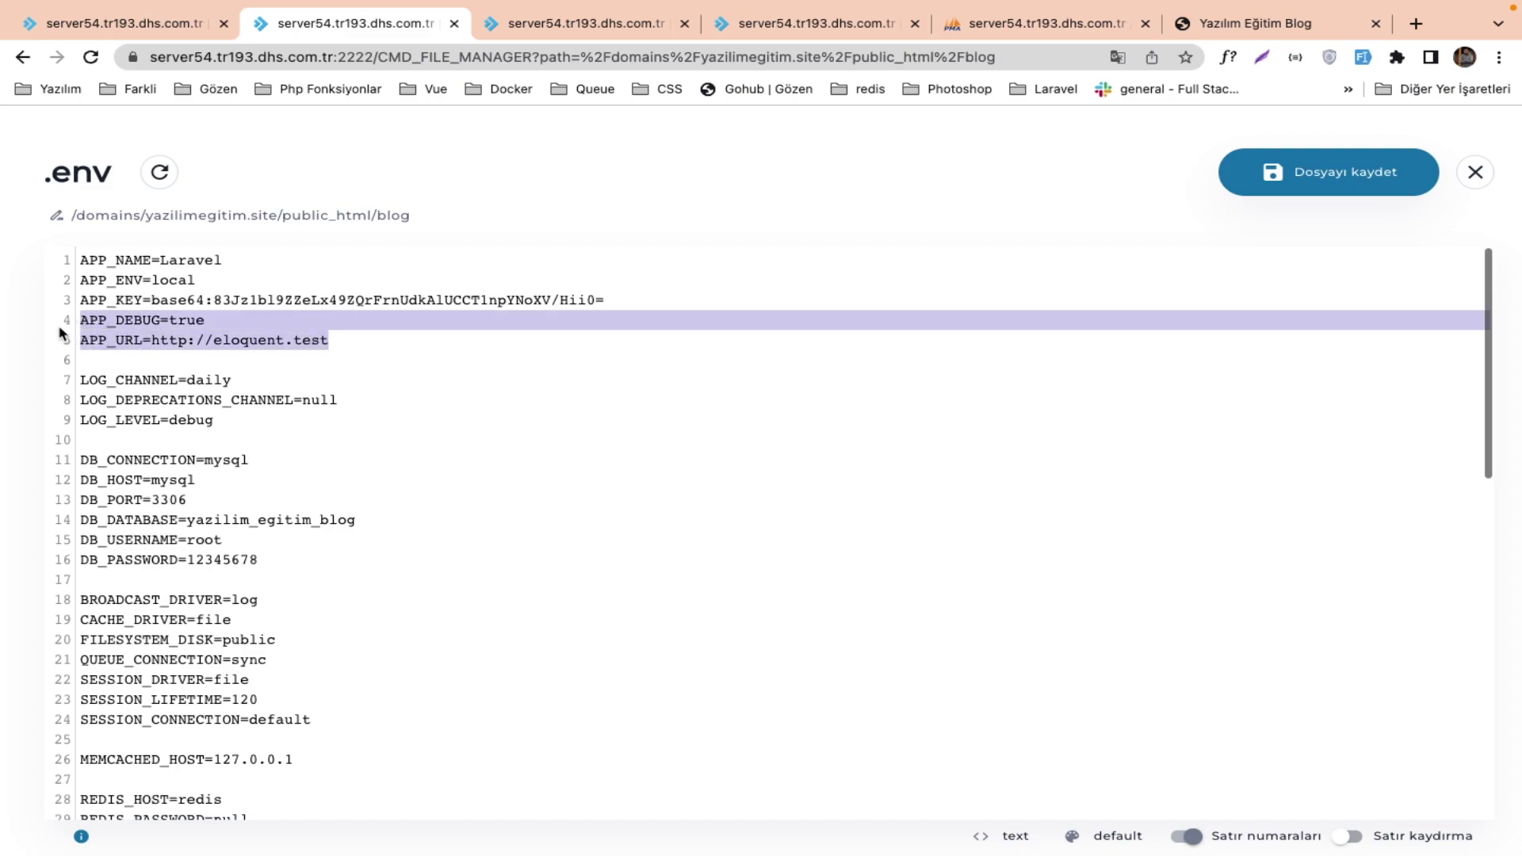
key(ctrl+v)
double_click(182, 320)
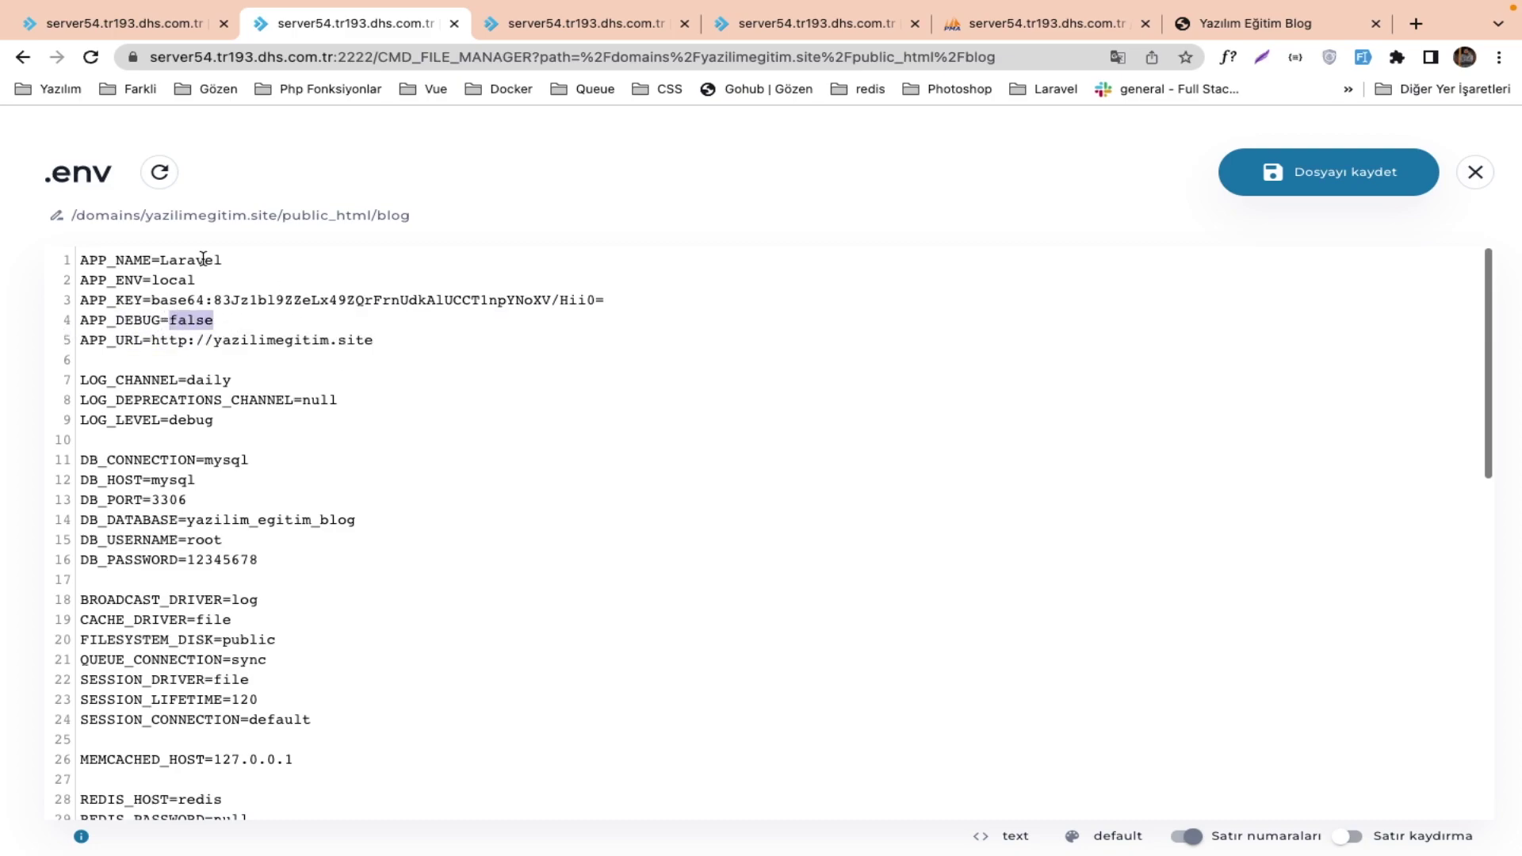
double_click(170, 281)
text(produc)
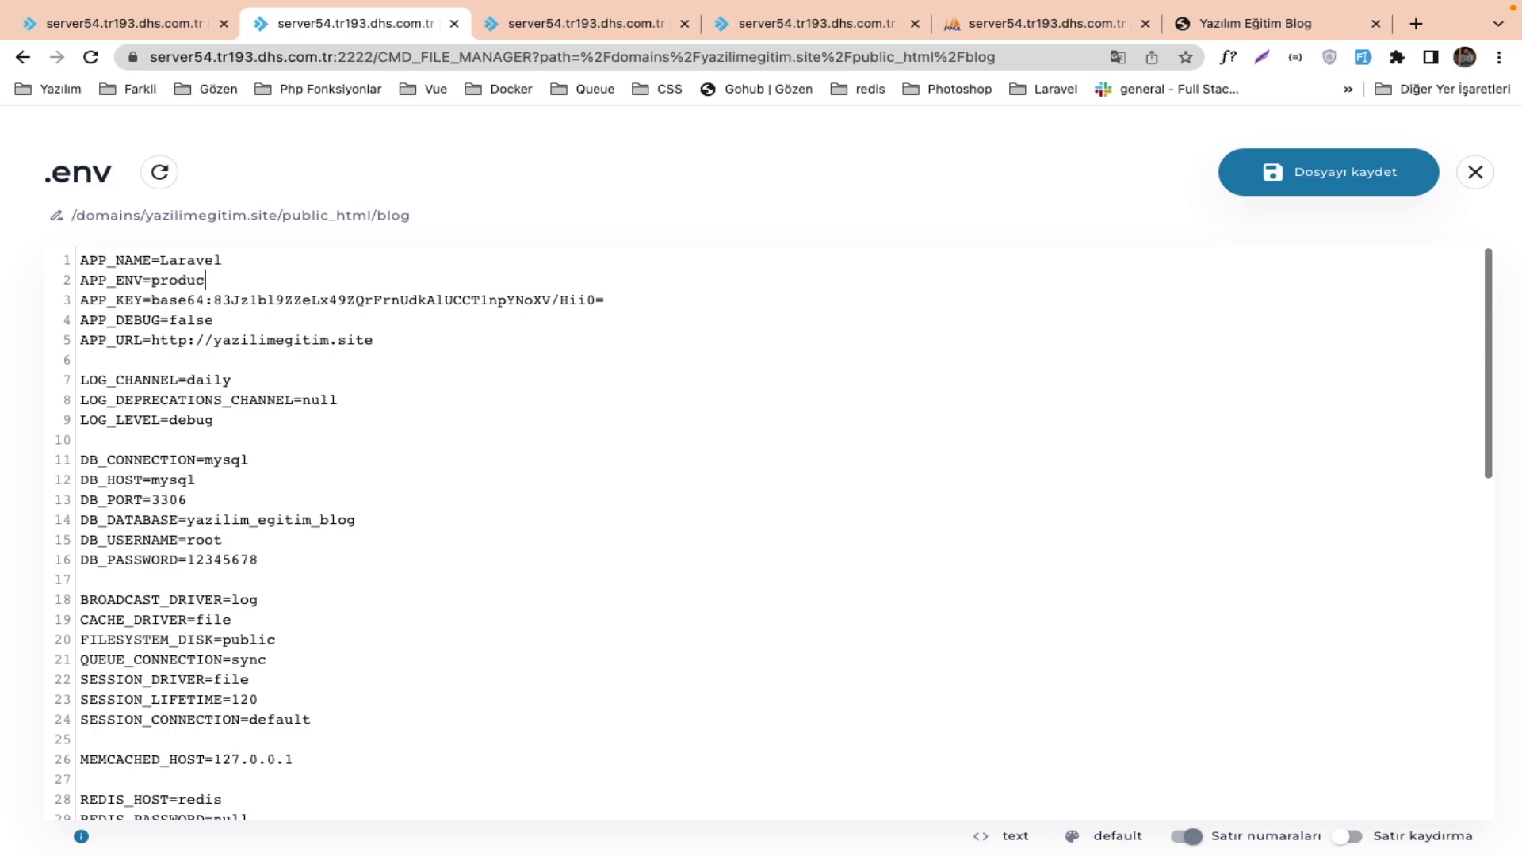
text(tion)
click(214, 343)
text(blog.)
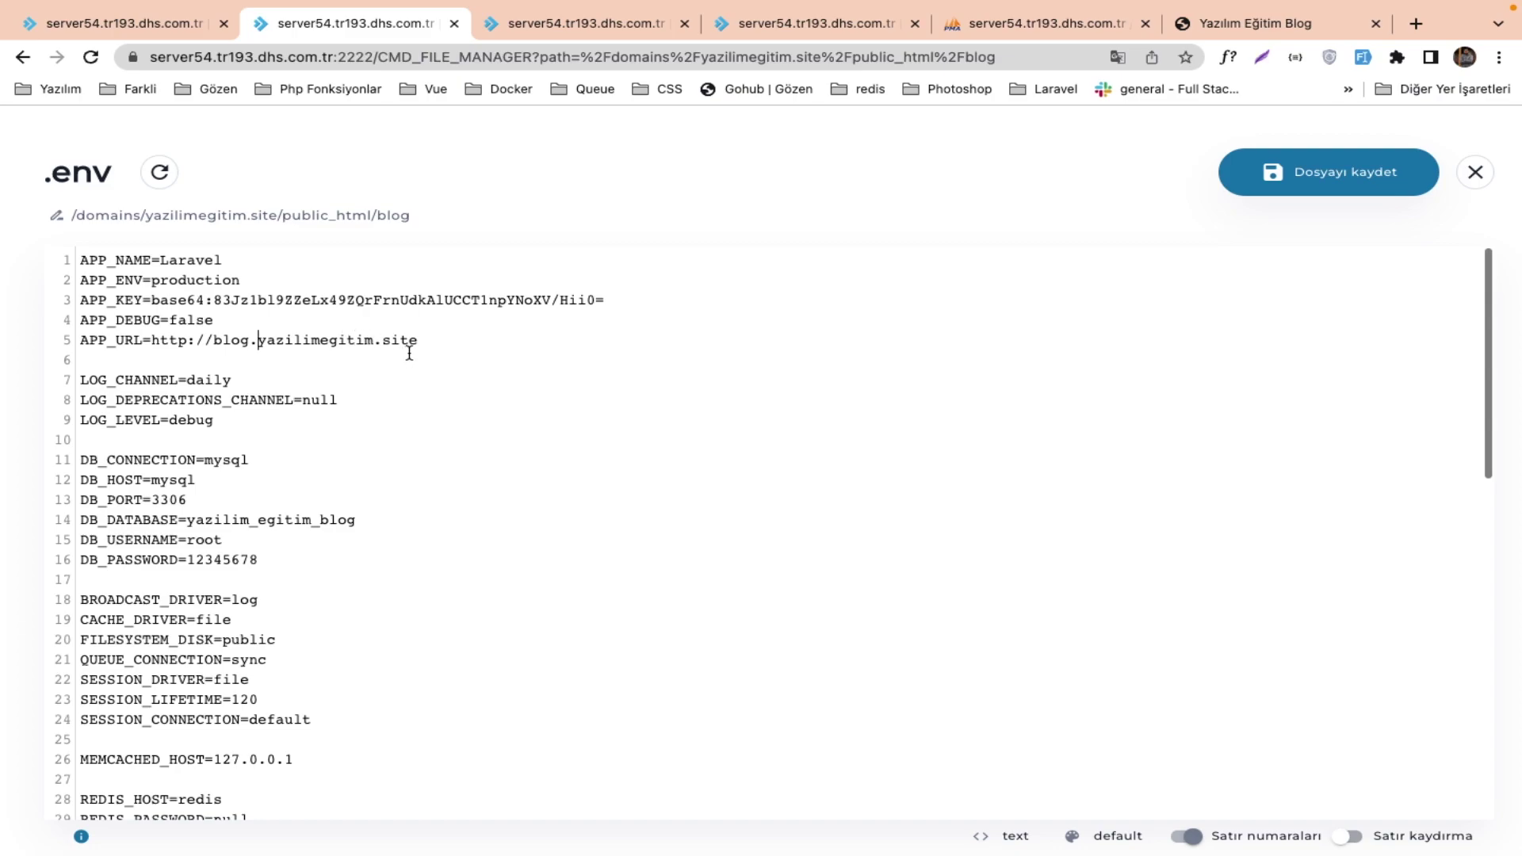
Replace the DB_HOST through DB_PASSWORD lines in the blog .env with those copied from the yazilimEgitimBlogYayin .env, including the database password.
key(ctrl+Tab)
drag(317, 563, 7, 488)
key(ctrl+c)
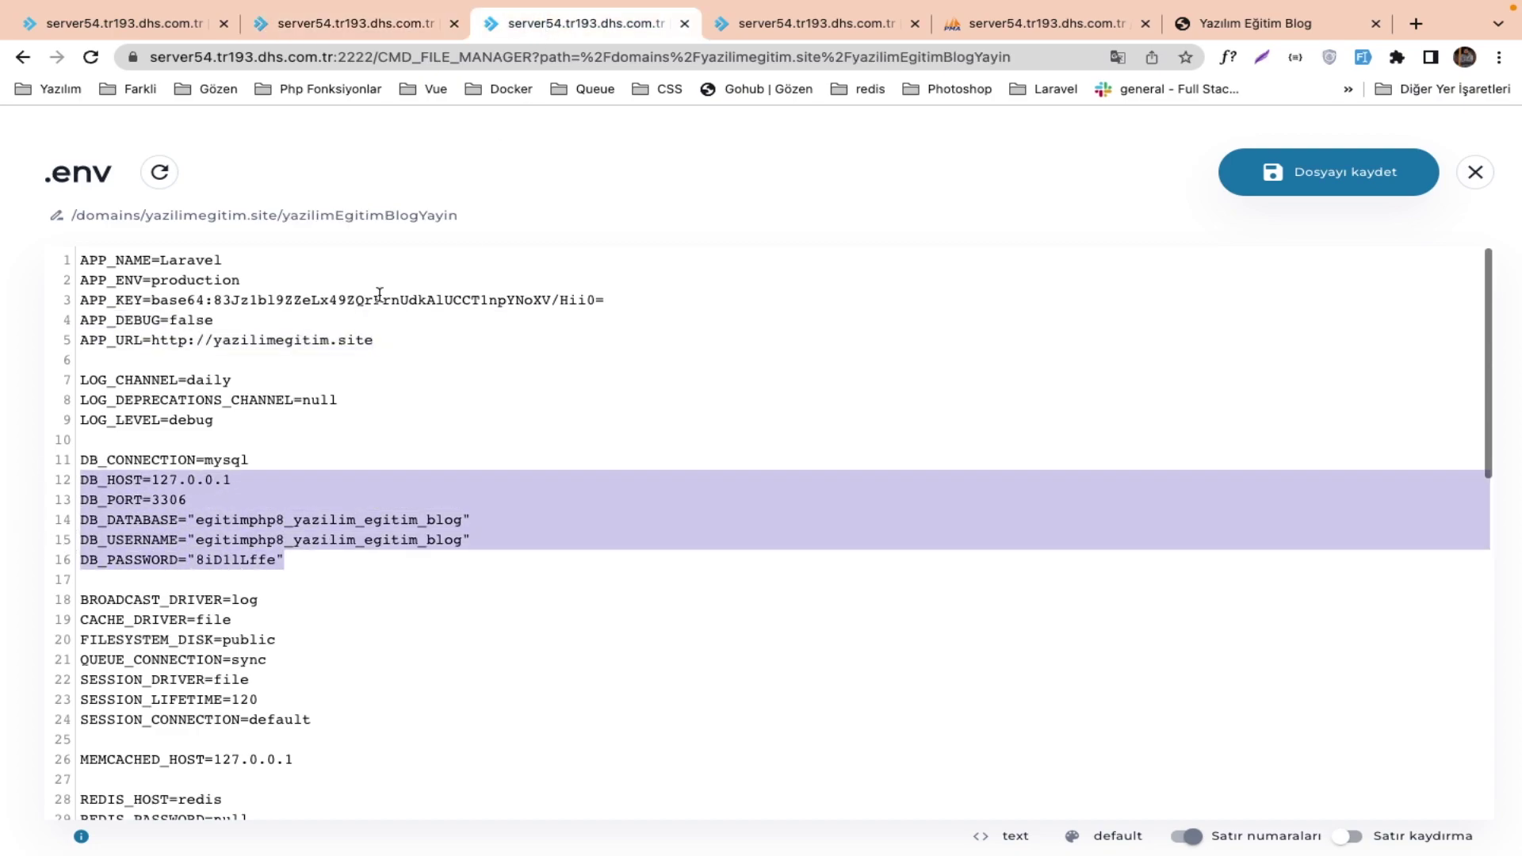
click(333, 30)
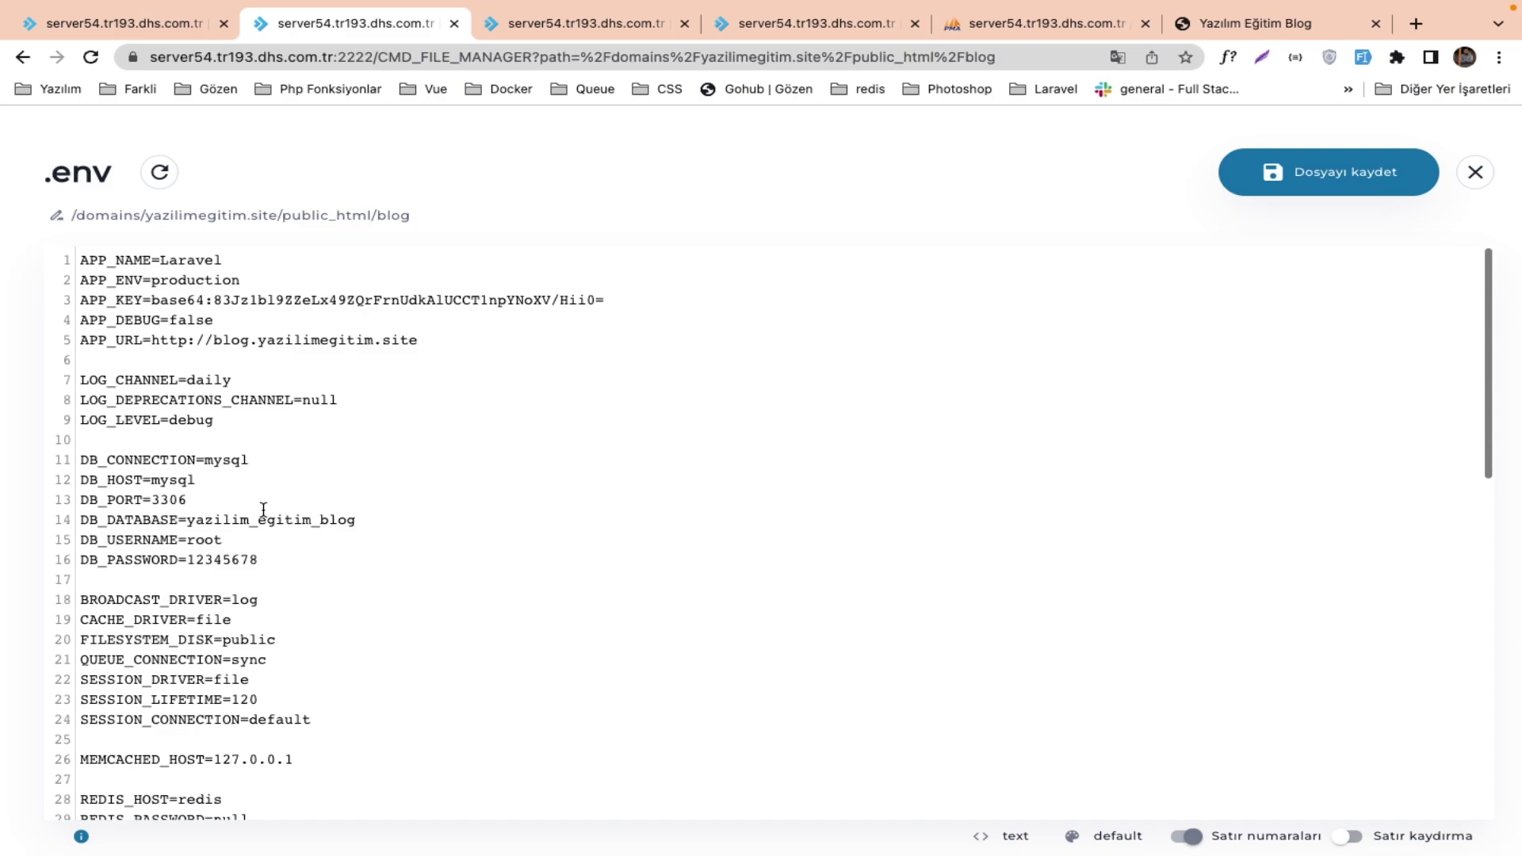
drag(275, 560, 55, 485)
key(ctrl+v)
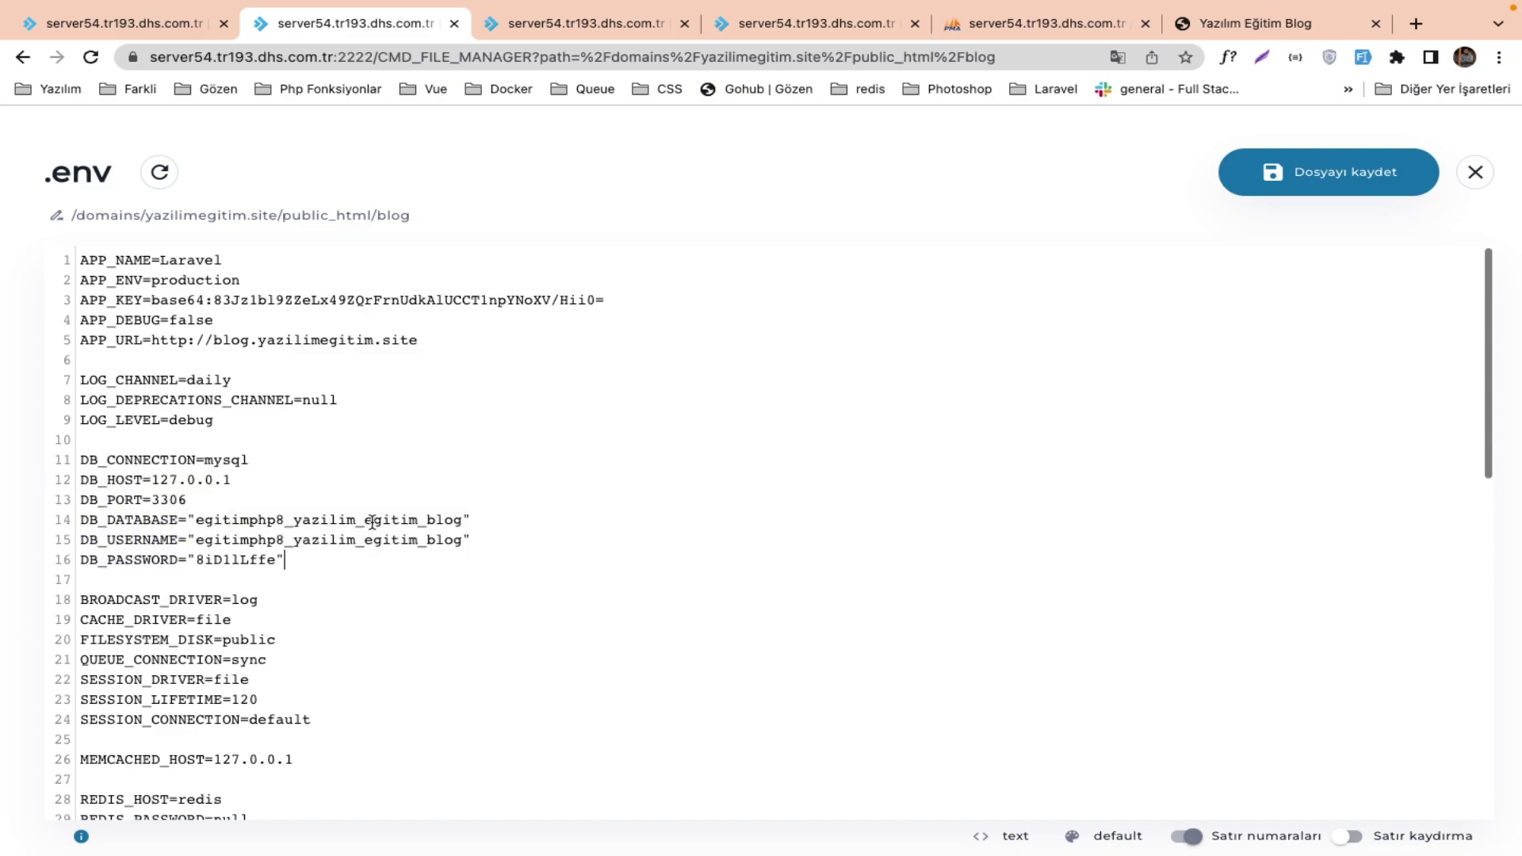
Examine the cache driver, session driver and mail server, credential and sender settings in the blog .env.
scroll(371, 523, down, 3)
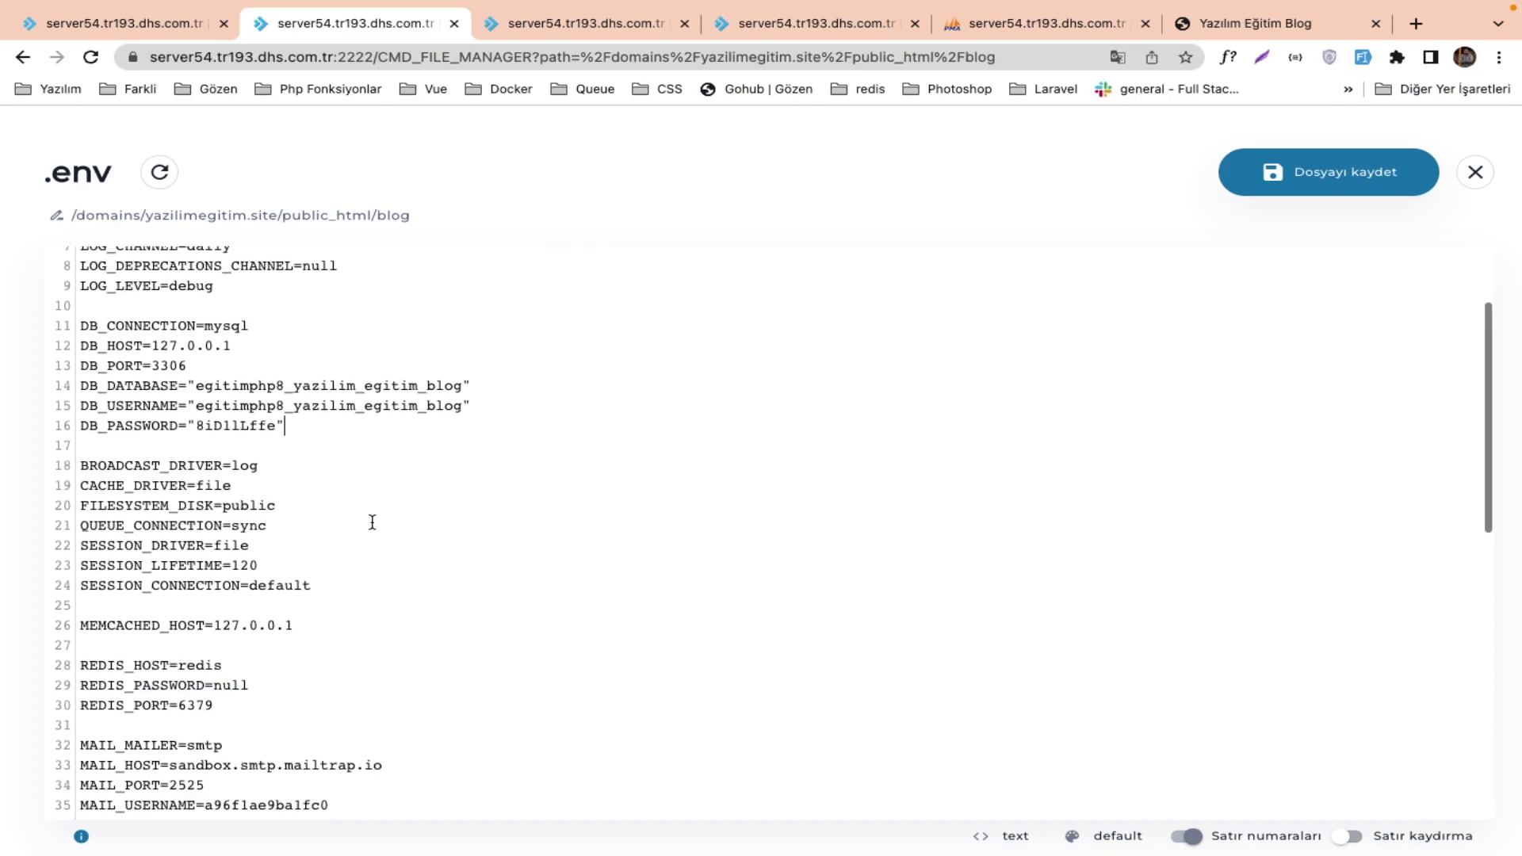
double_click(210, 485)
double_click(227, 545)
scroll(256, 555, down, 5)
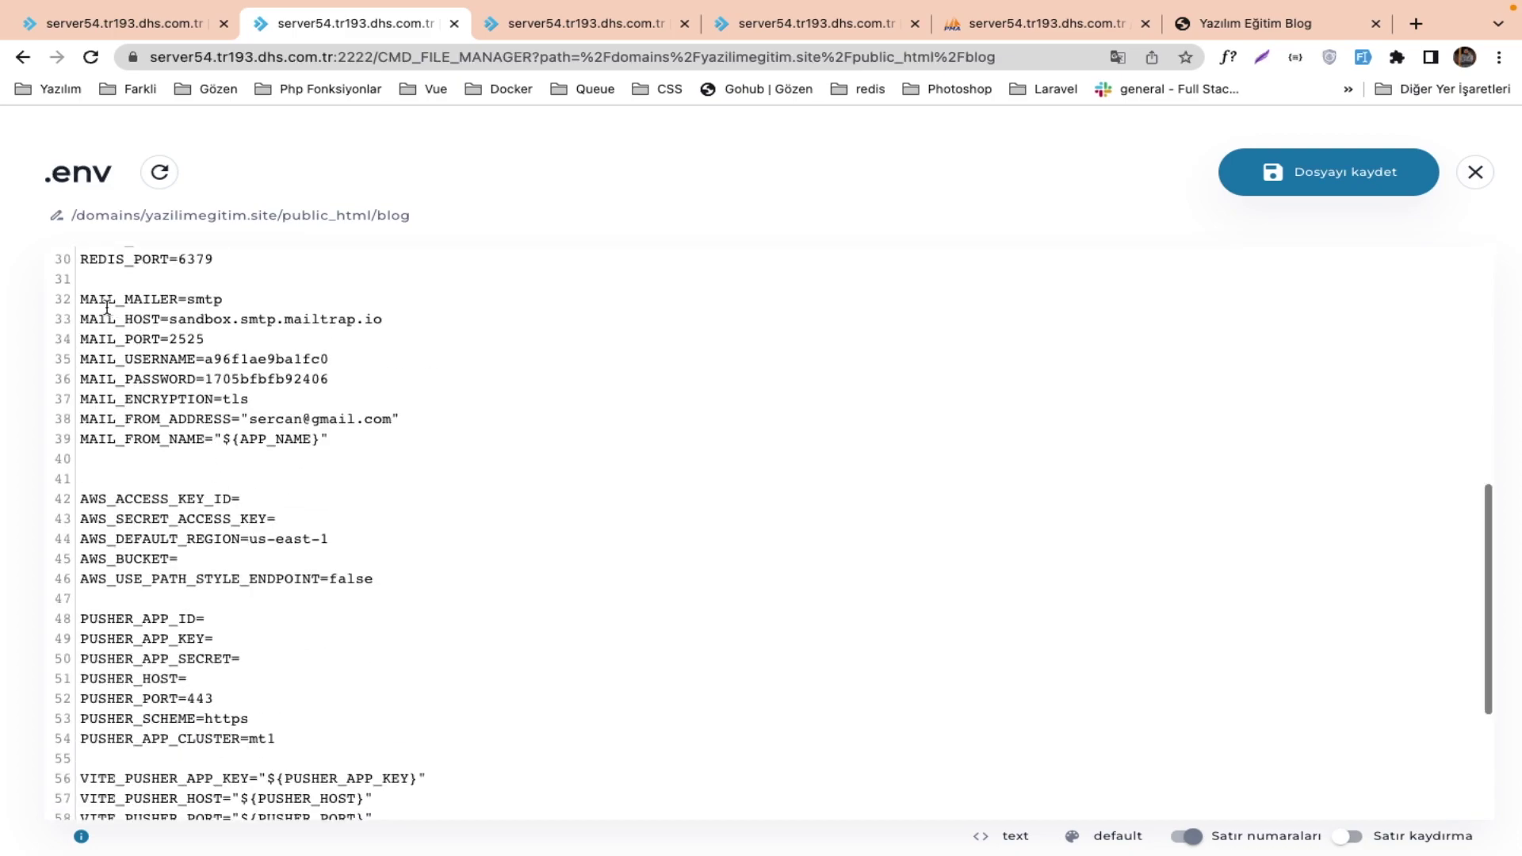
drag(82, 298, 406, 437)
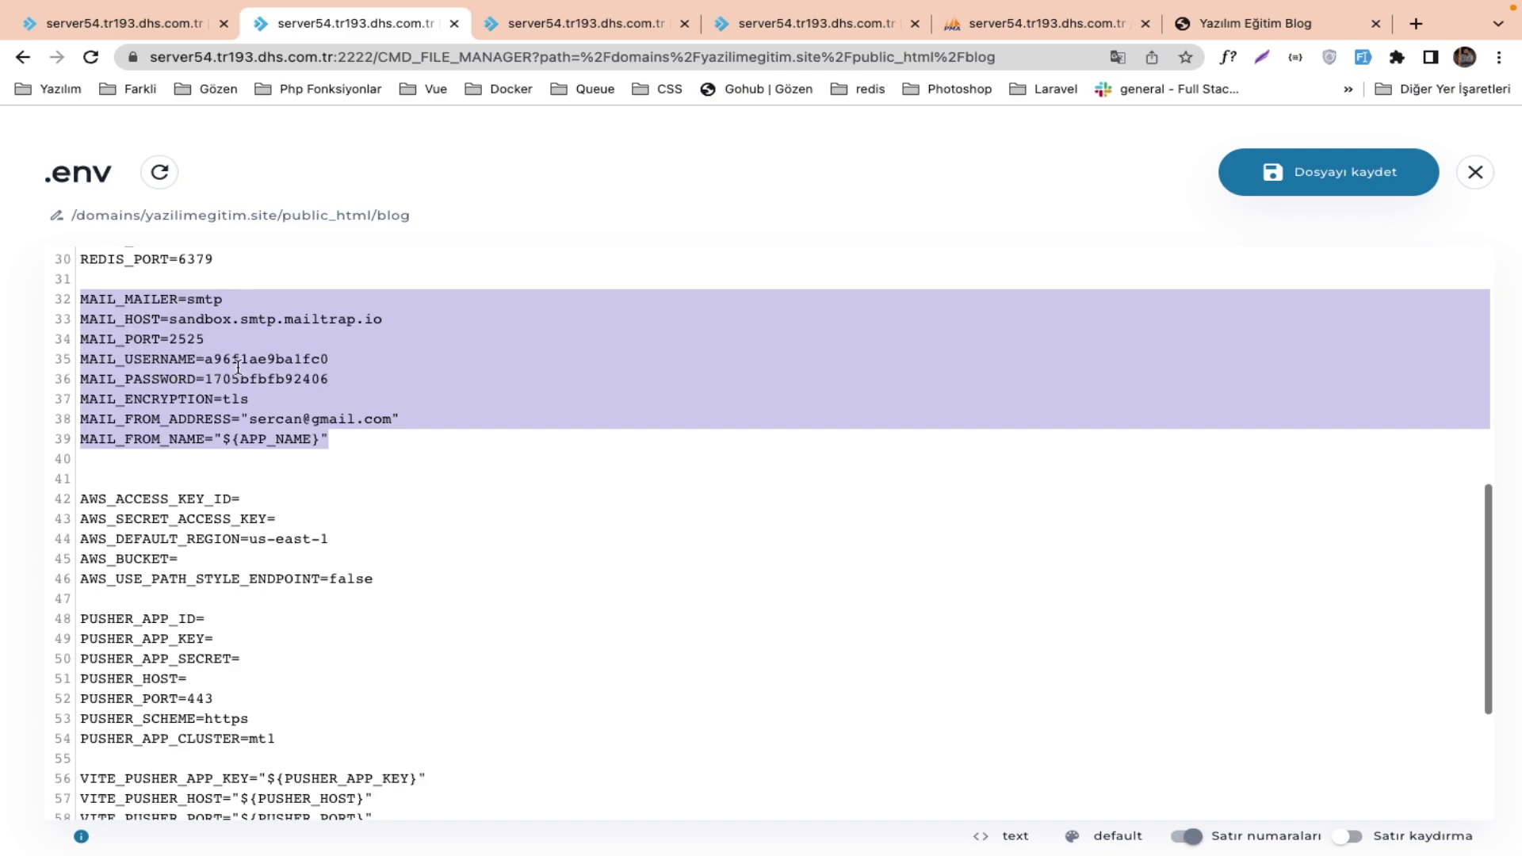
click(214, 330)
drag(169, 319, 436, 317)
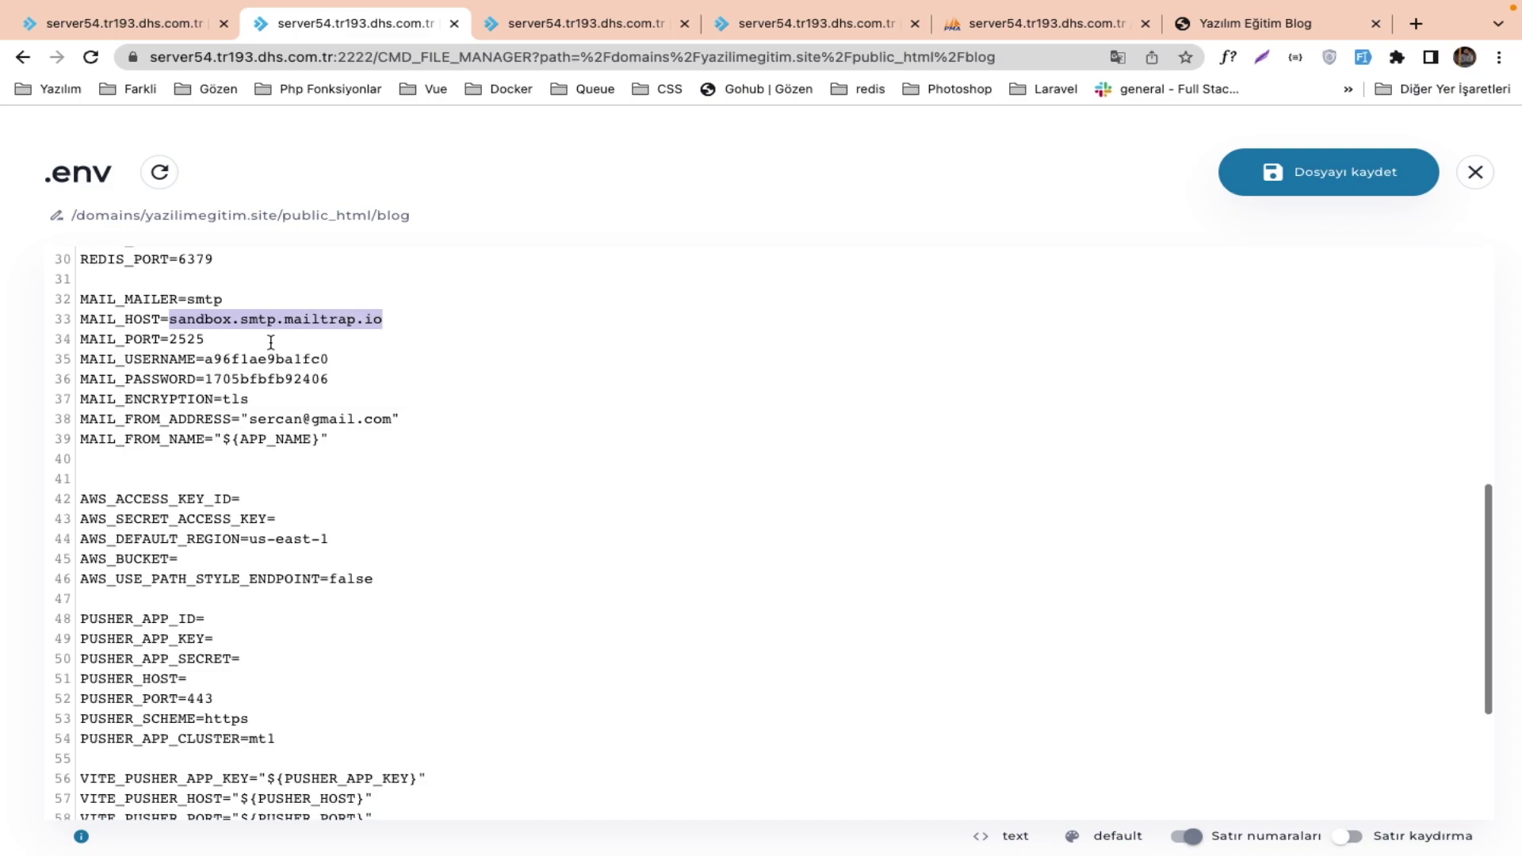
click(231, 359)
double_click(274, 372)
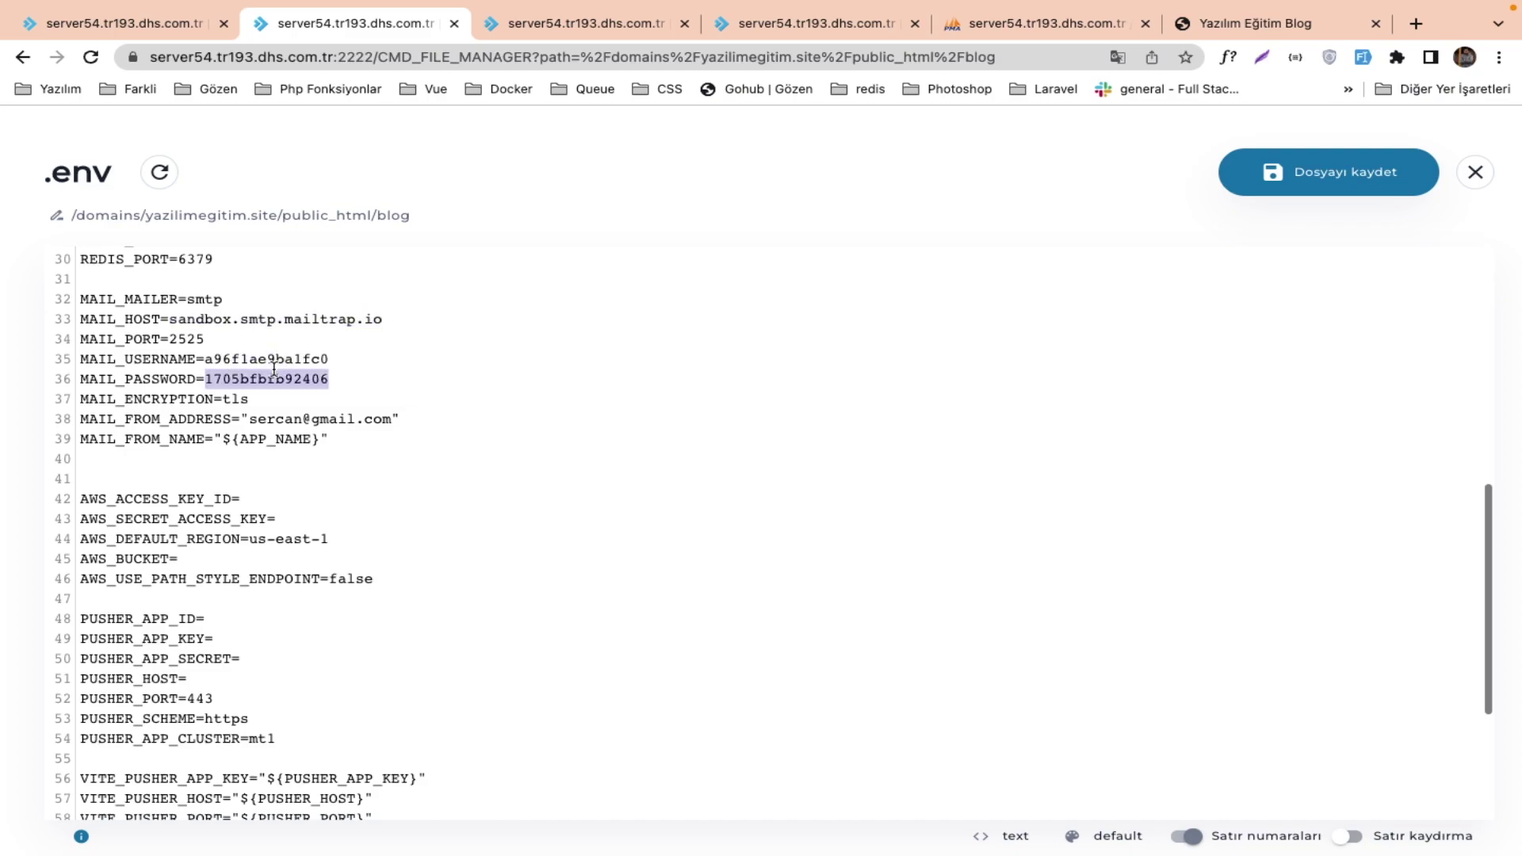
drag(247, 415, 388, 415)
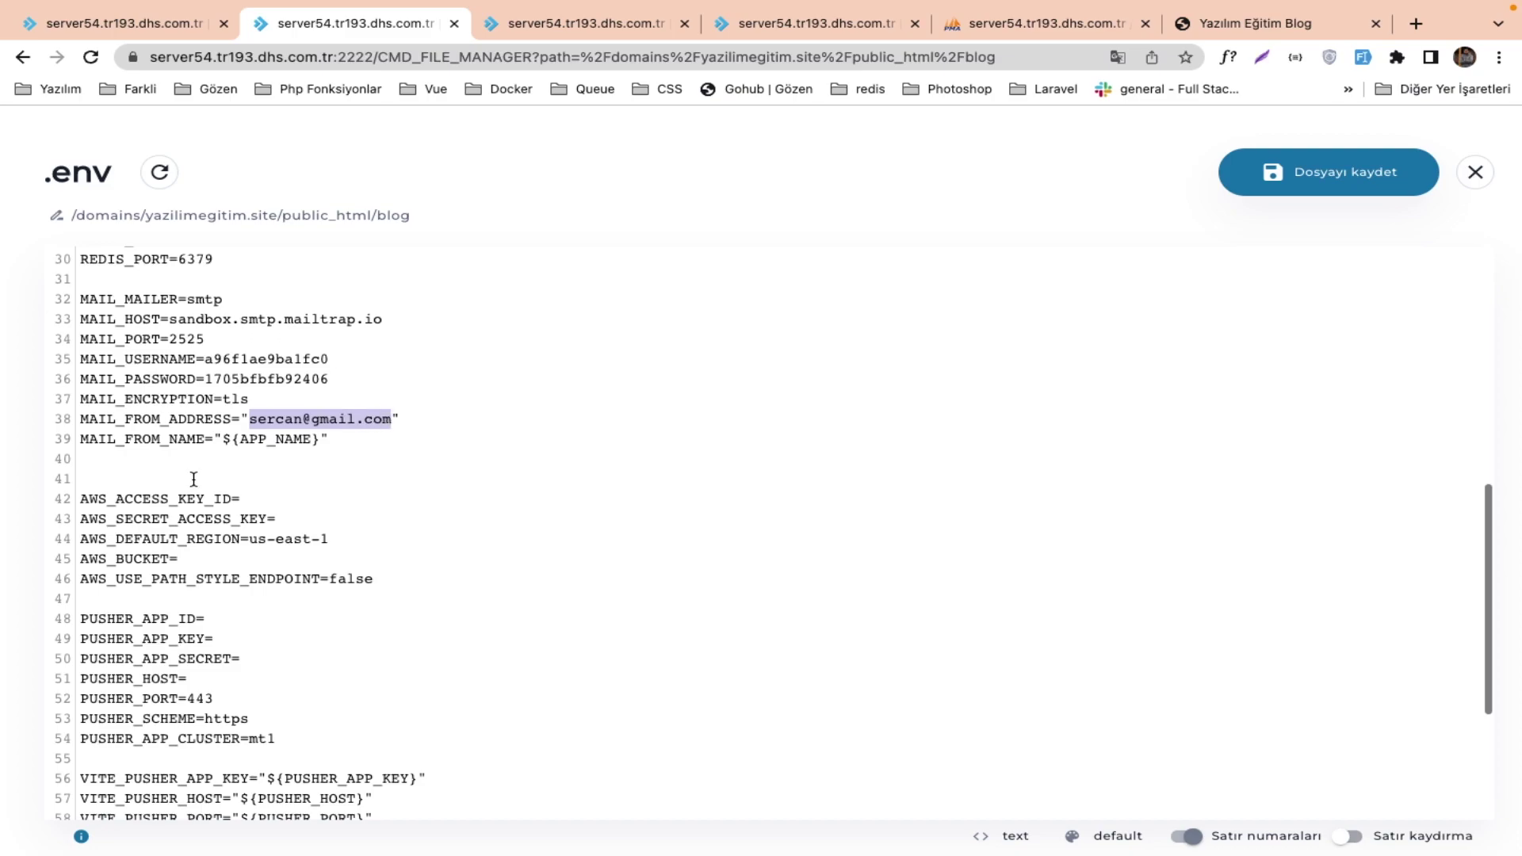
Check the GOOGLE_REDIRECT address near the end of the blog .env, and save and close the file.
scroll(273, 501, down, 5)
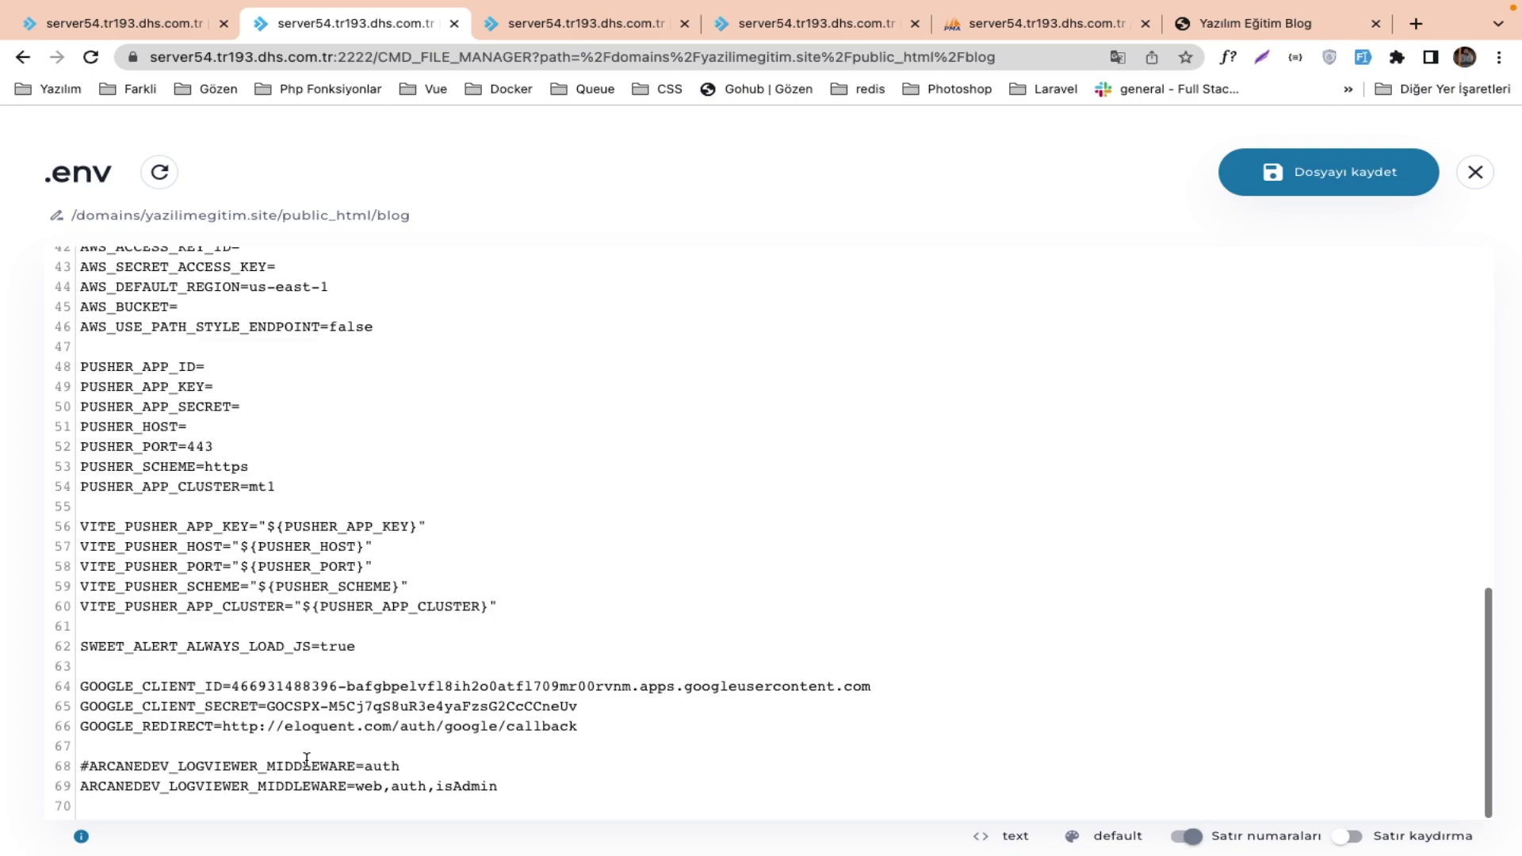
drag(267, 726, 389, 725)
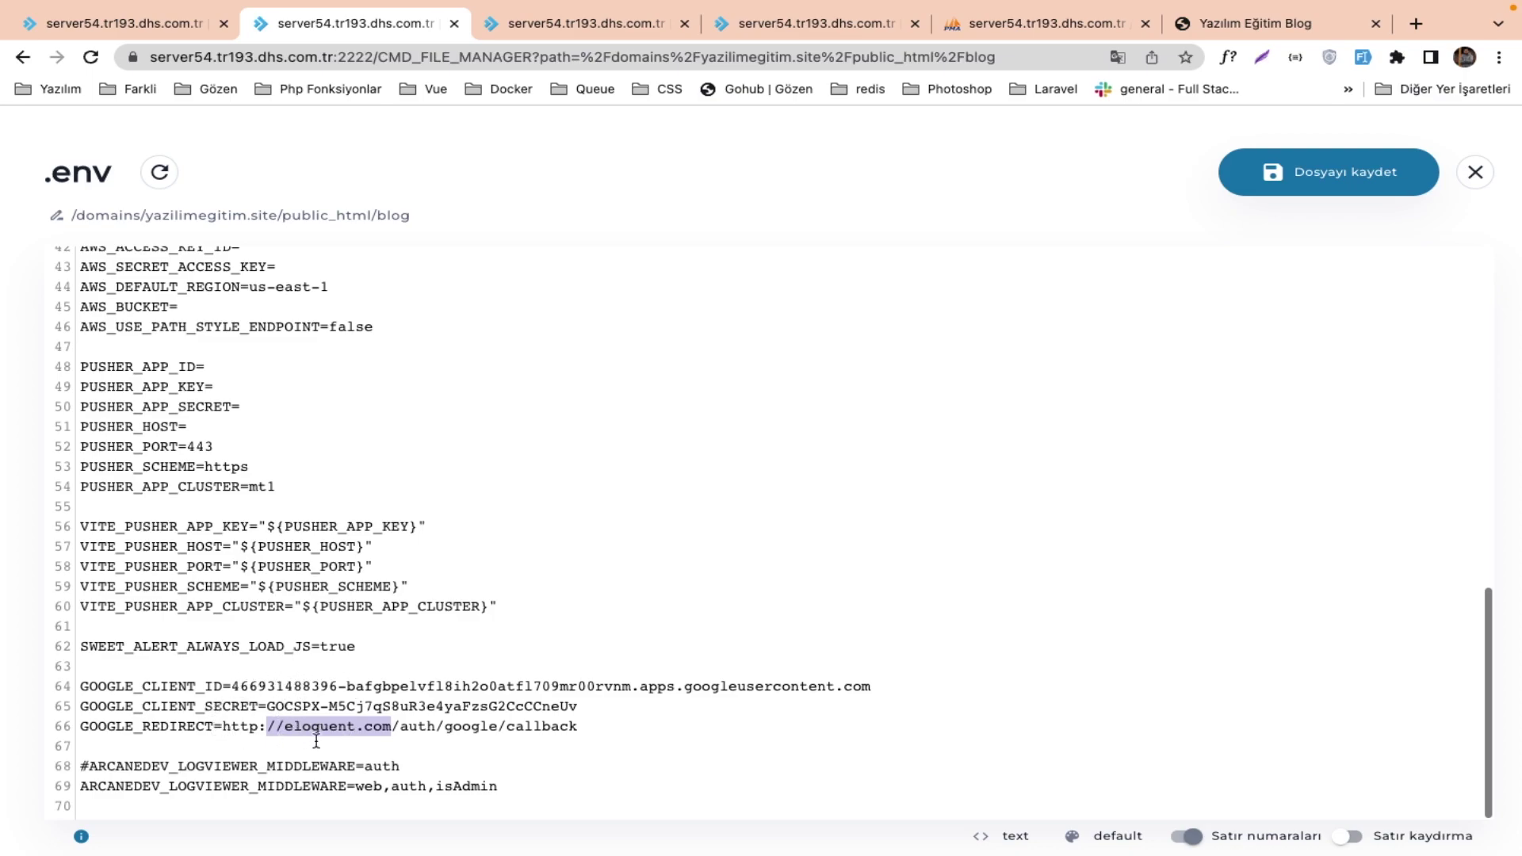
click(1278, 185)
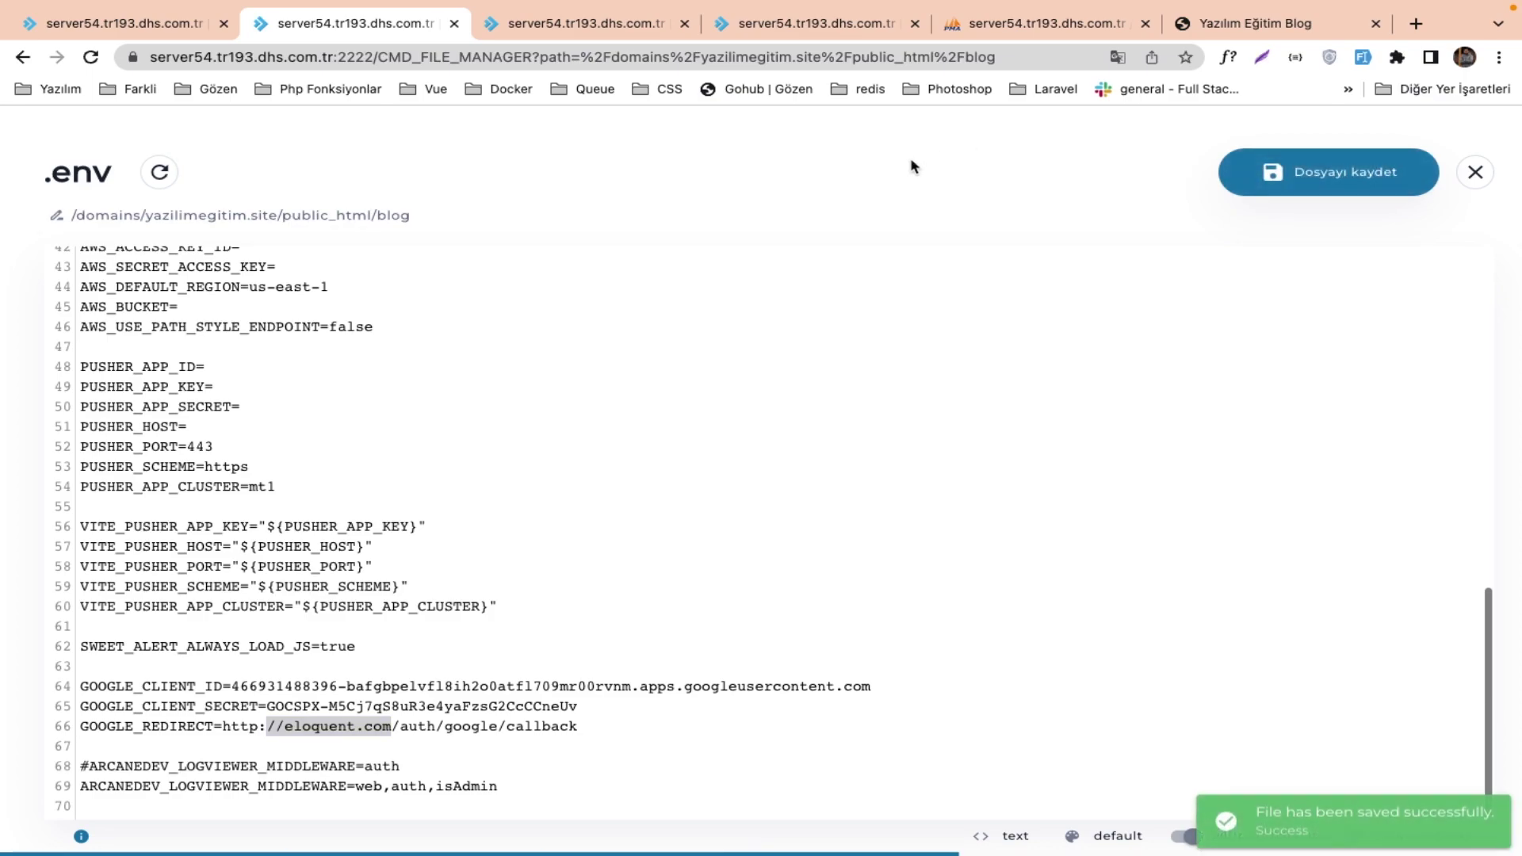
click(1475, 172)
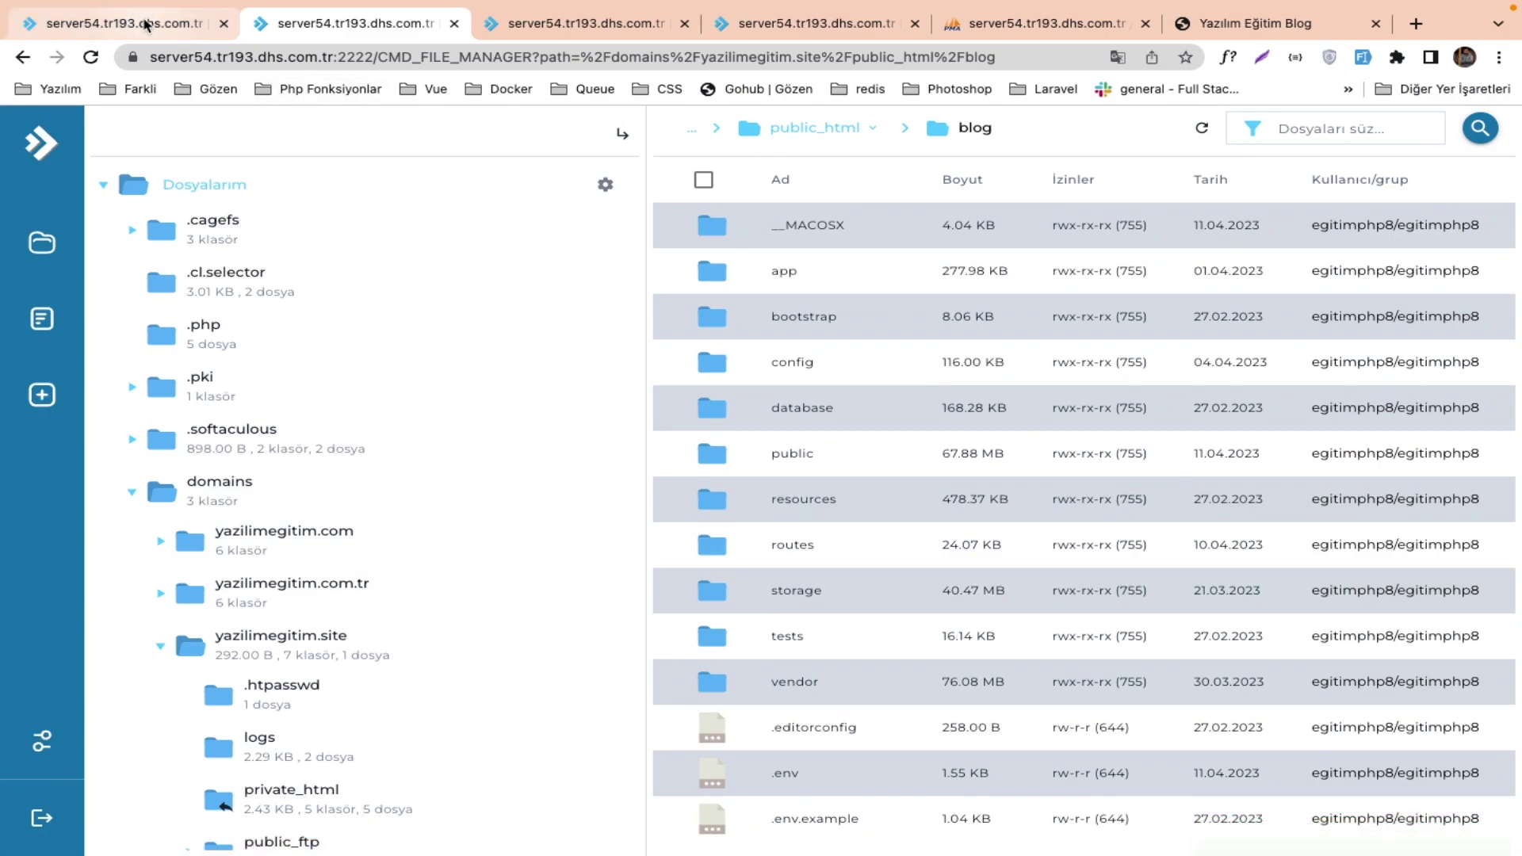
Go to the DirectAdmin subdomain settings and open the document root change page for blog.yazilimegitim.site.
click(146, 23)
scroll(252, 373, up, 10)
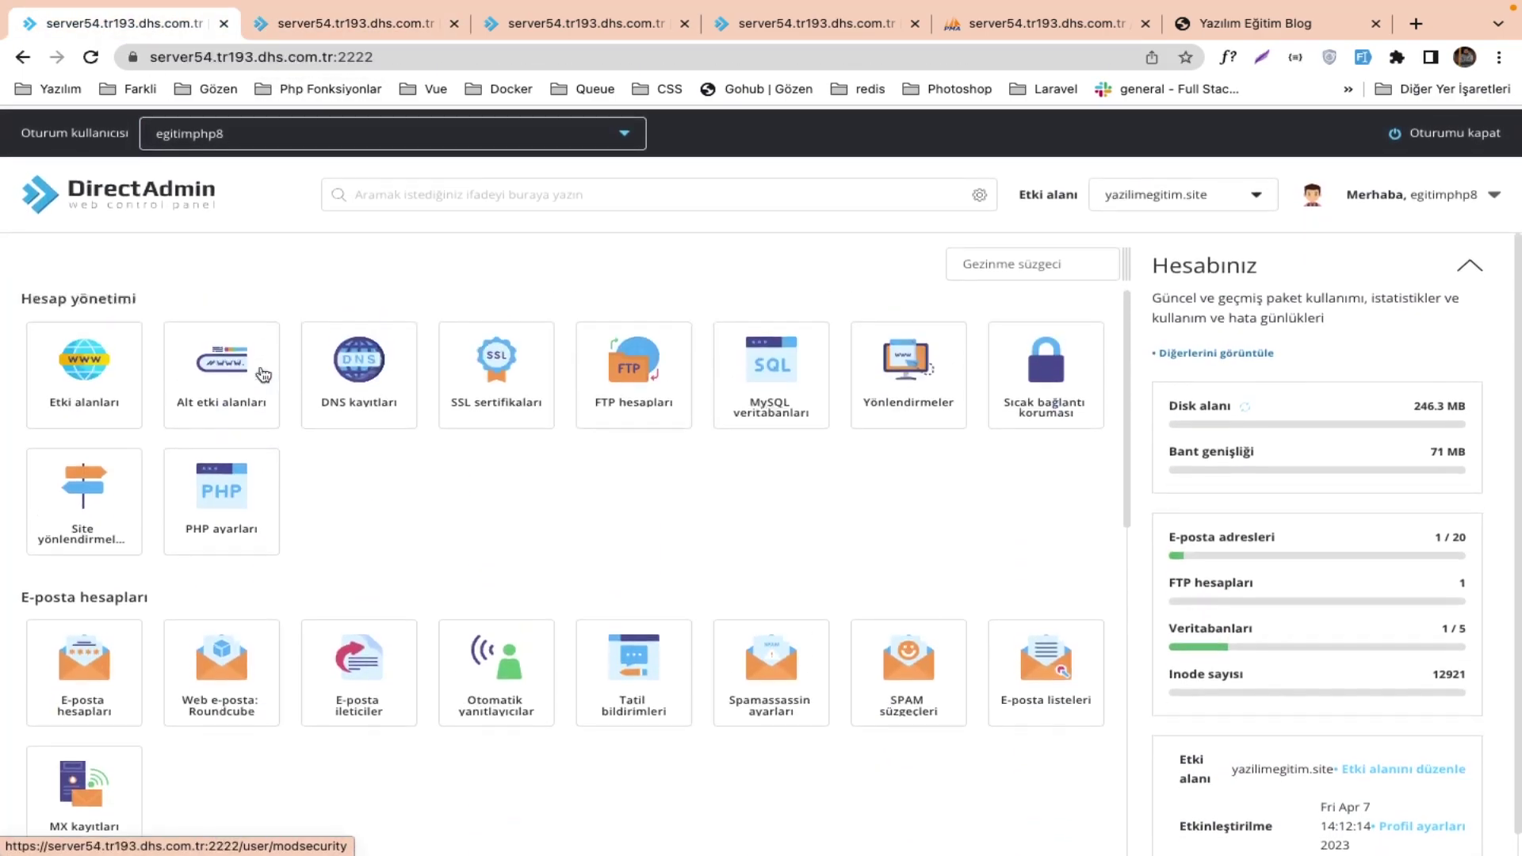
click(253, 373)
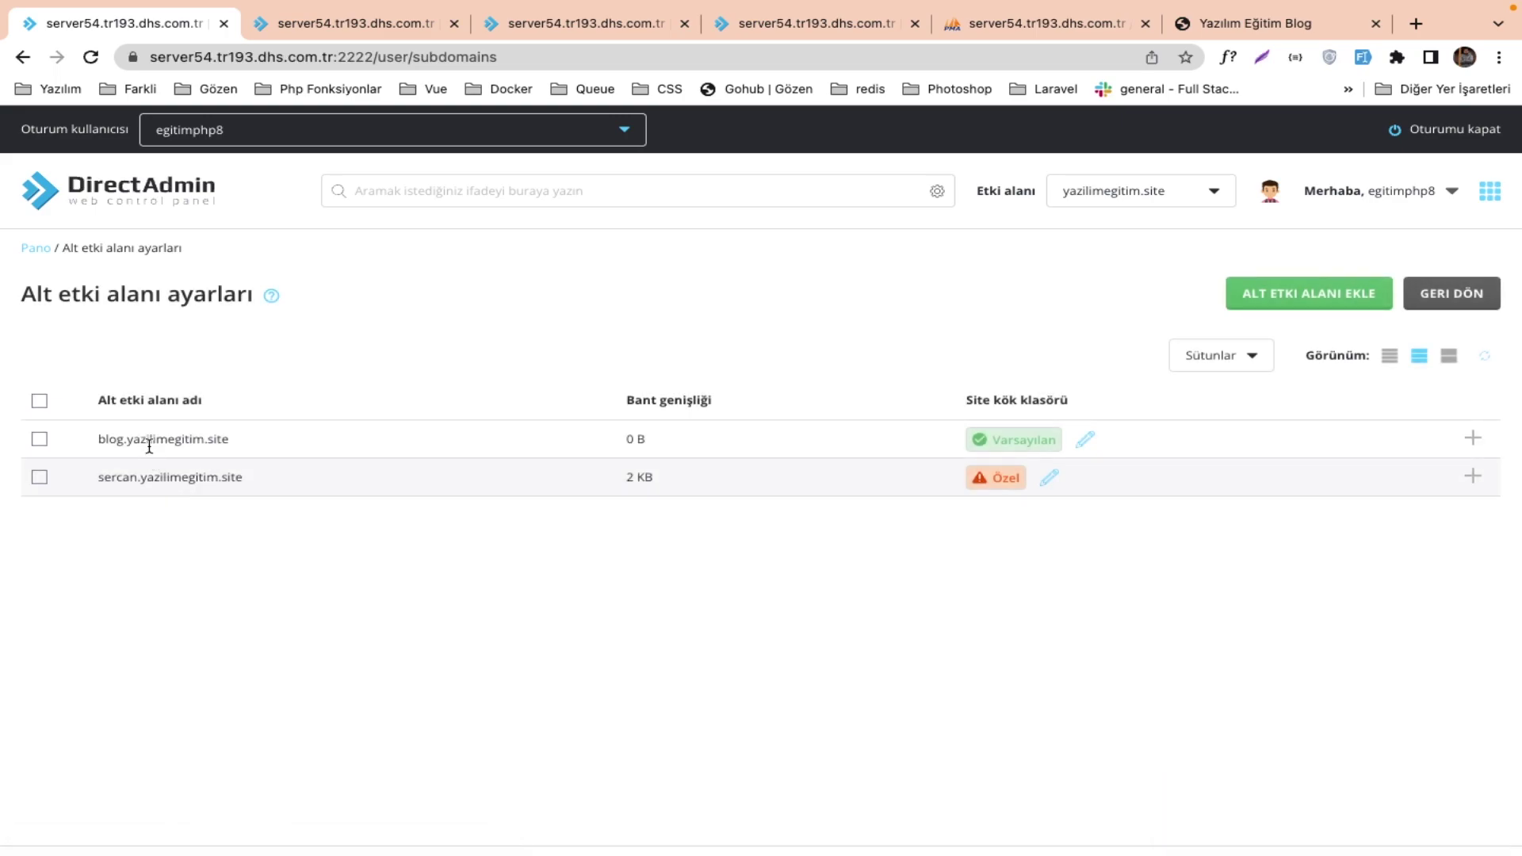
drag(959, 401, 1065, 398)
click(1100, 411)
click(1087, 441)
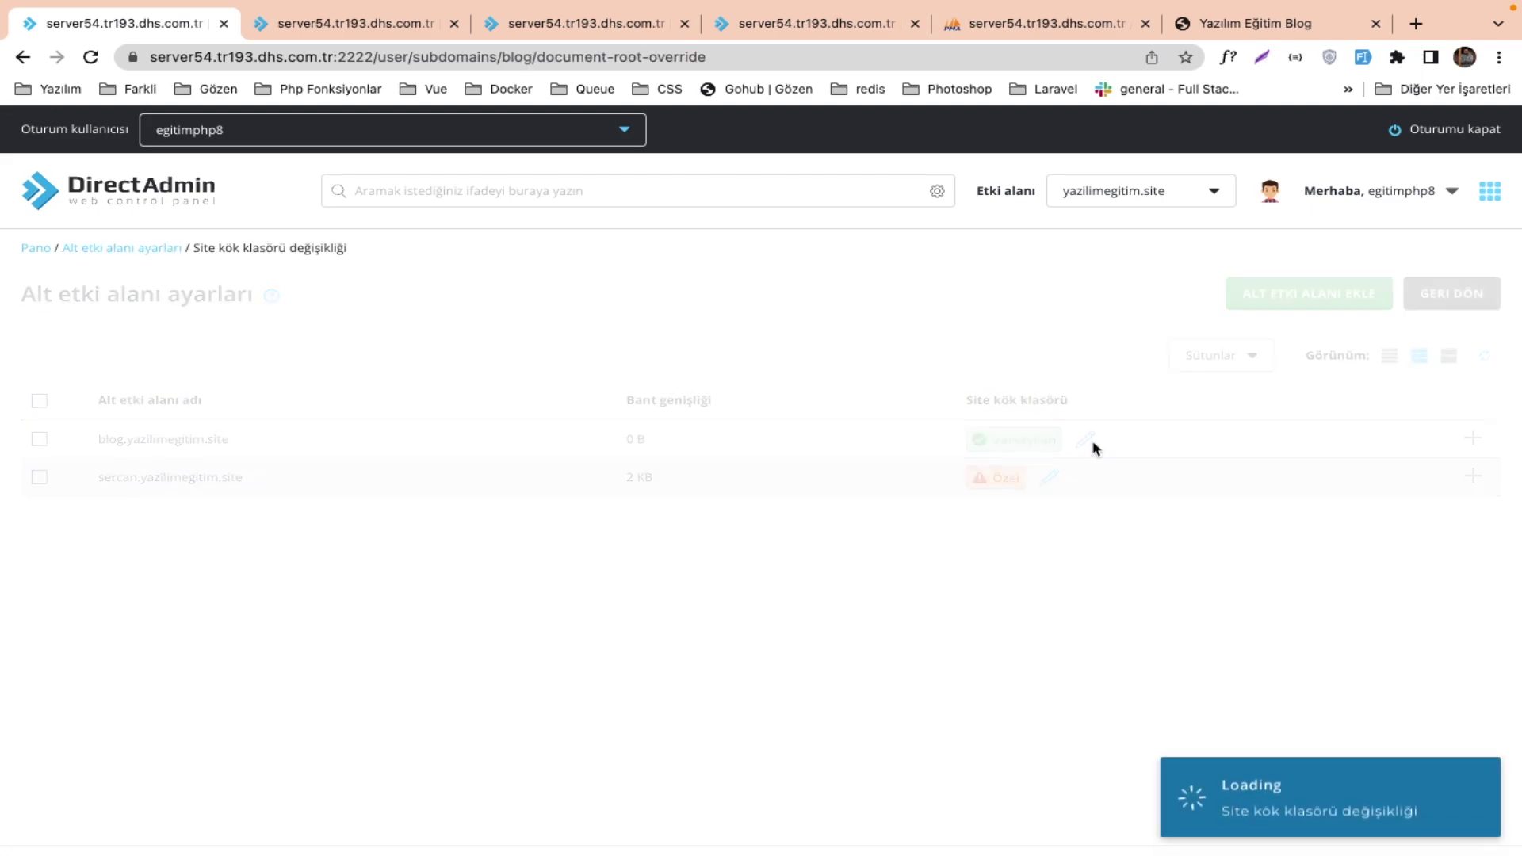
Set a custom document root of /domains/yazilimegitim.site/public_html/blog/public for the blog subdomain and save it.
click(635, 358)
click(625, 393)
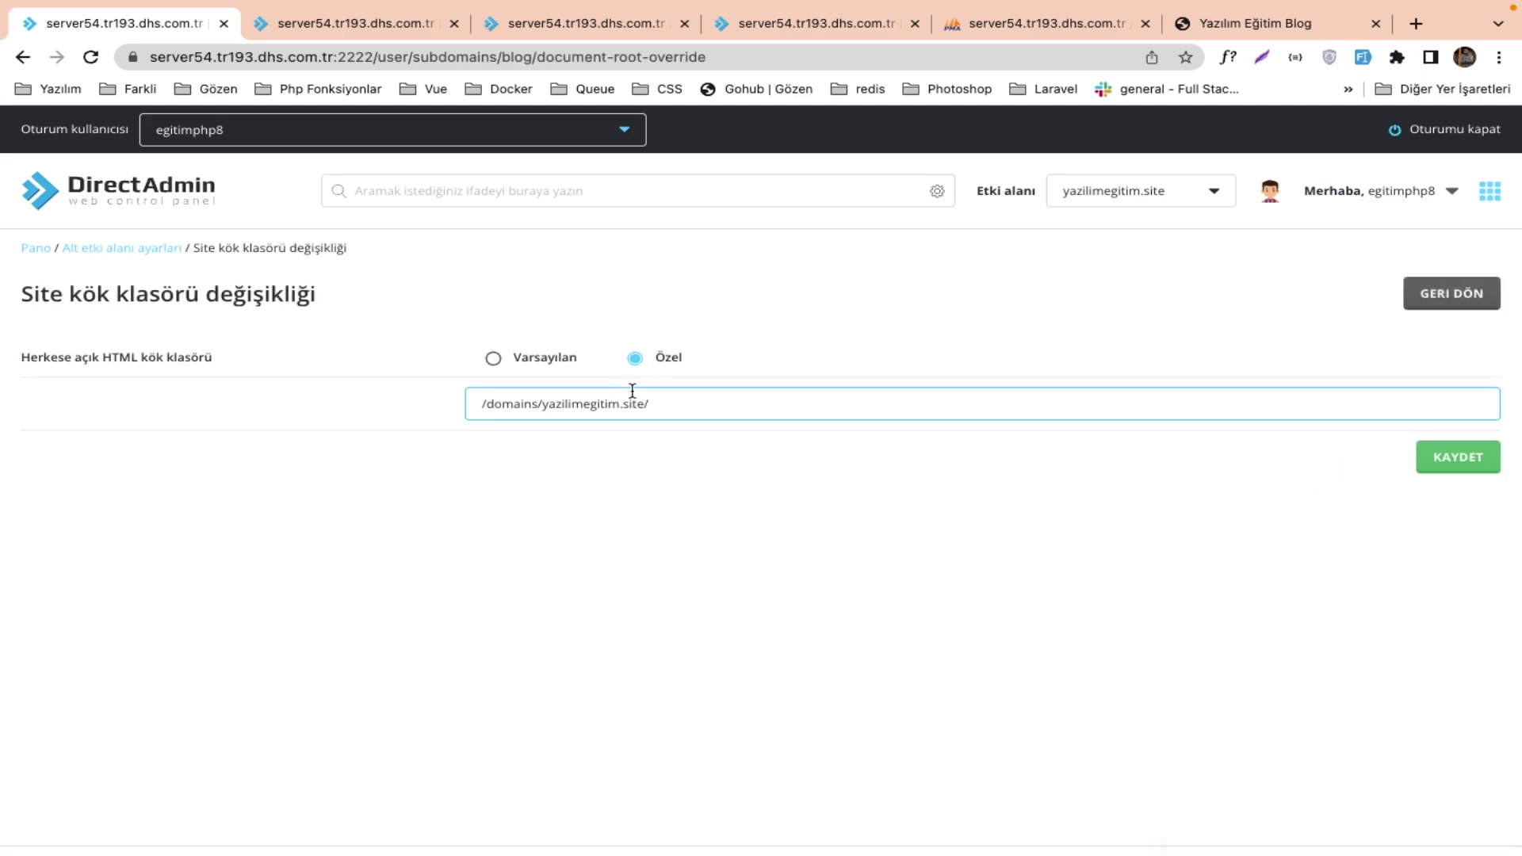
text(publi)
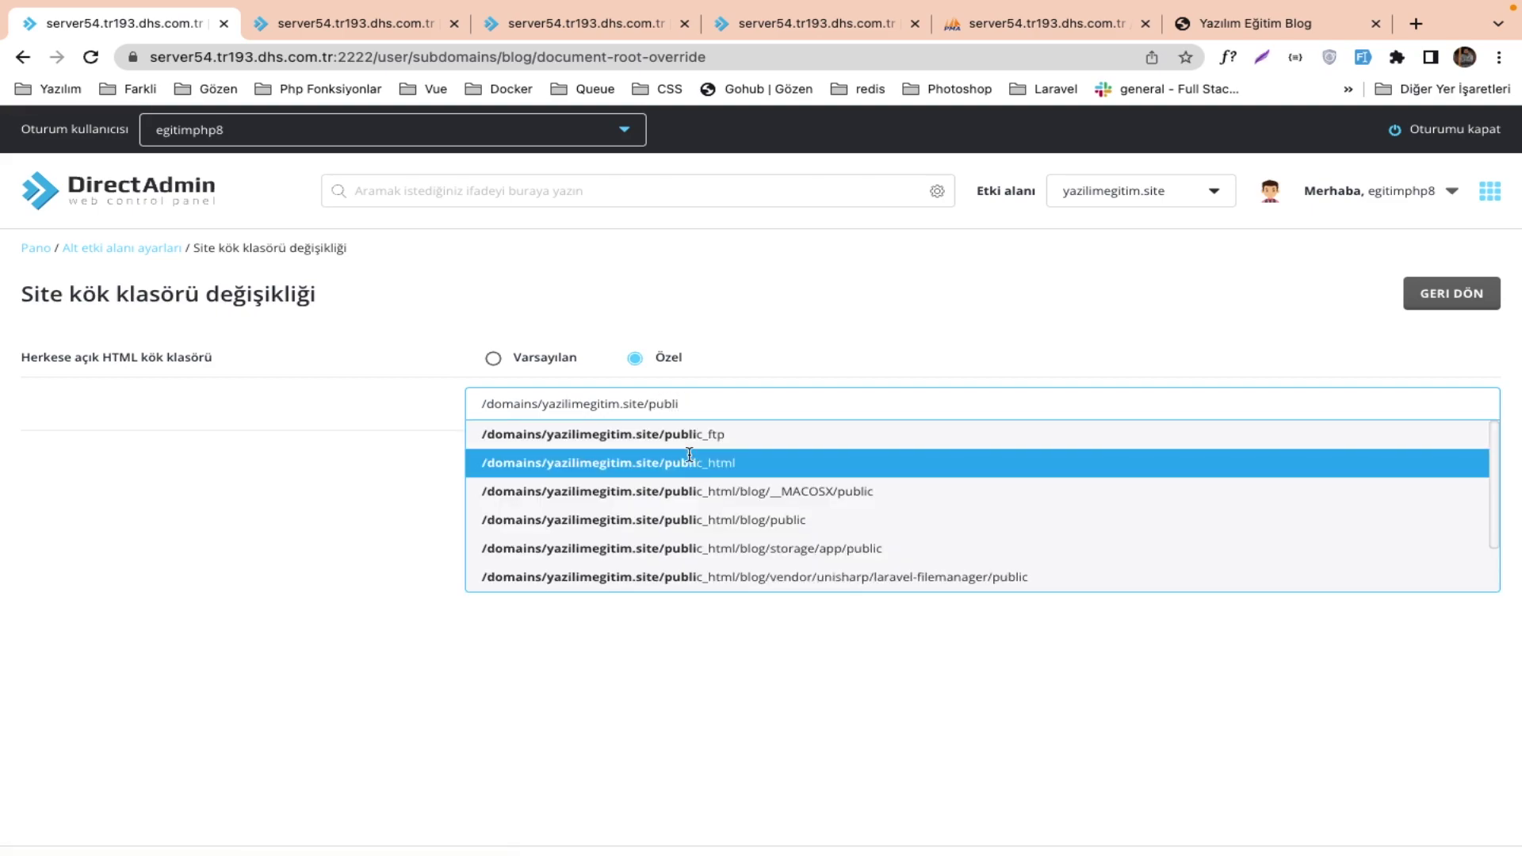
click(689, 463)
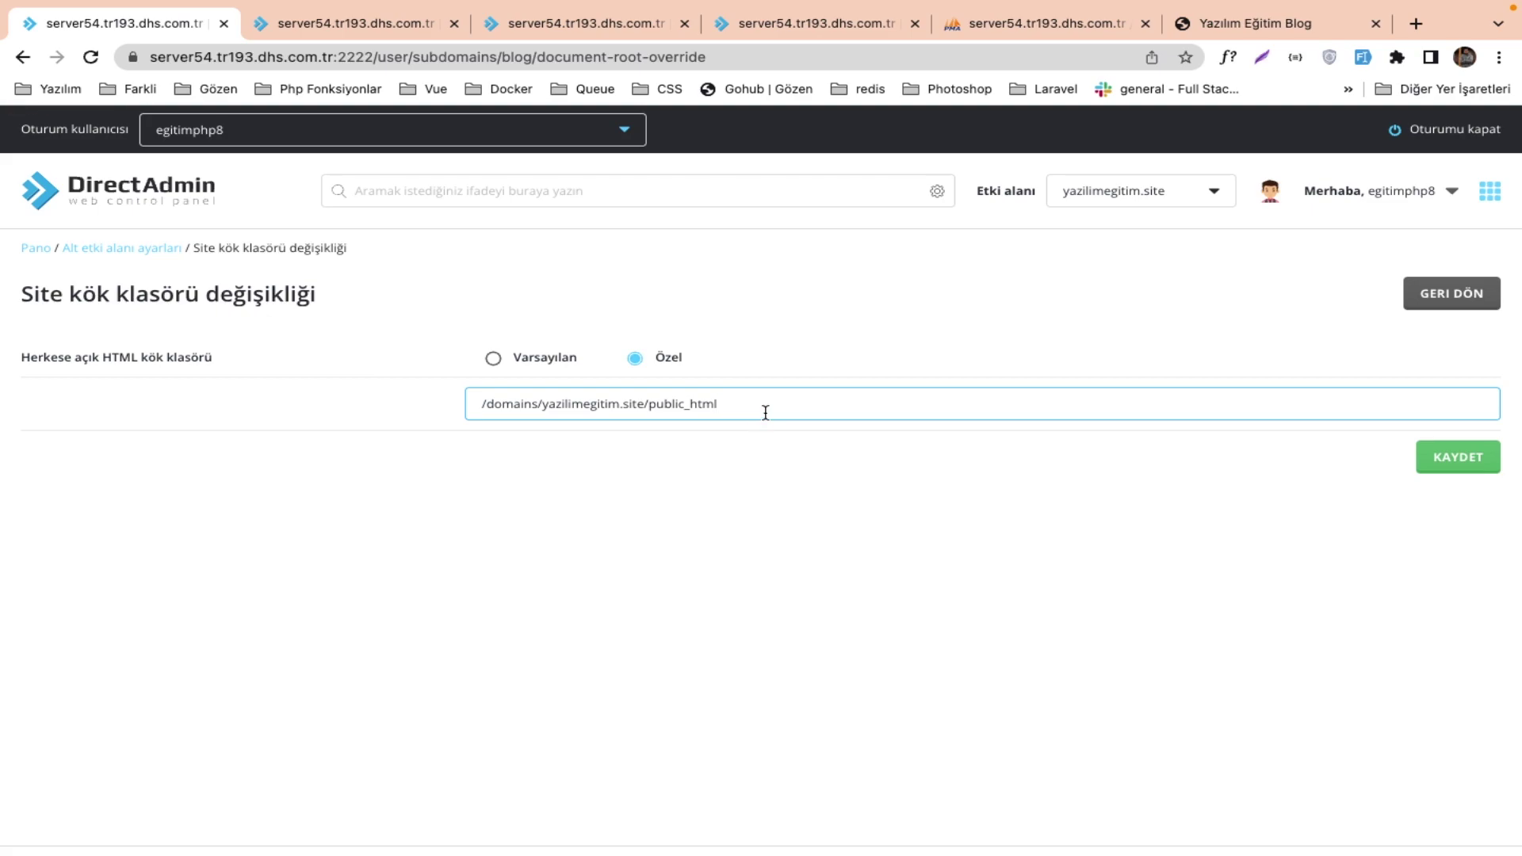
text(/blo)
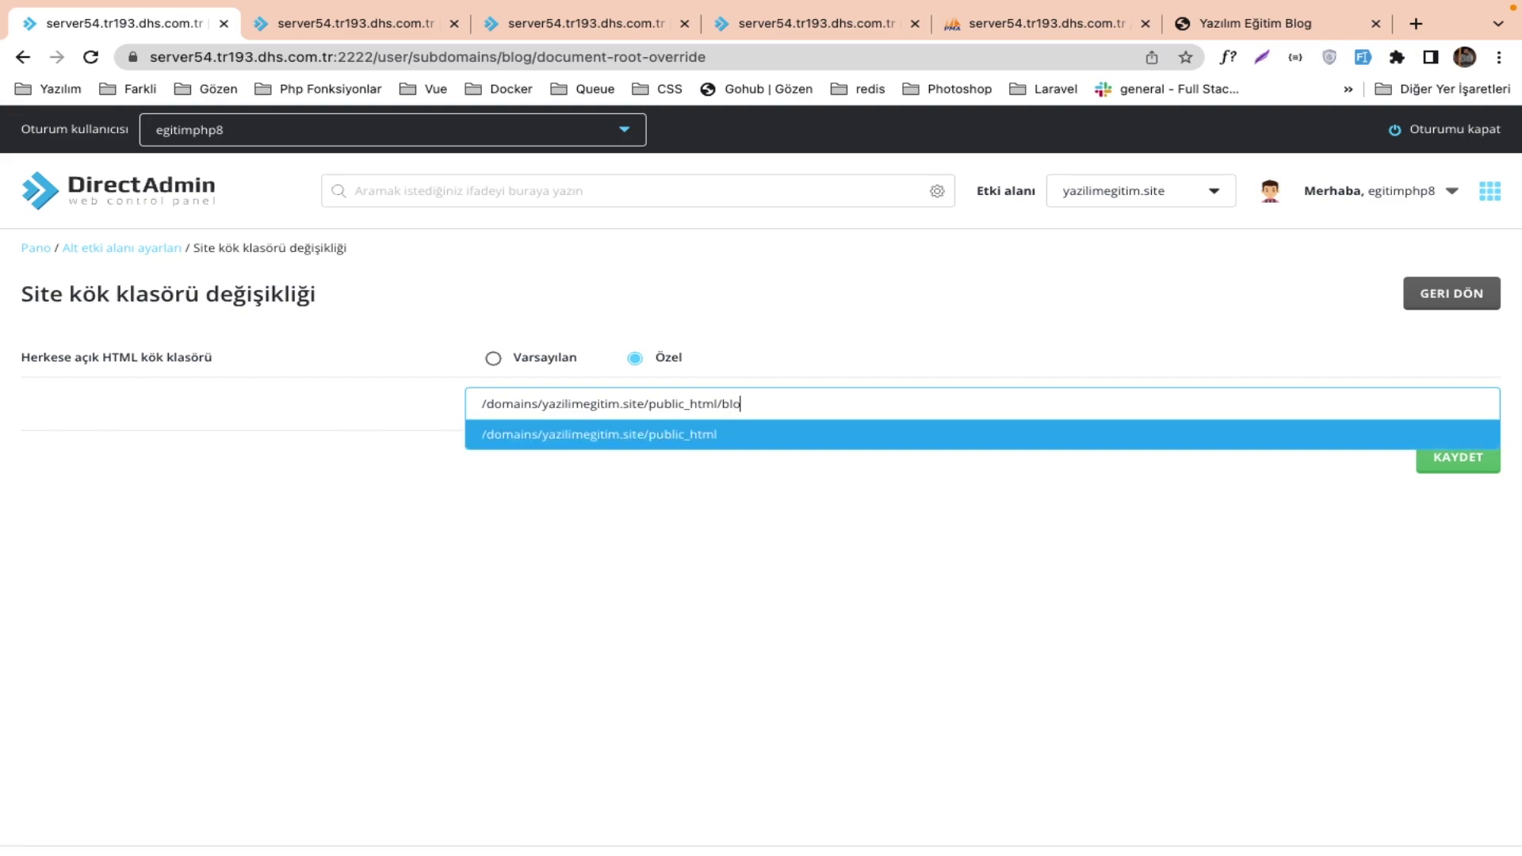
click(762, 491)
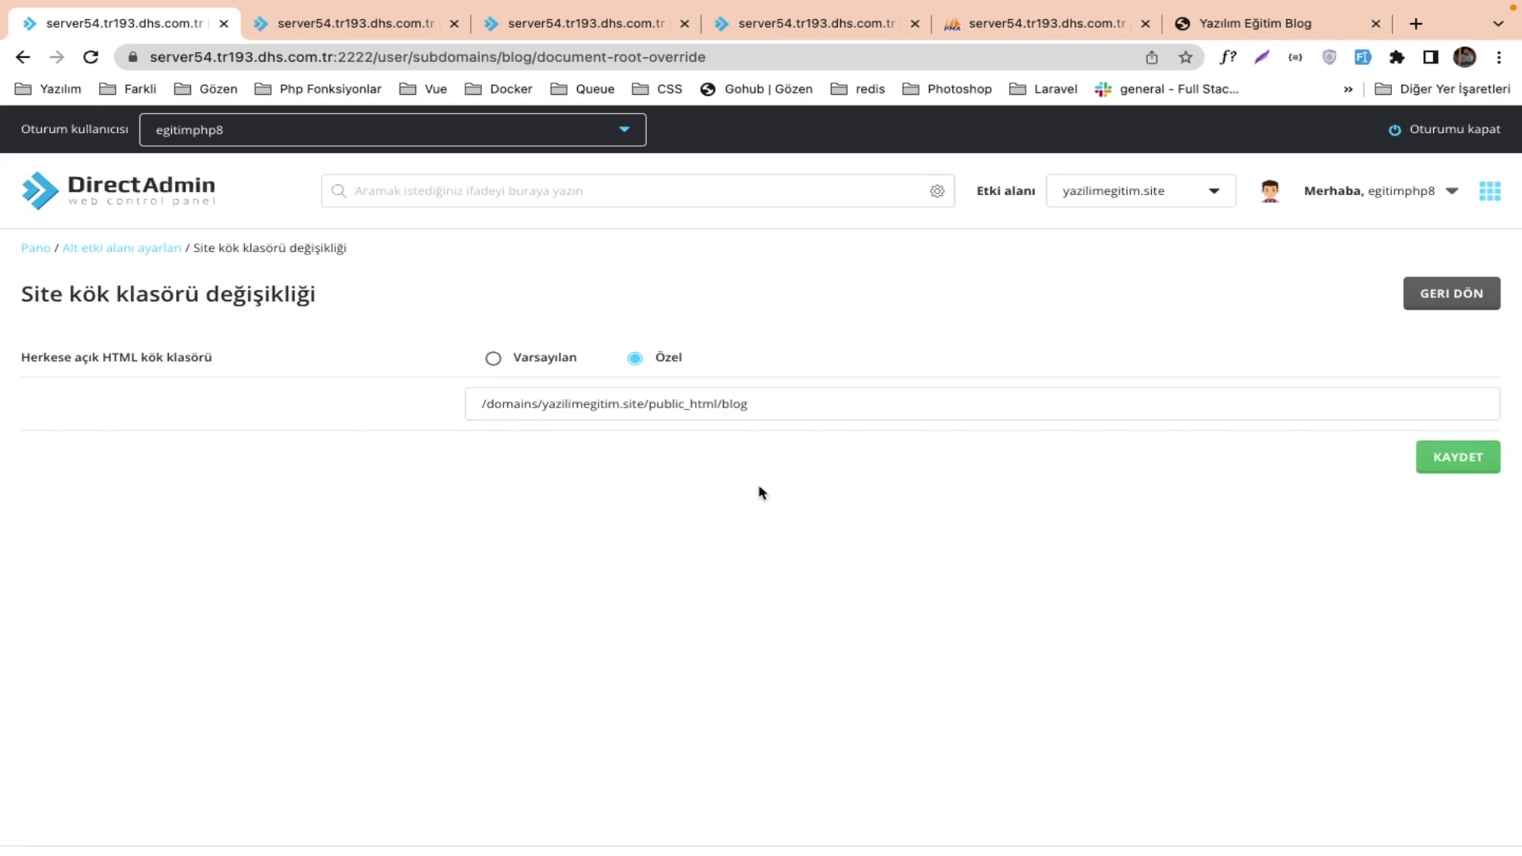
text(/public)
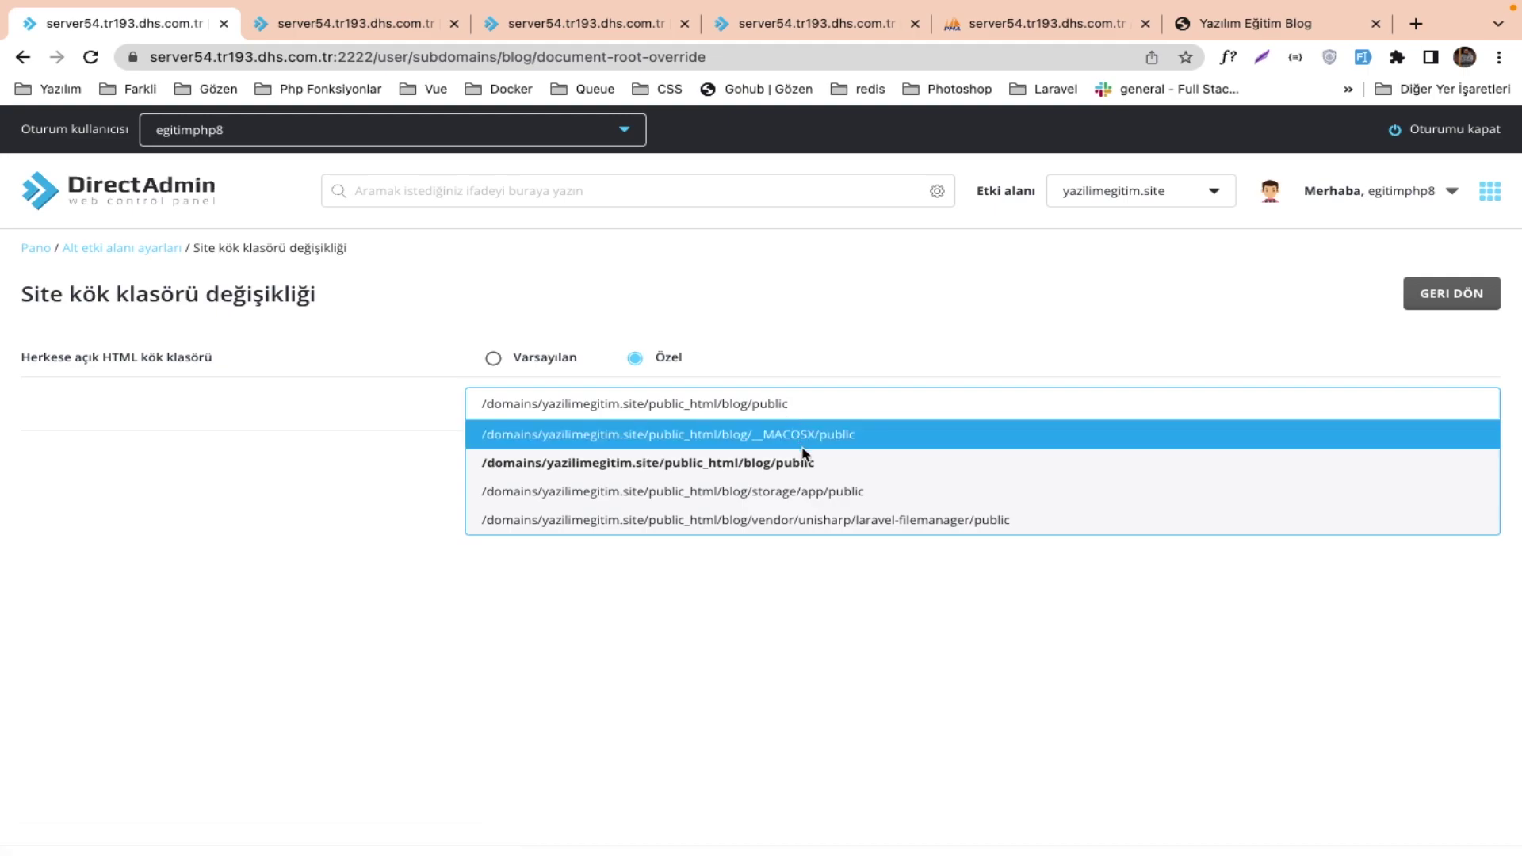
click(801, 467)
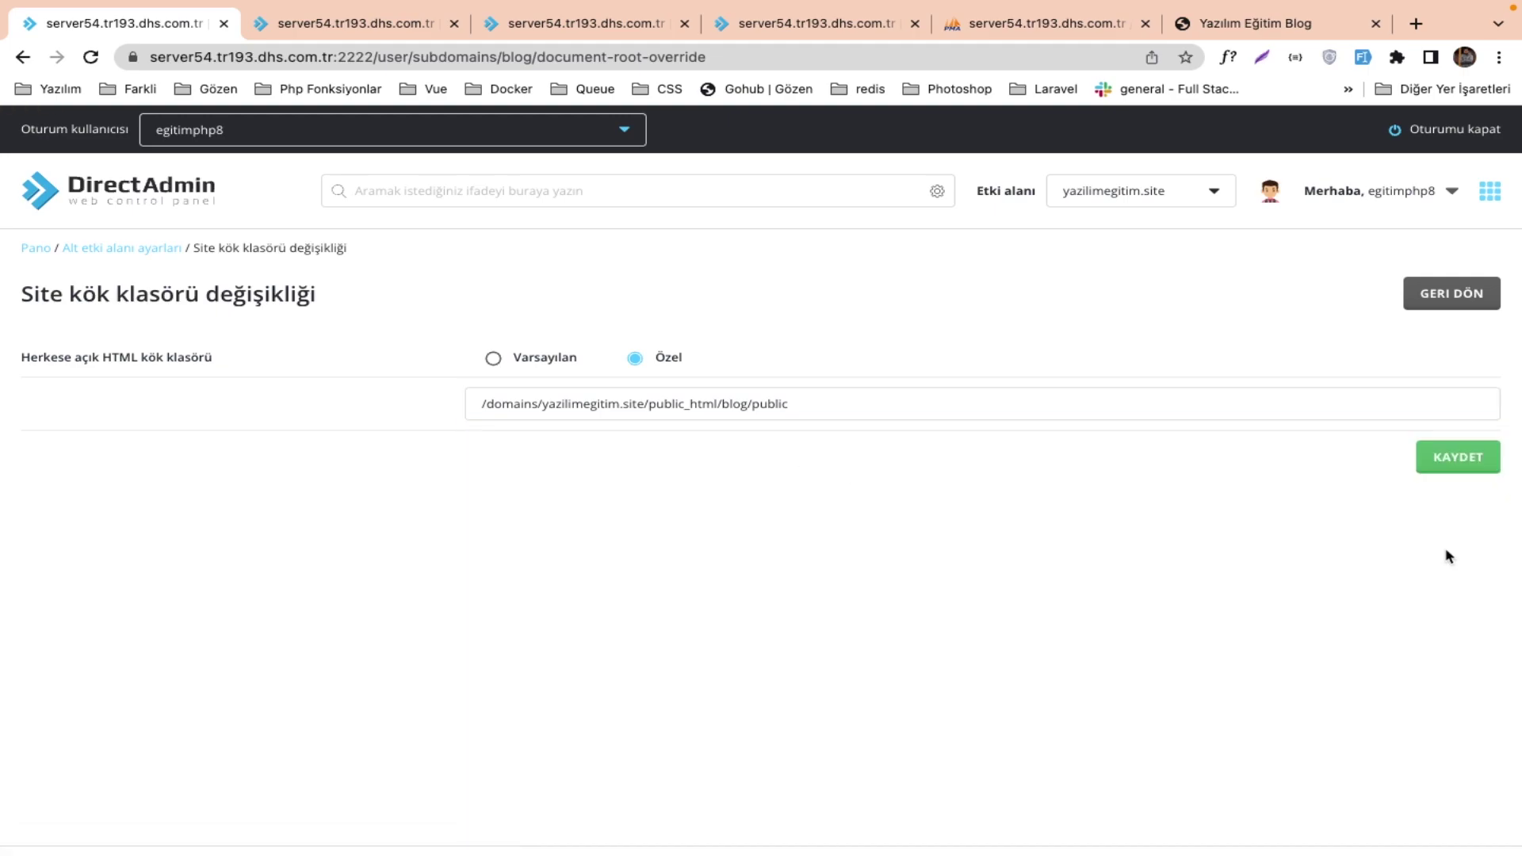
click(1472, 469)
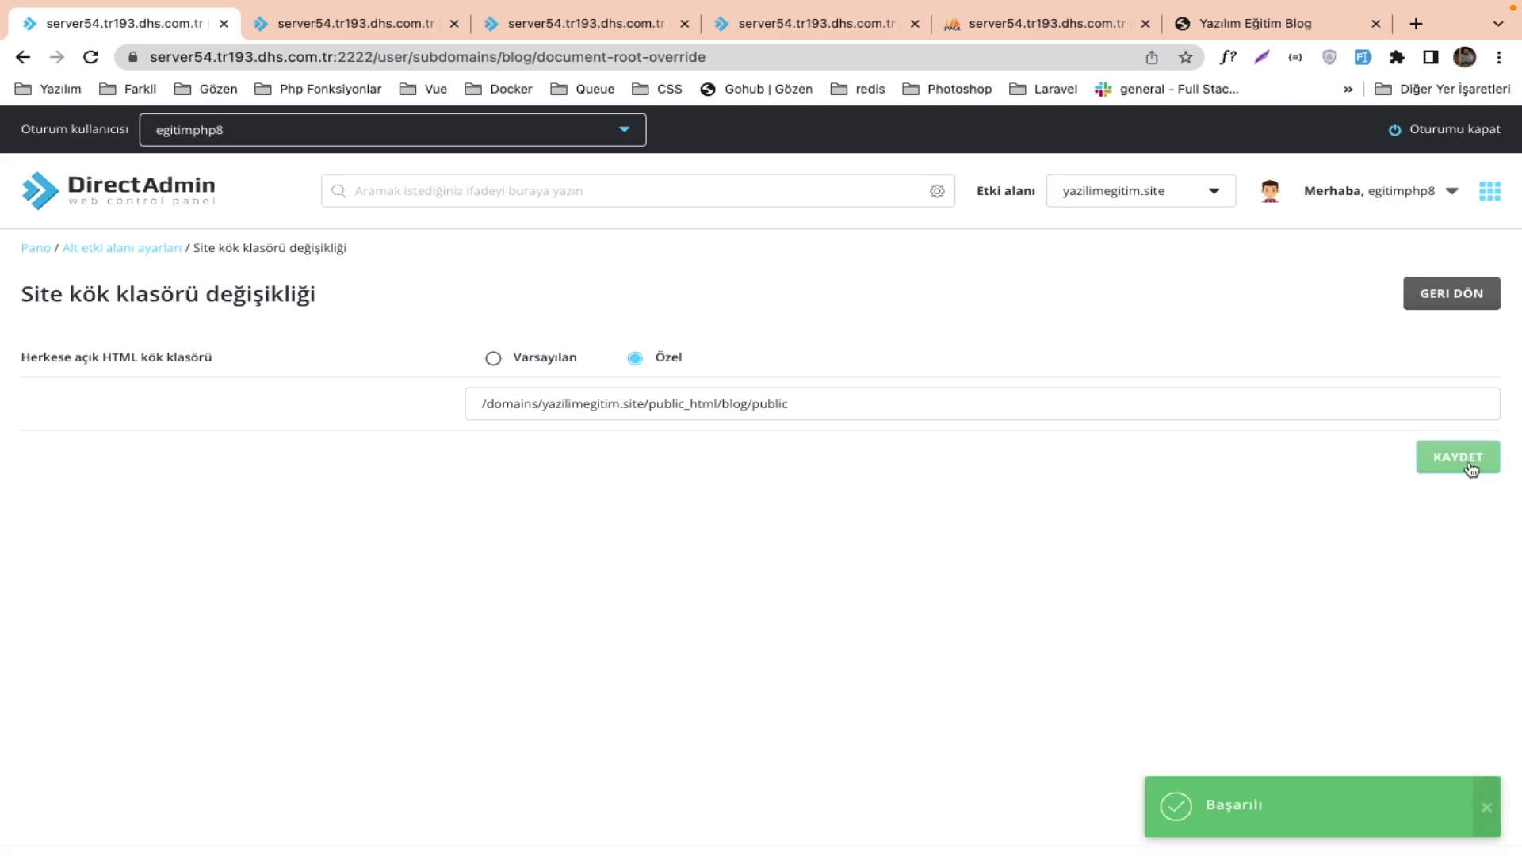
mouse_move(1046, 8)
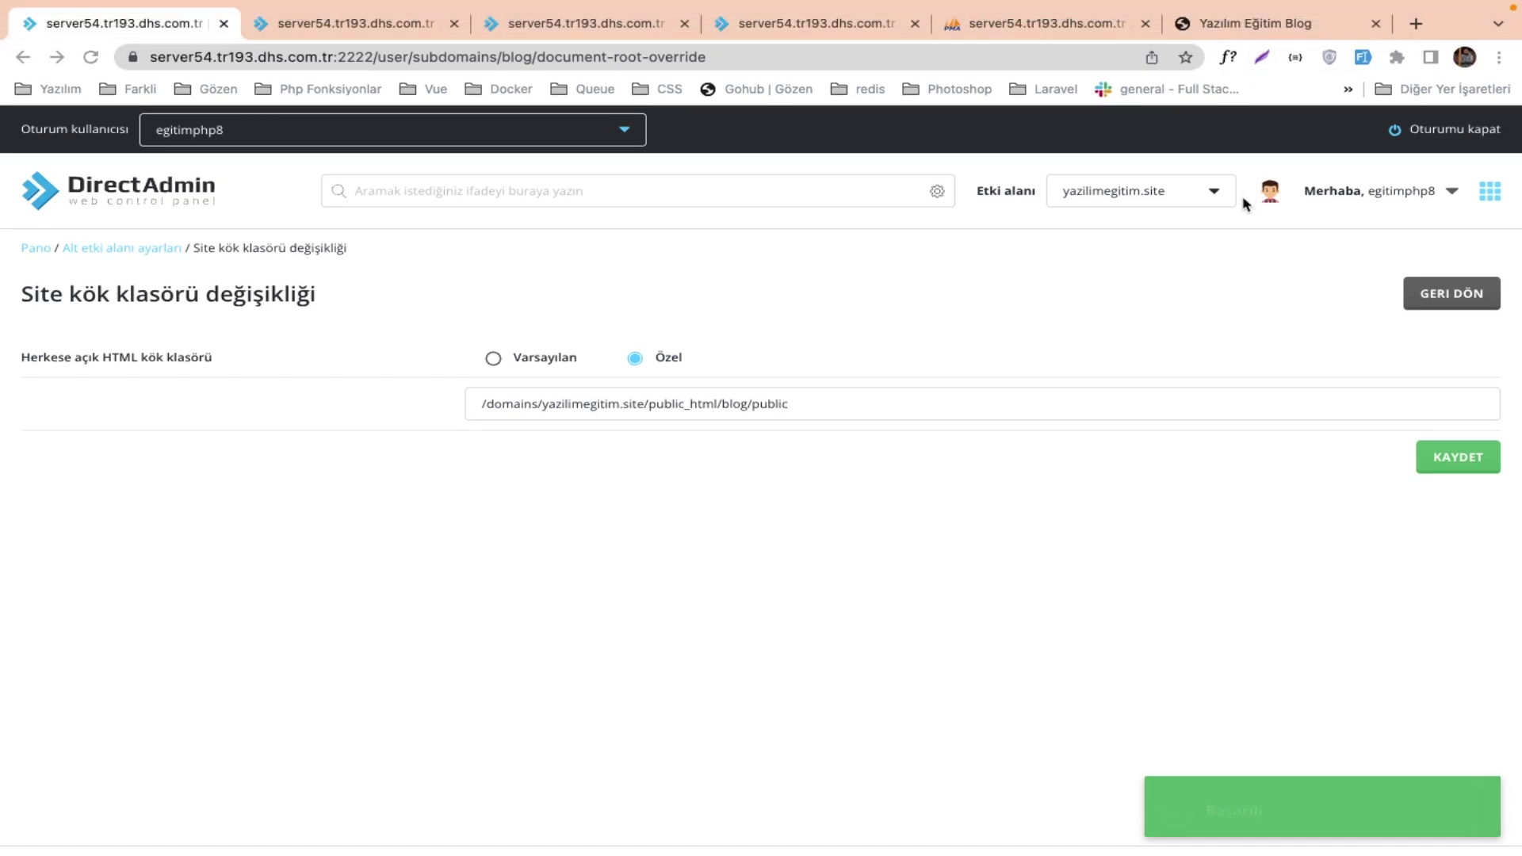
click(1269, 31)
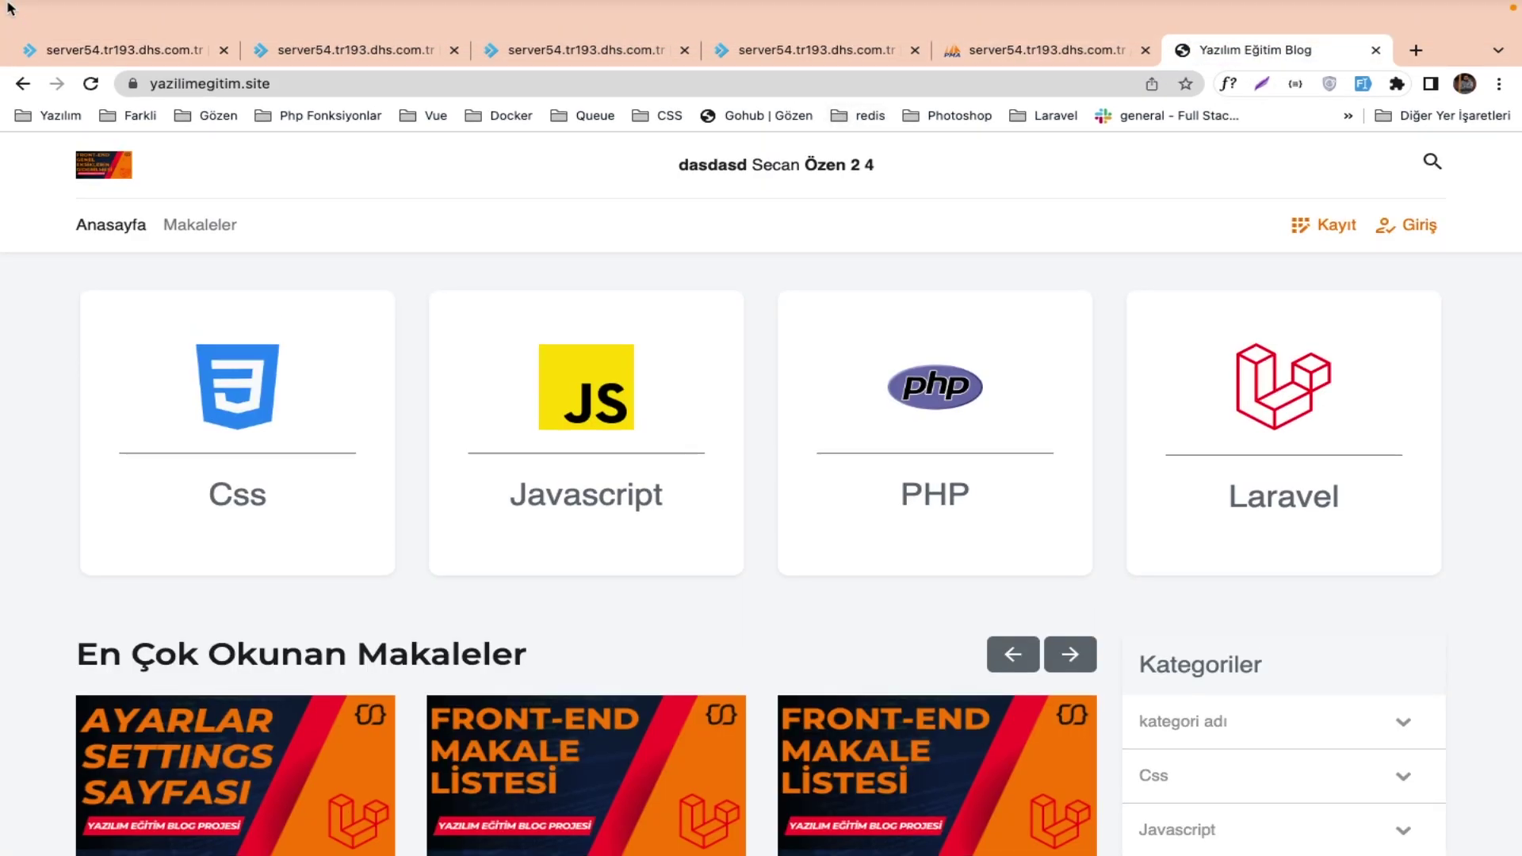
click(160, 86)
click(159, 85)
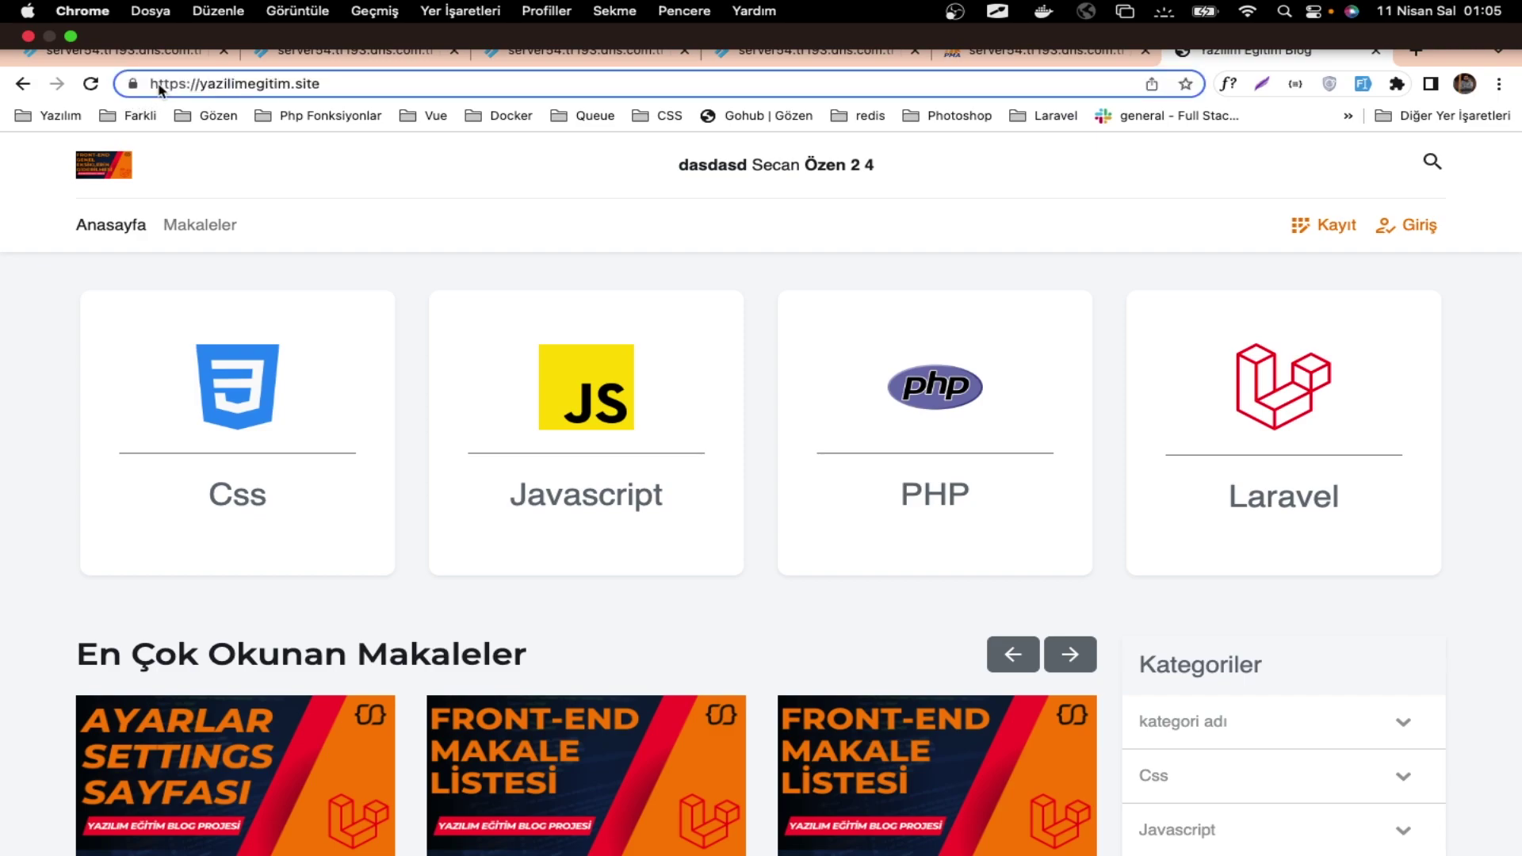
text(blog.)
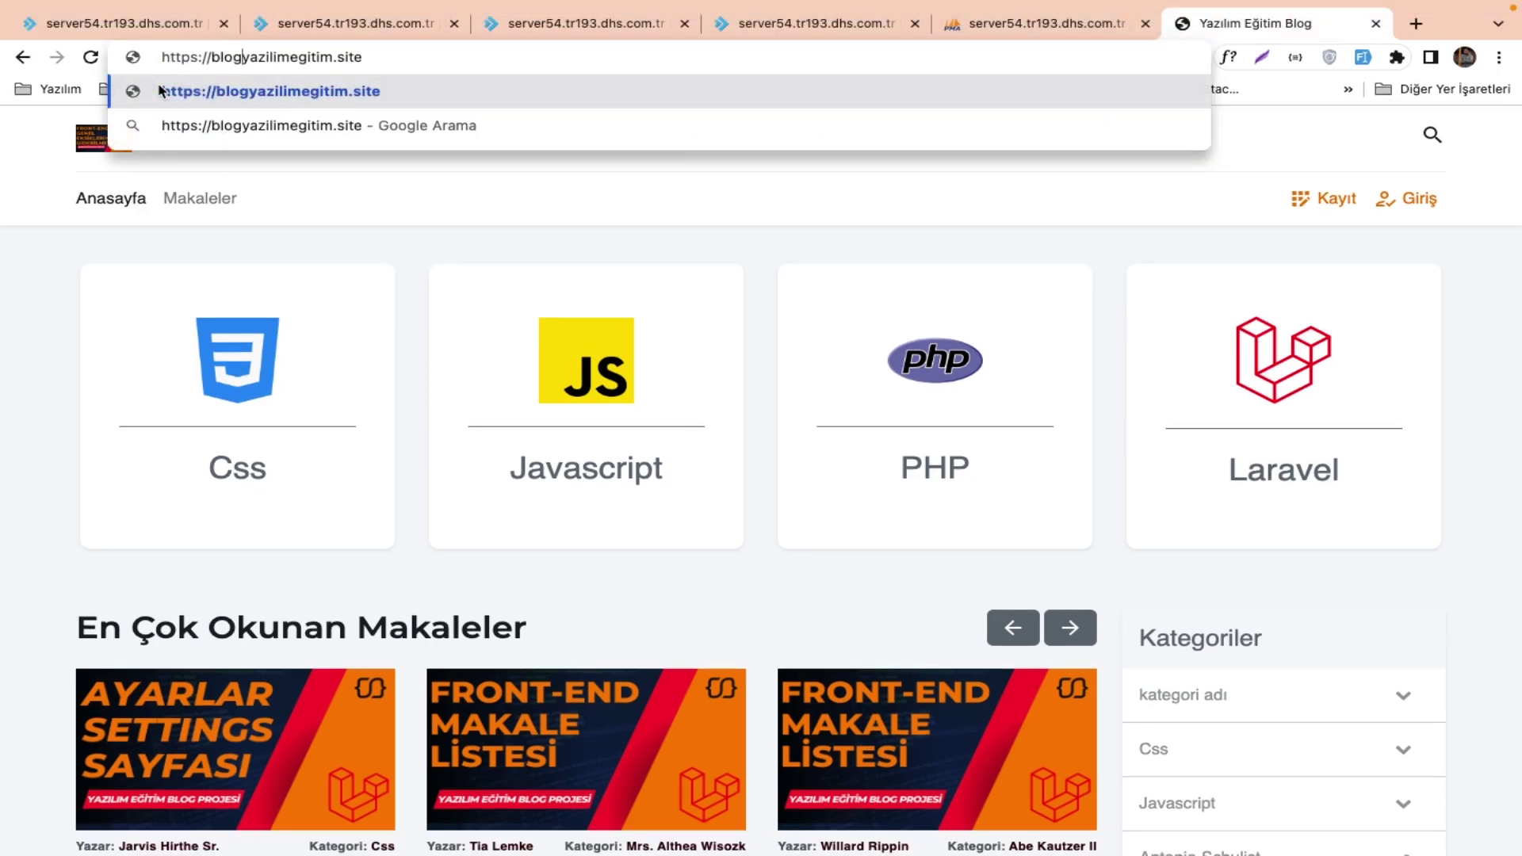
key(Return)
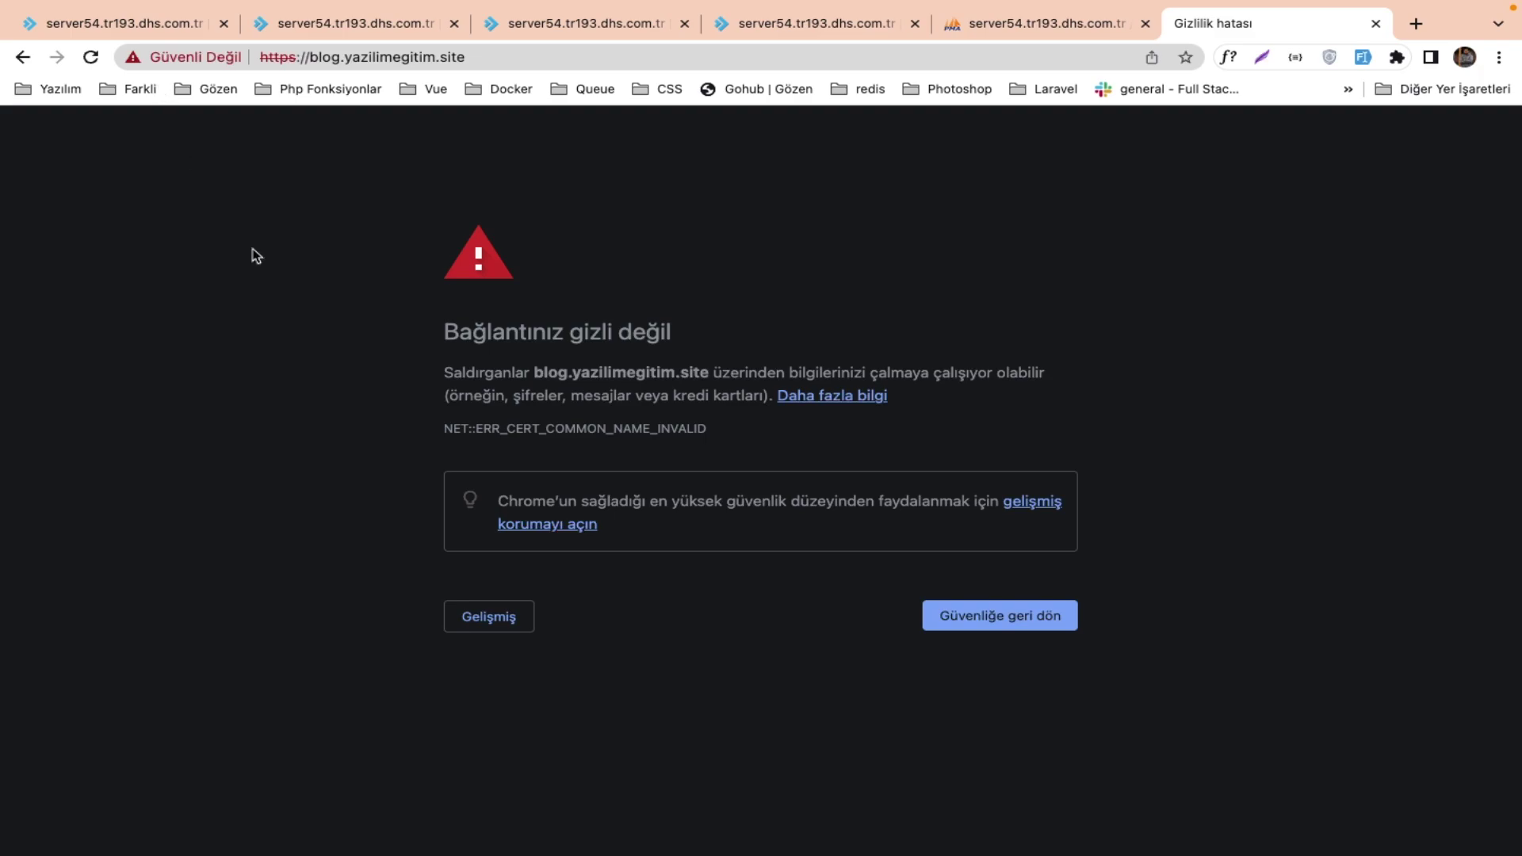
click(450, 616)
click(520, 763)
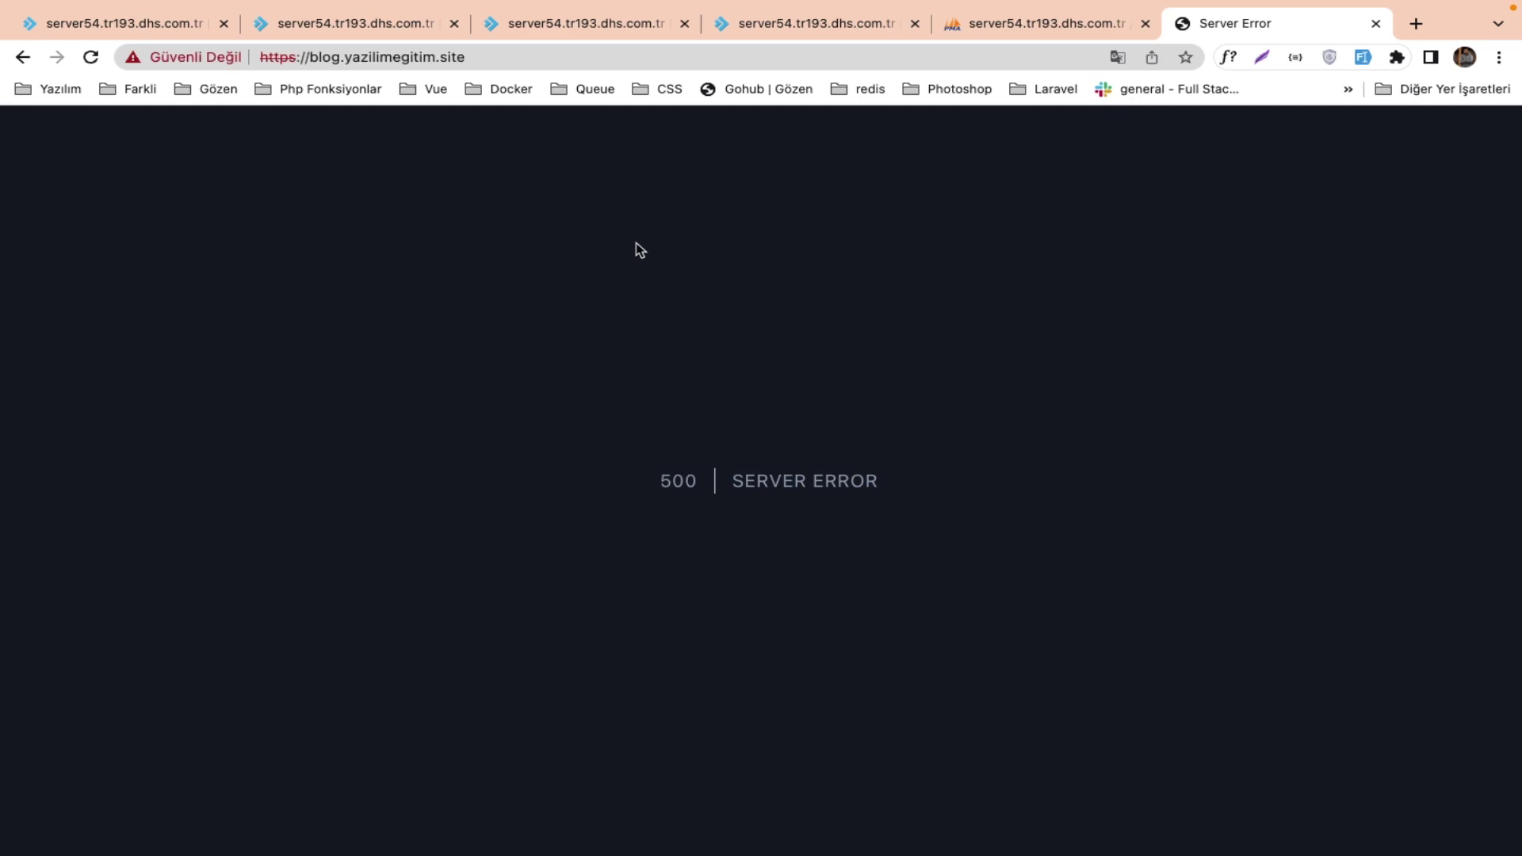
In the public_html/blog .env, set APP_ENV to local and APP_DEBUG to true, and save the file.
click(775, 21)
click(583, 23)
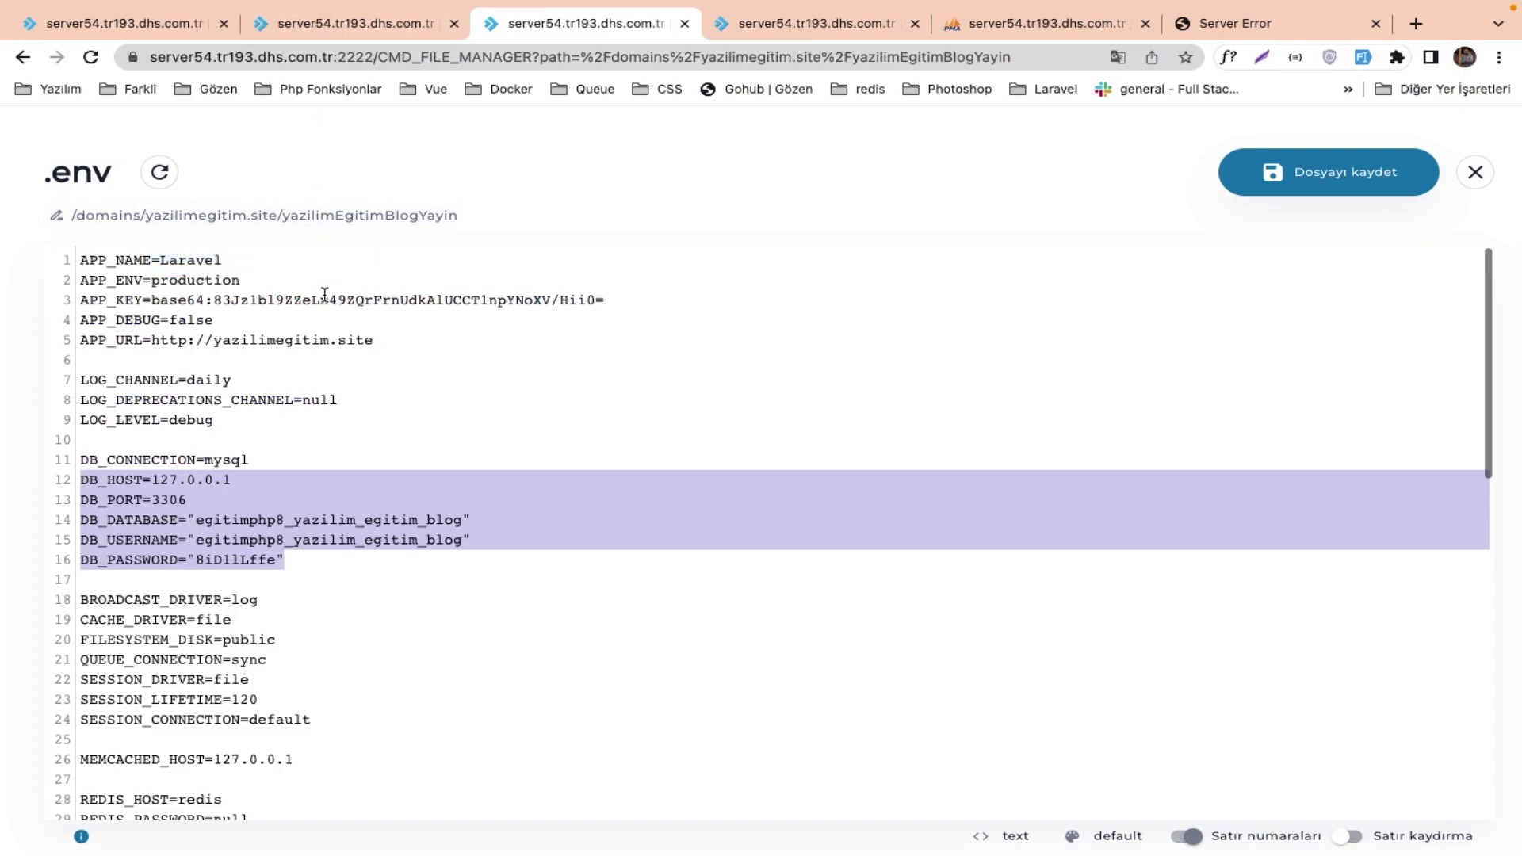
click(343, 35)
click(783, 769)
double_click(783, 769)
double_click(176, 279)
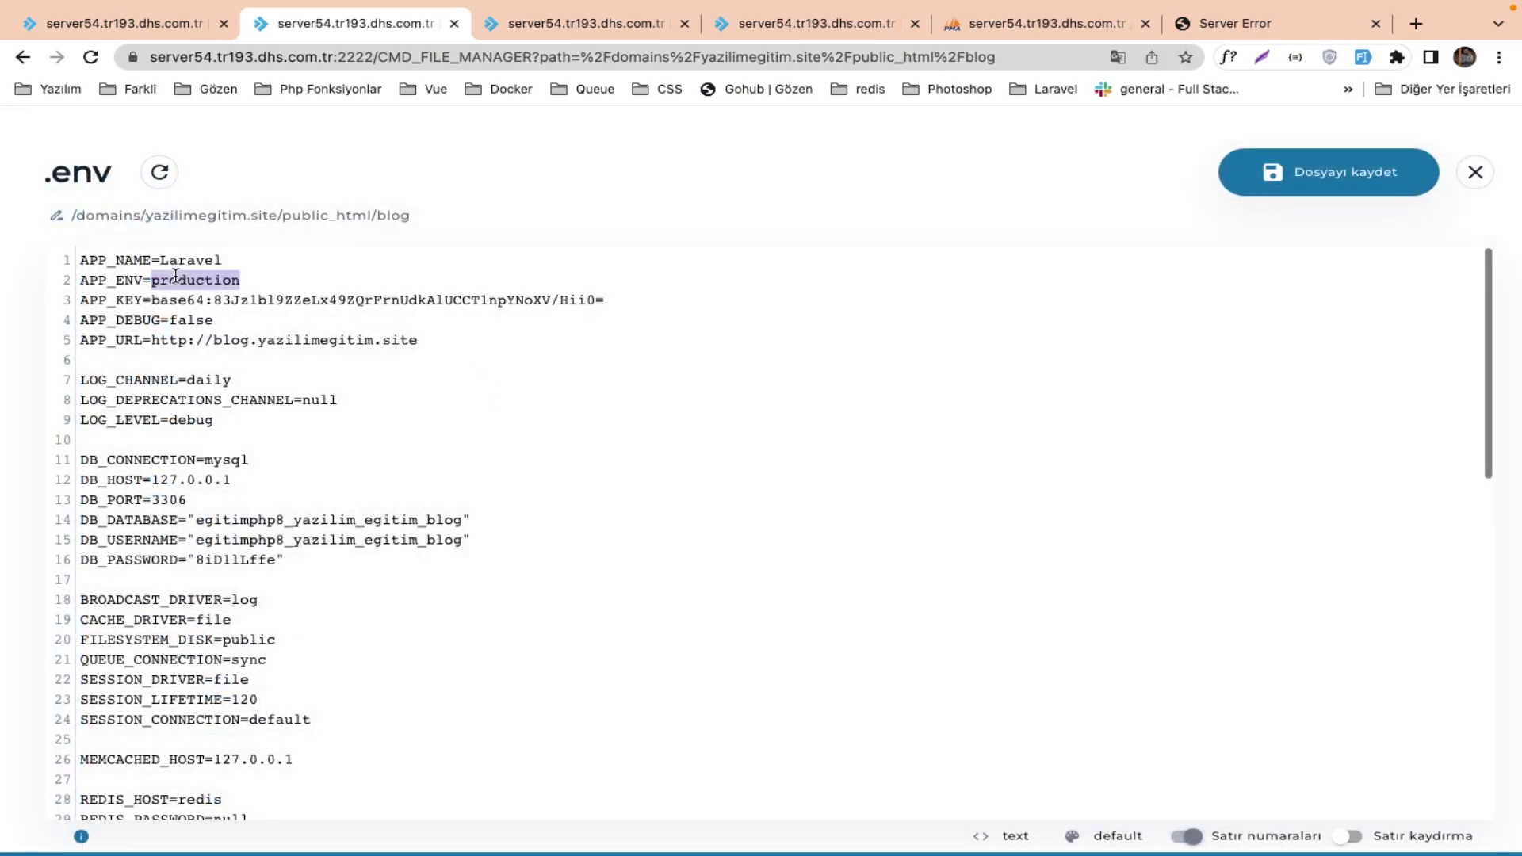
double_click(186, 321)
double_click(188, 281)
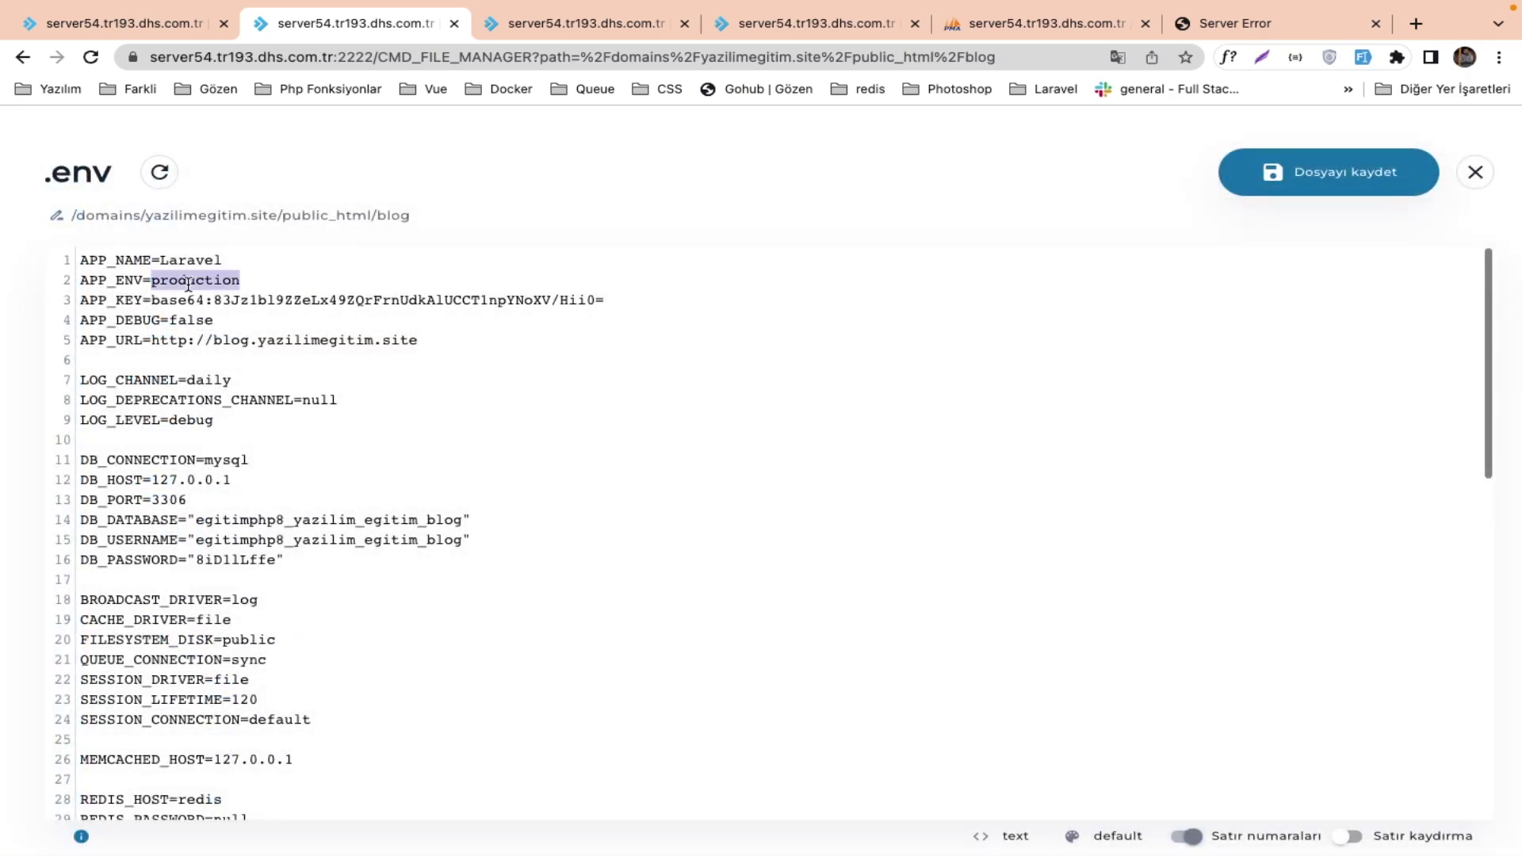
text(local)
double_click(188, 319)
text(true)
click(1269, 168)
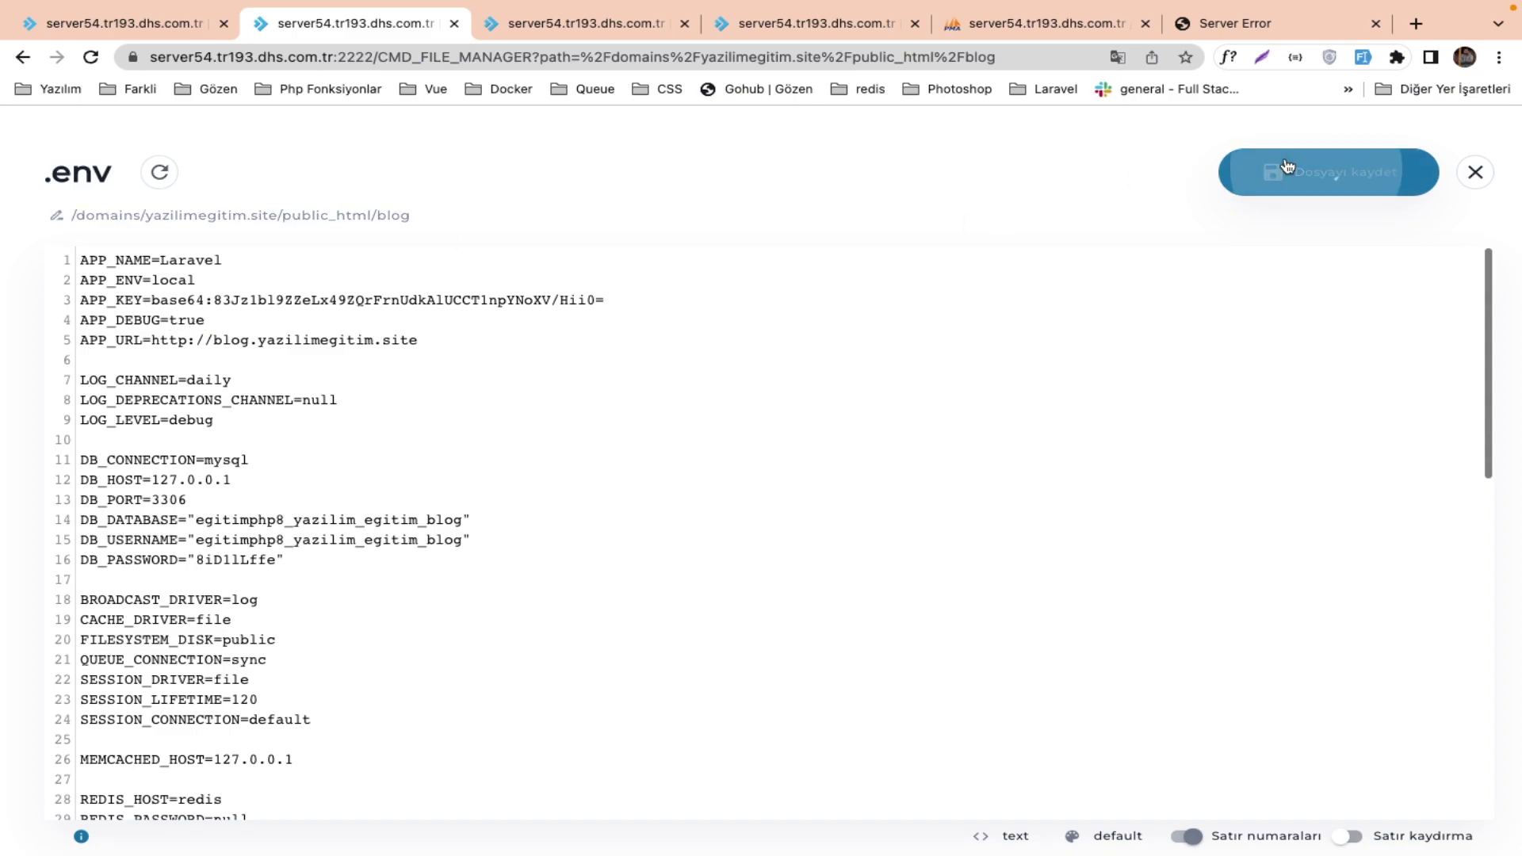
Reload the blog subdomain site and examine the image file path named in the error message.
click(1231, 23)
key(super+r)
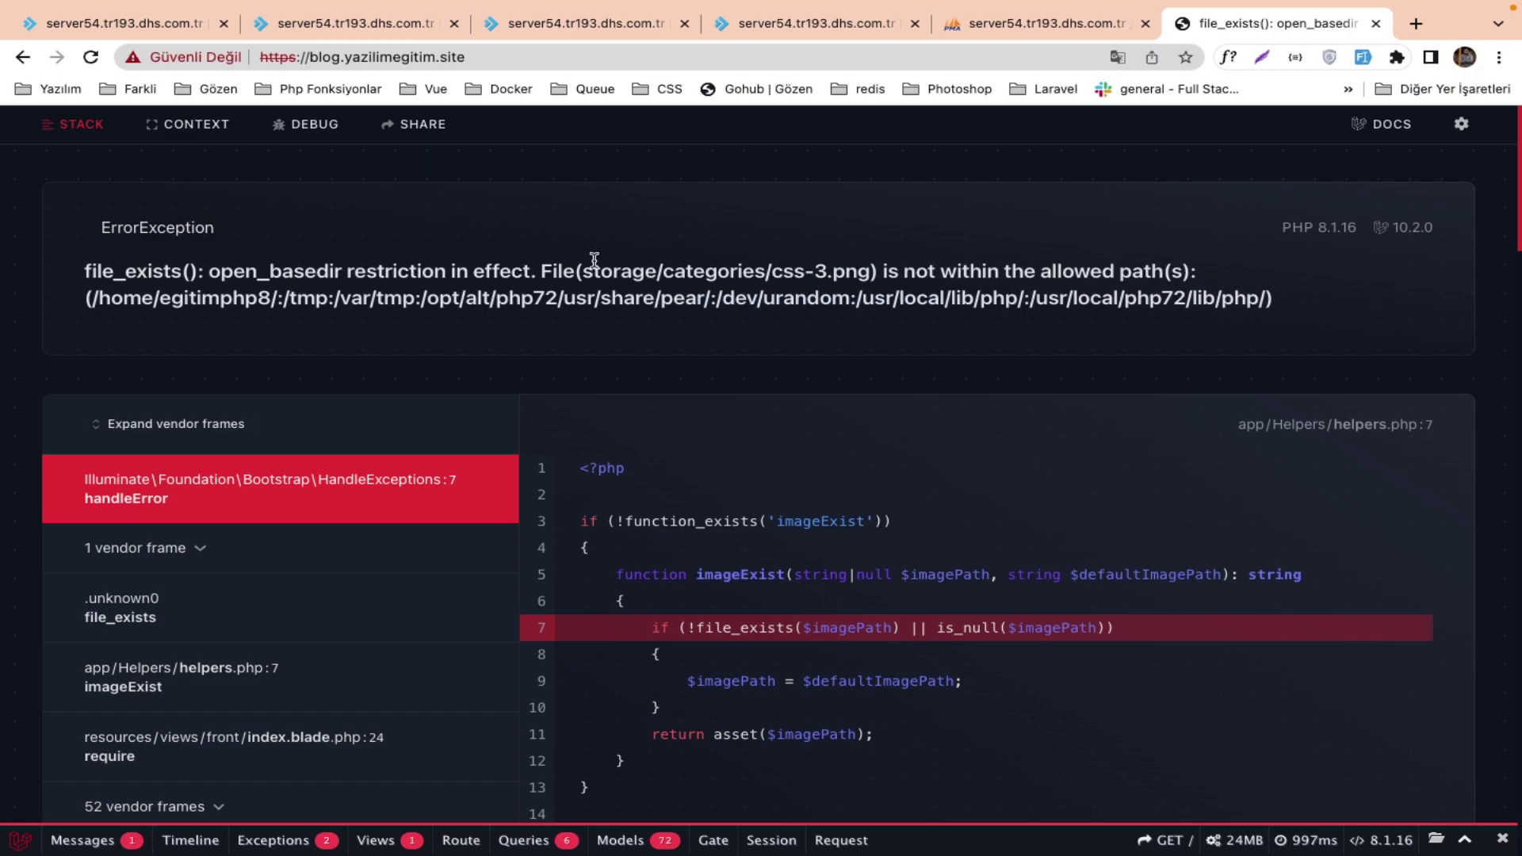
drag(586, 266, 848, 262)
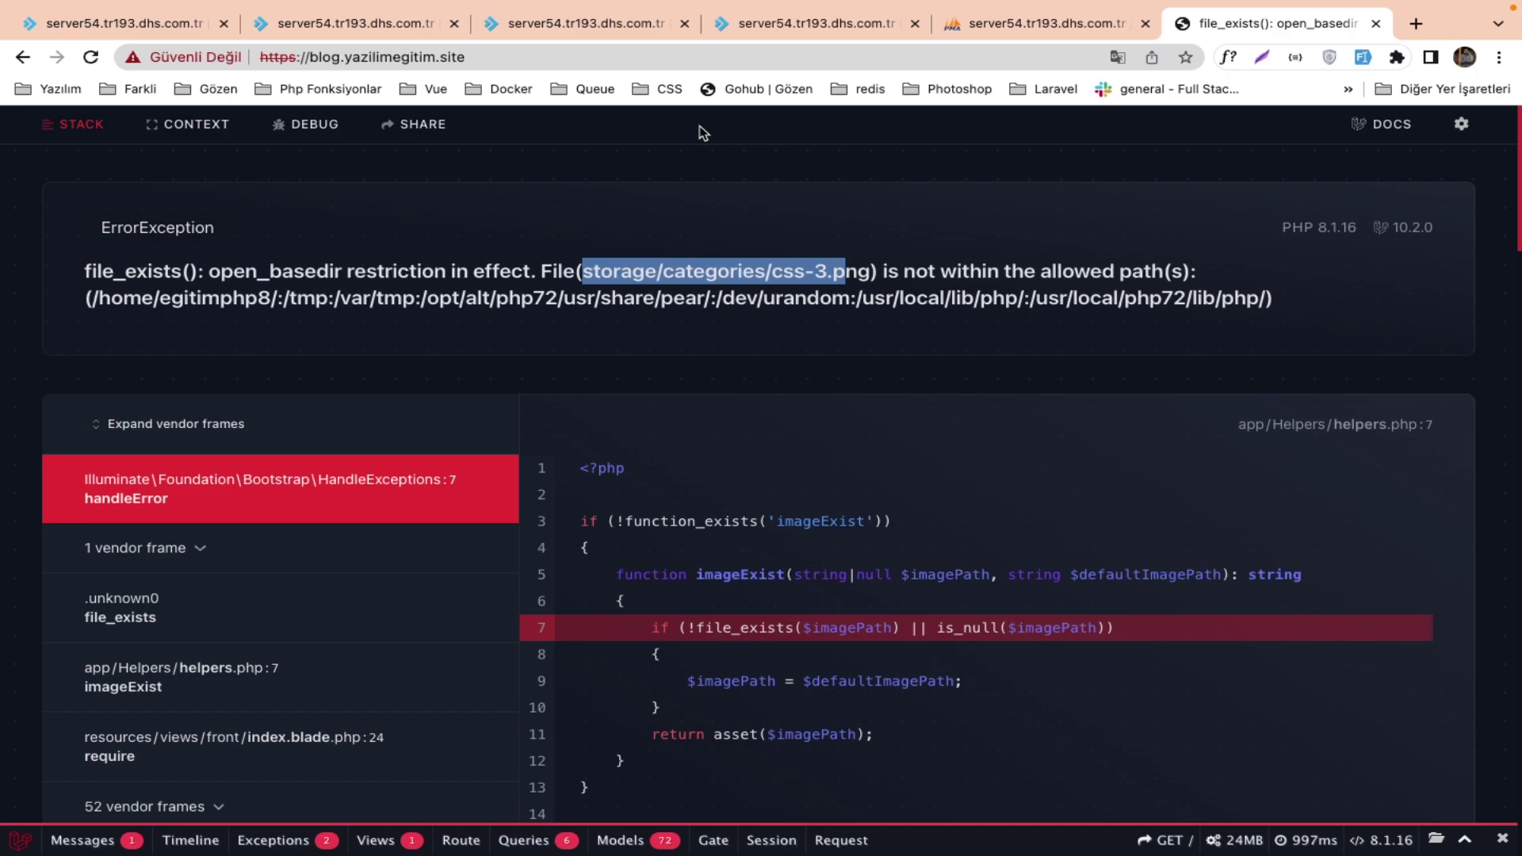
Check the custom document root setting of the sercan.yazilimegitim.site subdomain in DirectAdmin.
click(539, 28)
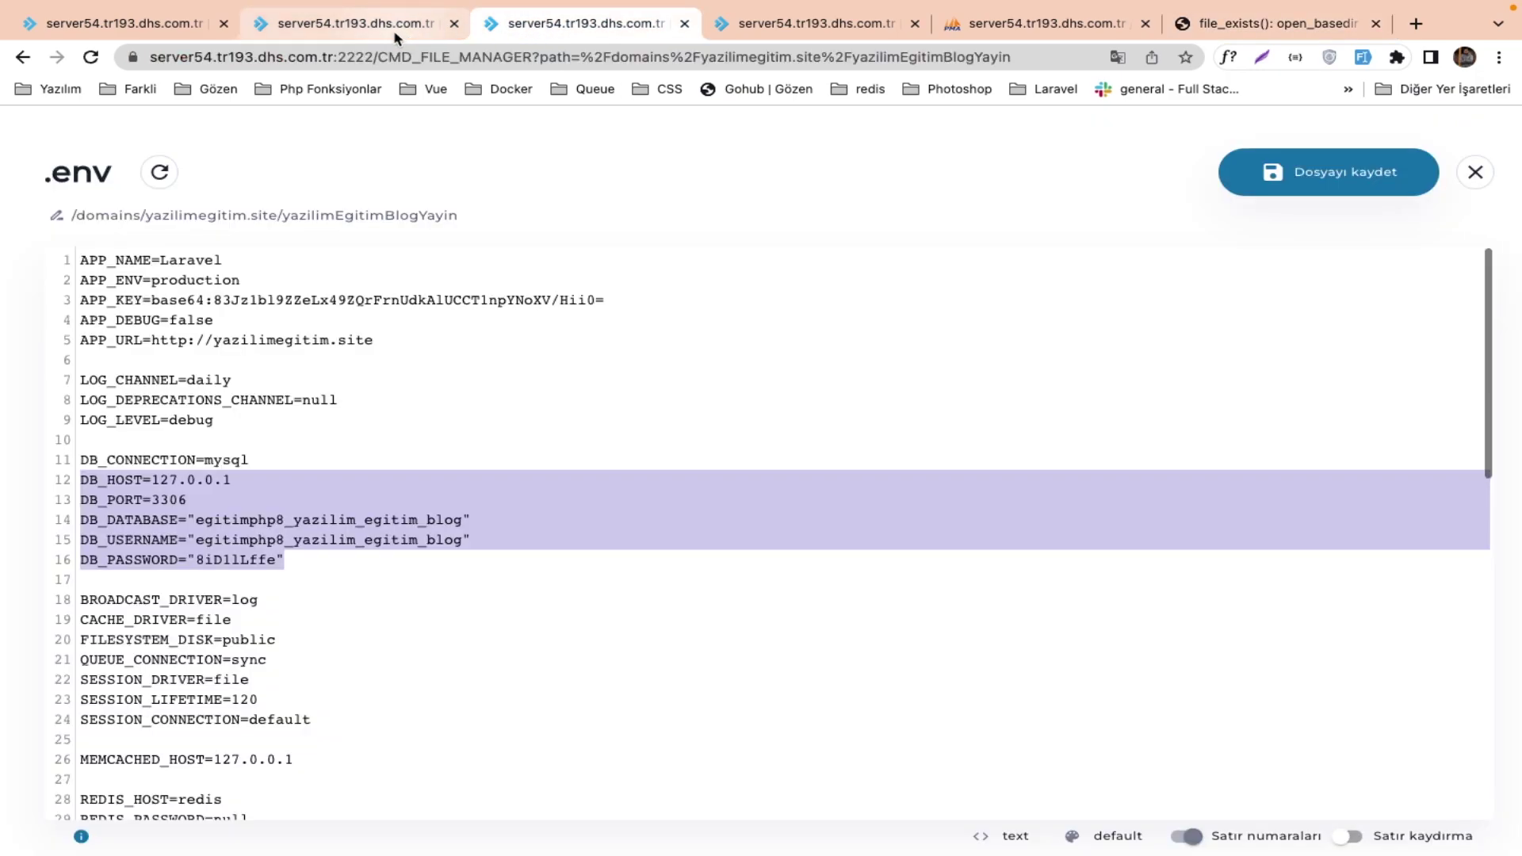
click(118, 23)
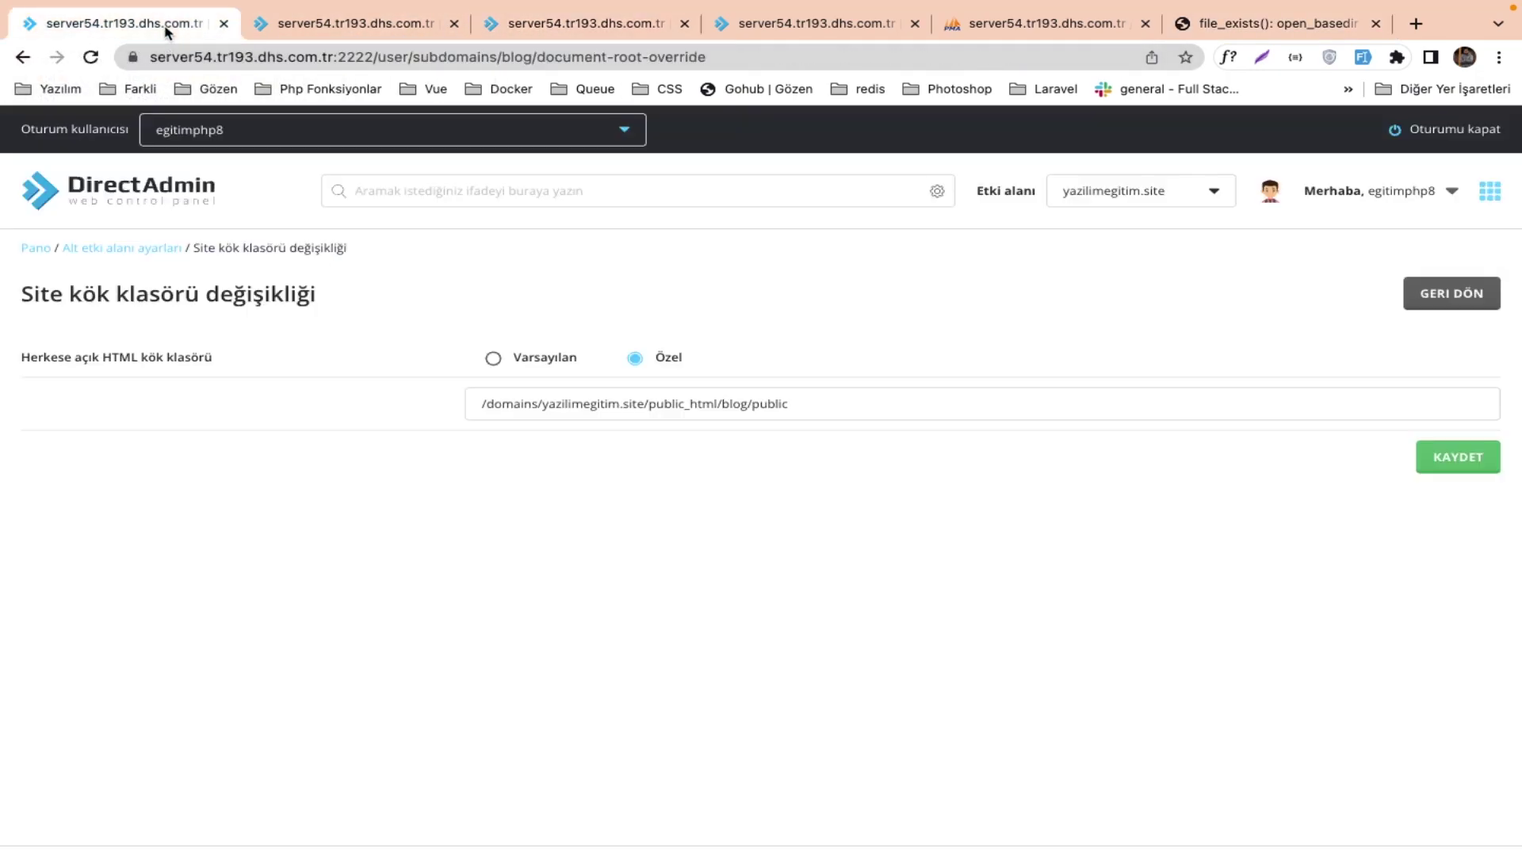
click(103, 197)
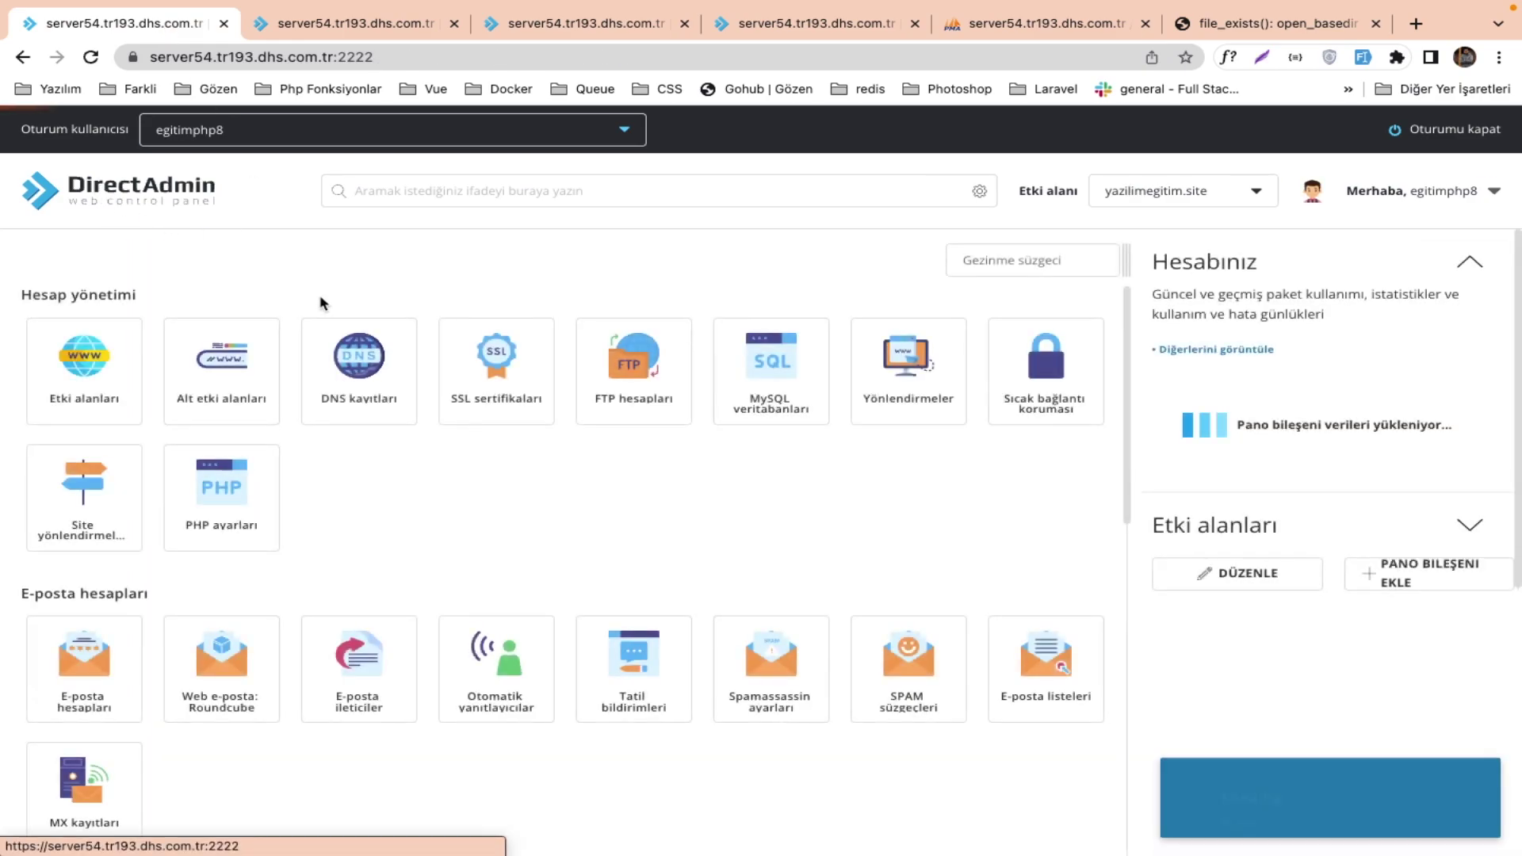
click(222, 379)
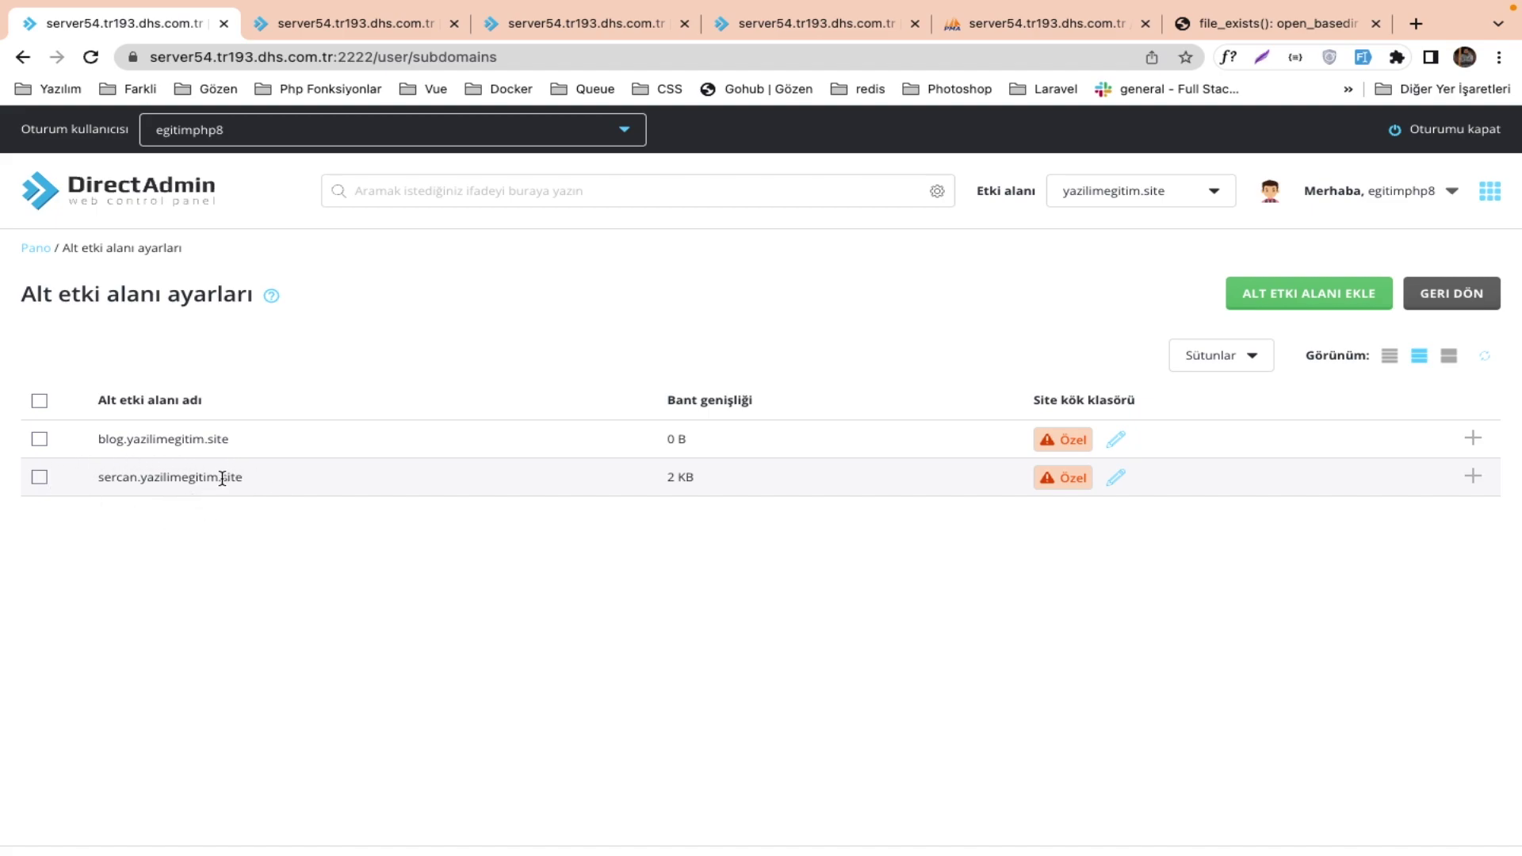
click(1114, 476)
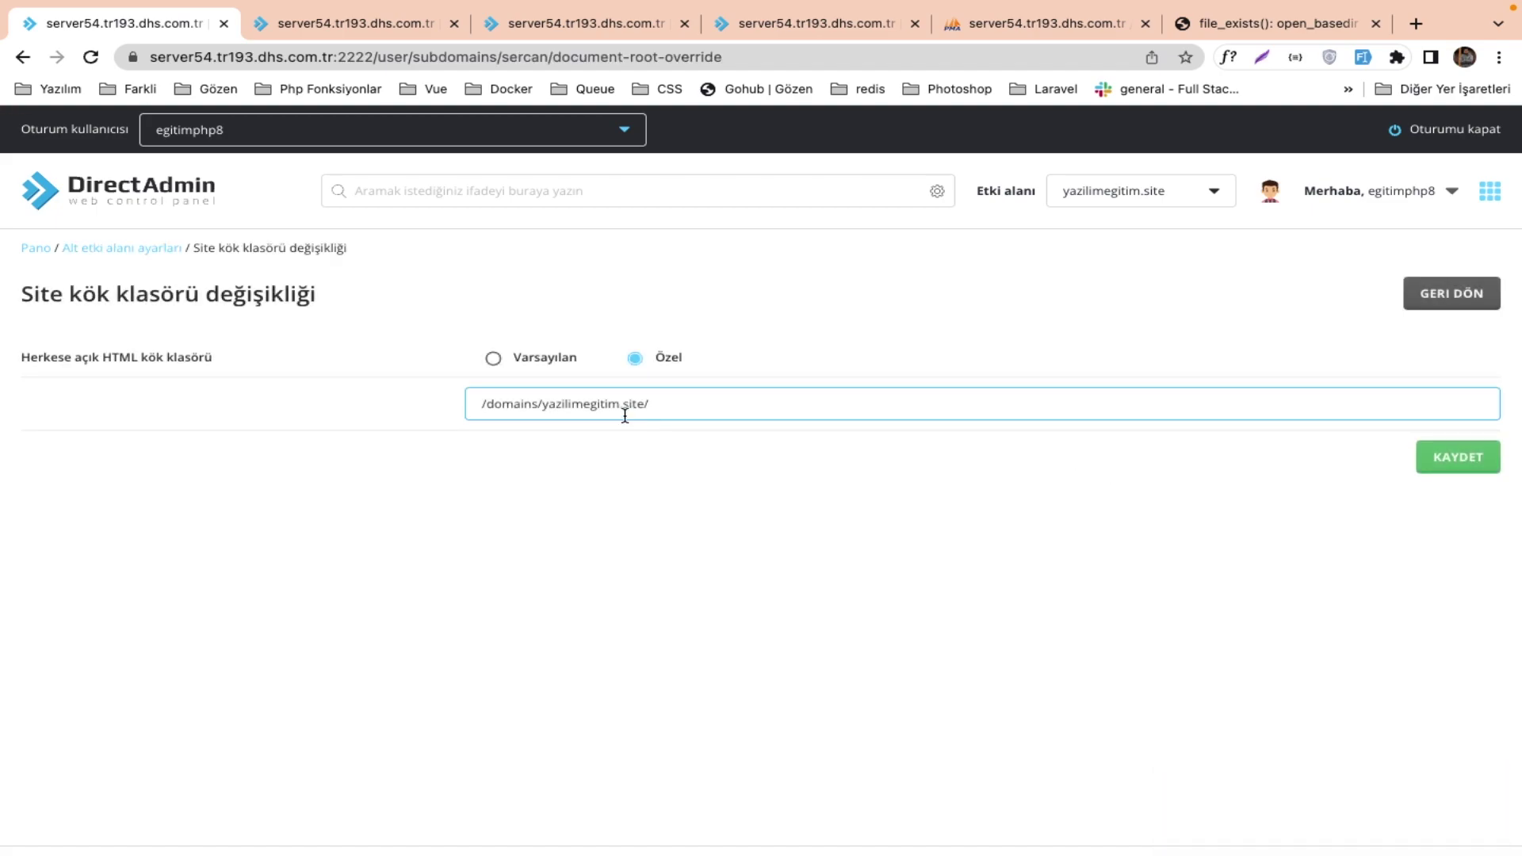
drag(543, 404, 679, 402)
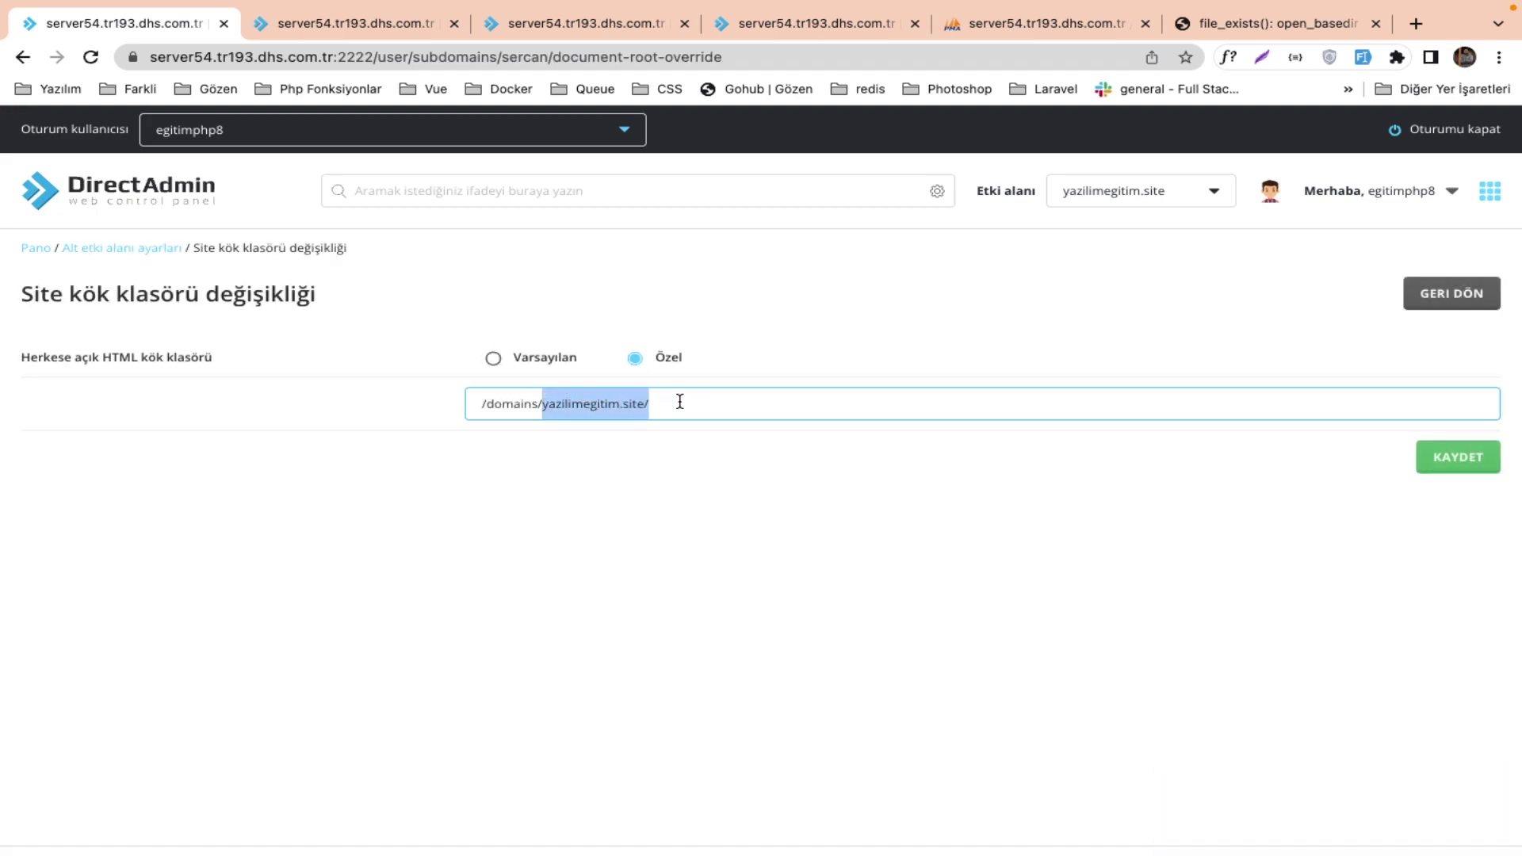
click(679, 402)
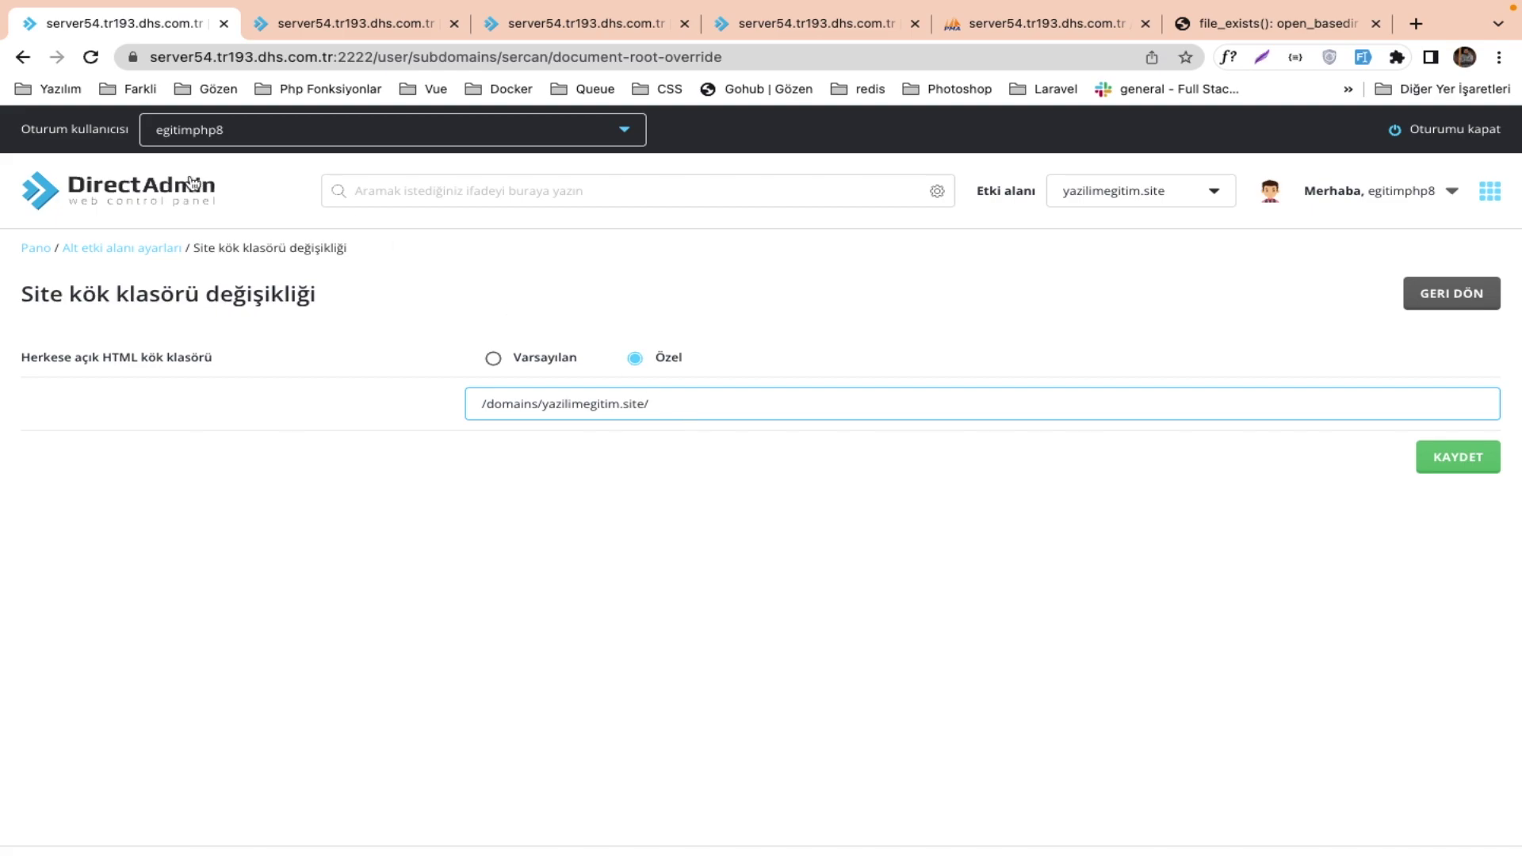
Close helpers.php in the file manager and open index.php from the yazilimegitim.site folder for editing.
click(384, 31)
click(761, 24)
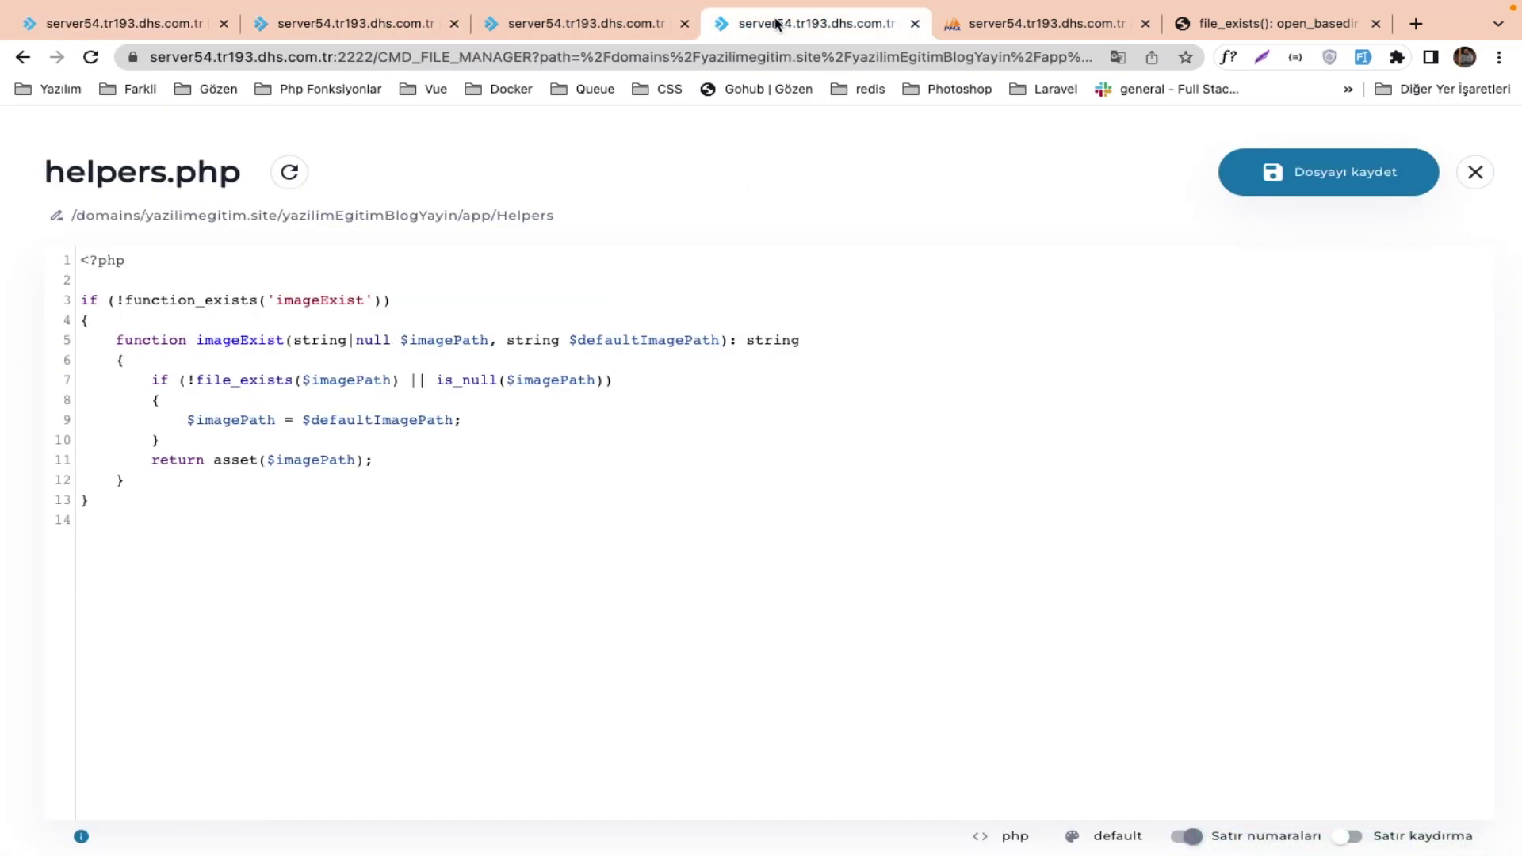
click(1475, 172)
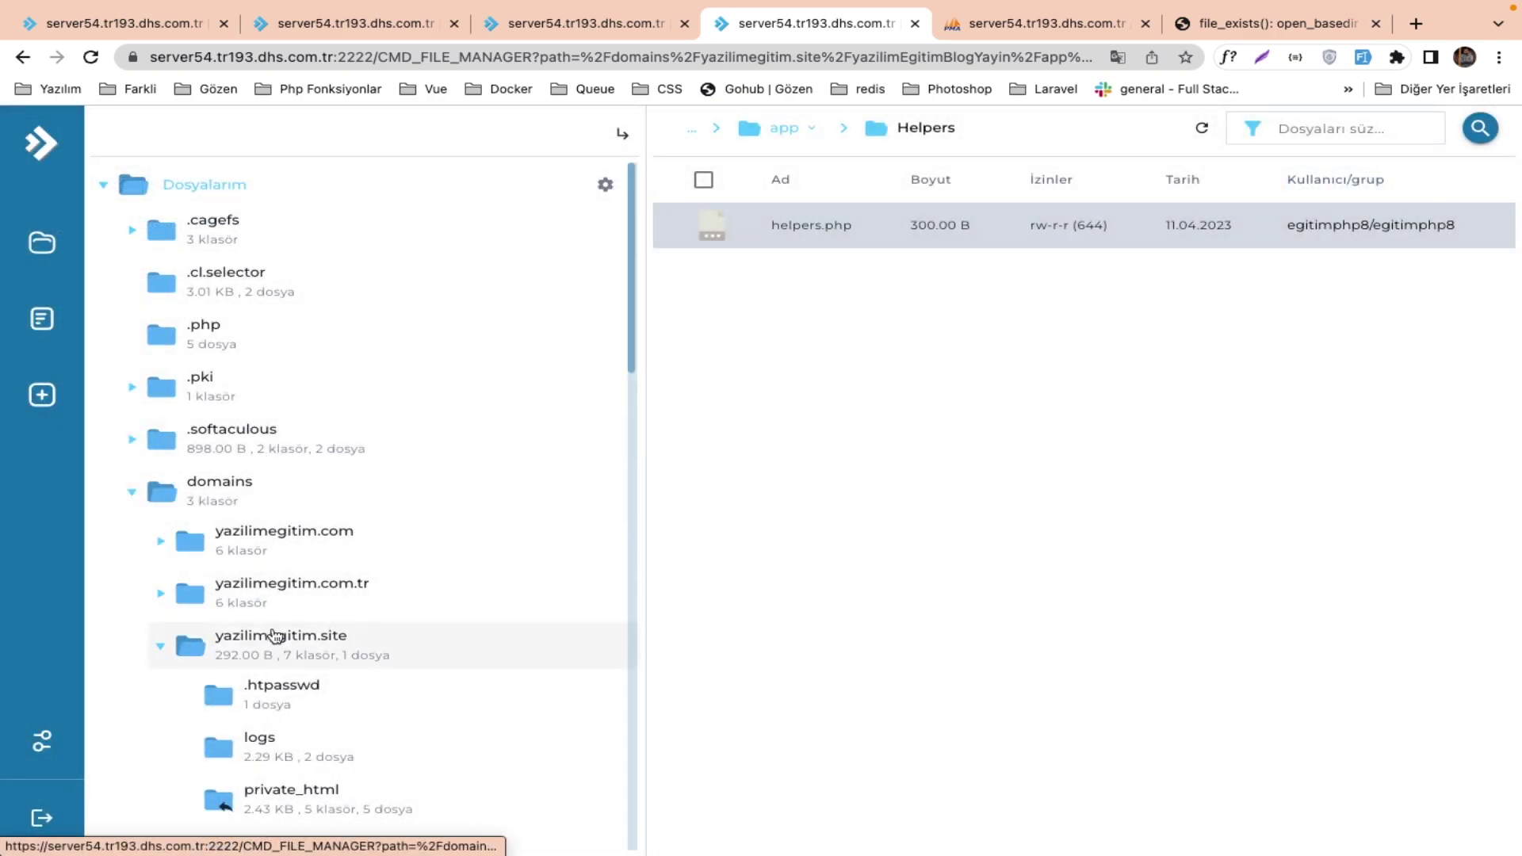
click(302, 635)
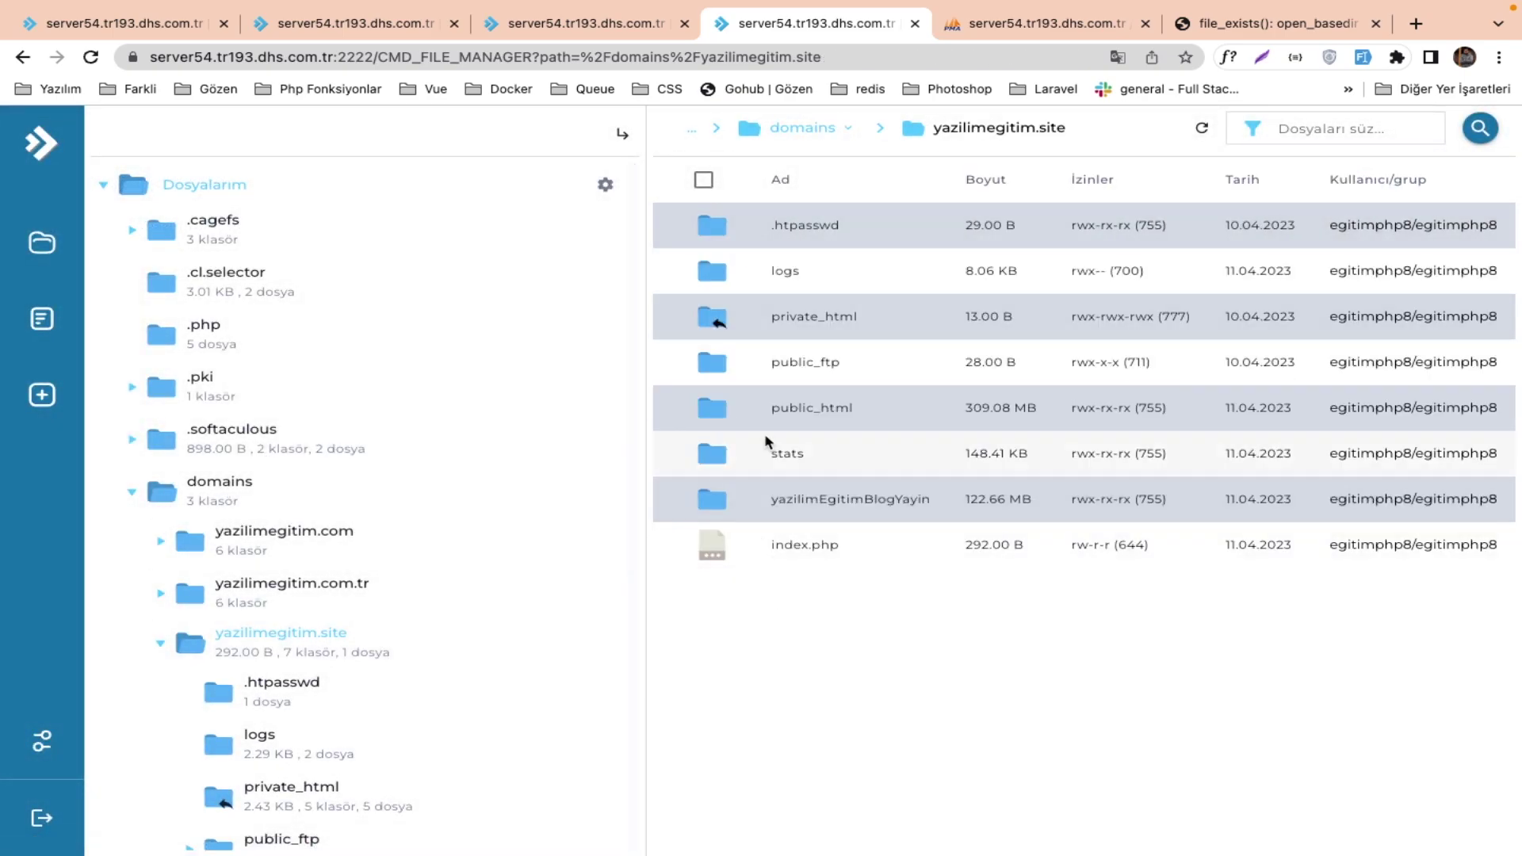
double_click(815, 549)
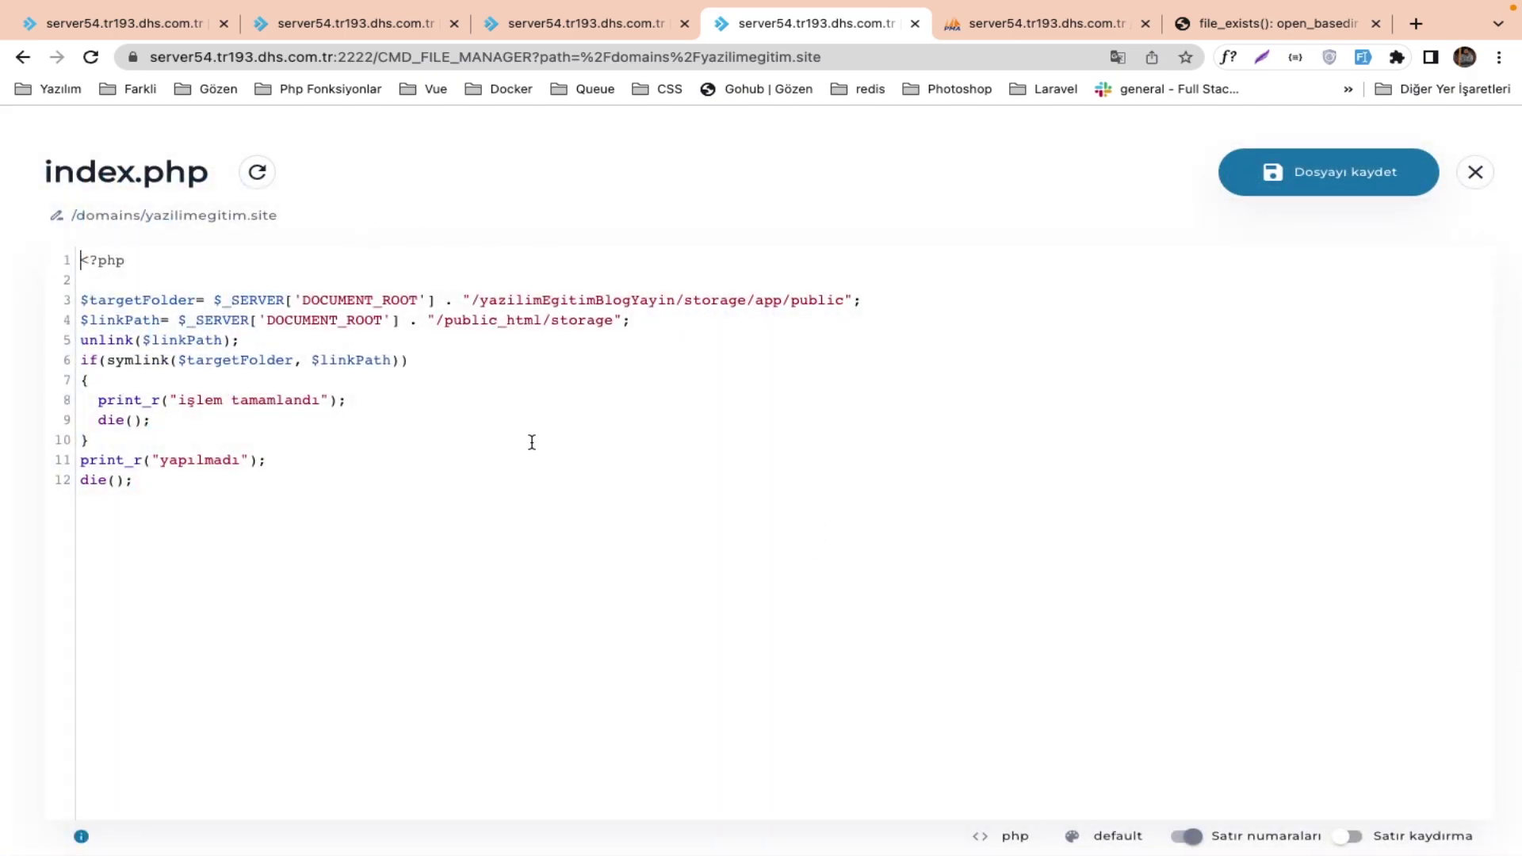
Change the $targetFolder path in index.php to "/public_html/blog/storage/app/public".
double_click(529, 301)
text(public)
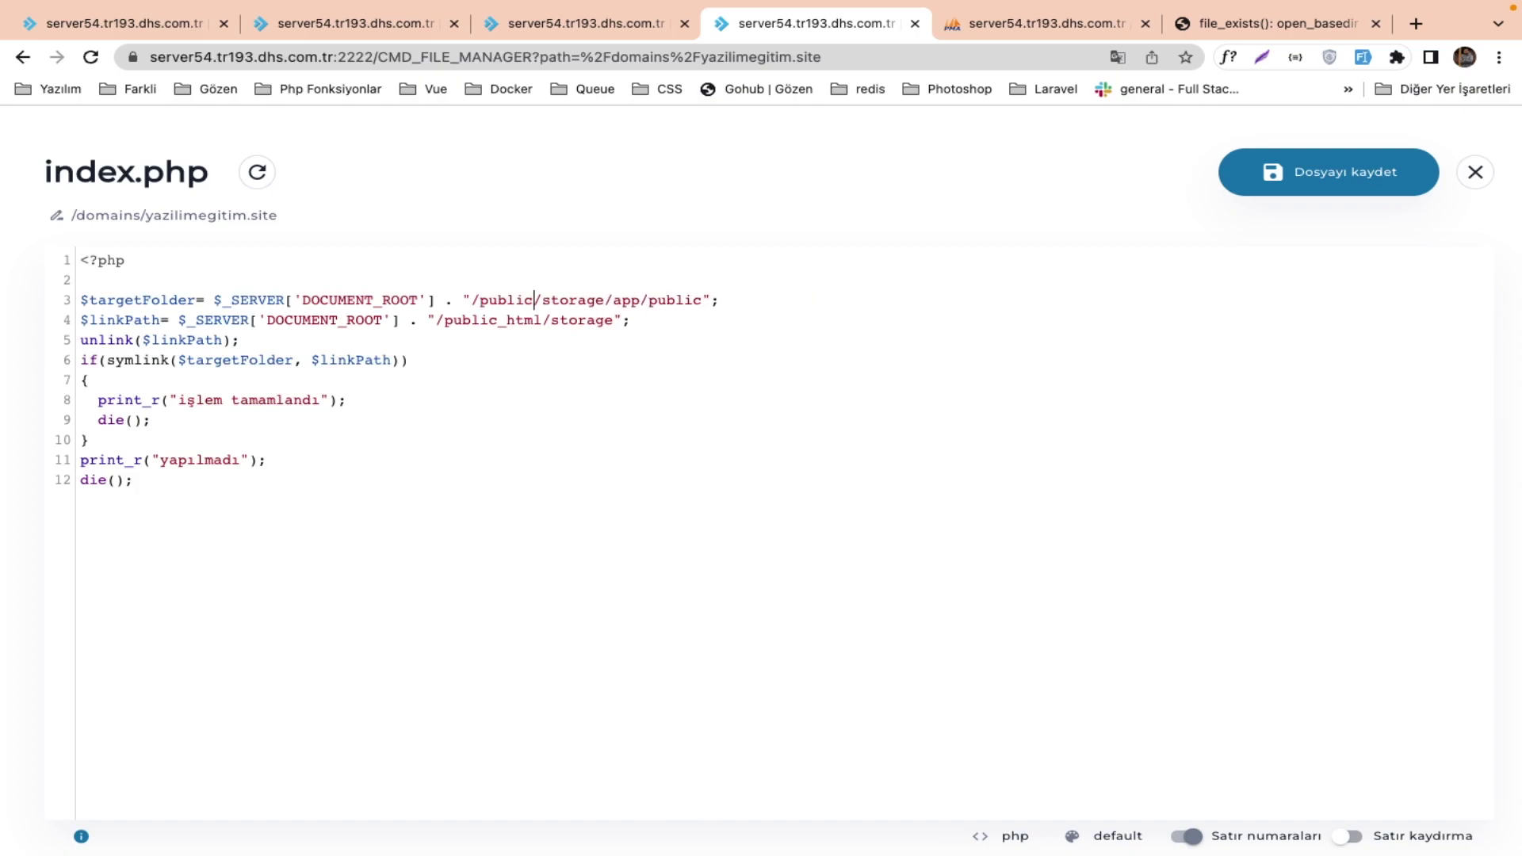
text(_html/)
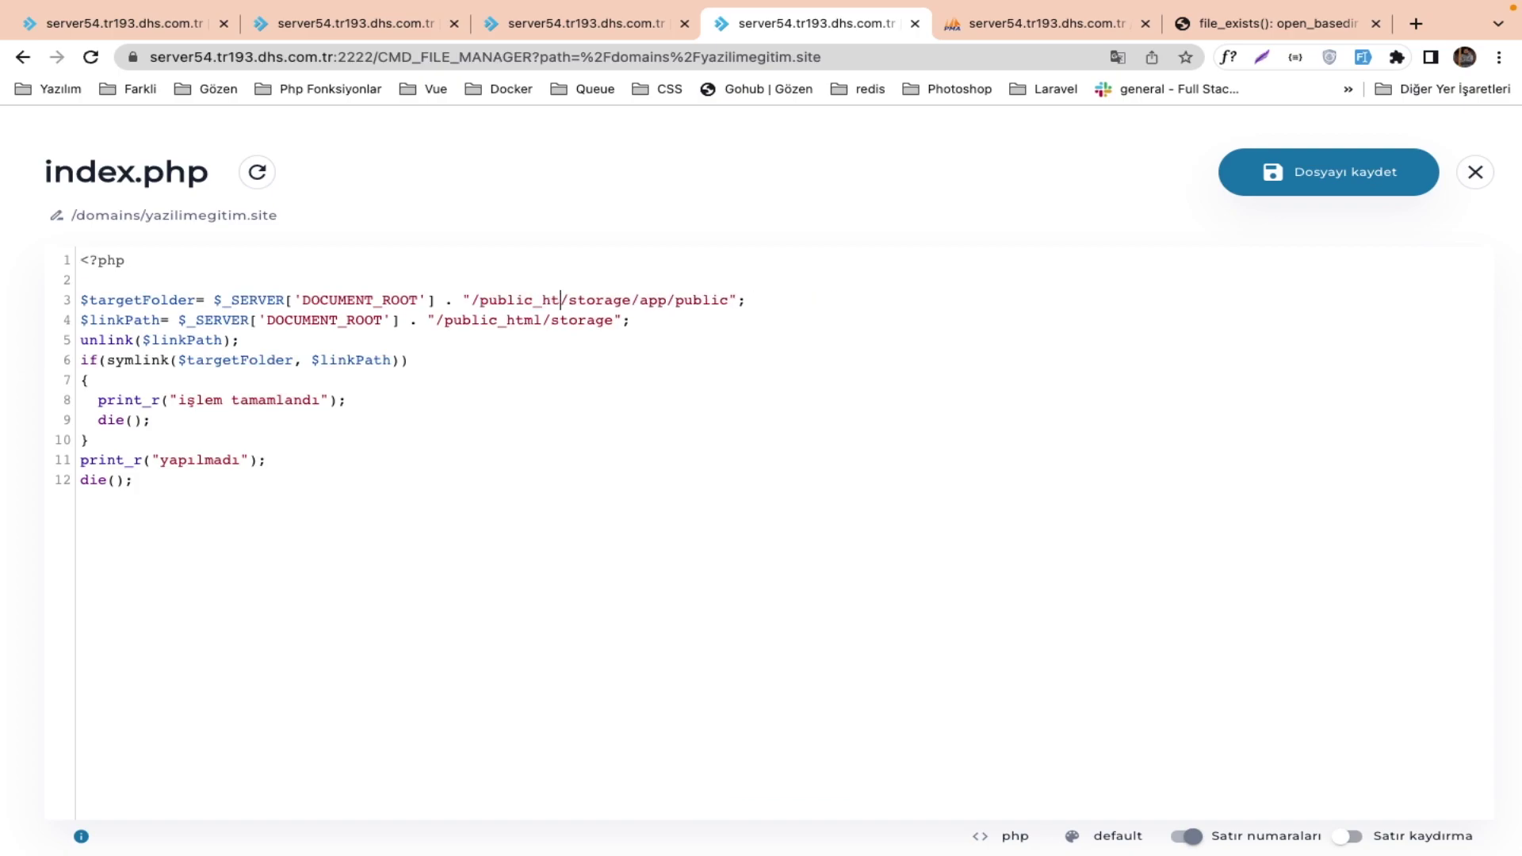
text(blog/)
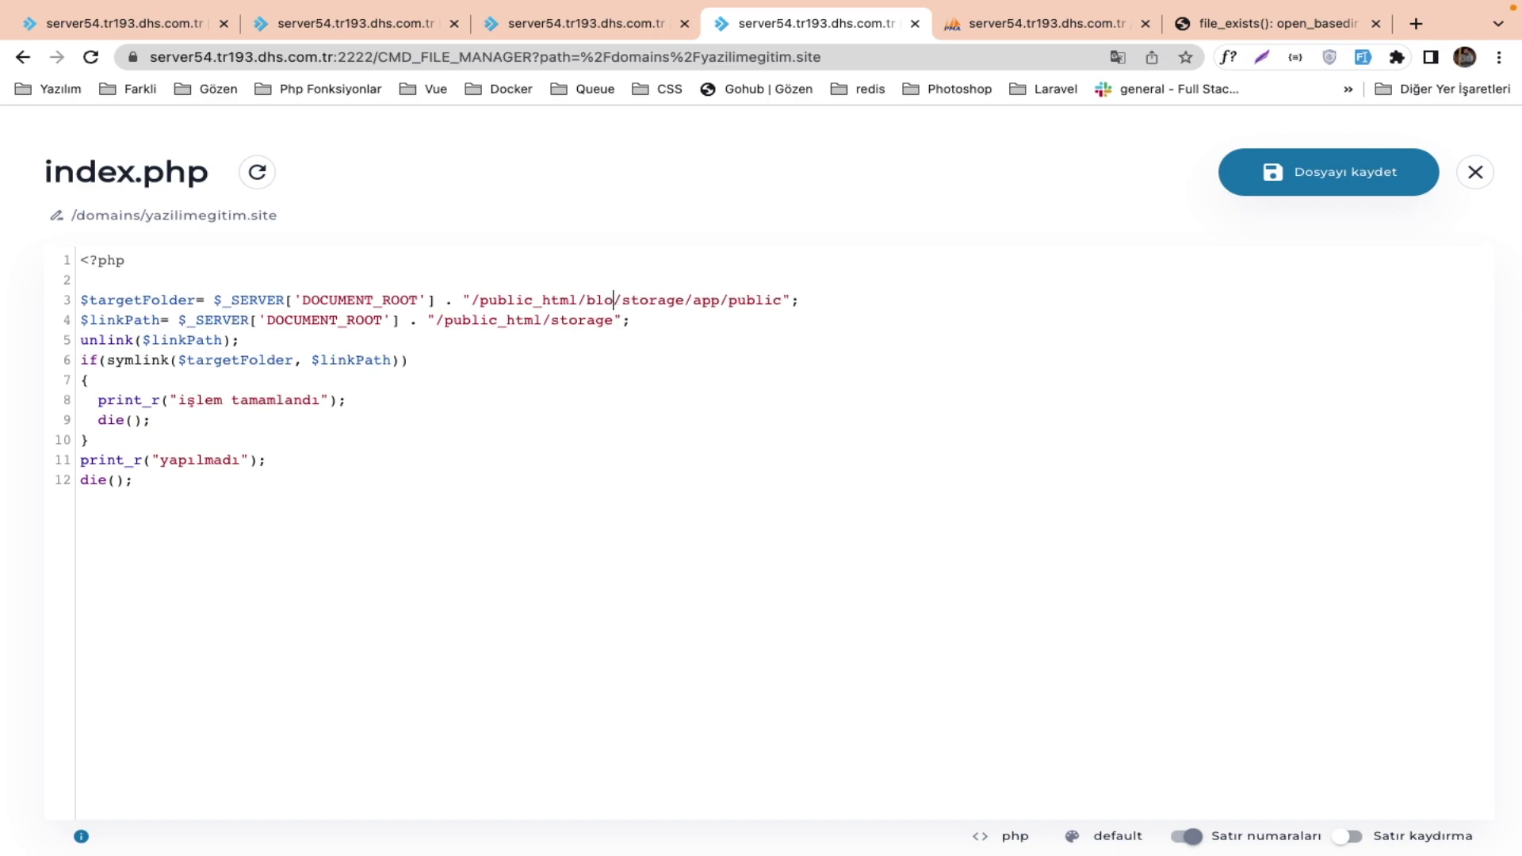
key(BackSpace)
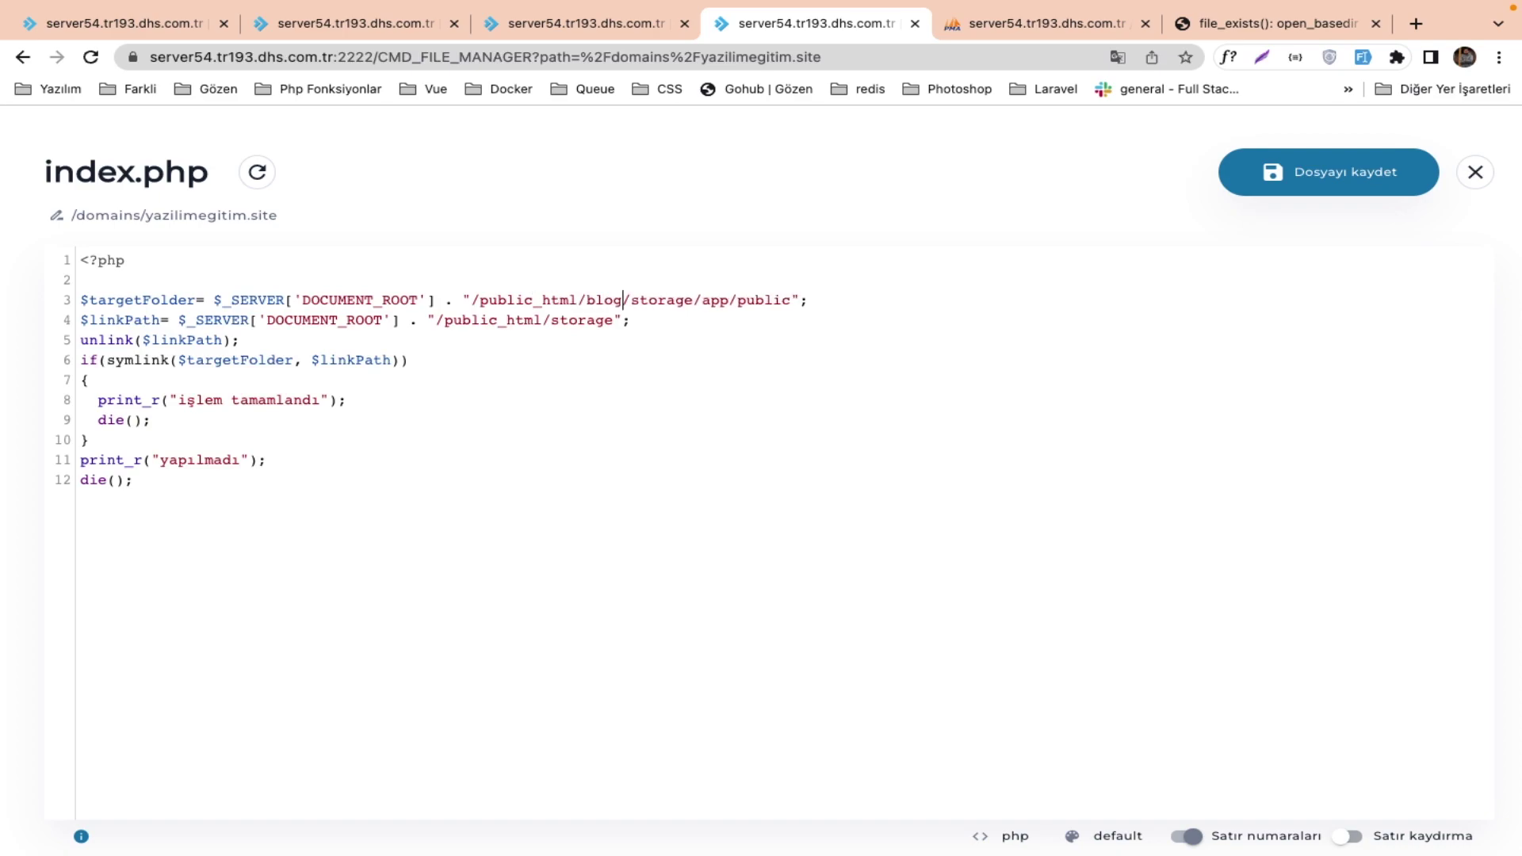
Check the $targetFolder path by closing the blog .env file and browsing from yazilimegitim.site to public_html/blog/storage/app/public in the file manager.
double_click(669, 300)
double_click(711, 299)
double_click(755, 300)
mouse_move(977, 6)
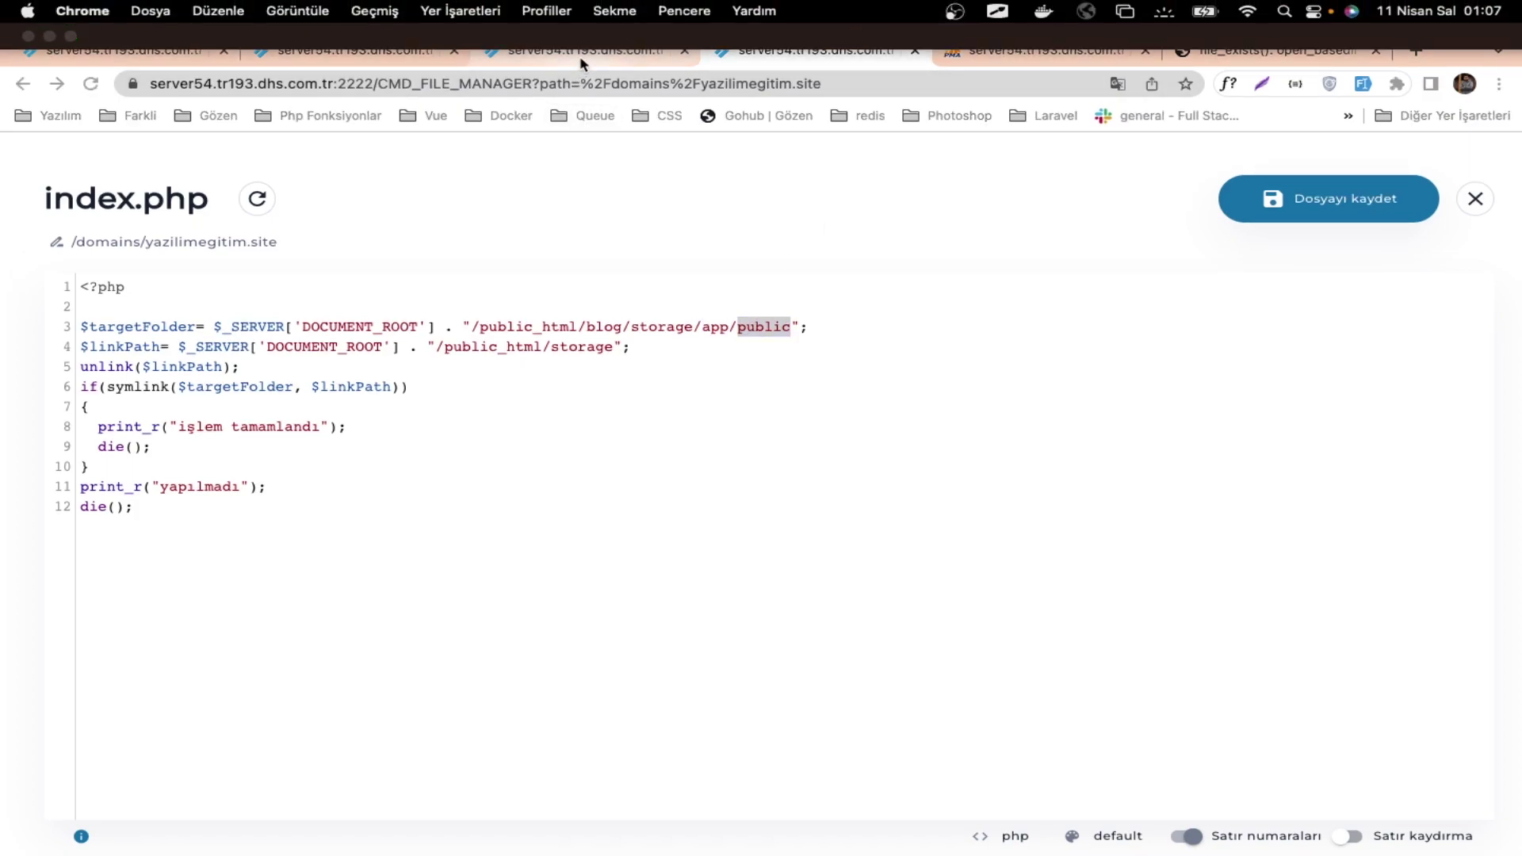
click(423, 33)
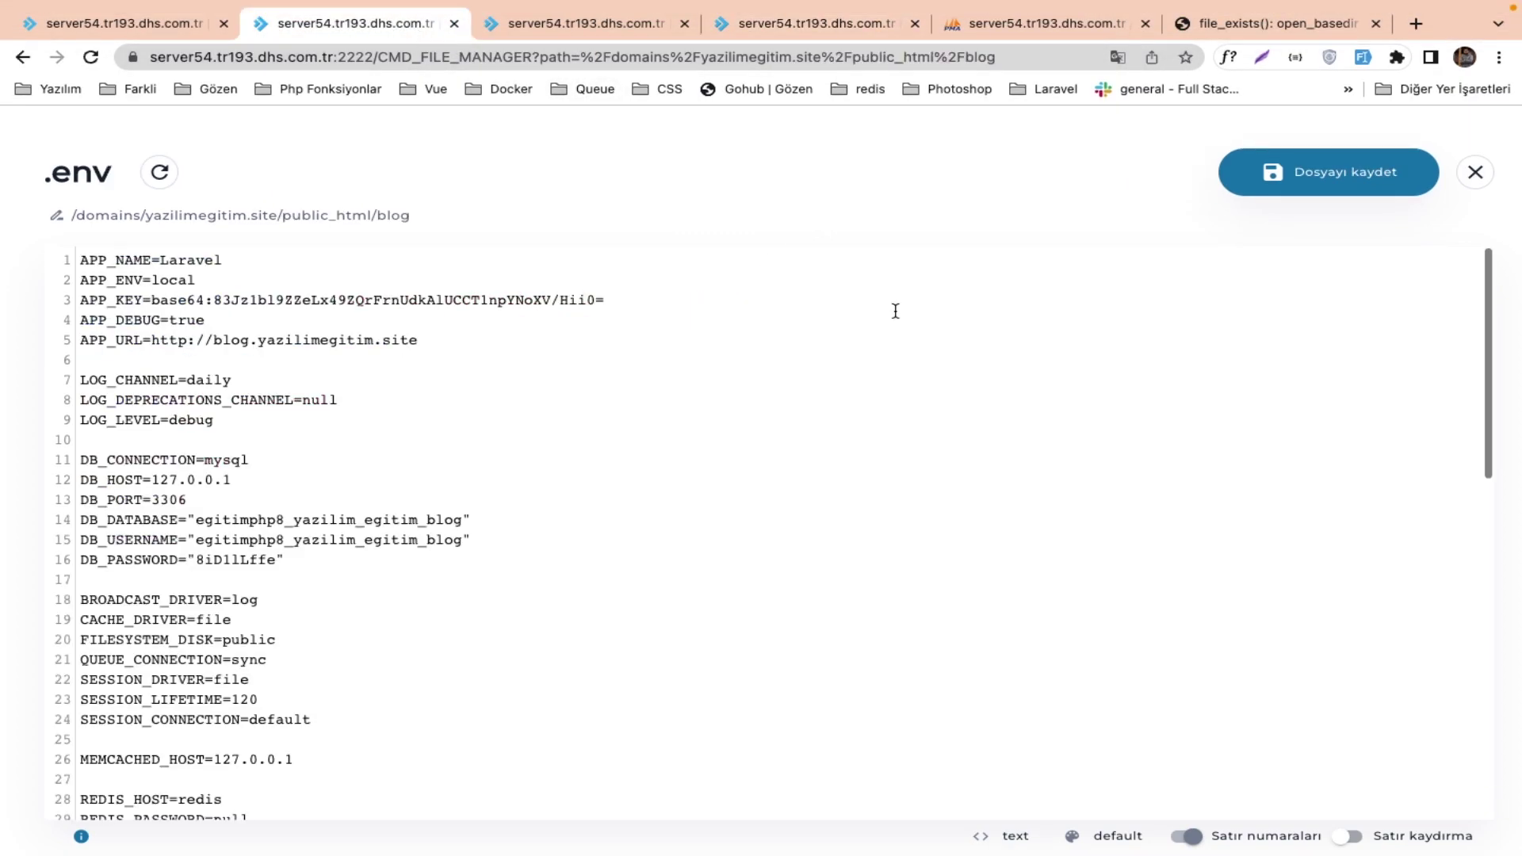
click(1474, 172)
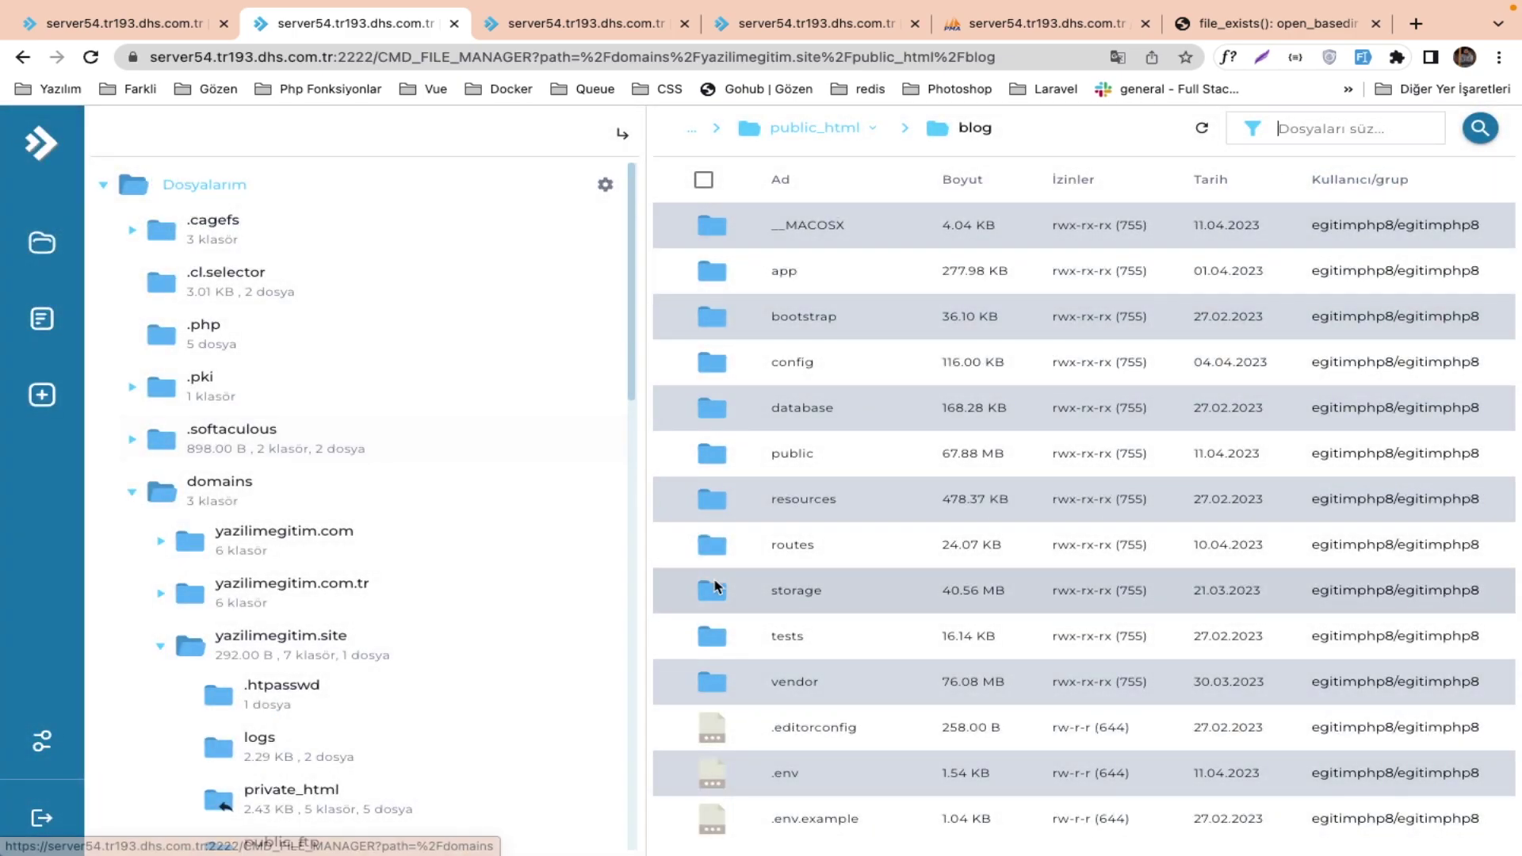
click(270, 646)
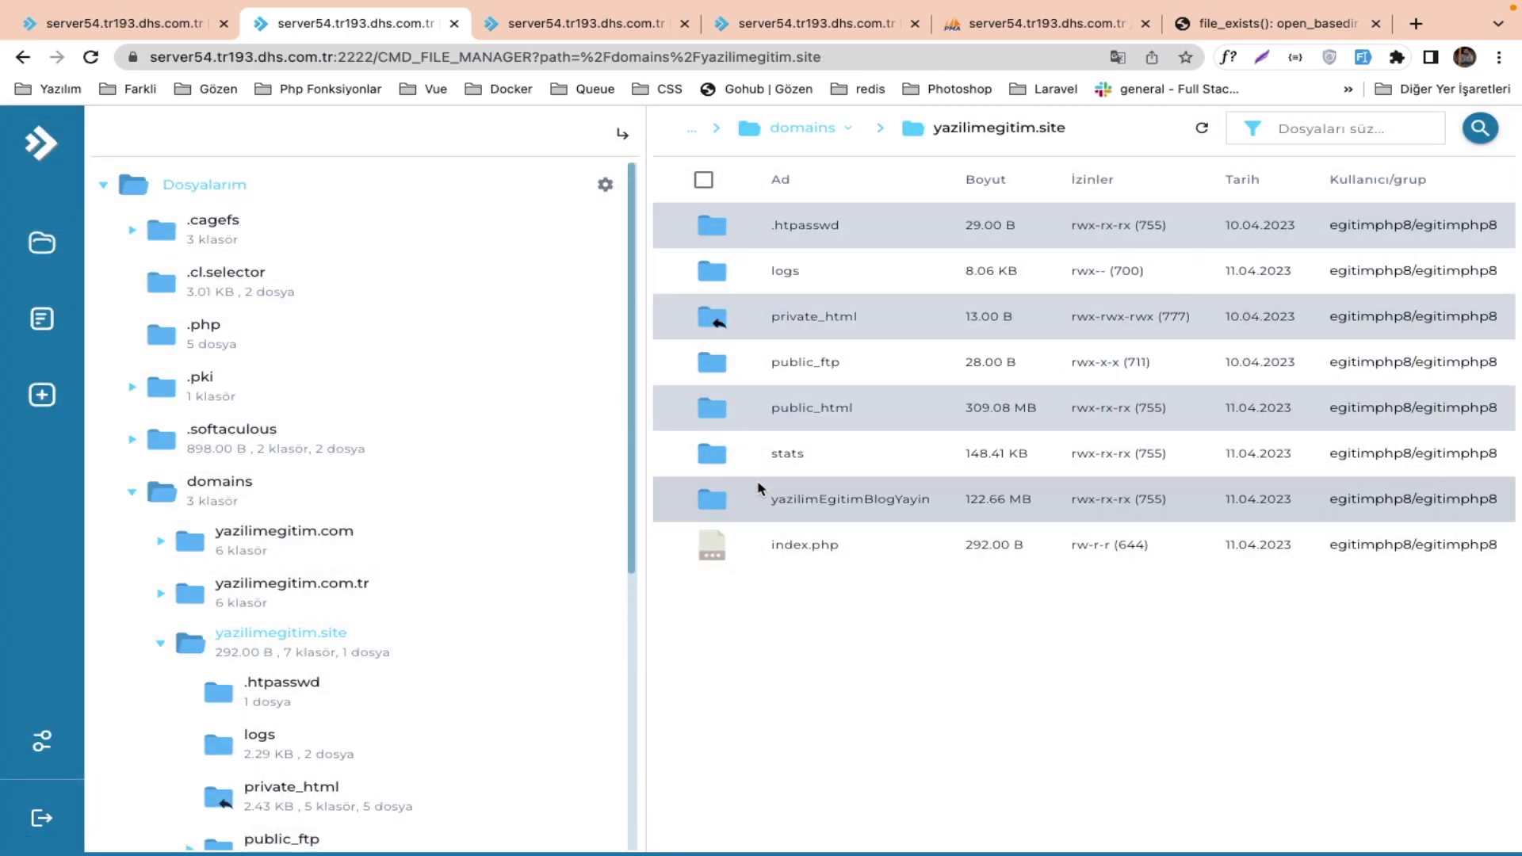
double_click(806, 424)
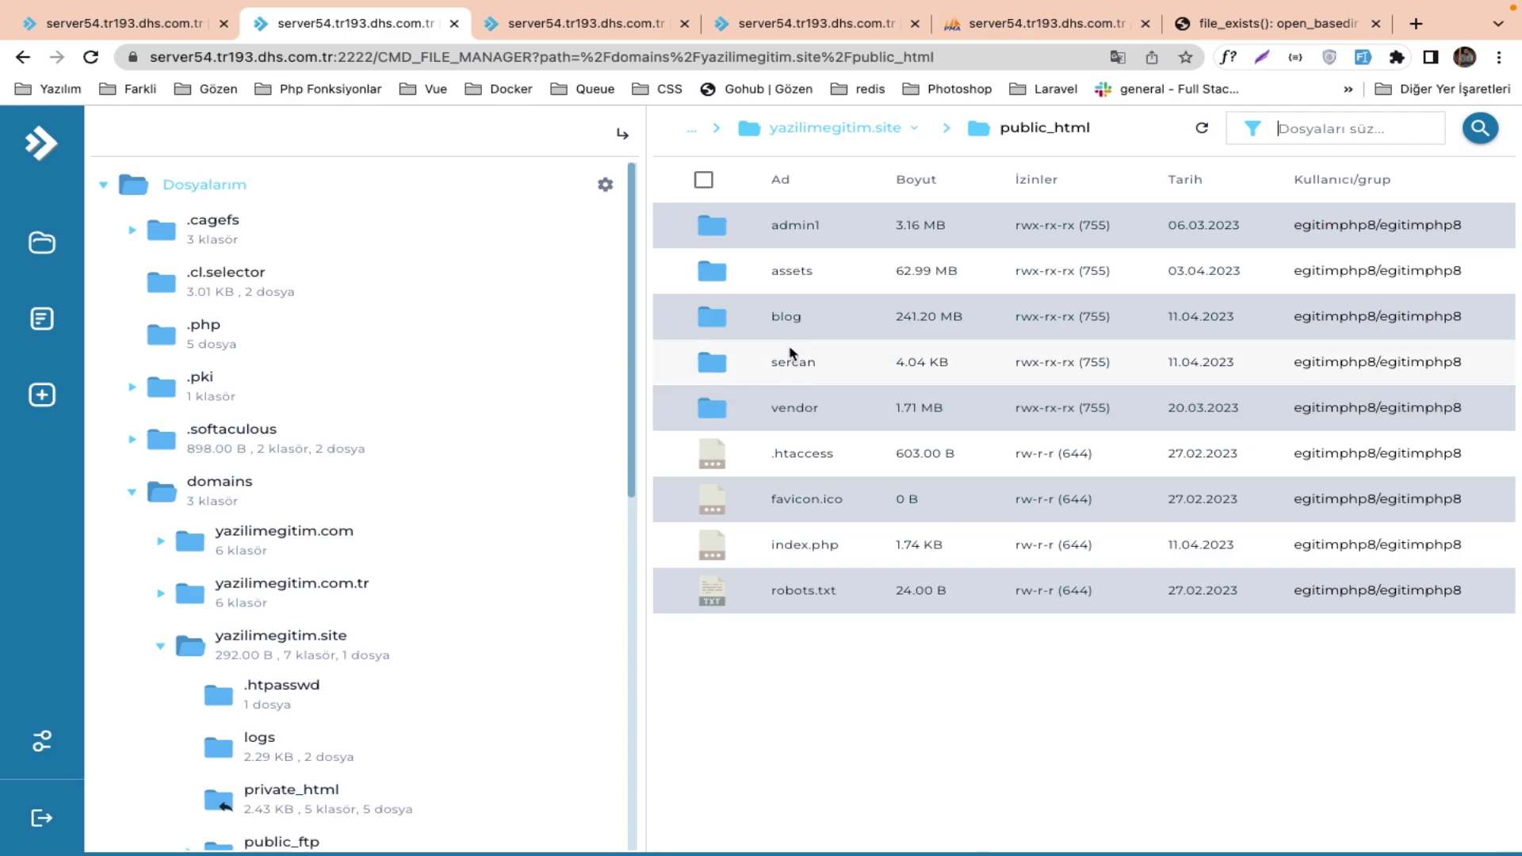
double_click(789, 324)
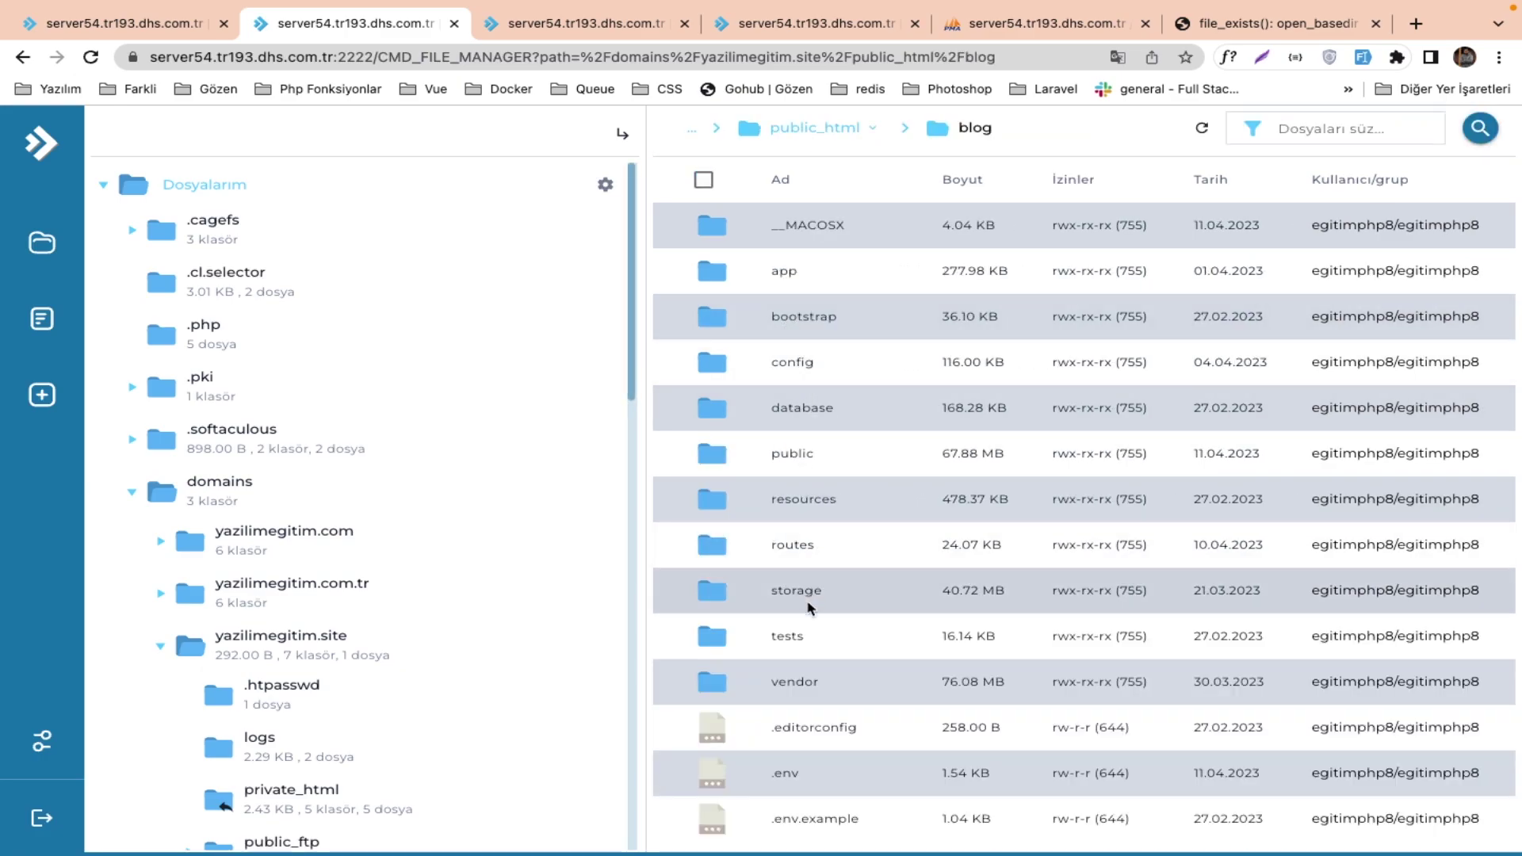
double_click(797, 591)
double_click(789, 230)
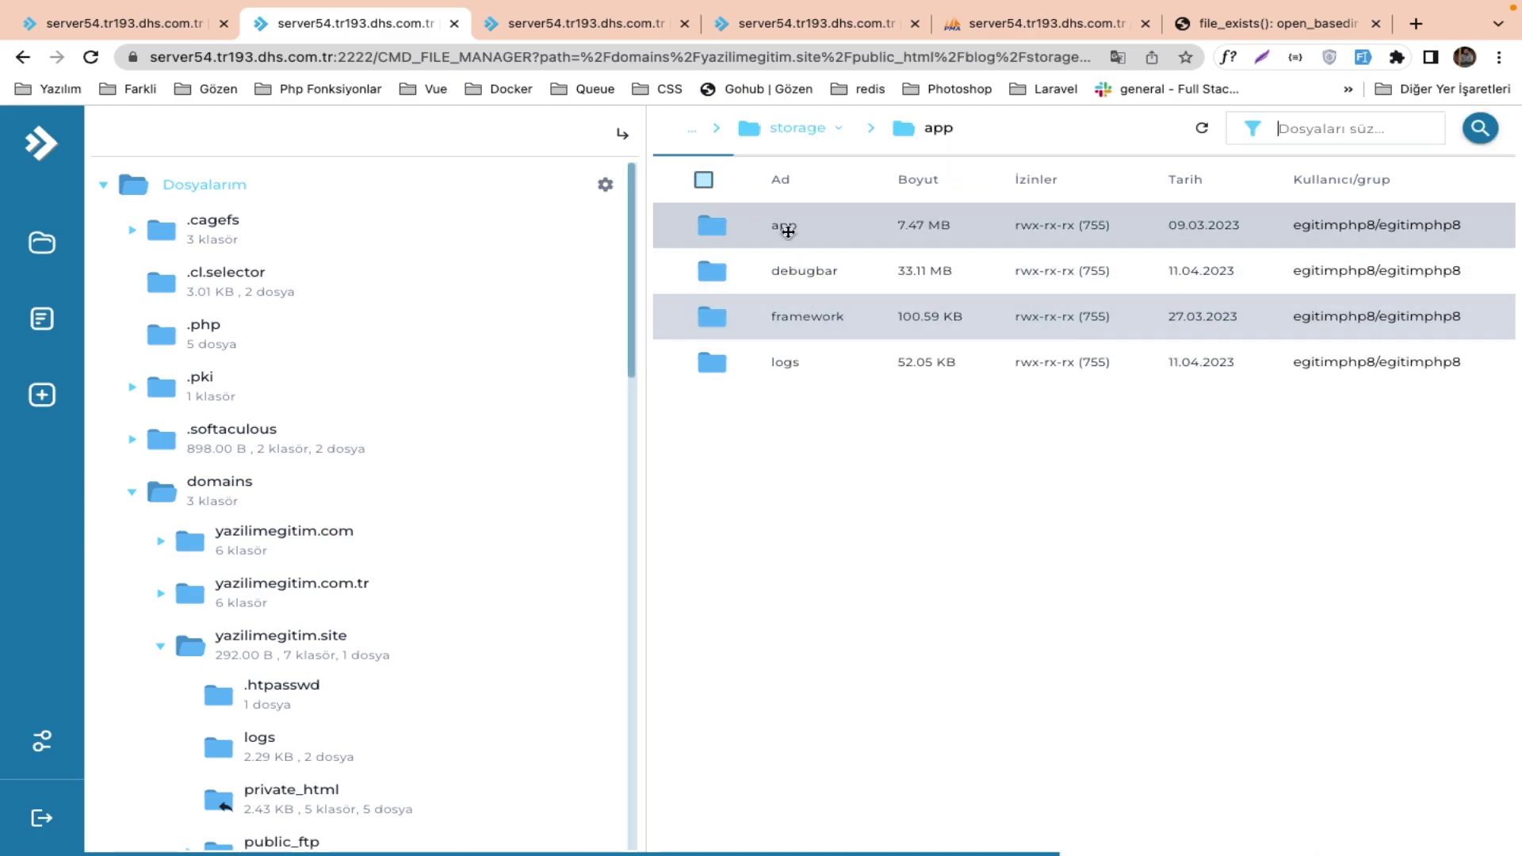
double_click(806, 222)
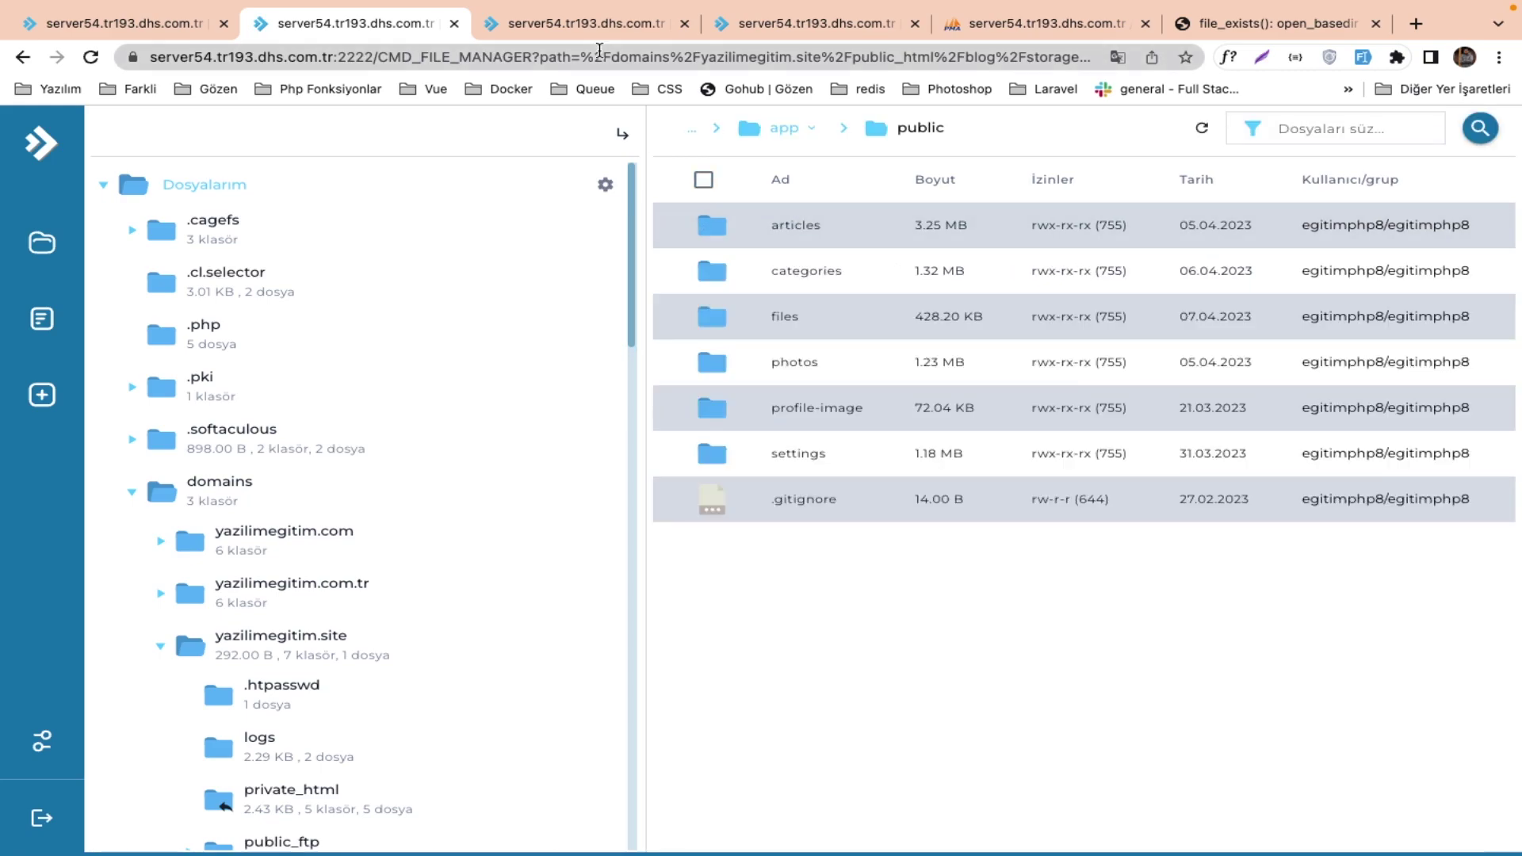
Change the $linkPath value in index.php to "/public_html/blog/public/storage" and save the file.
click(836, 29)
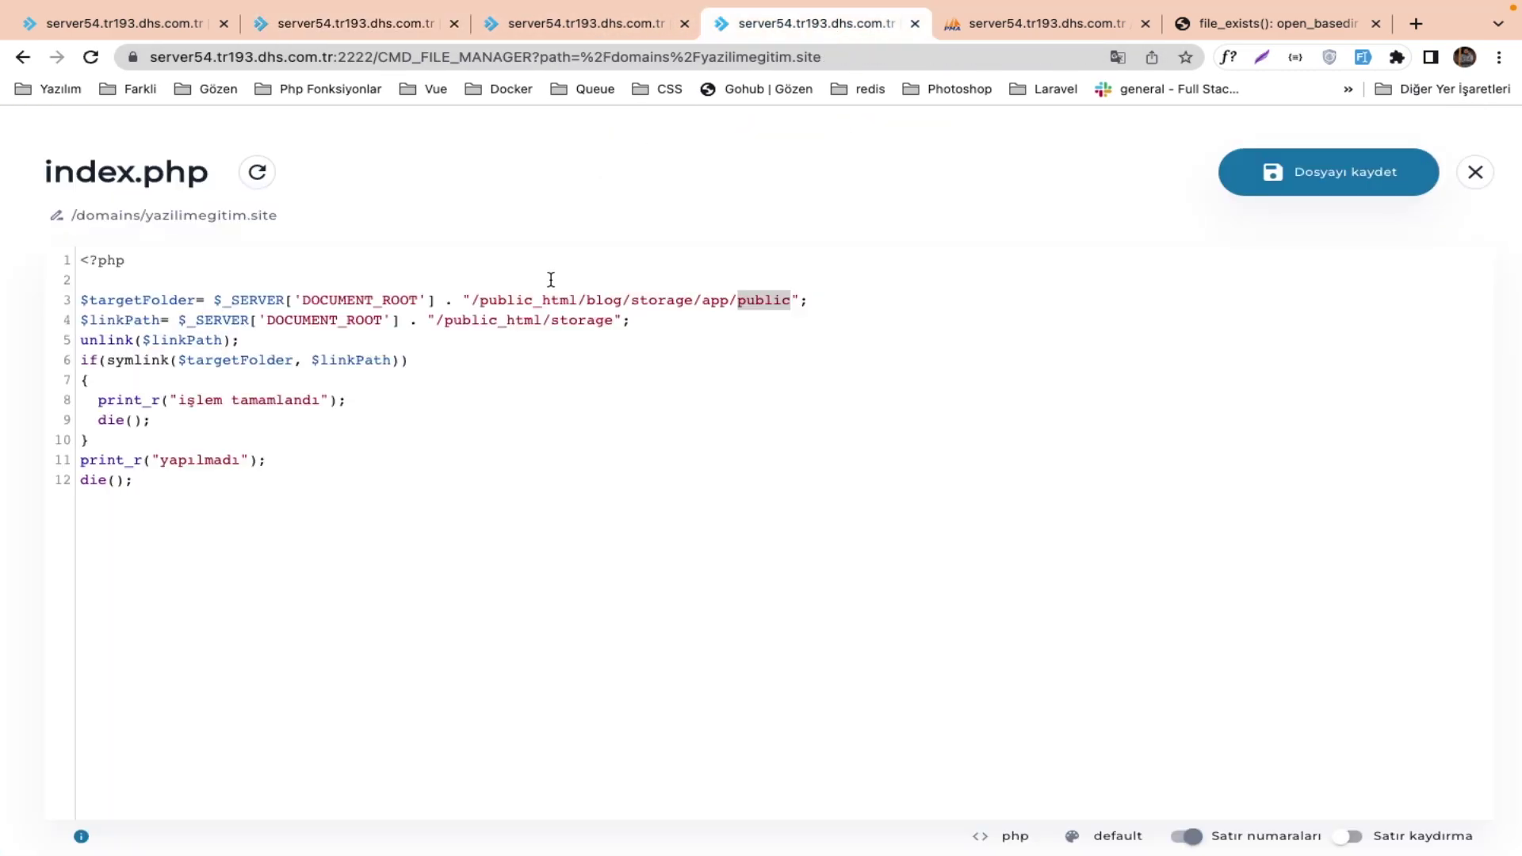
double_click(595, 303)
double_click(663, 302)
click(710, 311)
text(blog/public)
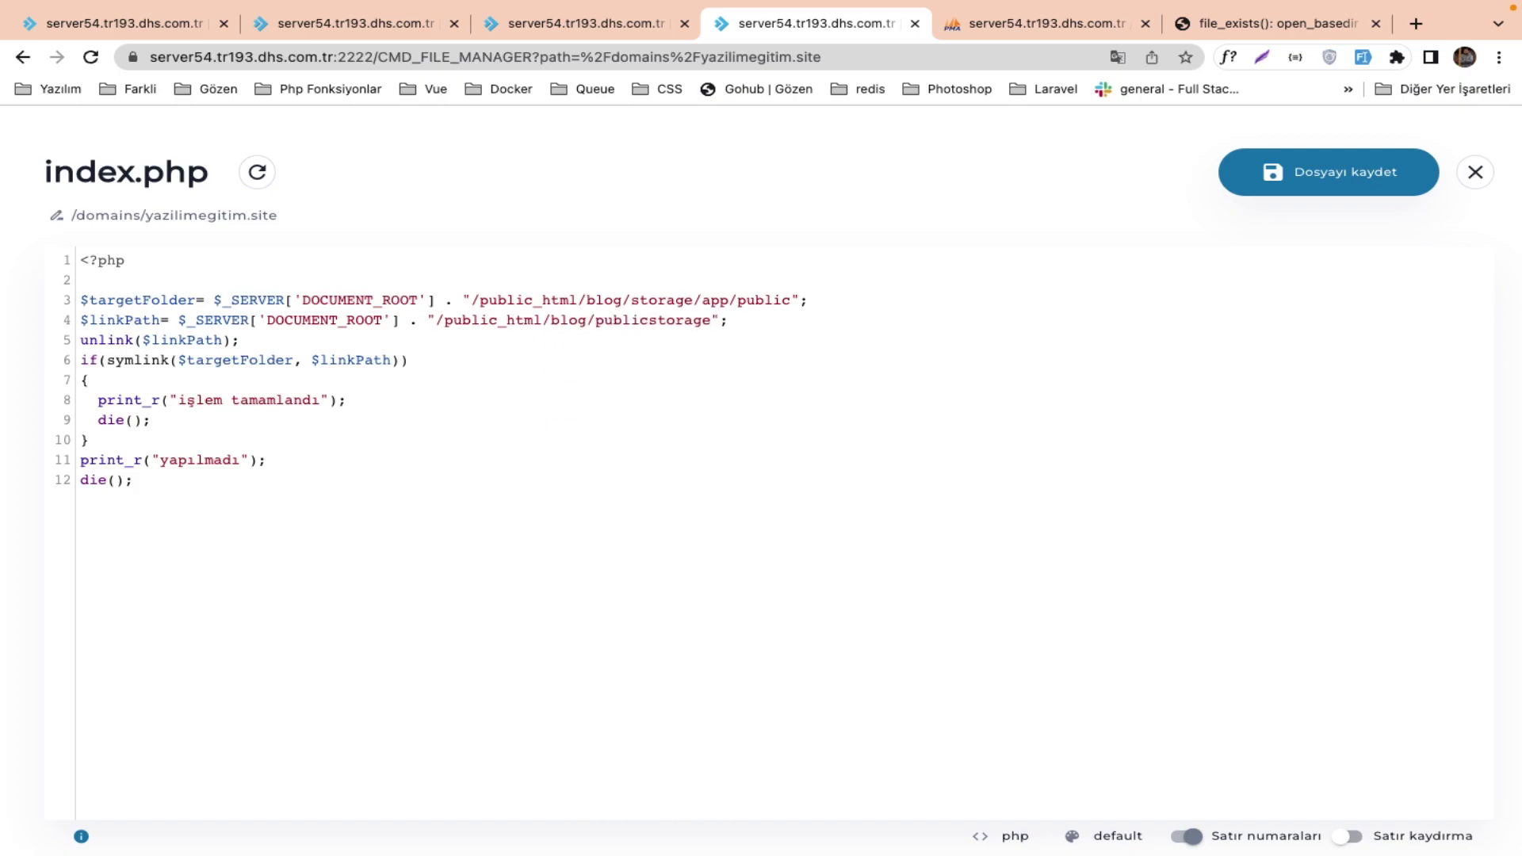
text(/)
double_click(678, 327)
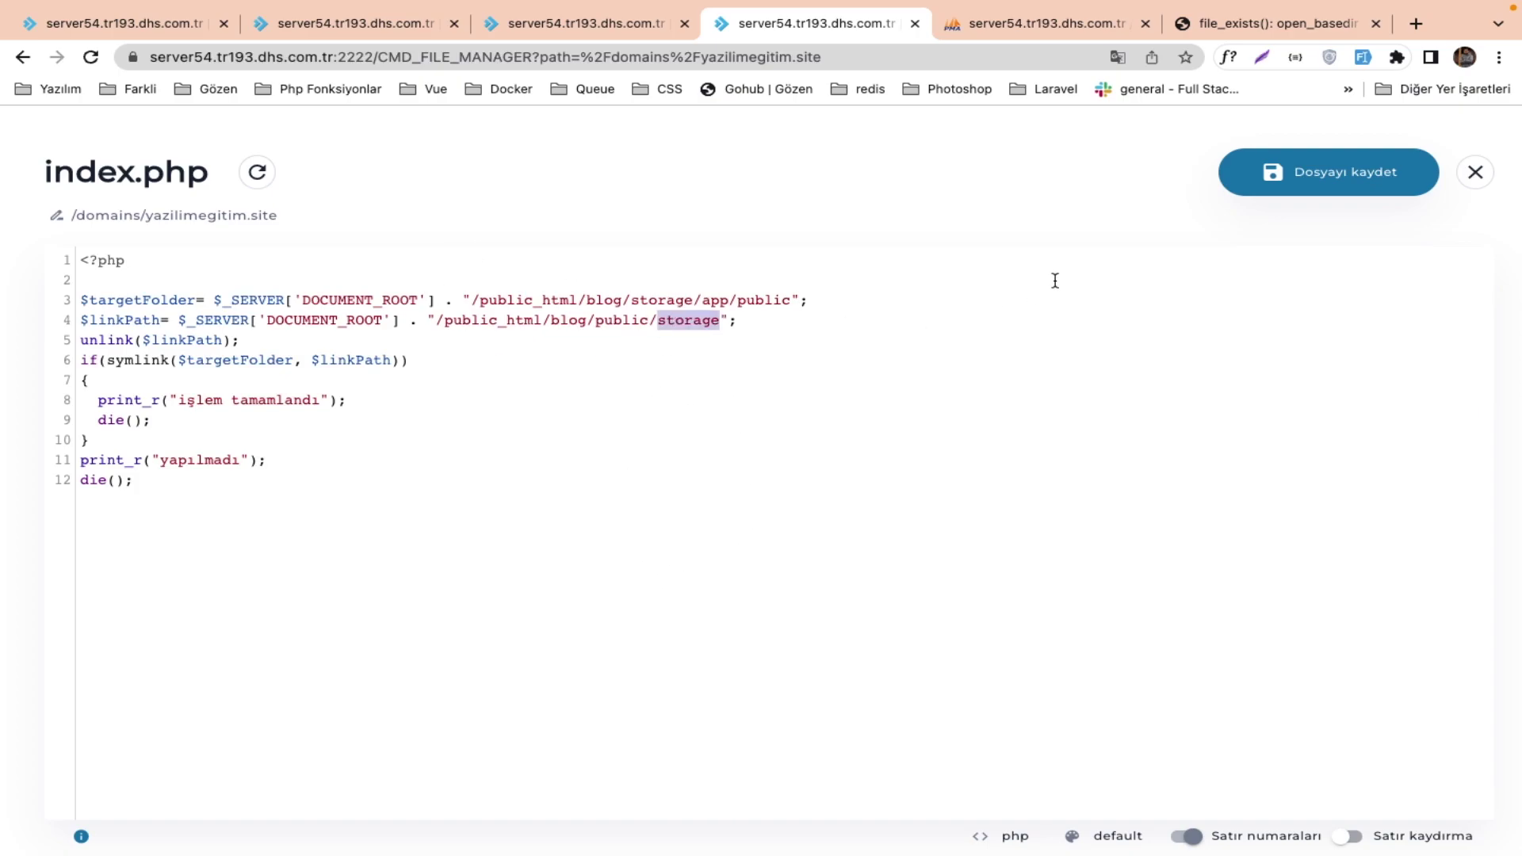
click(1278, 176)
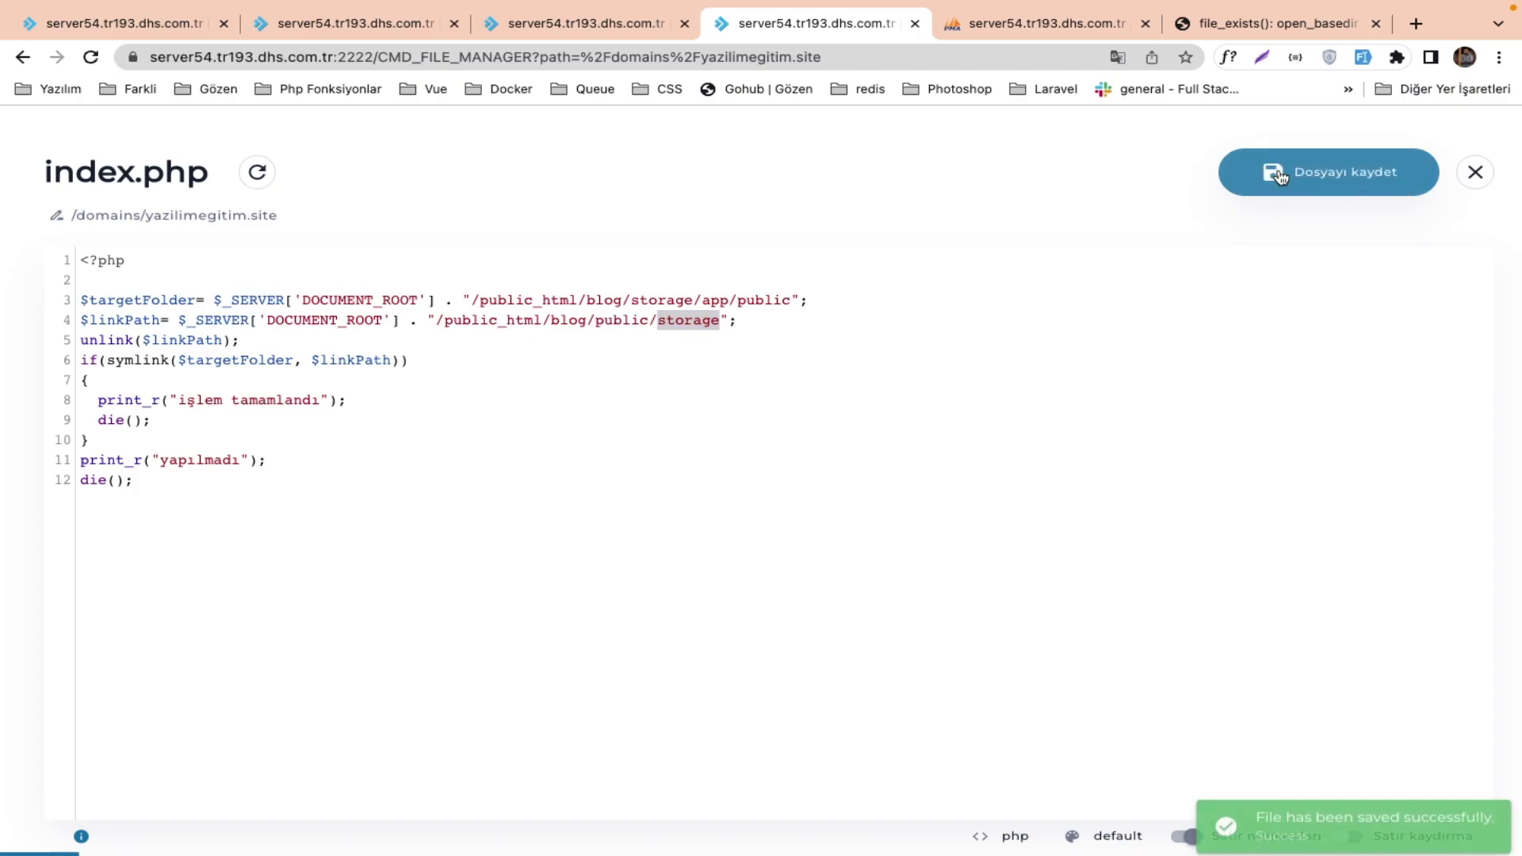
click(1278, 176)
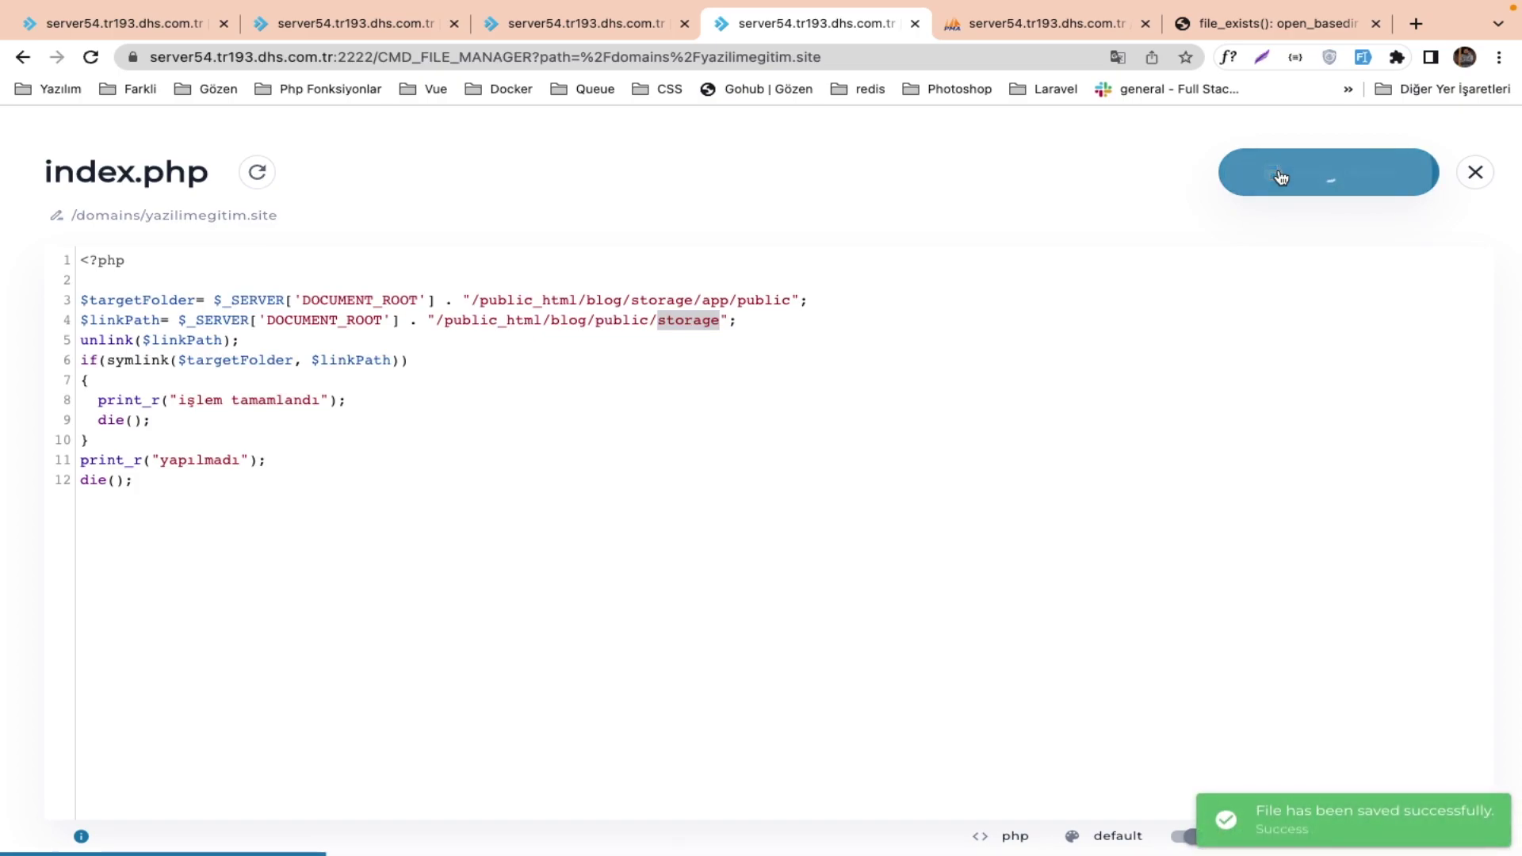
click(1249, 25)
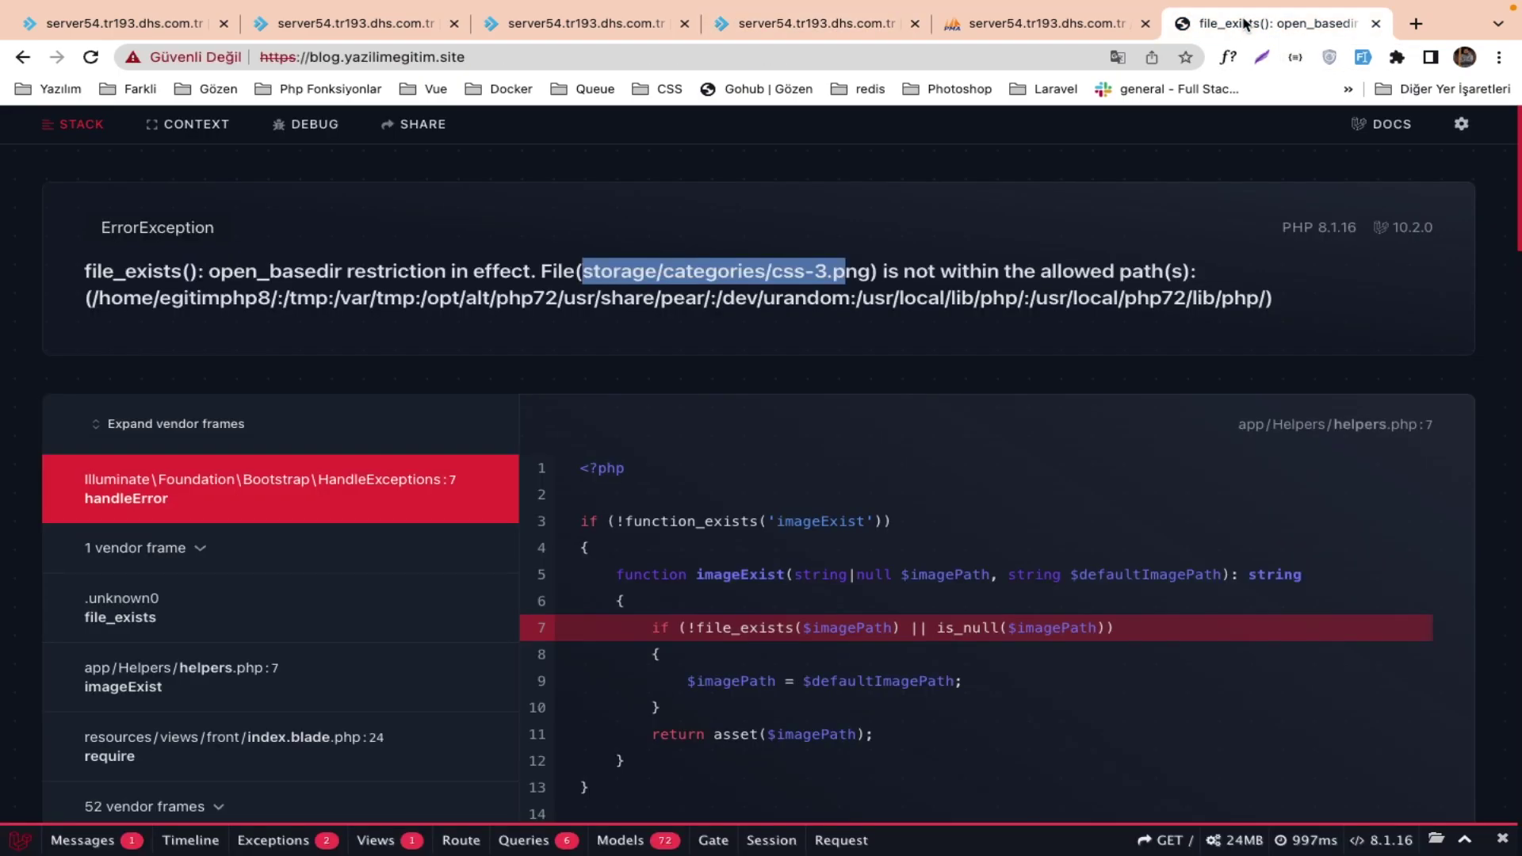
click(482, 49)
key(super+c)
mouse_move(1015, 4)
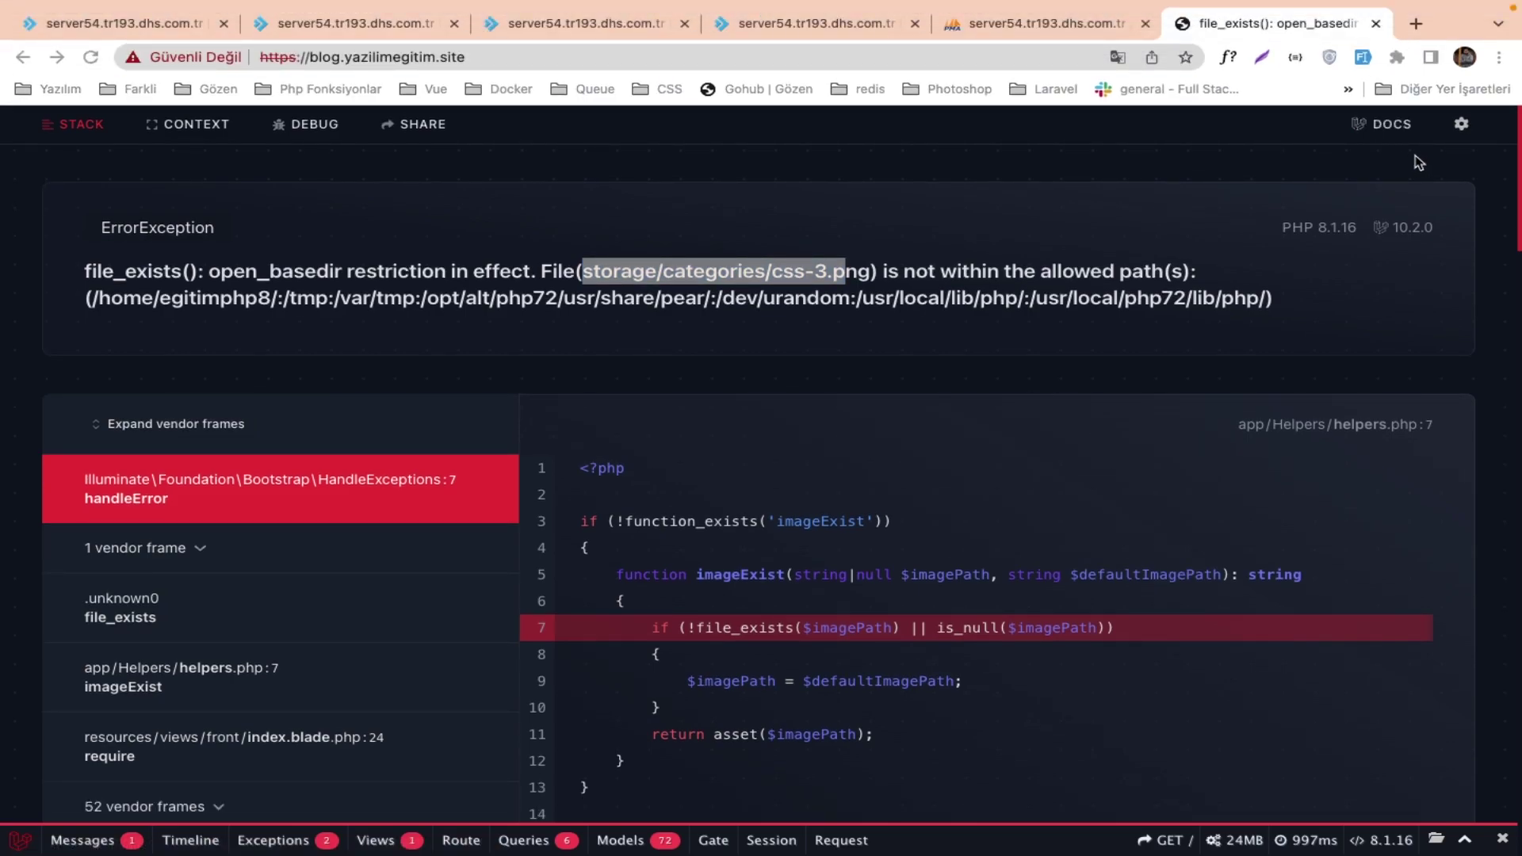
click(1417, 35)
key(super+v)
double_click(225, 58)
text(sercan)
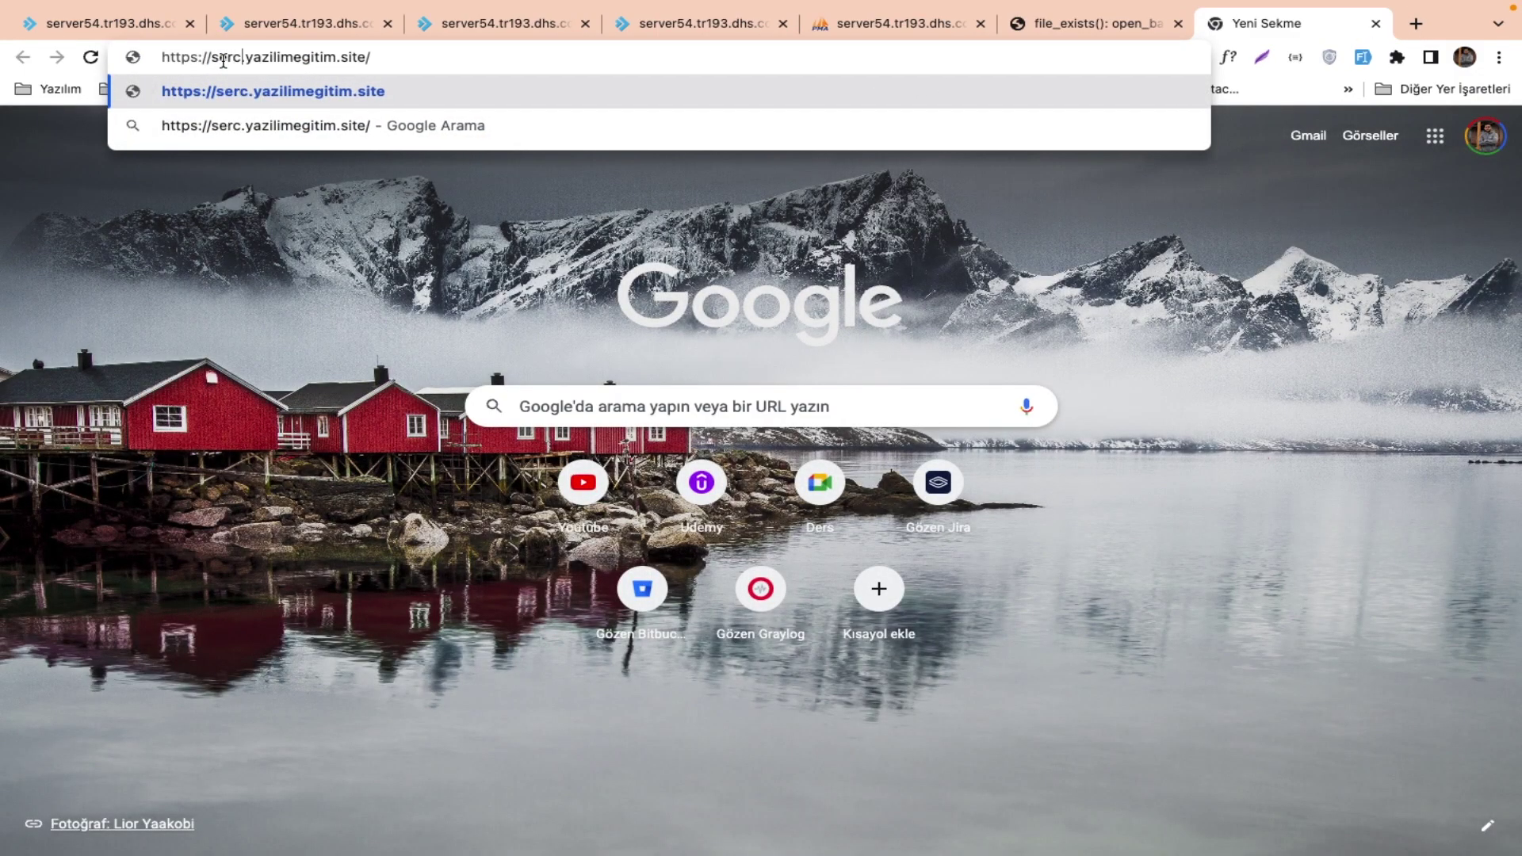
key(Return)
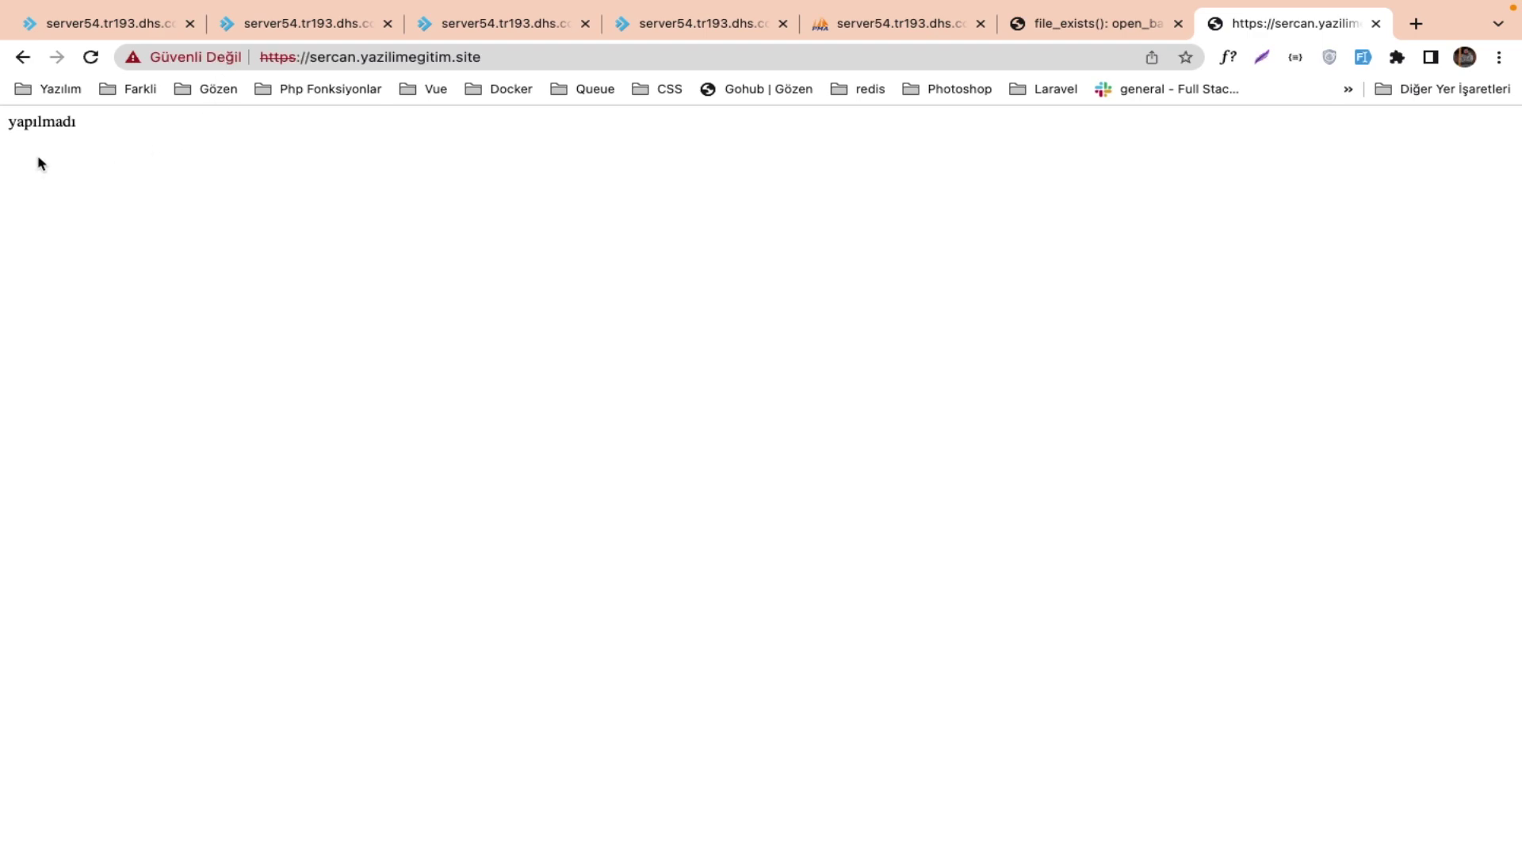
Return to index.php in the file manager editor and review the symlink script.
click(31, 94)
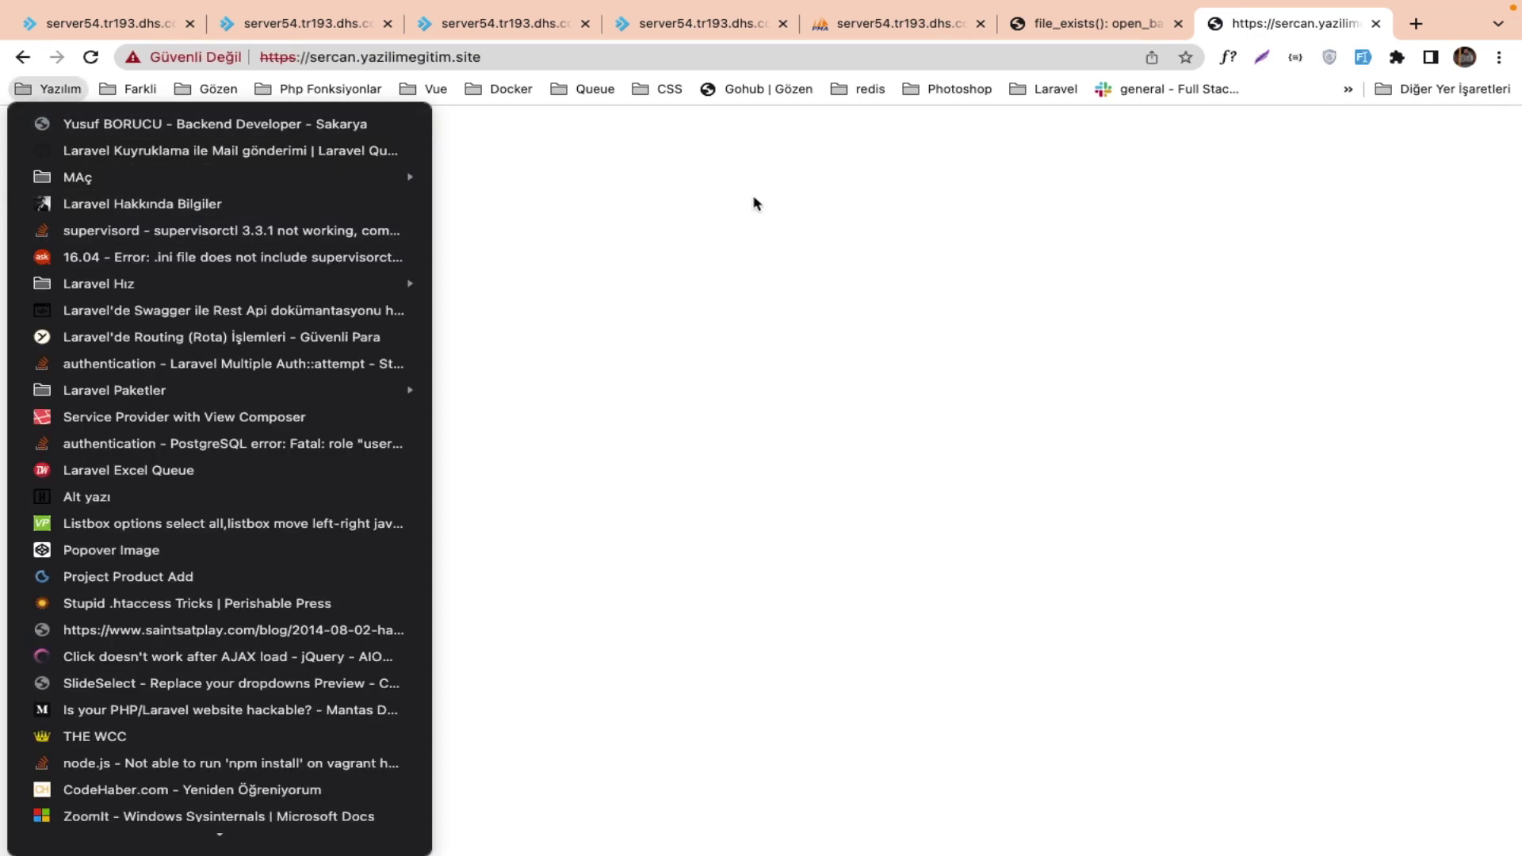
click(757, 205)
click(1053, 44)
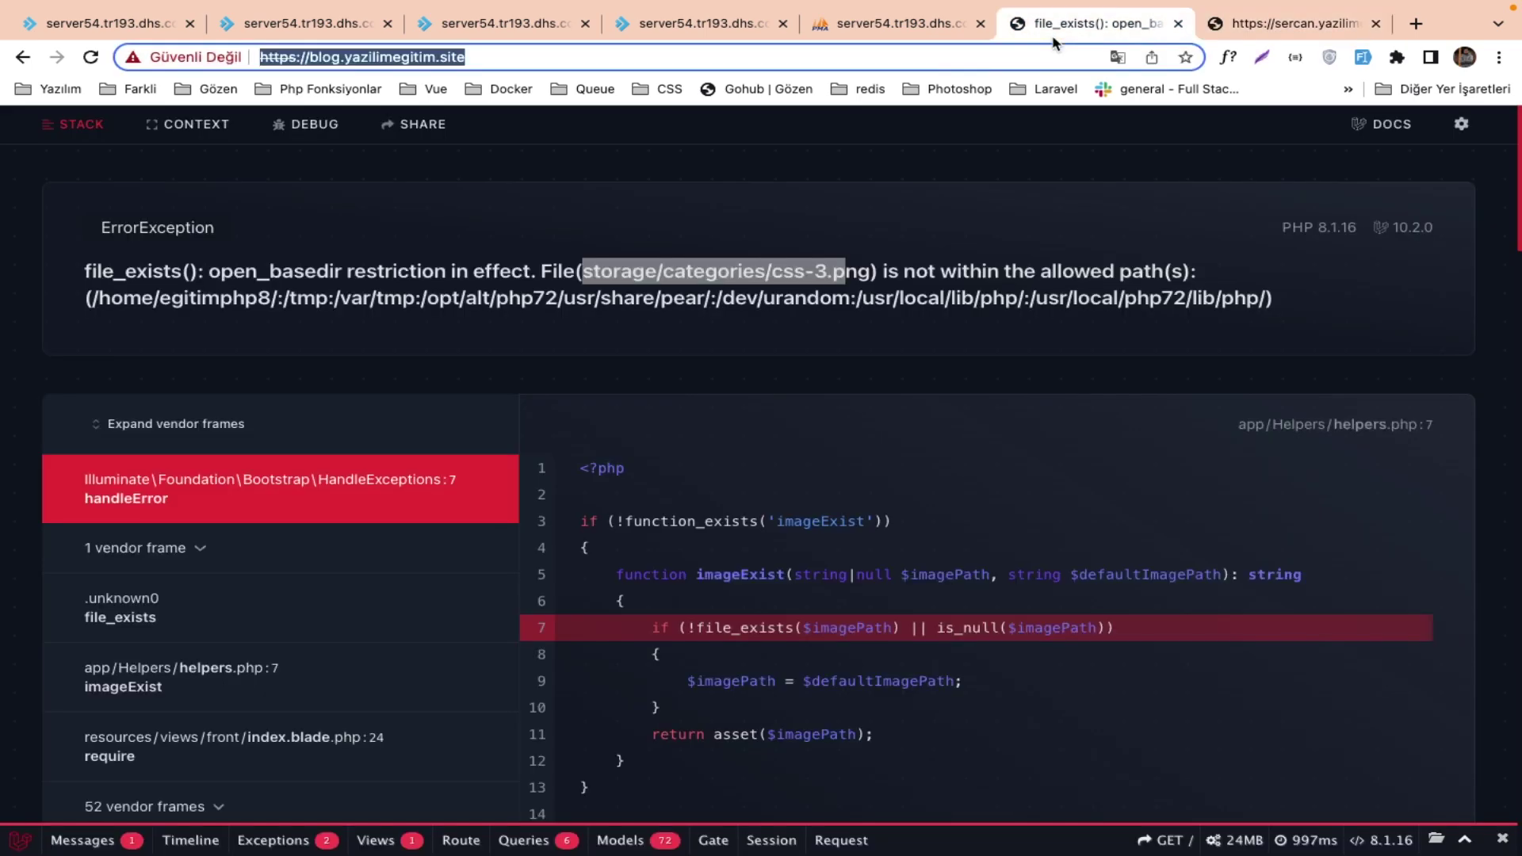
click(872, 24)
click(682, 36)
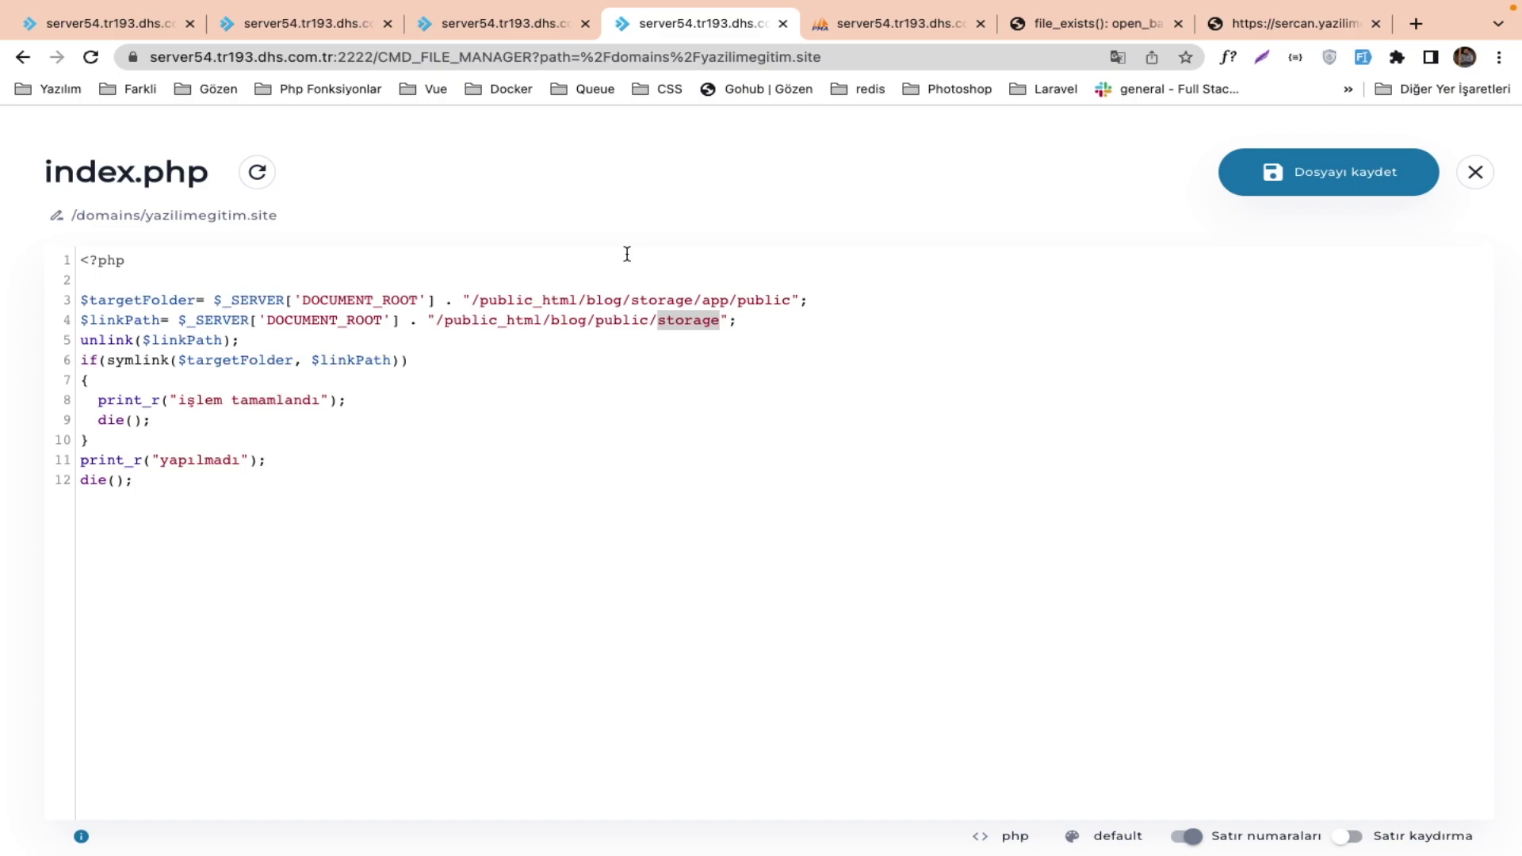
click(636, 369)
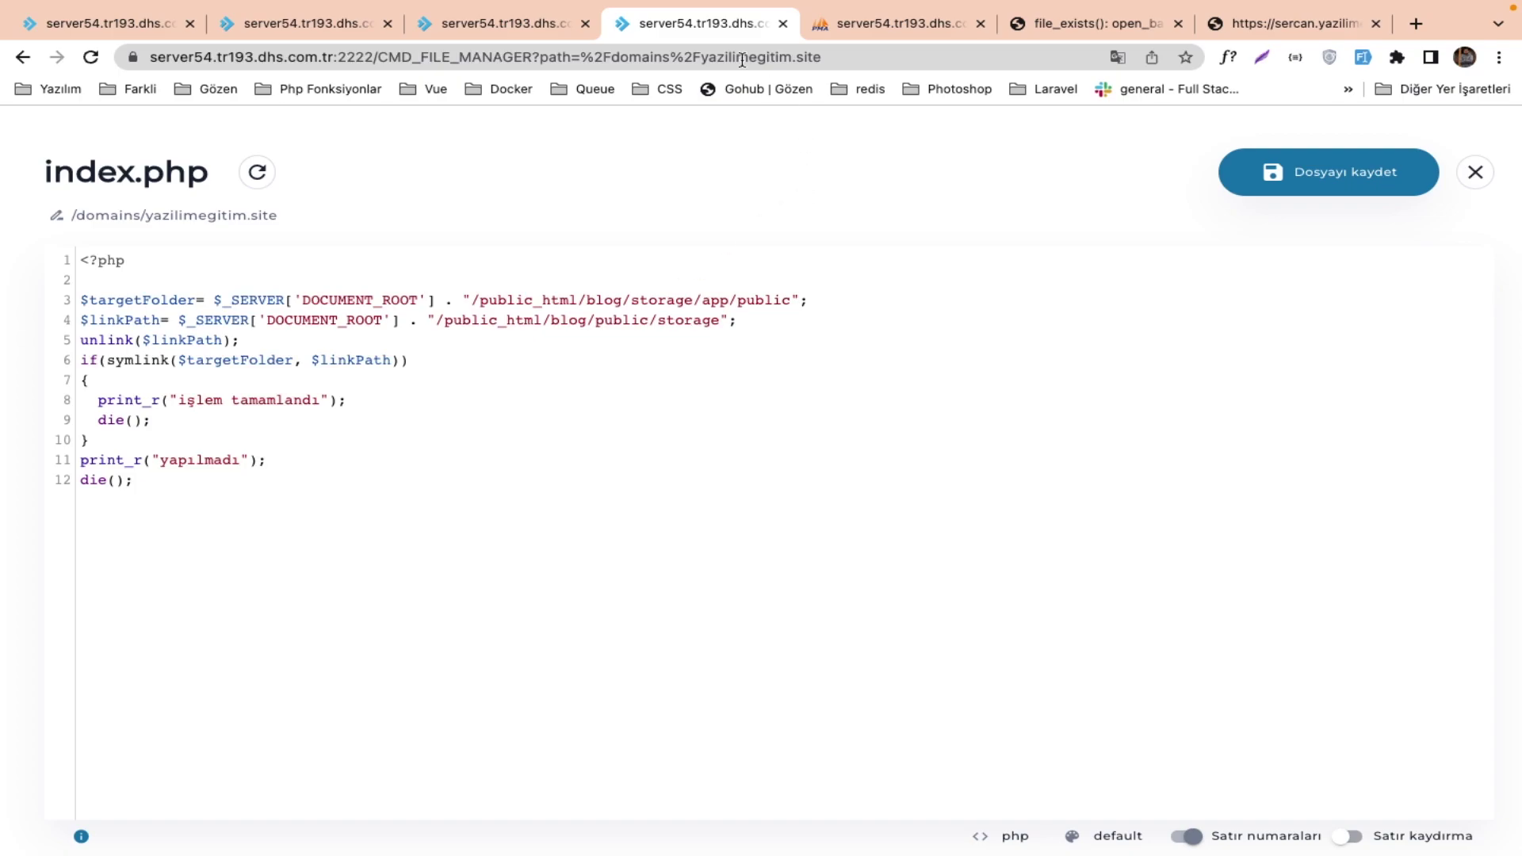
Recheck the symlink target by browsing from yazilimegitim.site through public_html, blog, storage and app to the public folder.
click(555, 28)
click(361, 50)
click(309, 30)
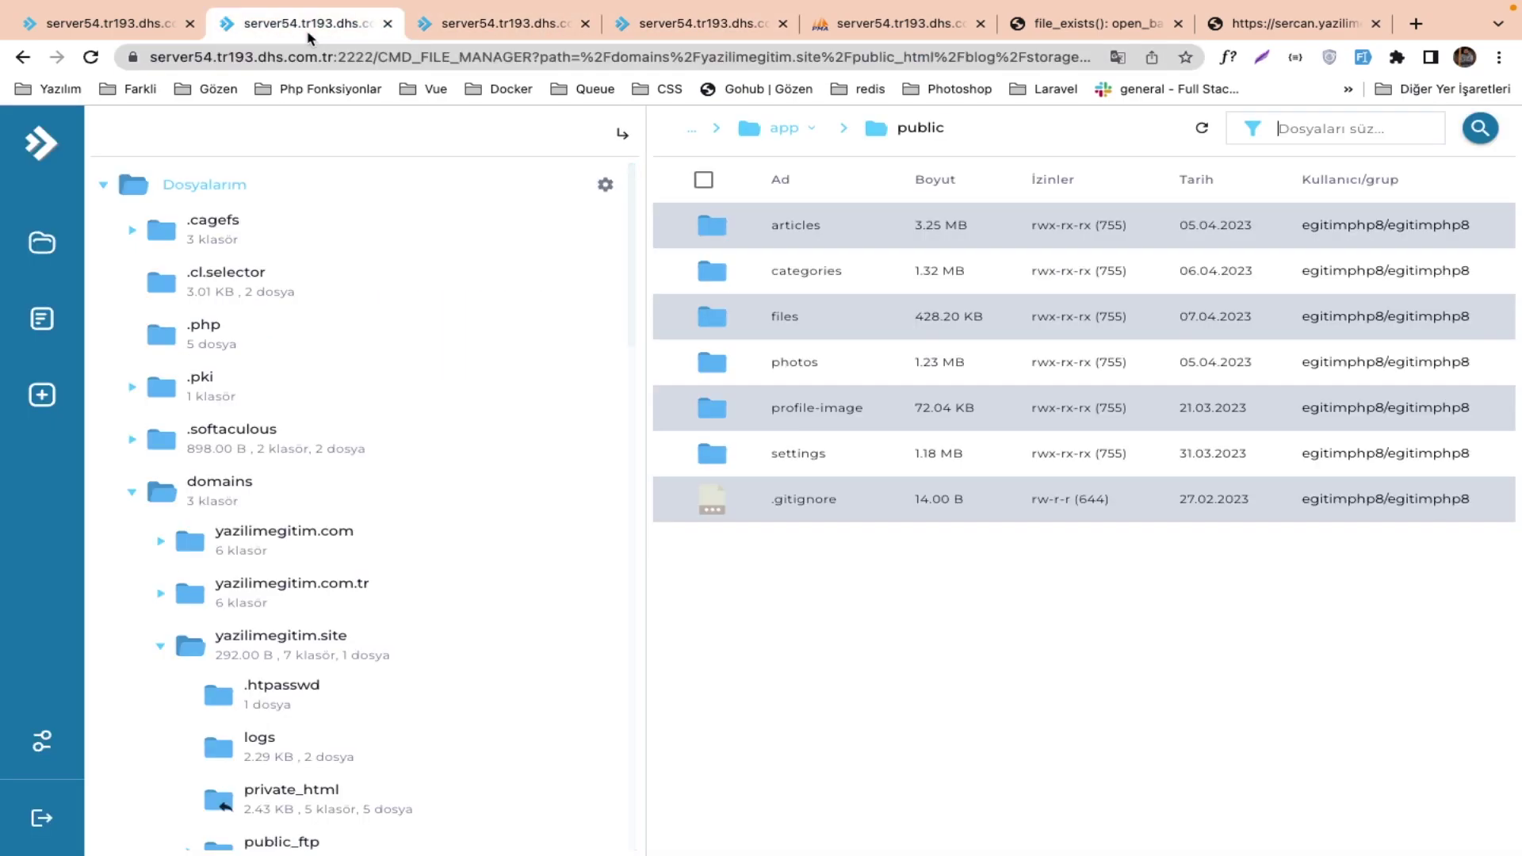
click(293, 633)
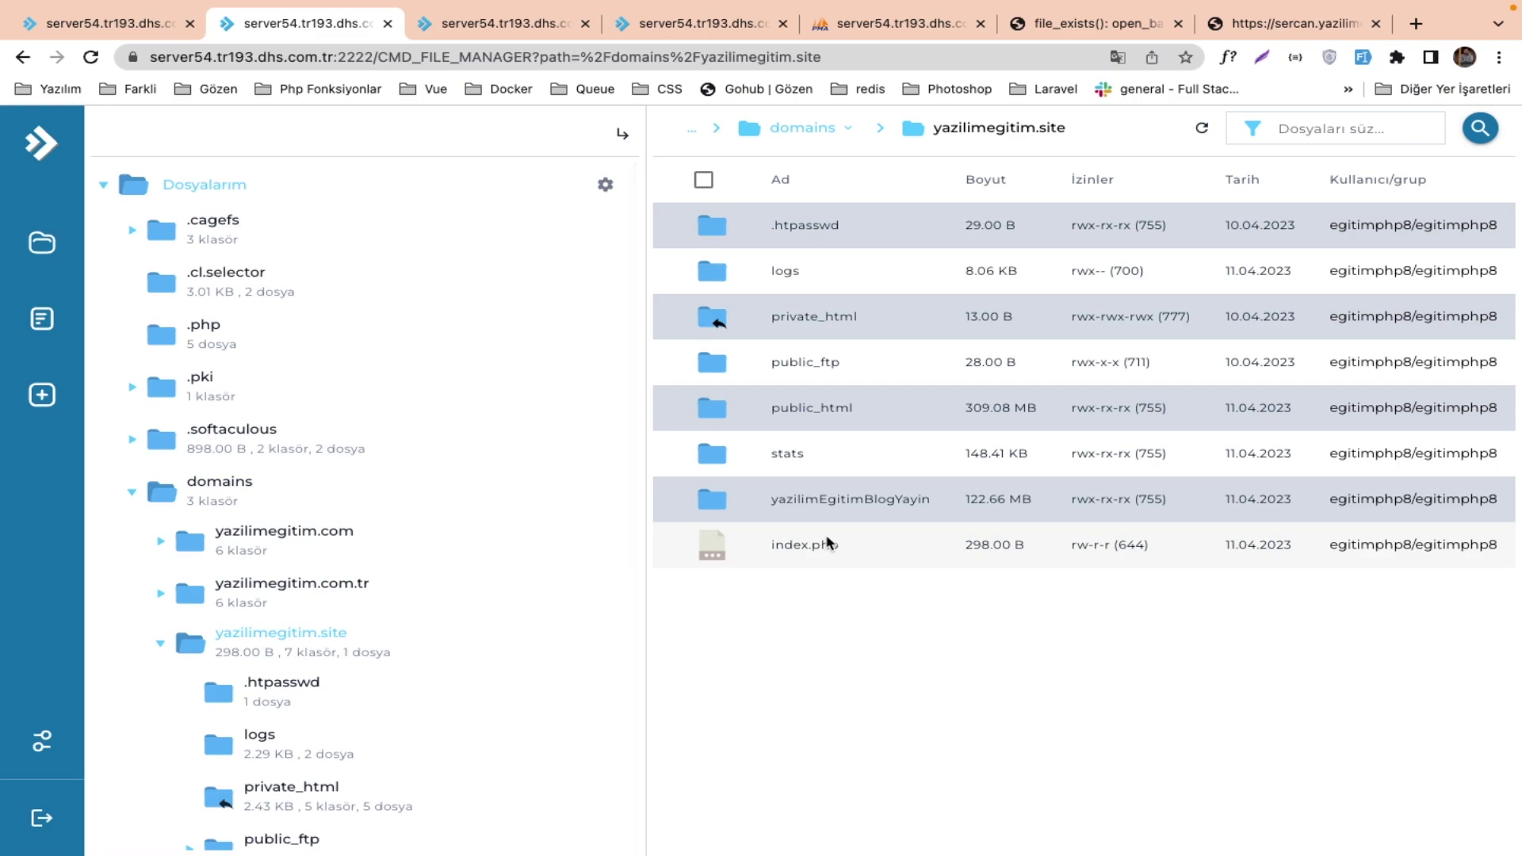
click(817, 407)
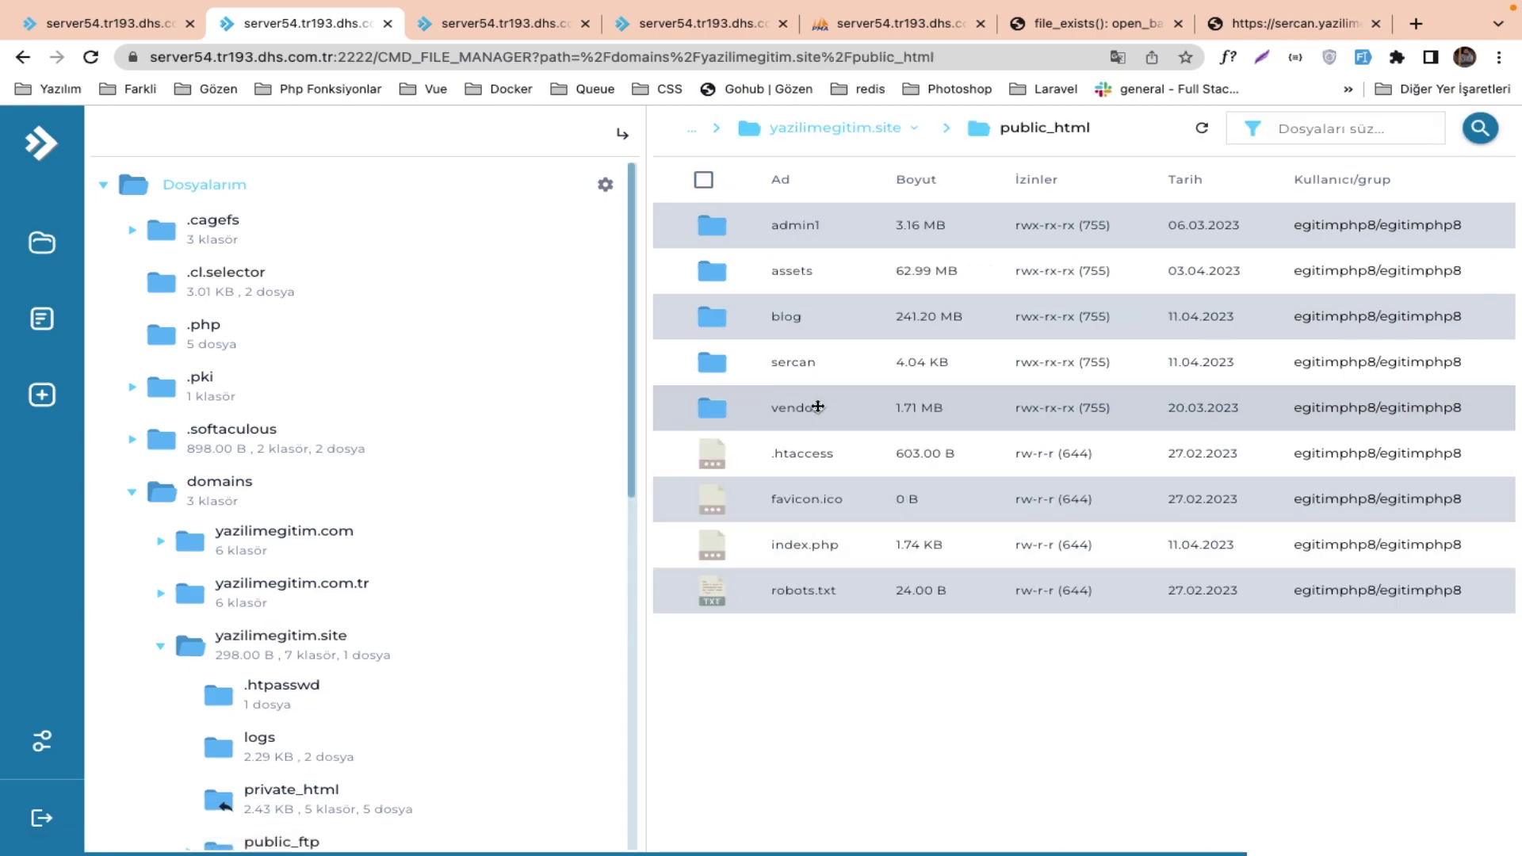
click(778, 317)
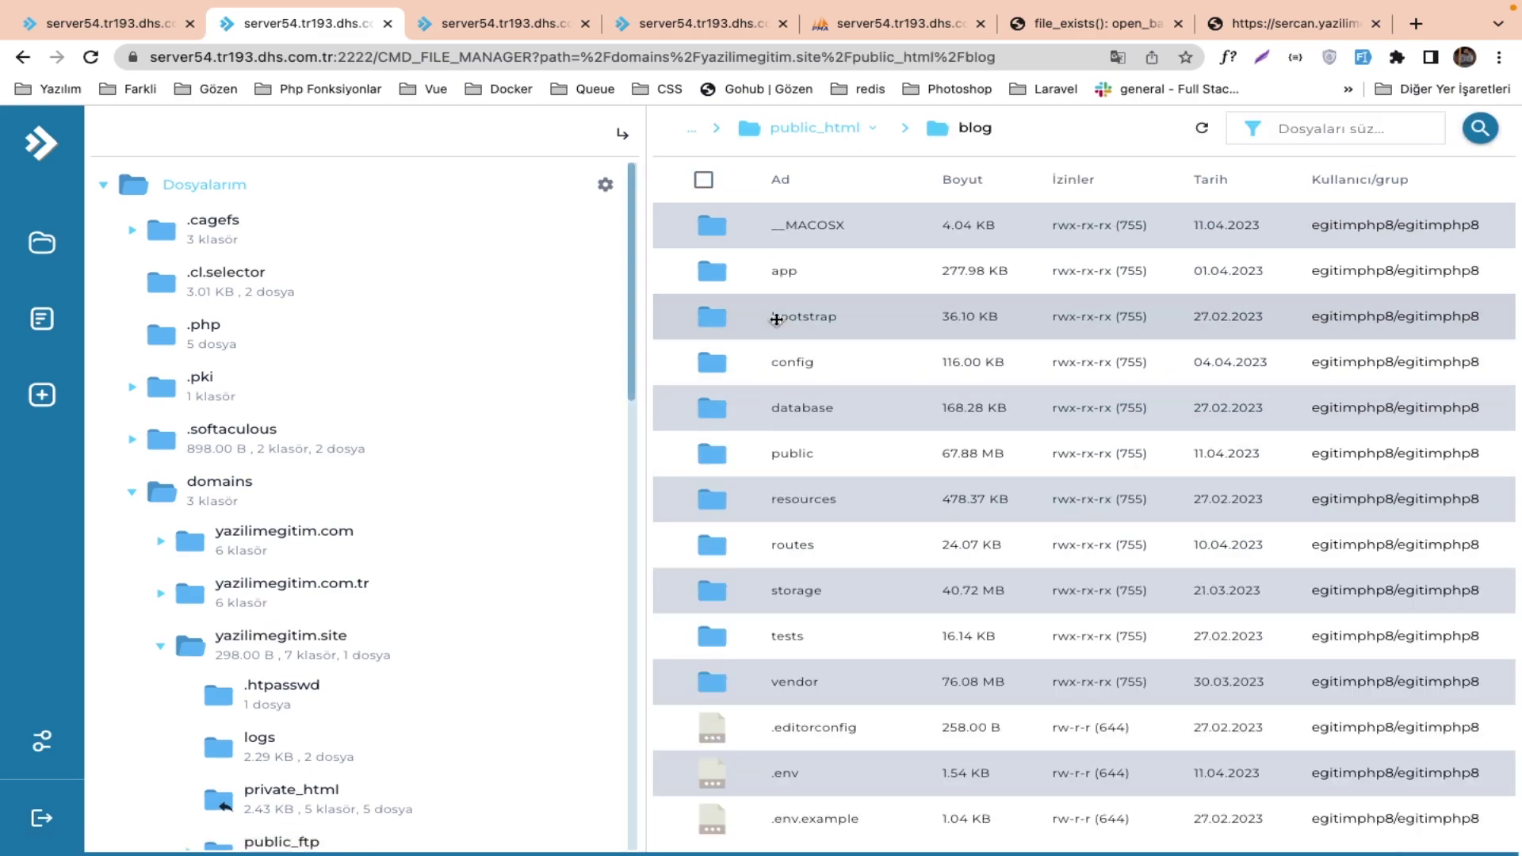
click(780, 577)
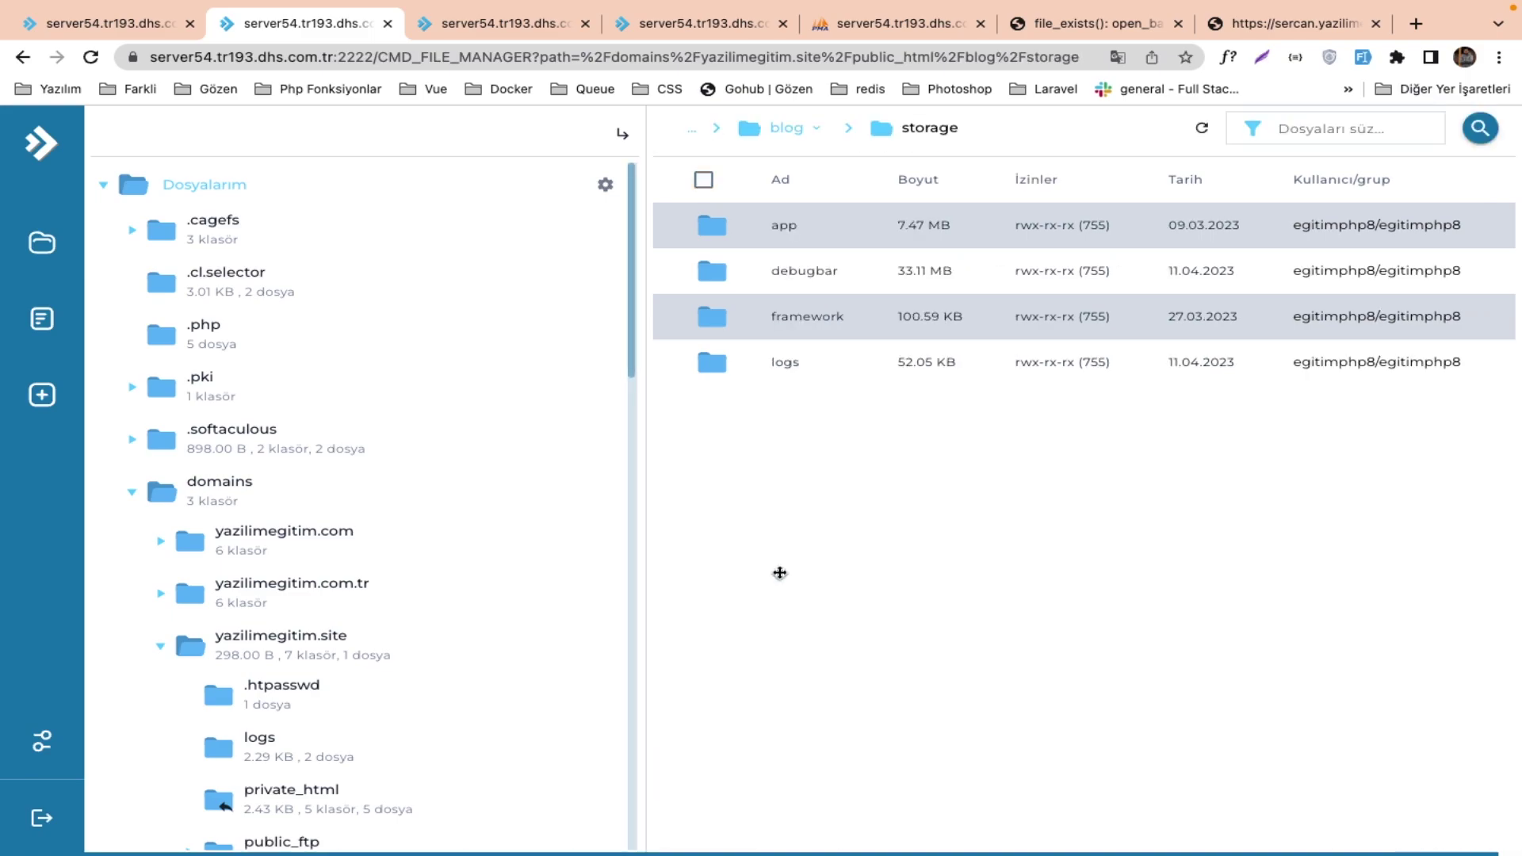
click(791, 234)
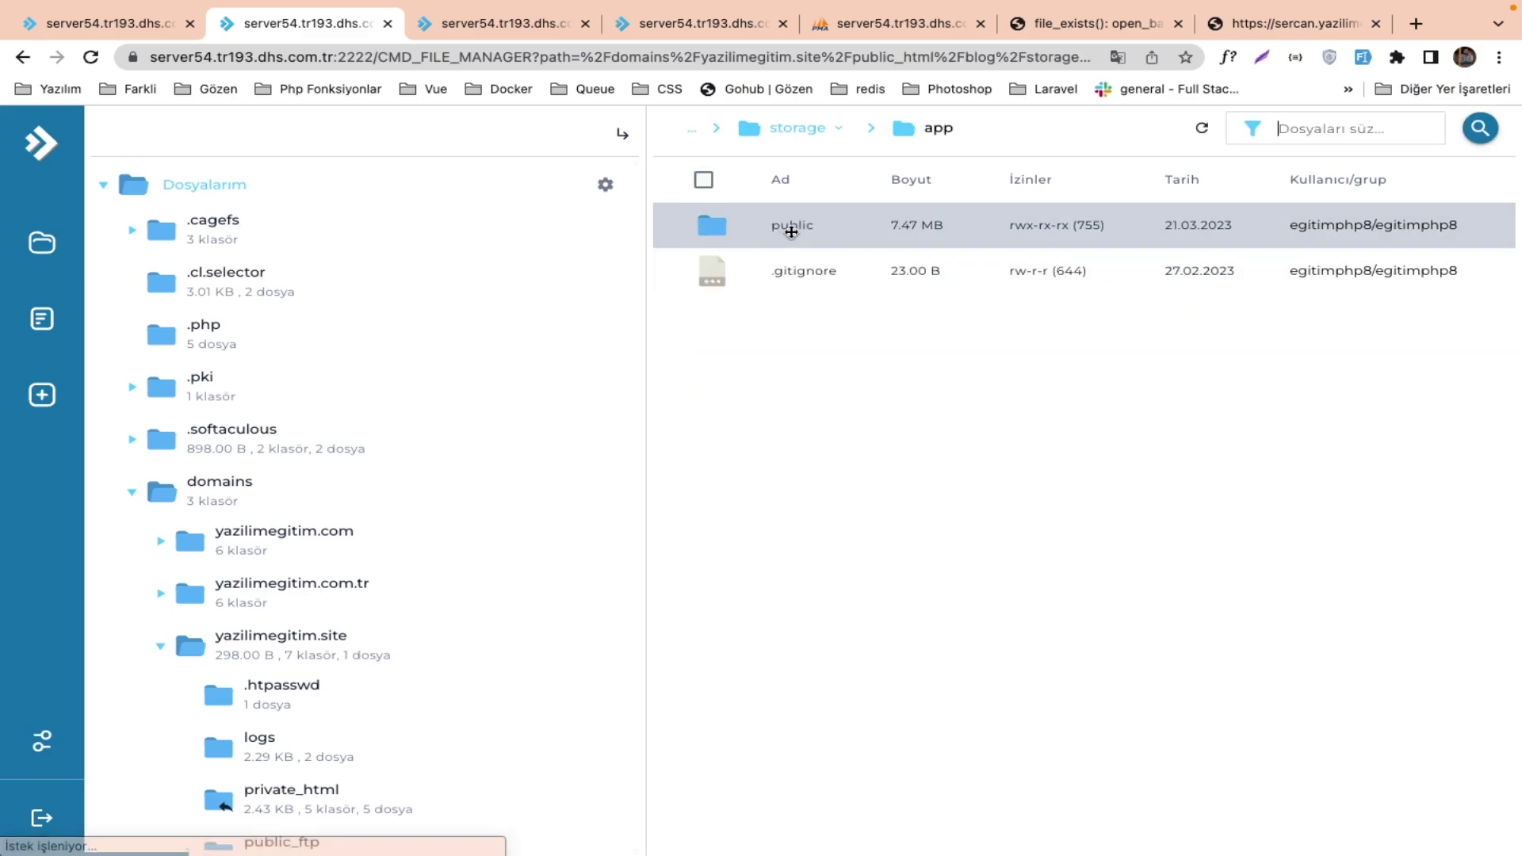
click(791, 231)
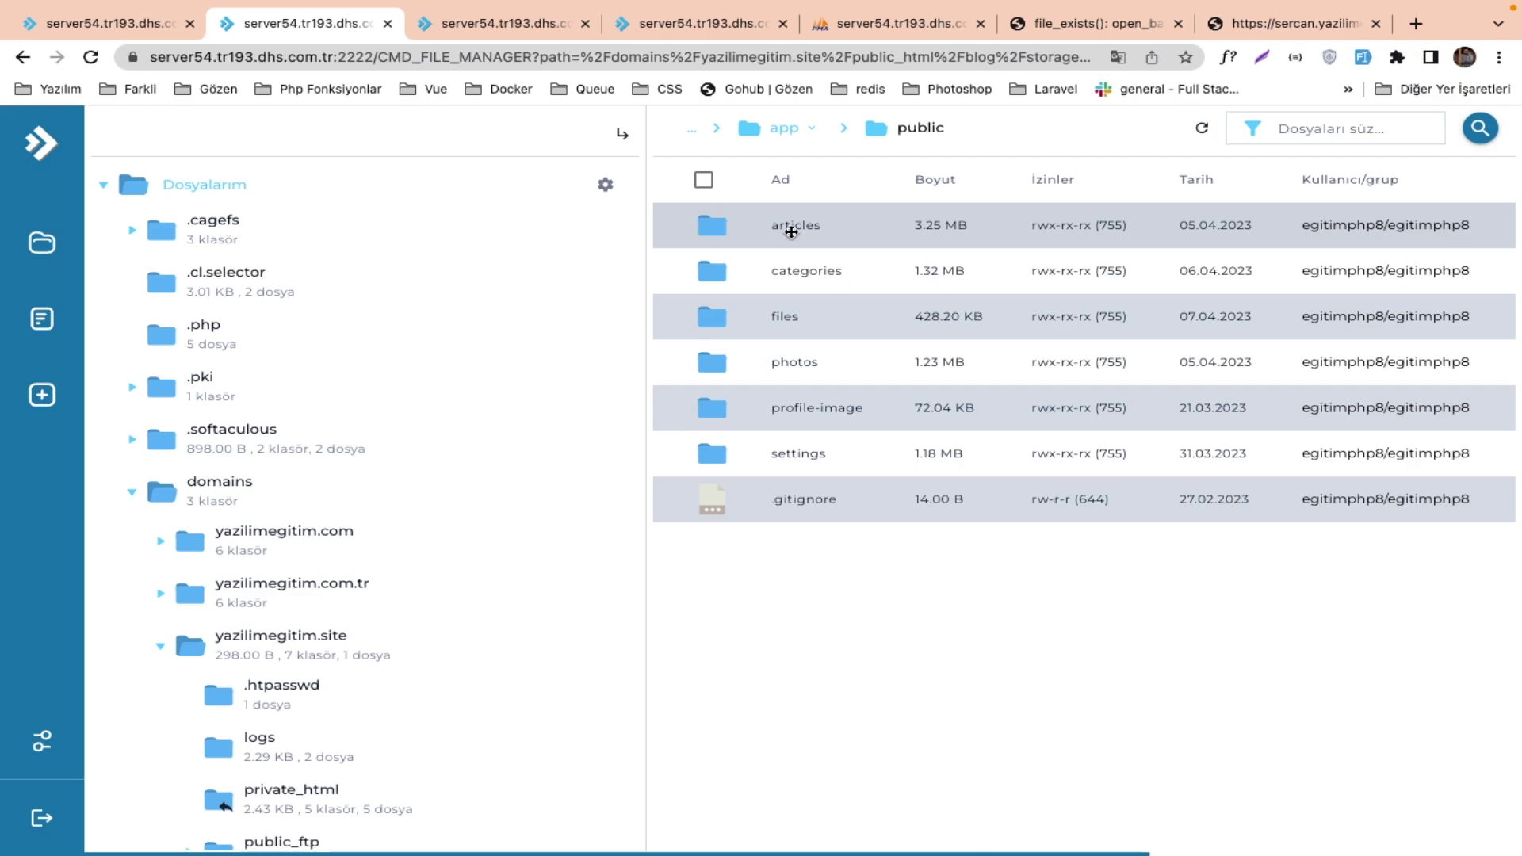
Close the browser tab with the yazilimEgitimBlogYayin .env and recheck each folder name in the index.php target and link paths.
click(481, 36)
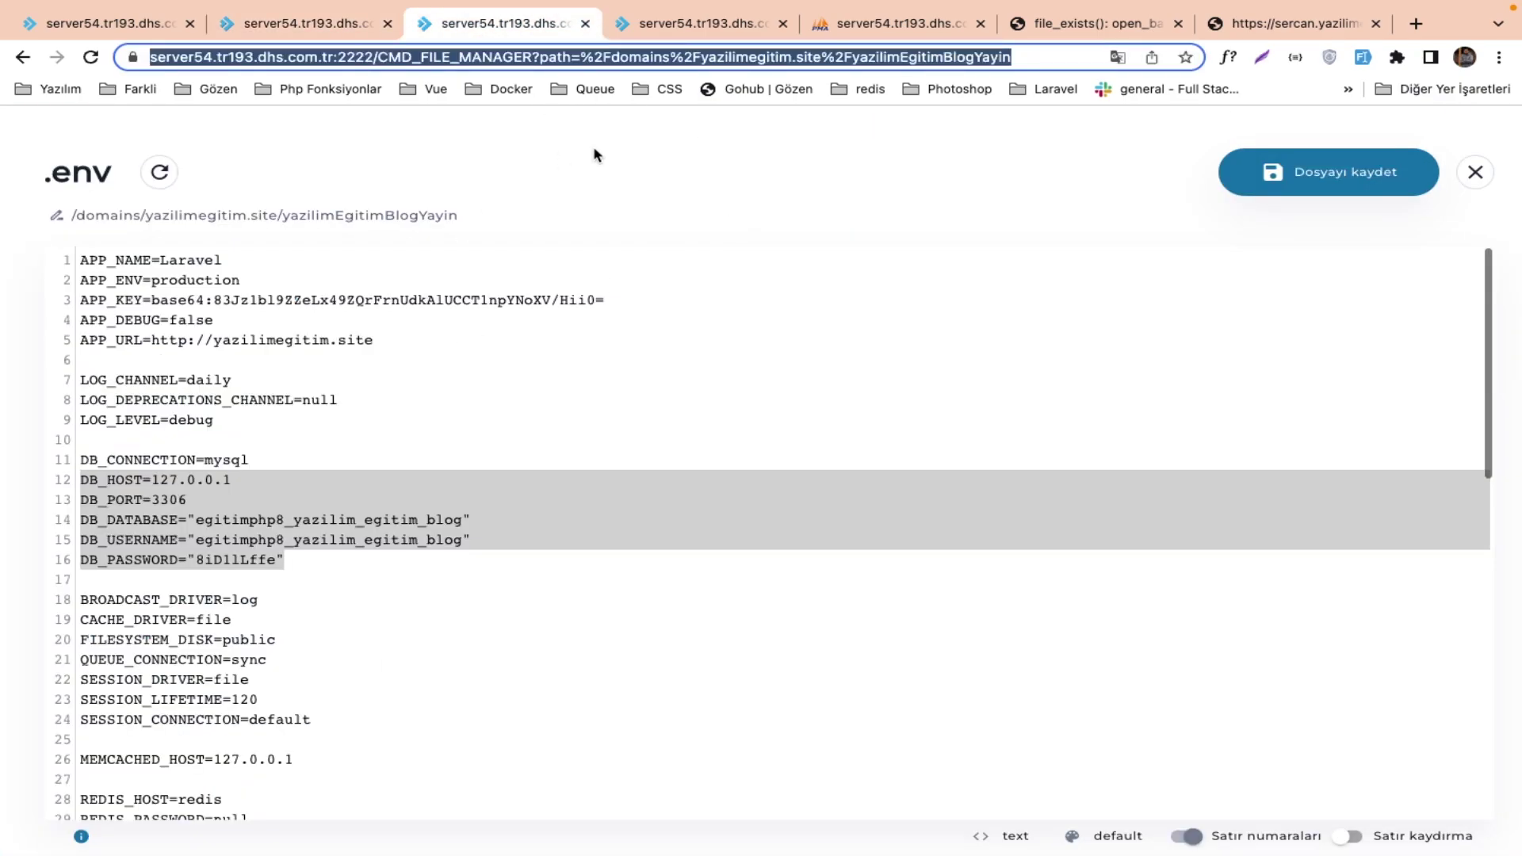
click(589, 28)
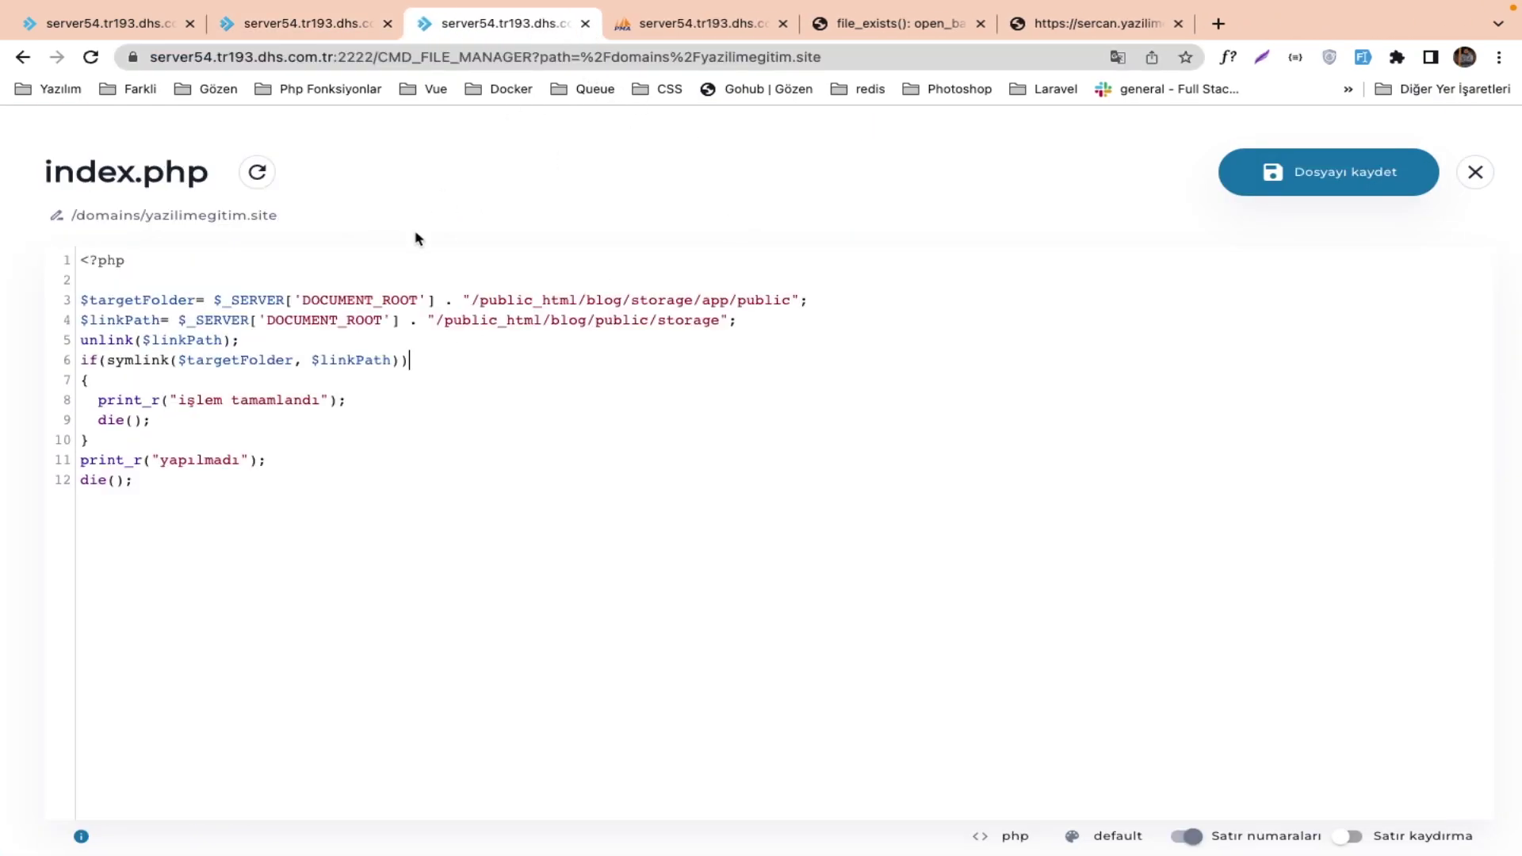
drag(469, 299, 531, 299)
double_click(572, 292)
double_click(653, 295)
click(704, 300)
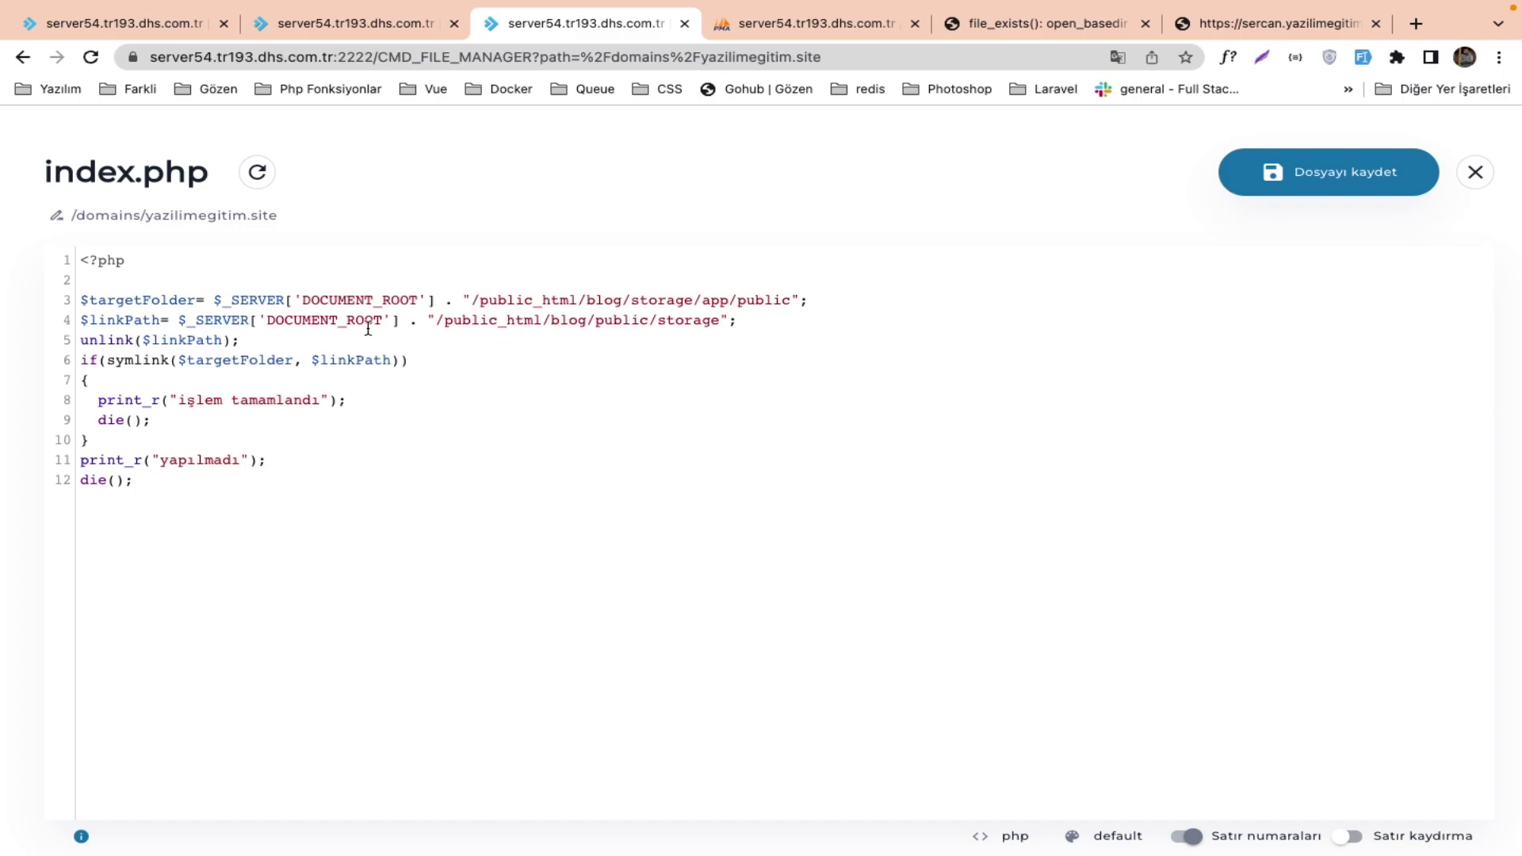
double_click(472, 331)
double_click(533, 320)
double_click(629, 320)
double_click(708, 321)
Rerun the symlink script by reloading the sercan.yazilimegitim.site page.
click(1242, 24)
key(super+r)
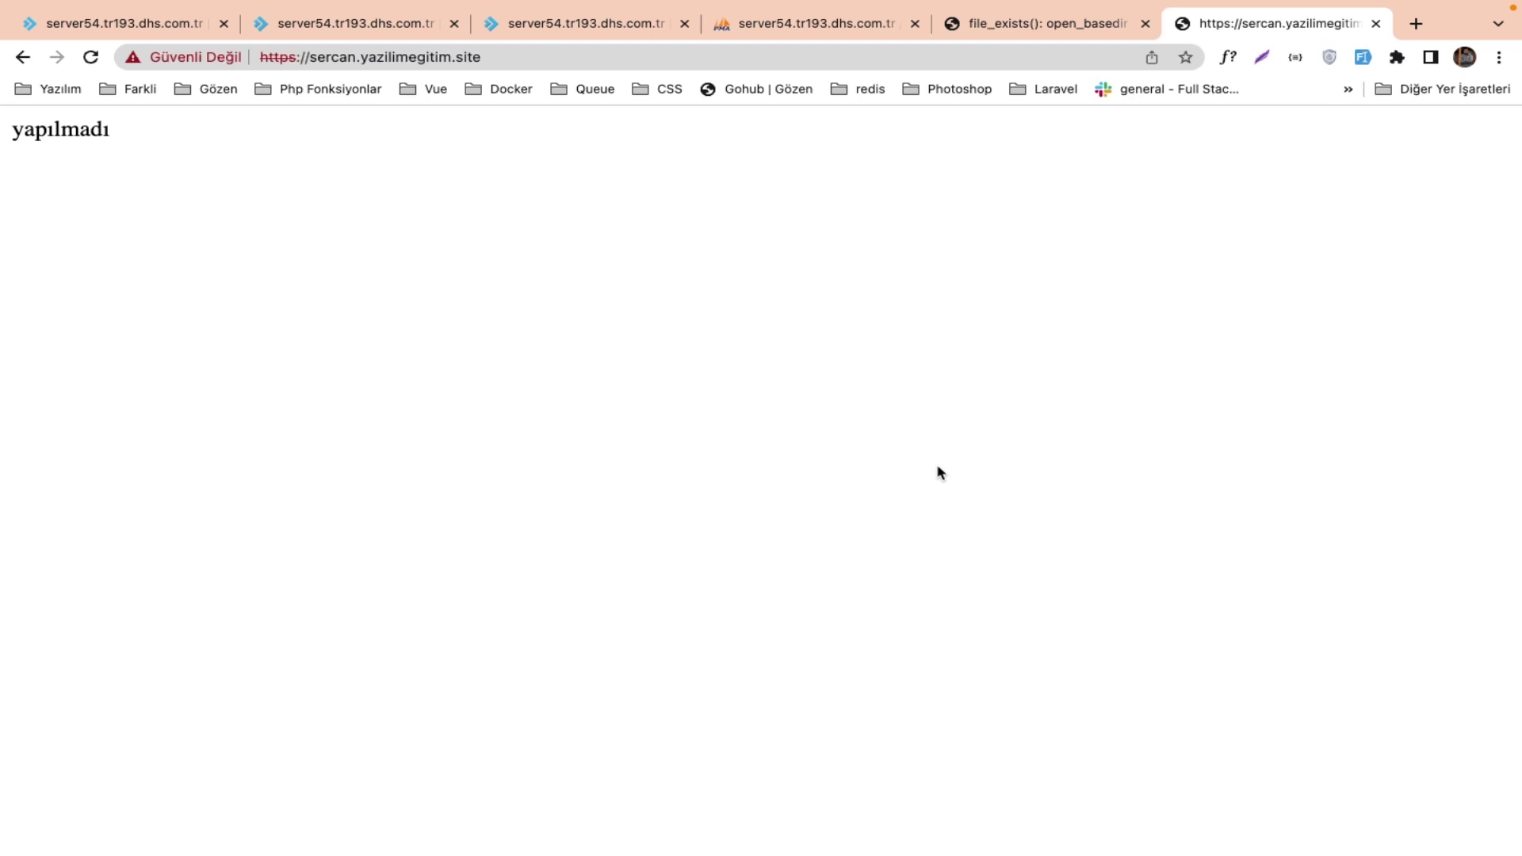
Switch to the eloquentDatabase project in PhpStorm.
key(ctrl+Right)
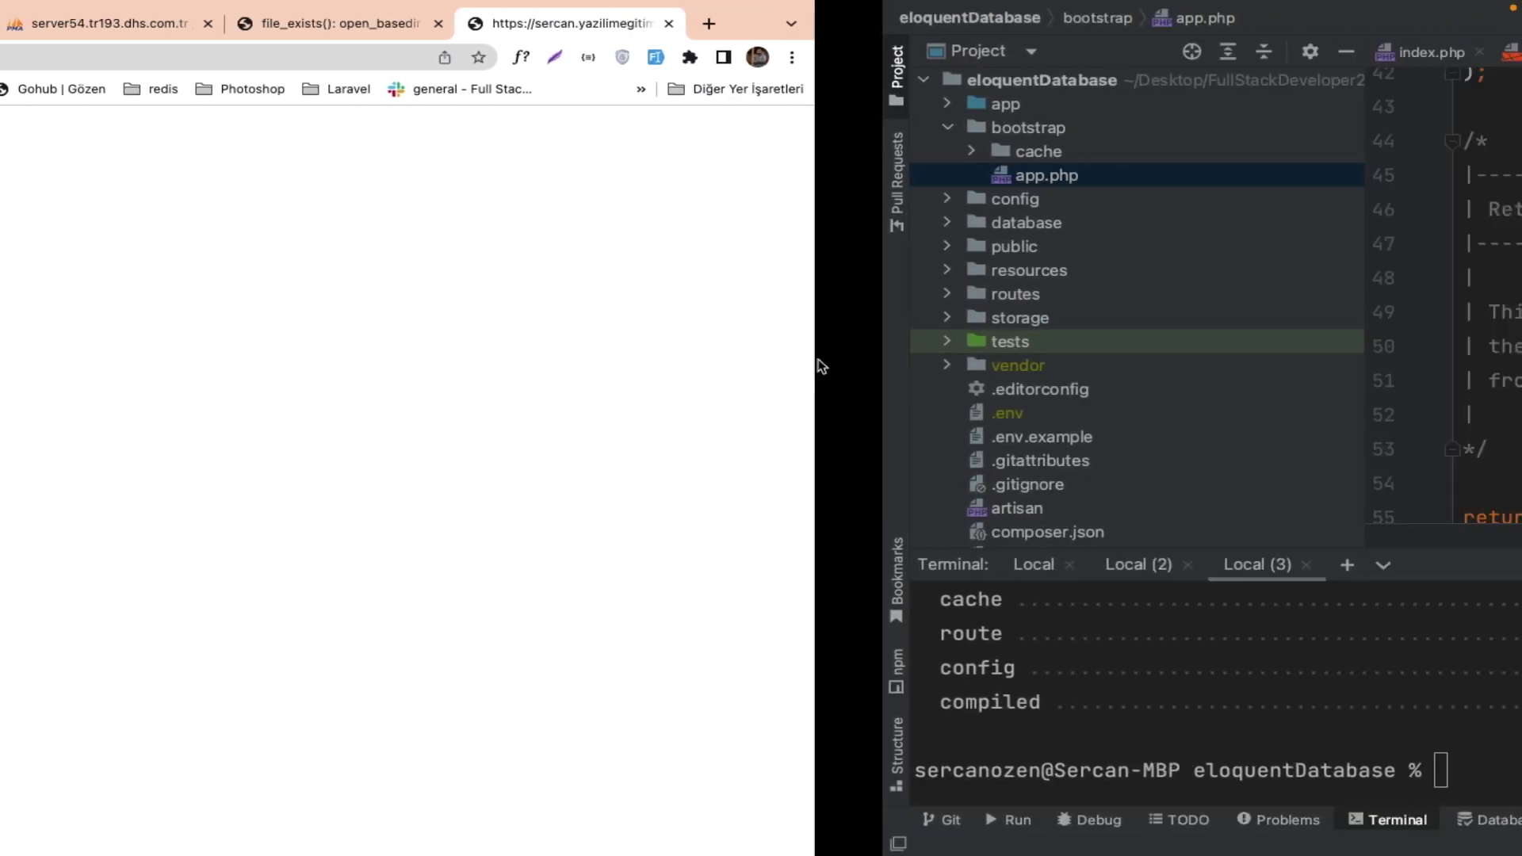
key(ctrl+Left)
key(ctrl+Left)
key(ctrl+Right)
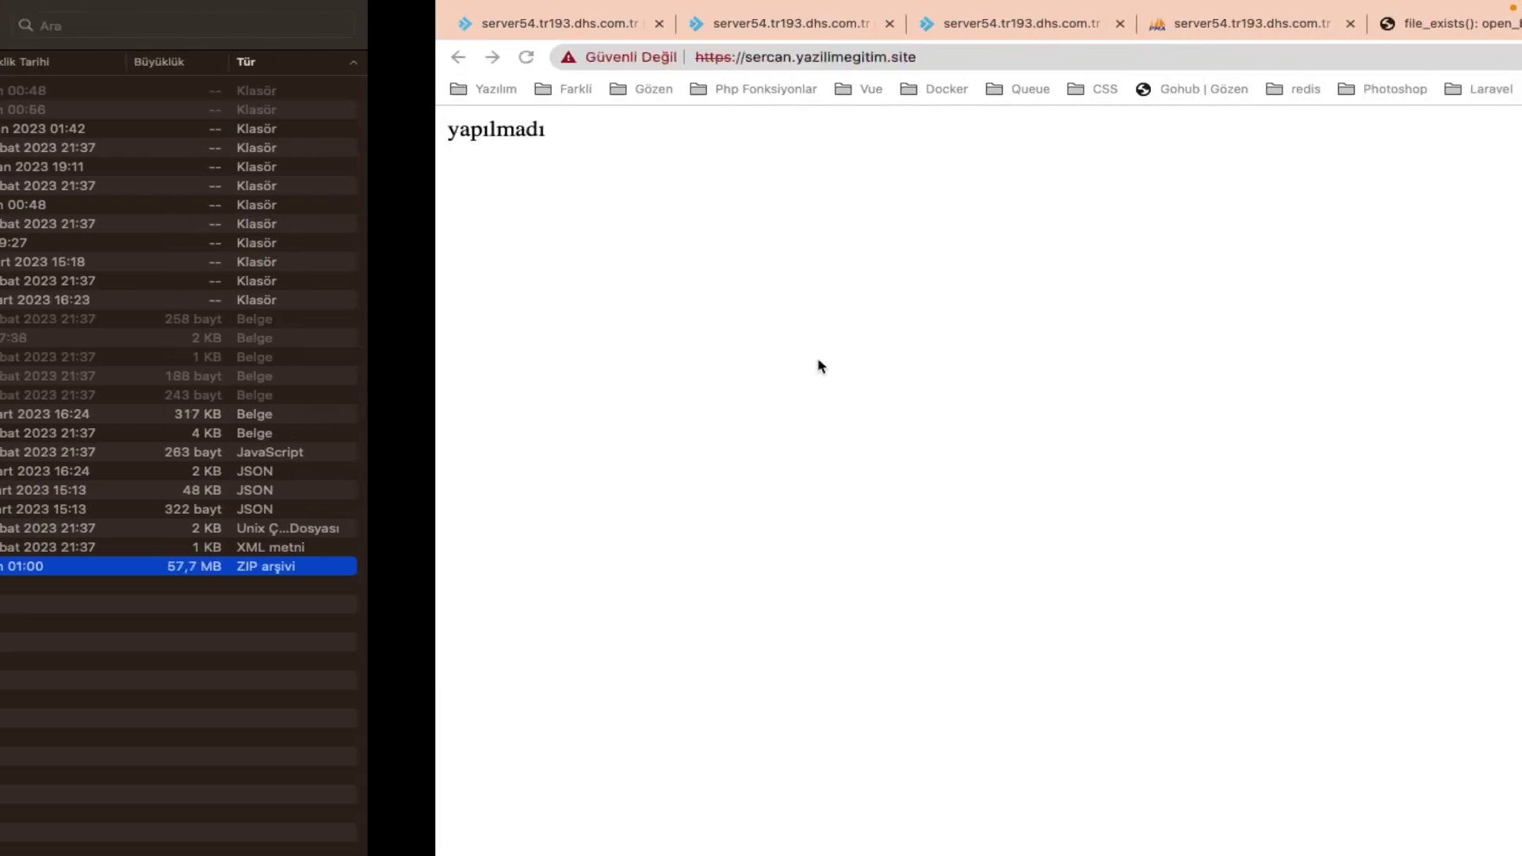
key(ctrl+Right)
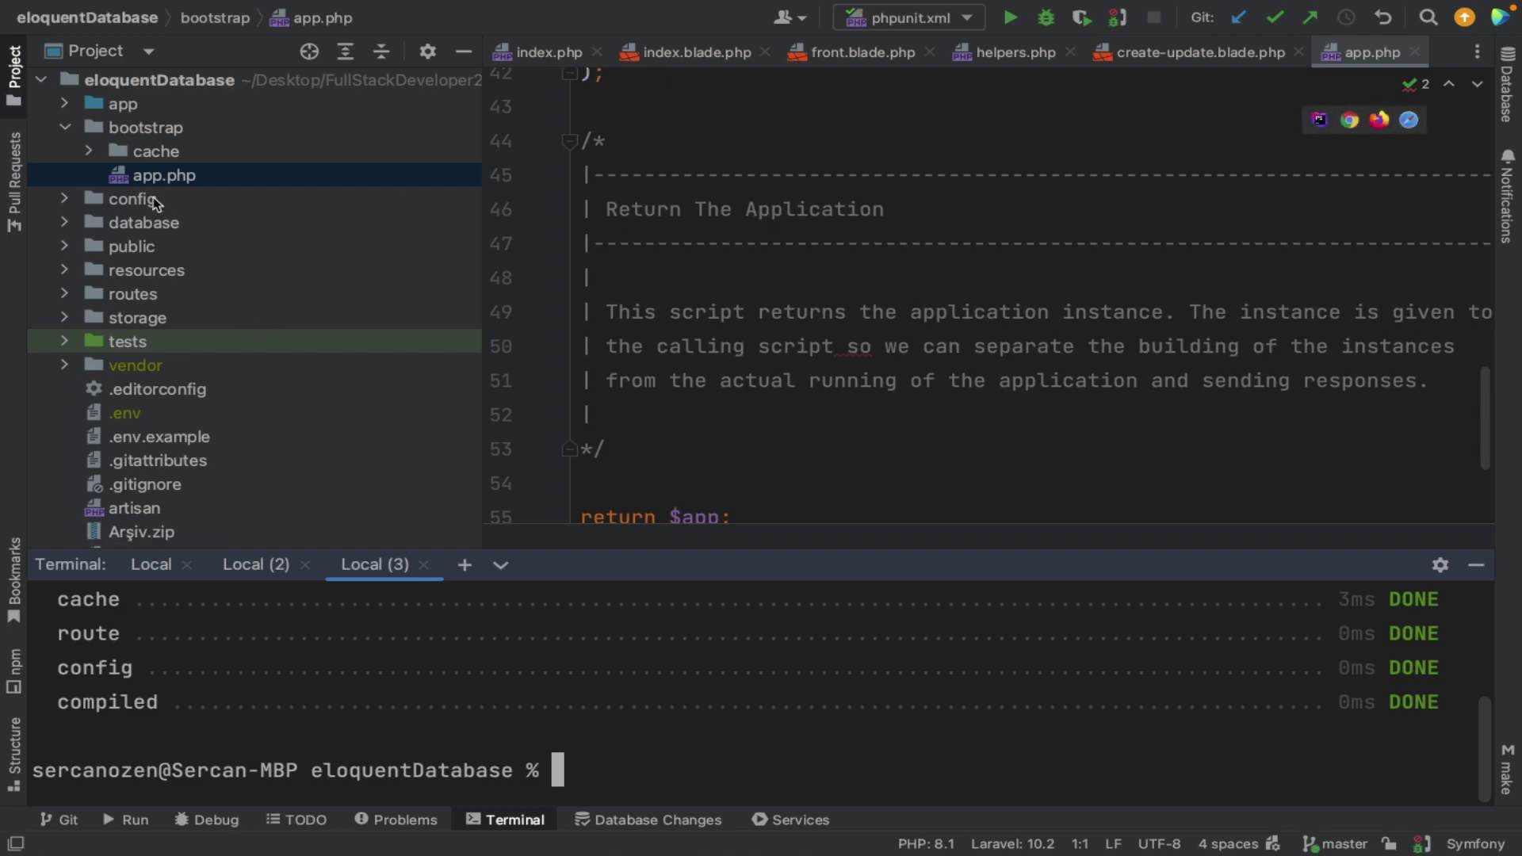
Inspect the project's public folder and select everything in it from admin1 to robots.txt, leaving out storage.
click(41, 80)
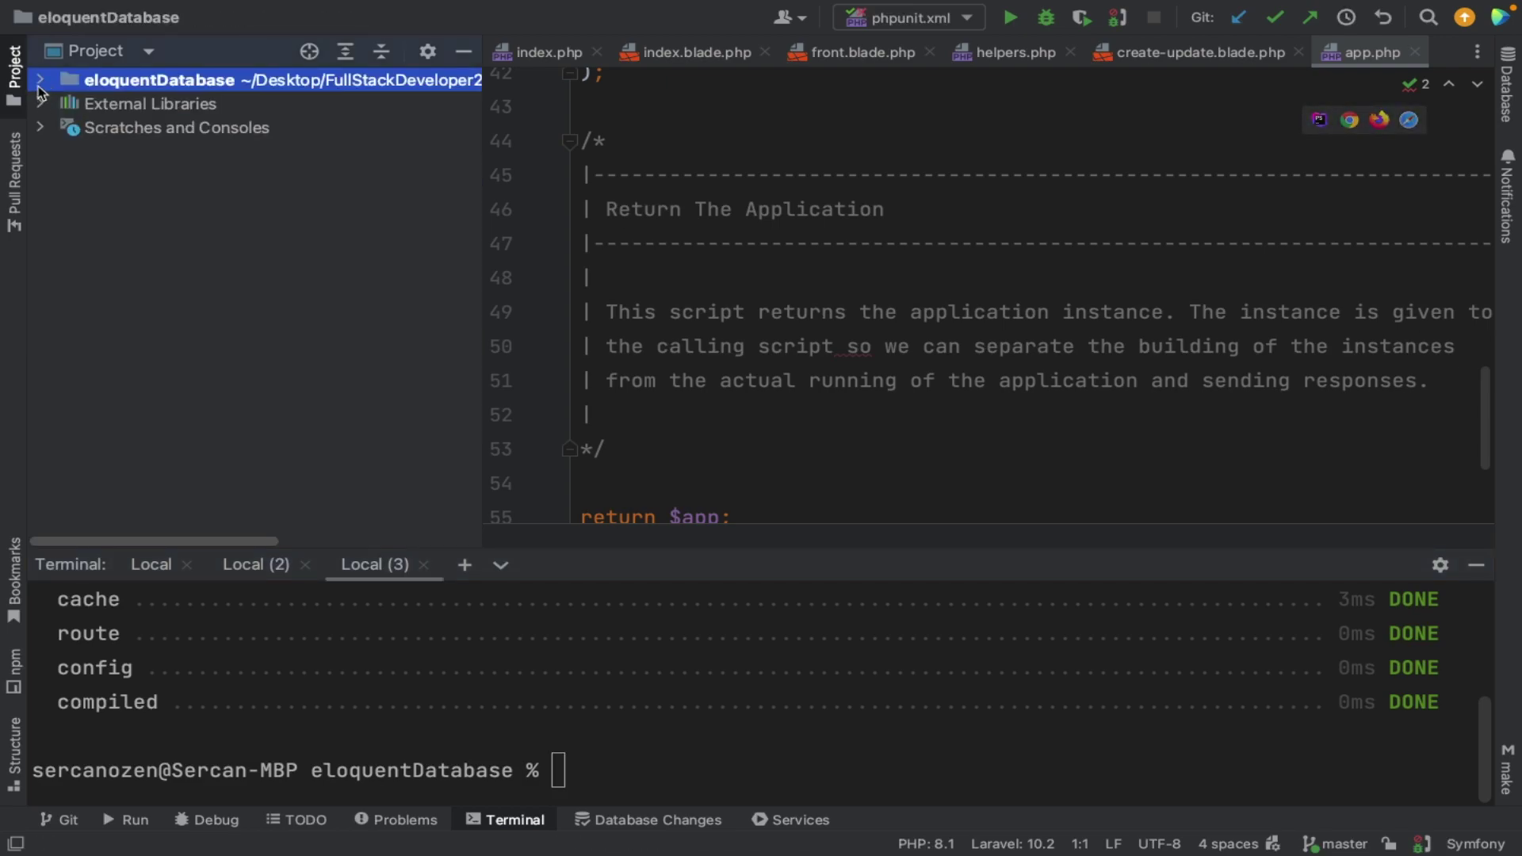
click(38, 81)
click(65, 199)
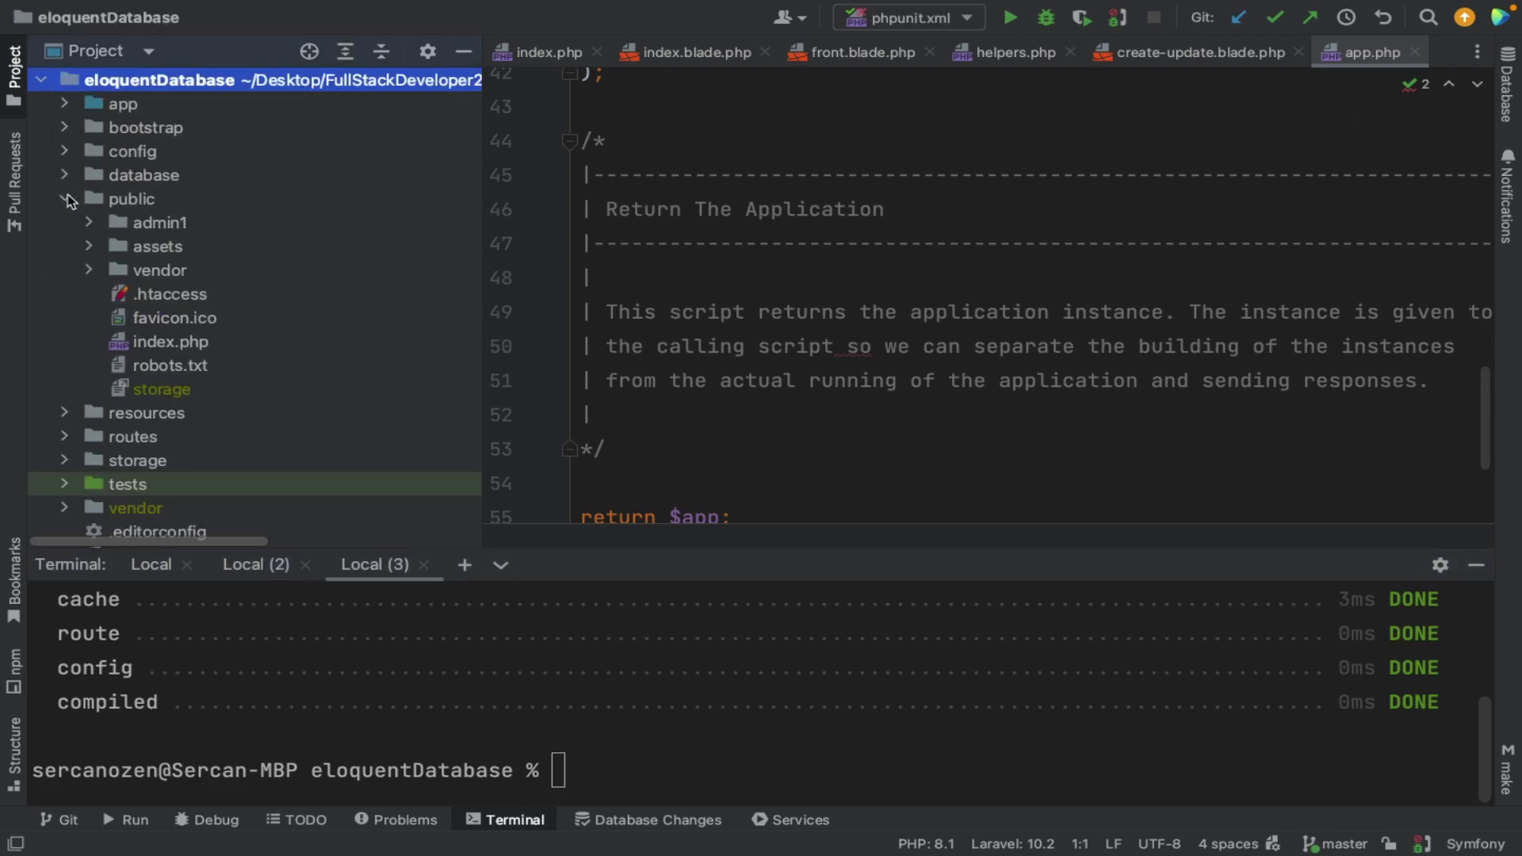
click(165, 388)
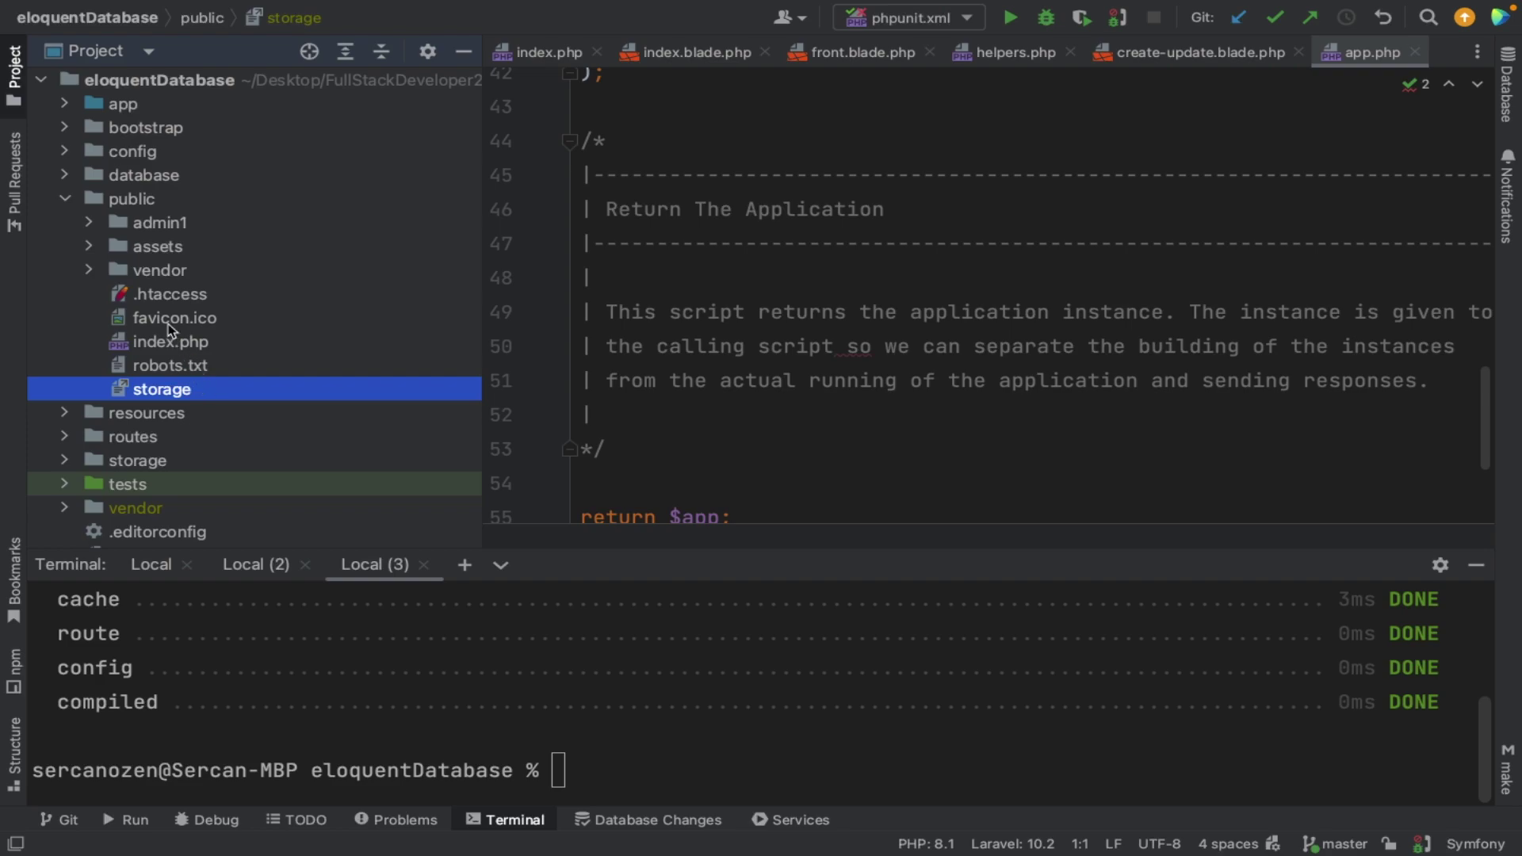
click(135, 230)
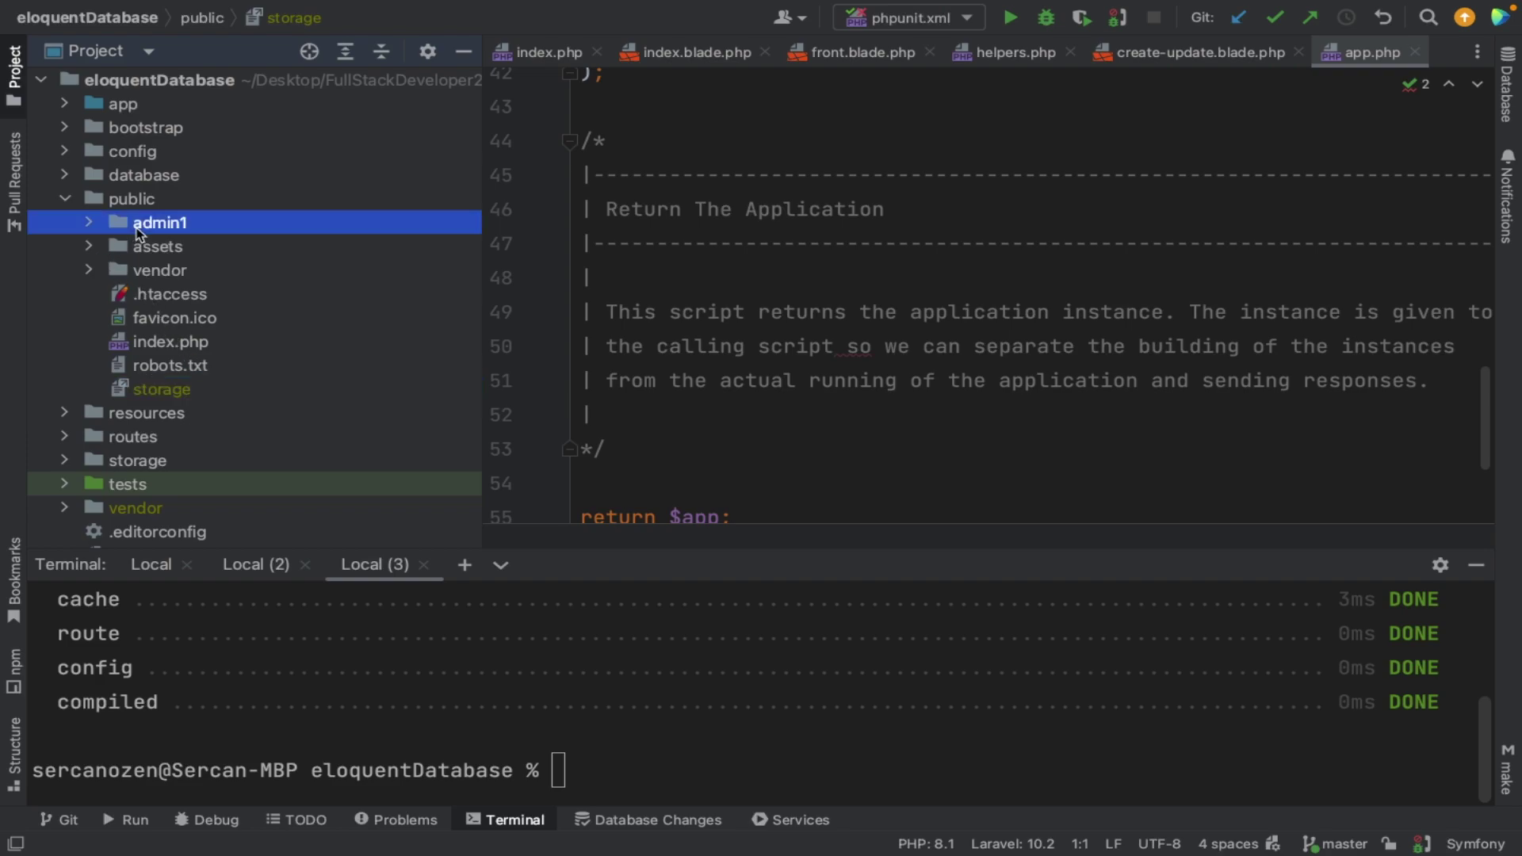
shift+click(150, 363)
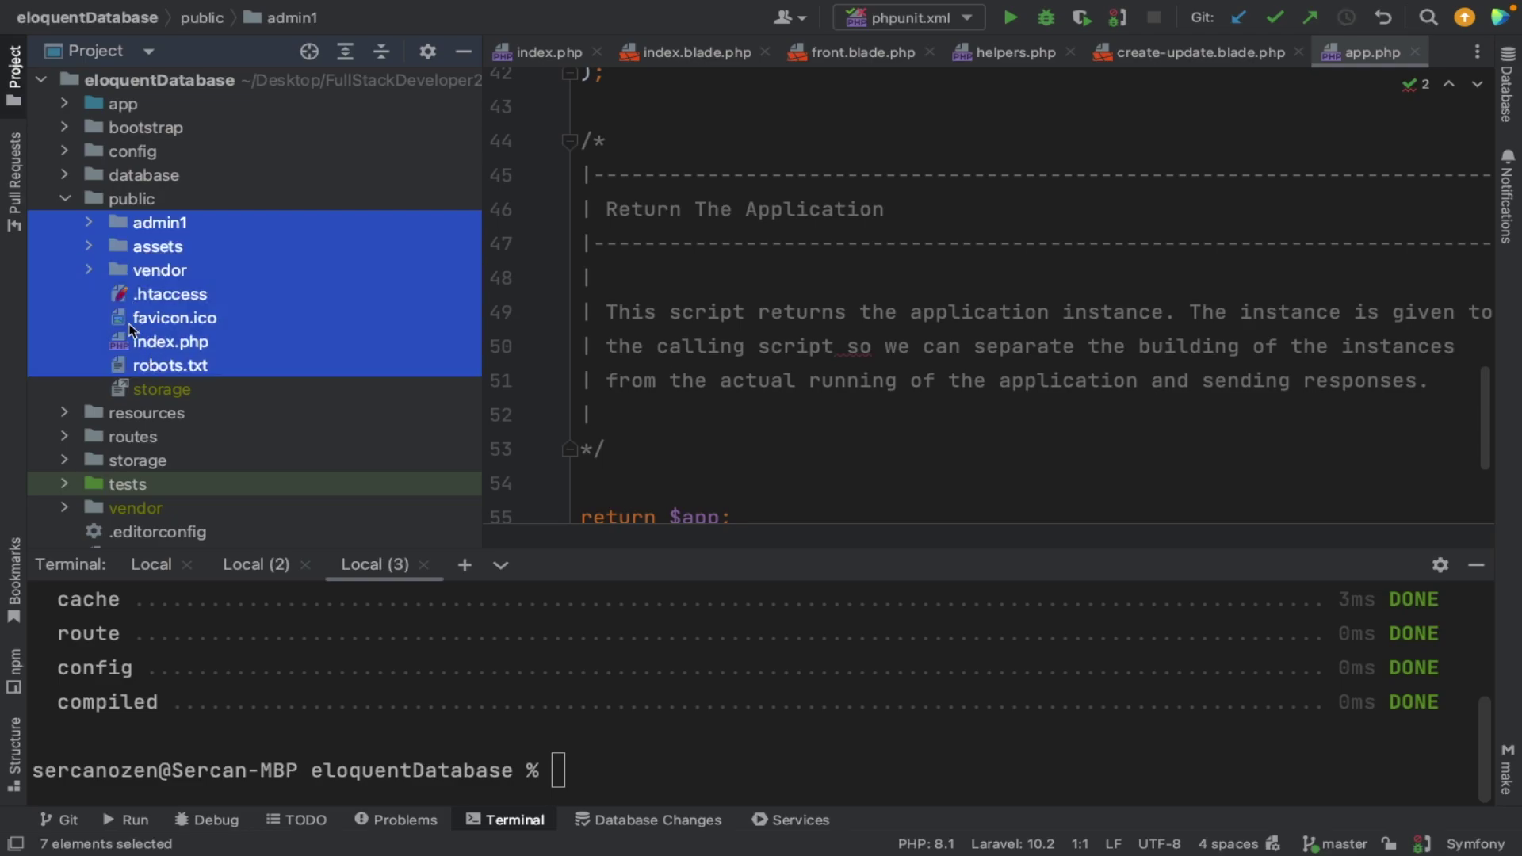
Switch to Finder and open the eloquentDatabase project's public folder.
key(ctrl+Left)
key(ctrl+Up)
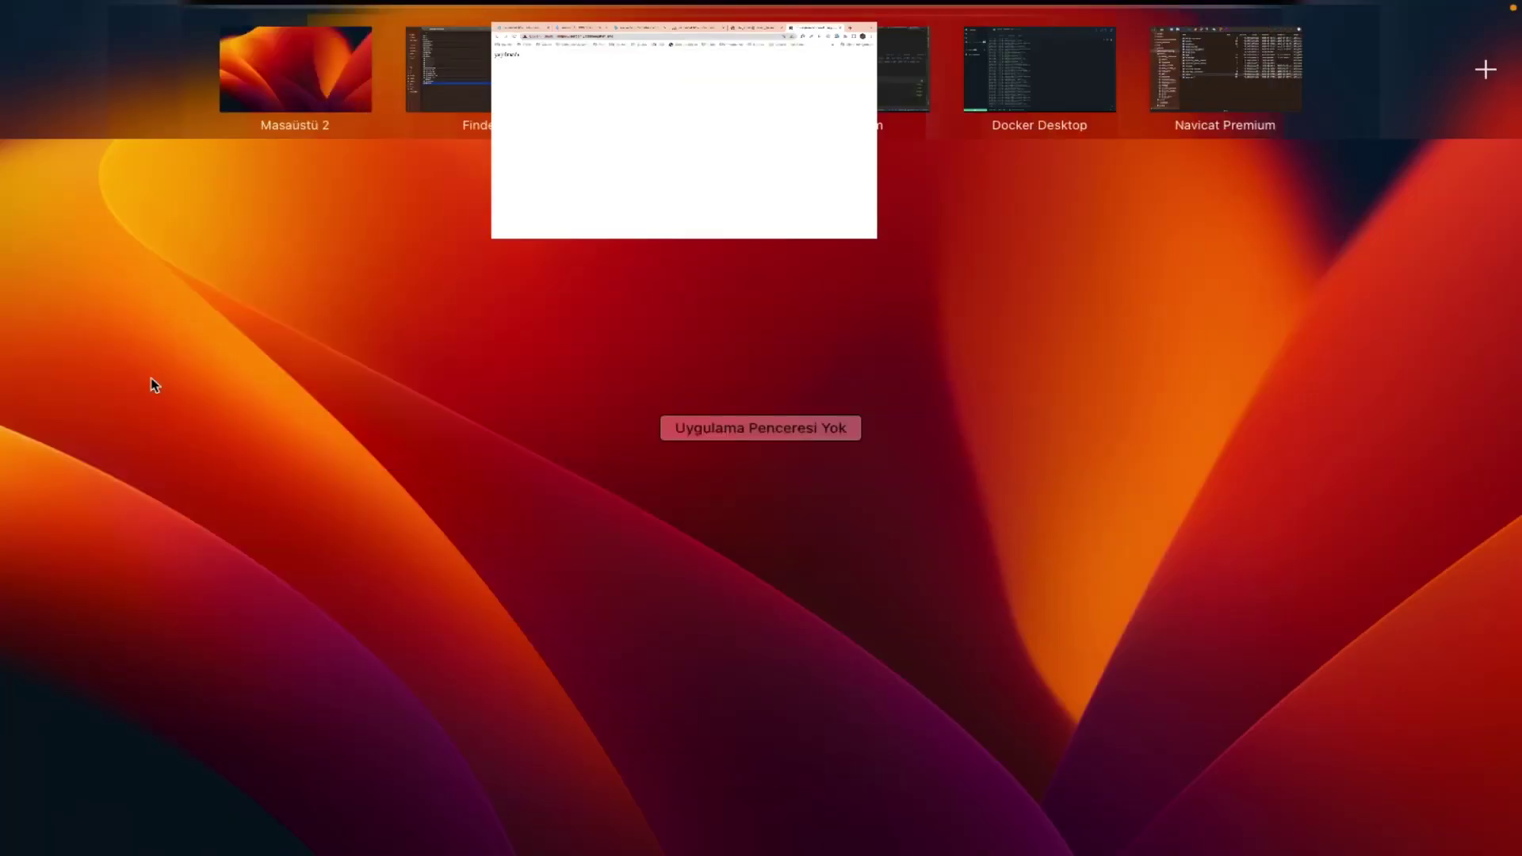
click(445, 73)
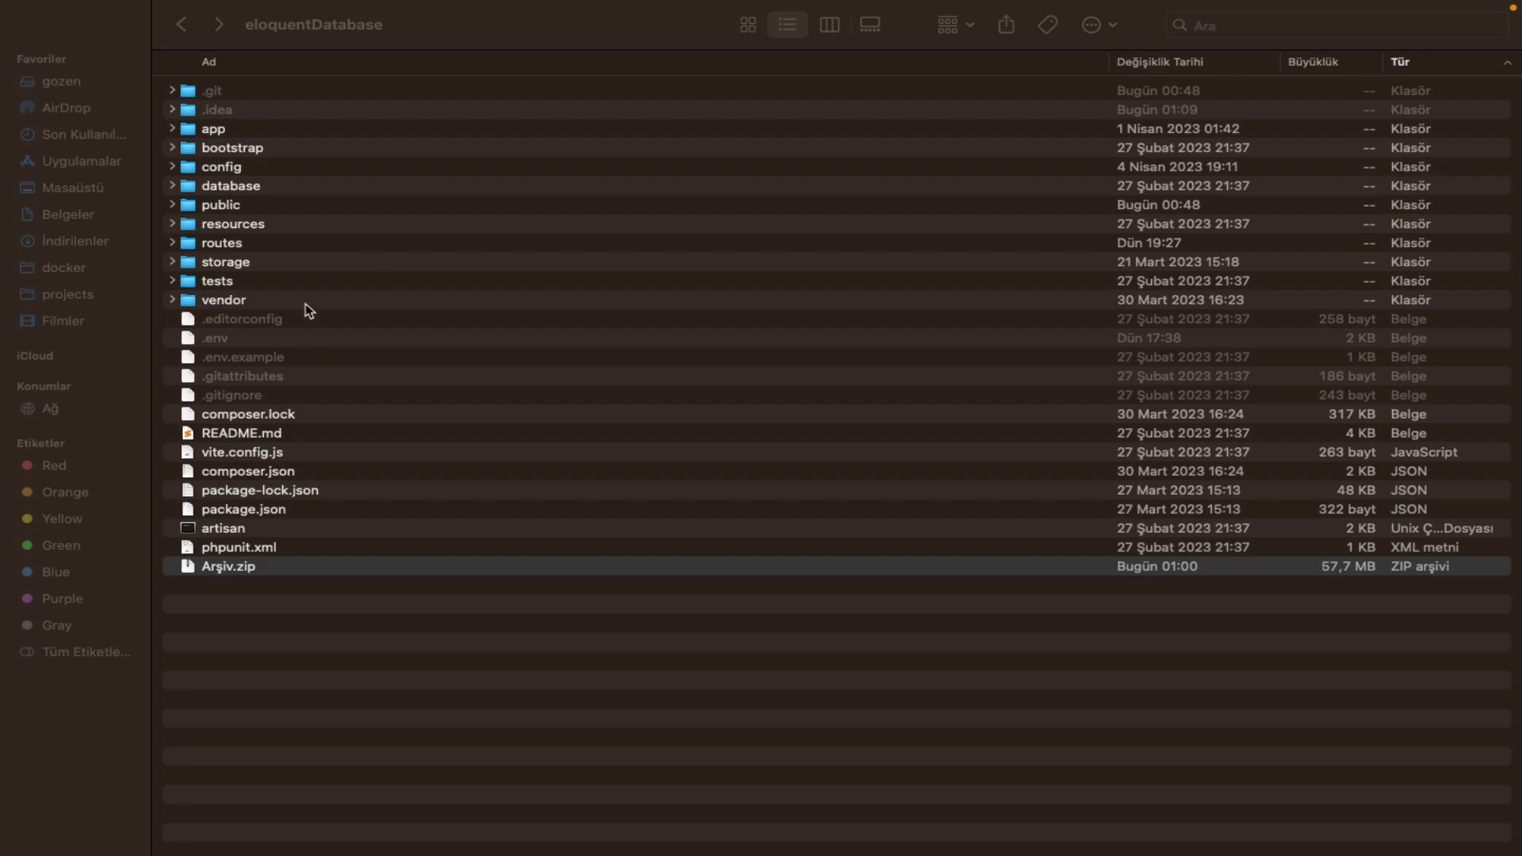
double_click(238, 205)
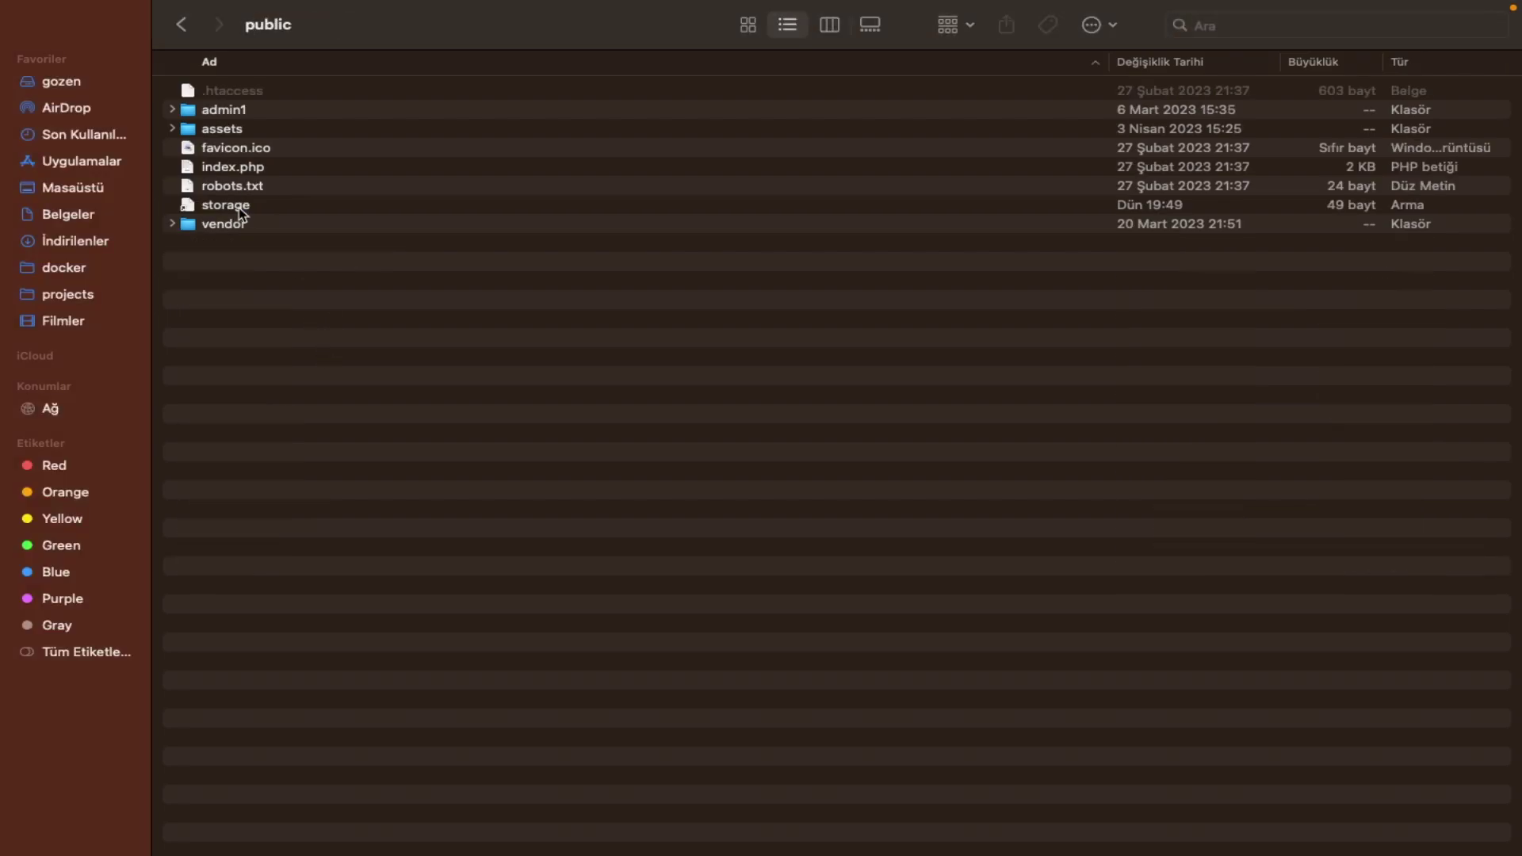
Compress all items in the local public folder except storage into a zip archive.
click(241, 224)
key(super+a)
super+click(235, 213)
right_click(273, 185)
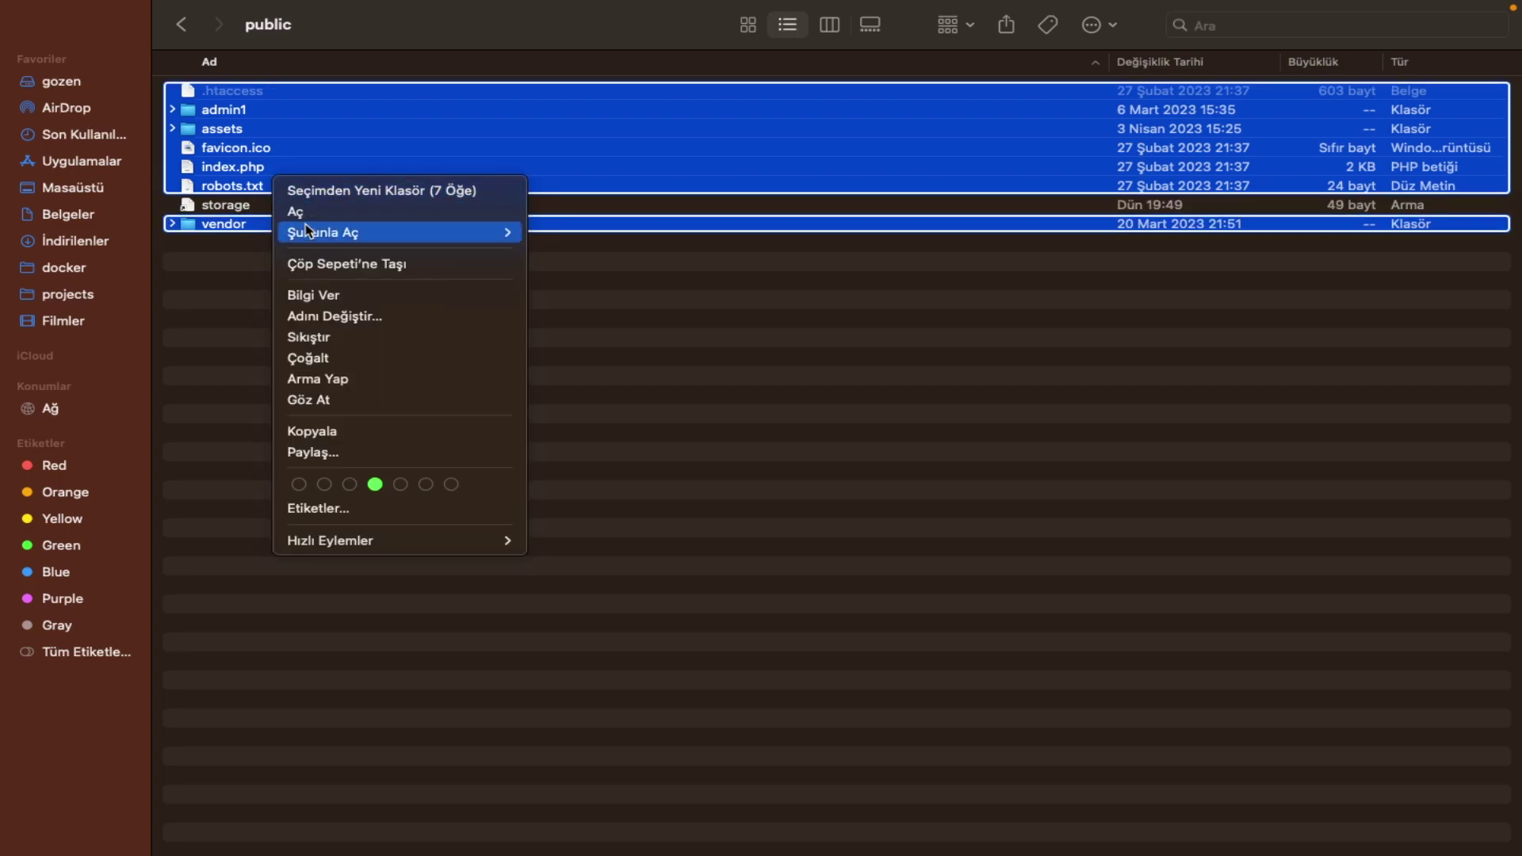
click(310, 338)
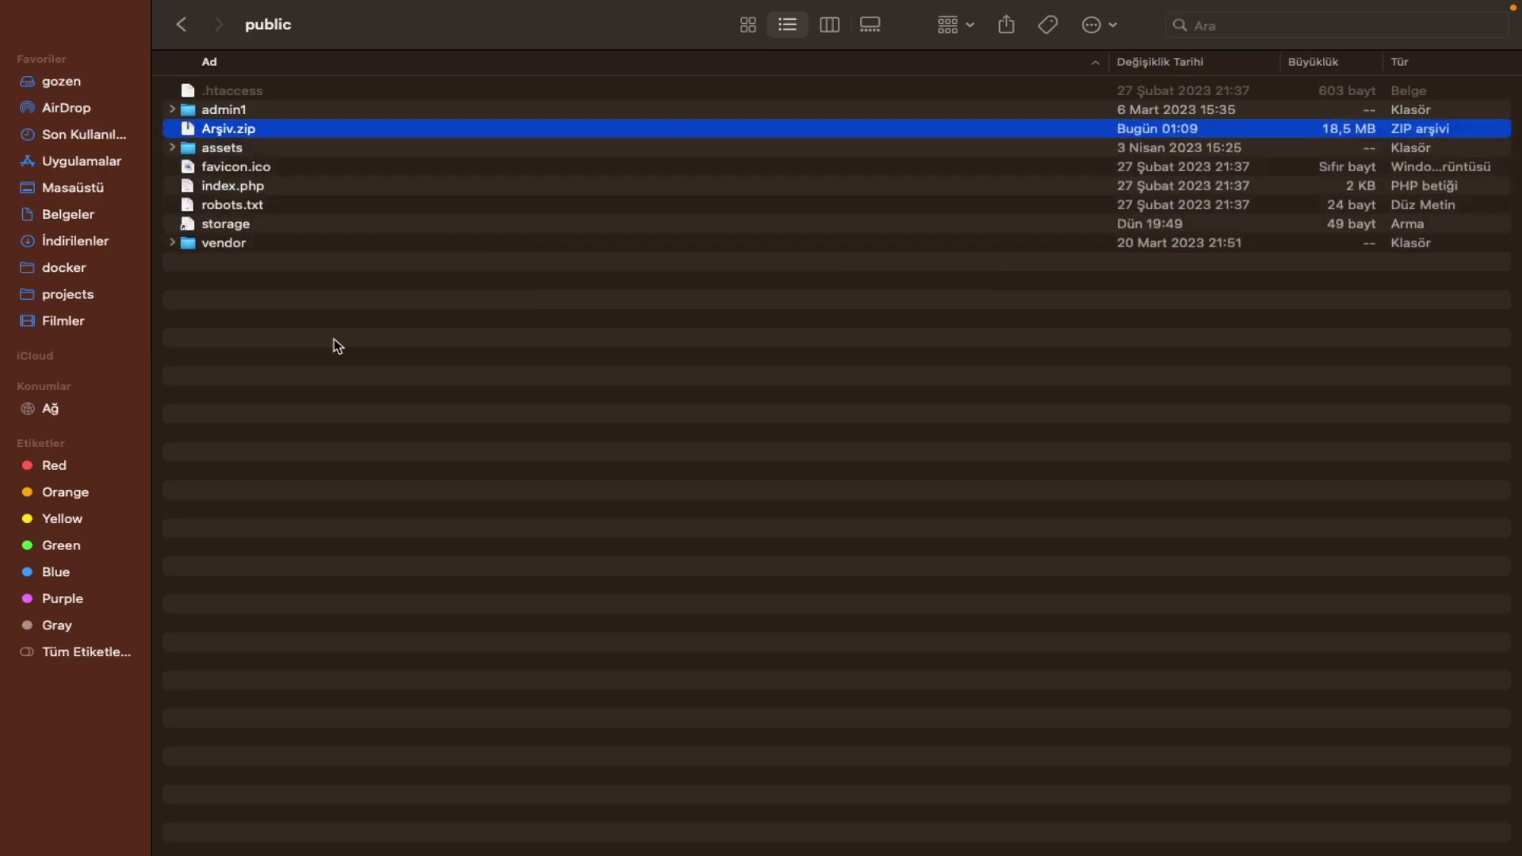
Switch to Chrome and review the symlink condition block in the yazilimegitim.site index.php script.
key(ctrl+Left)
key(ctrl+Right)
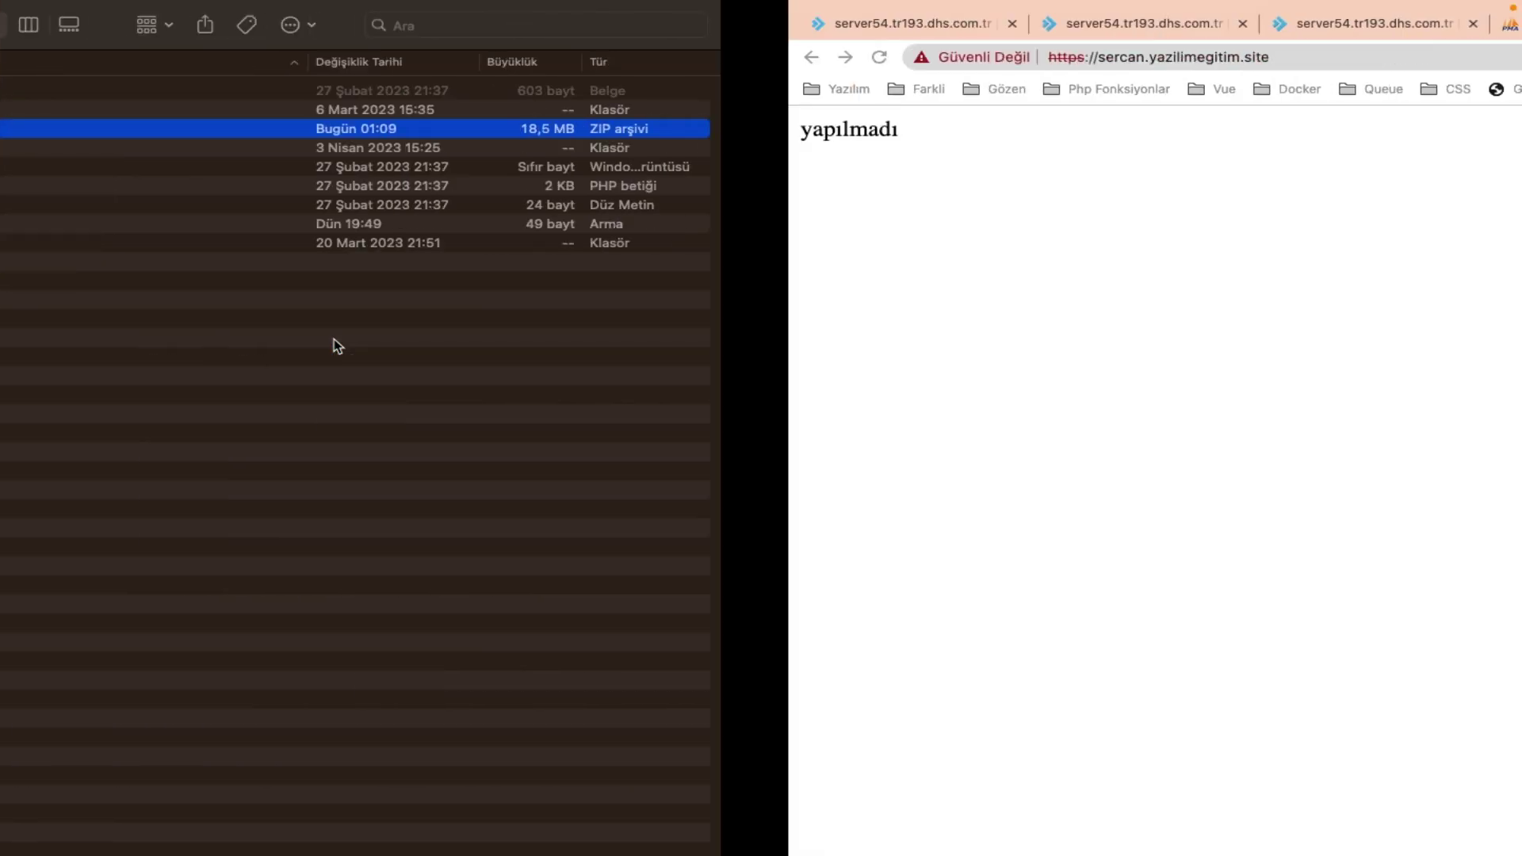
click(1086, 25)
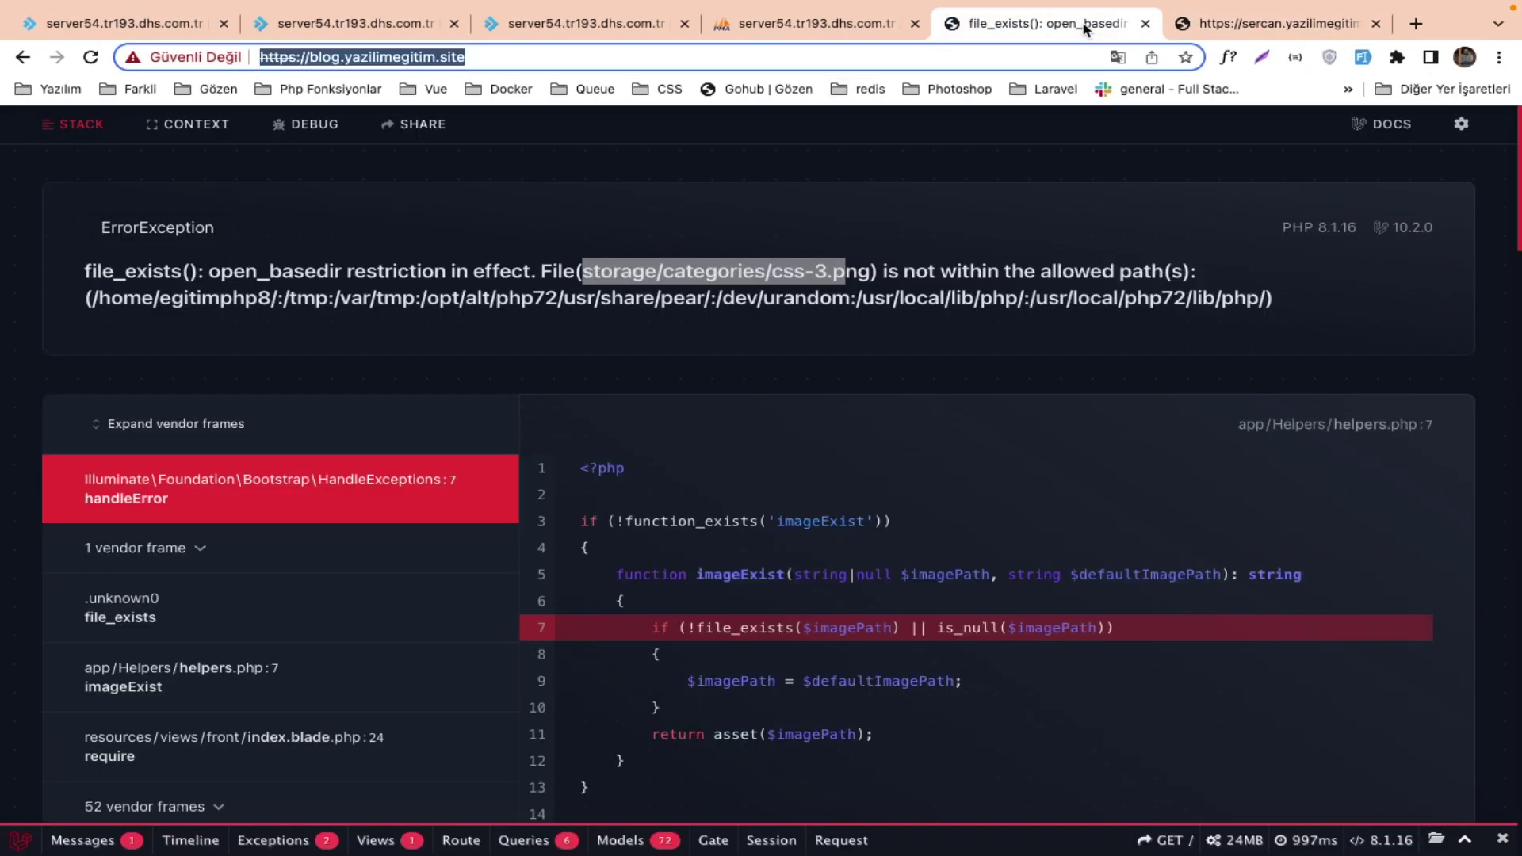
click(755, 23)
click(607, 36)
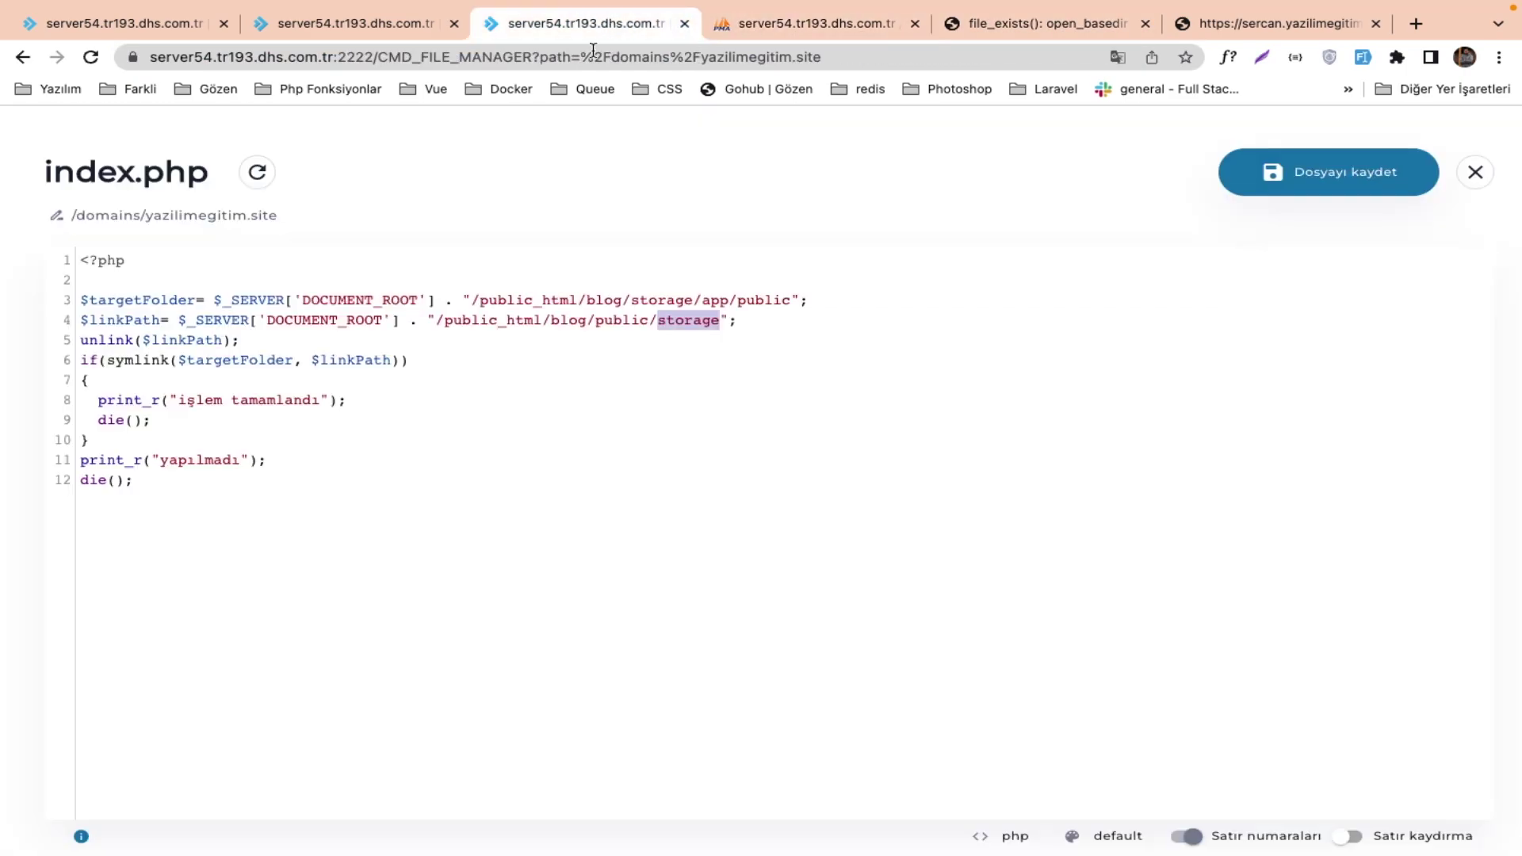
drag(144, 360, 227, 437)
Browse the DirectAdmin file manager from yazilimegitim.site through public_html and blog to check the public folder's contents.
click(357, 24)
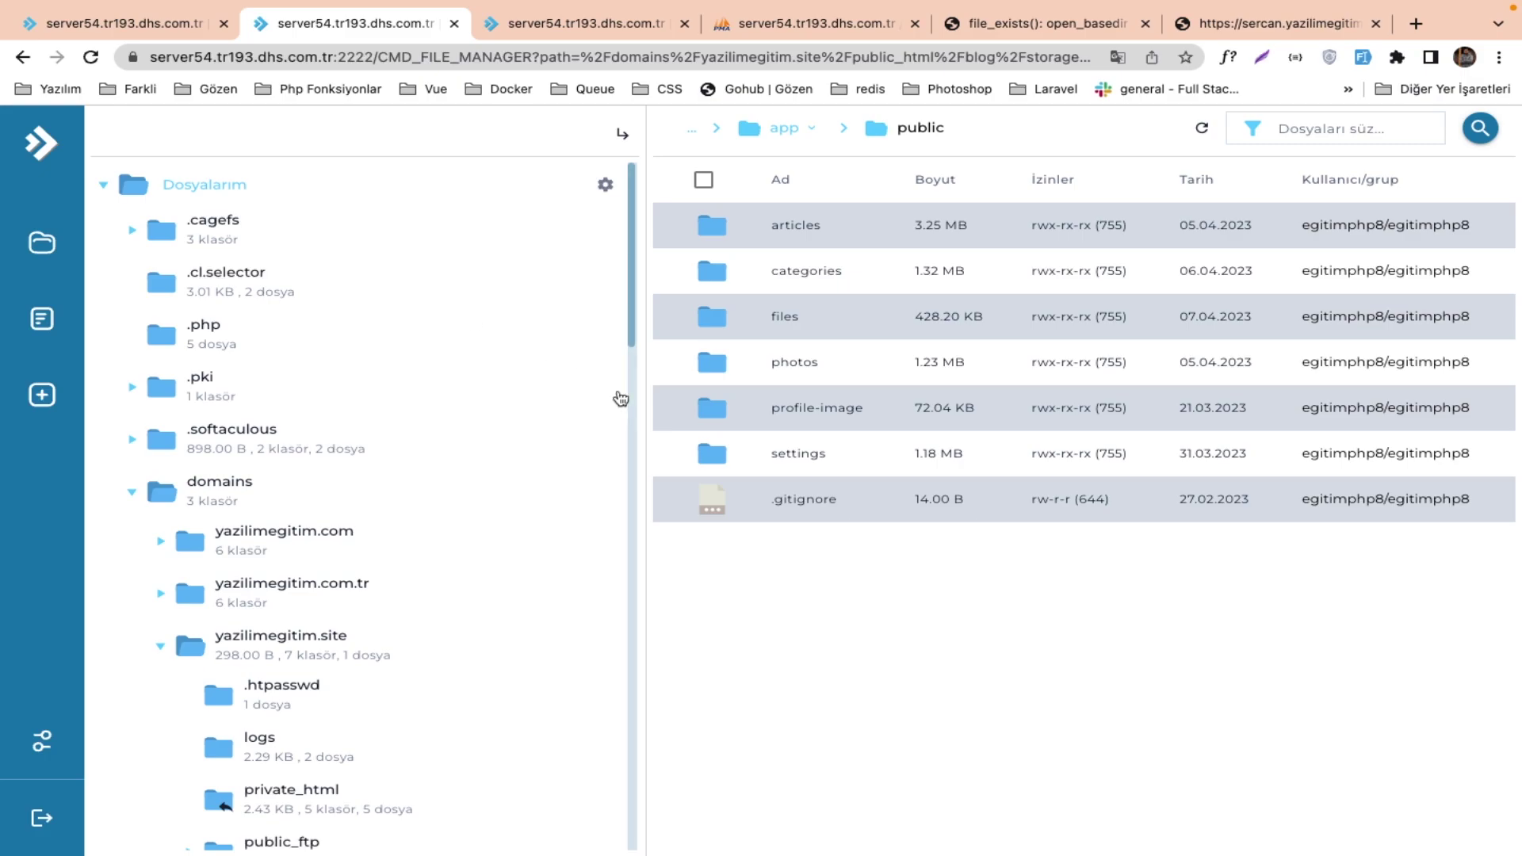
click(323, 636)
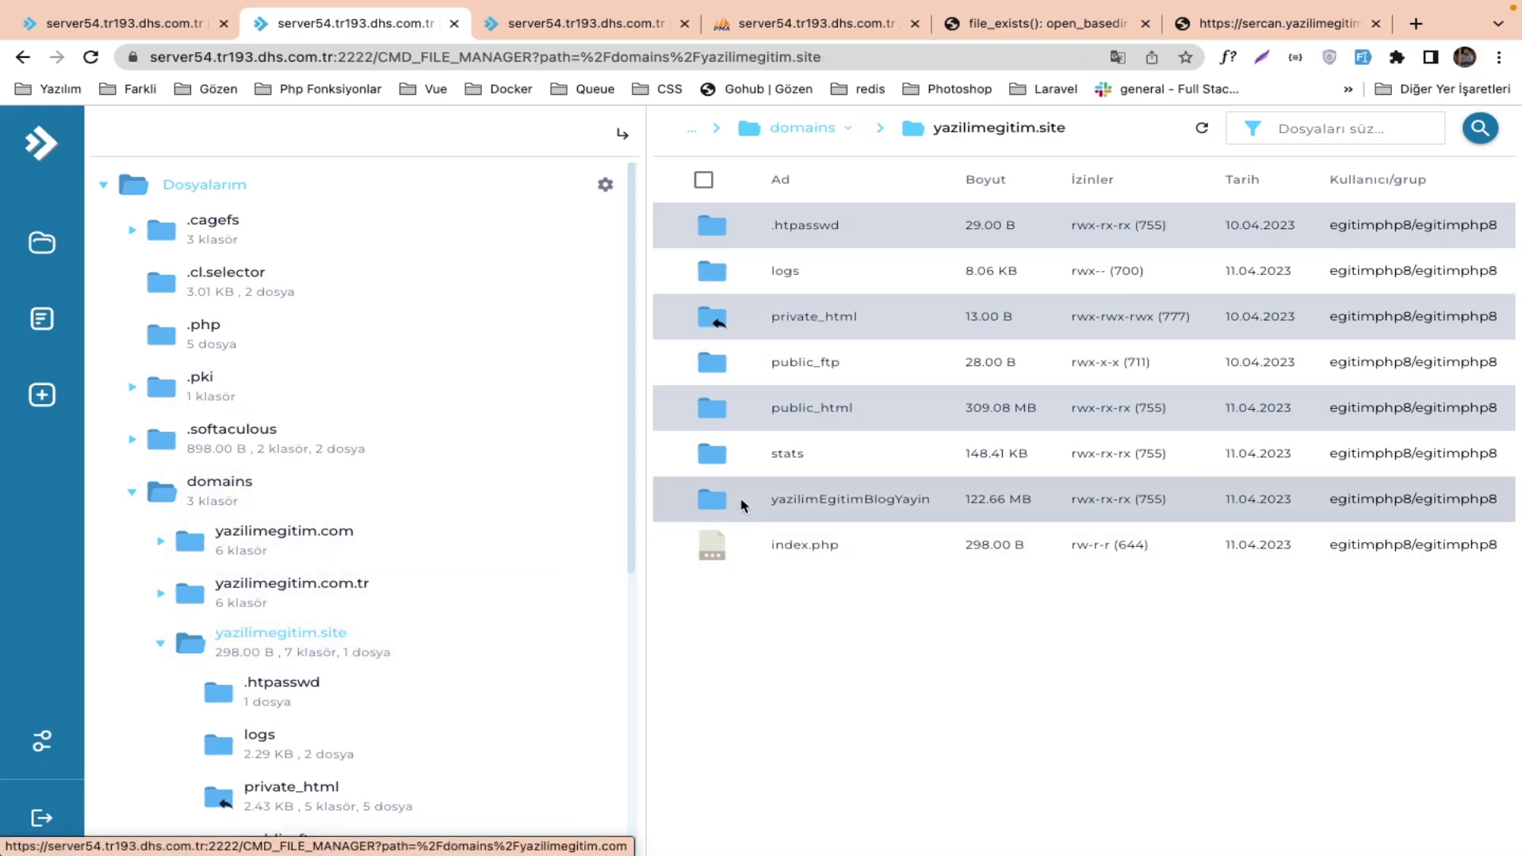
click(781, 412)
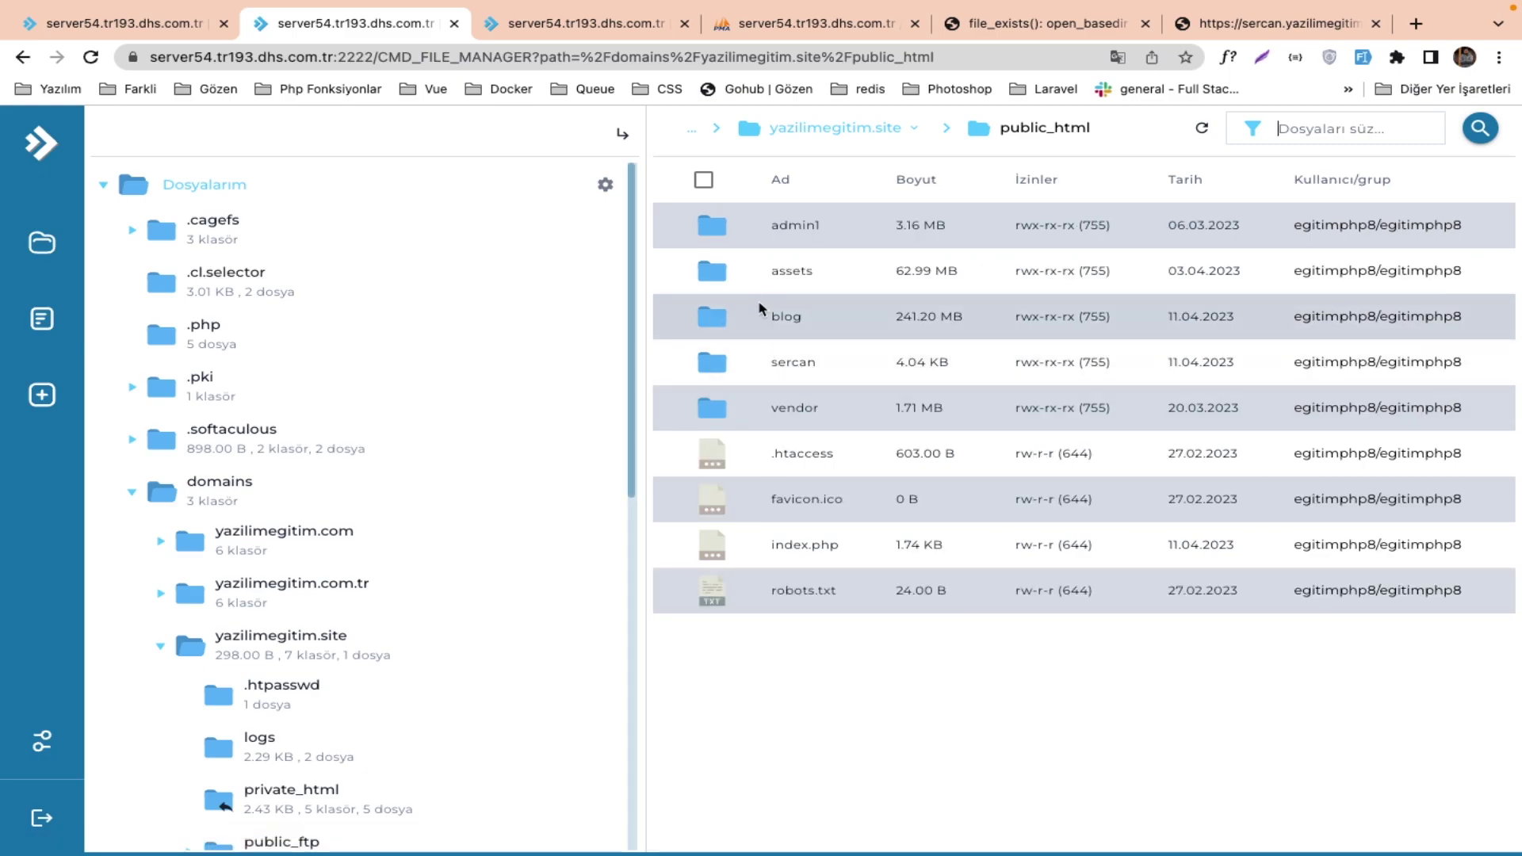
click(773, 315)
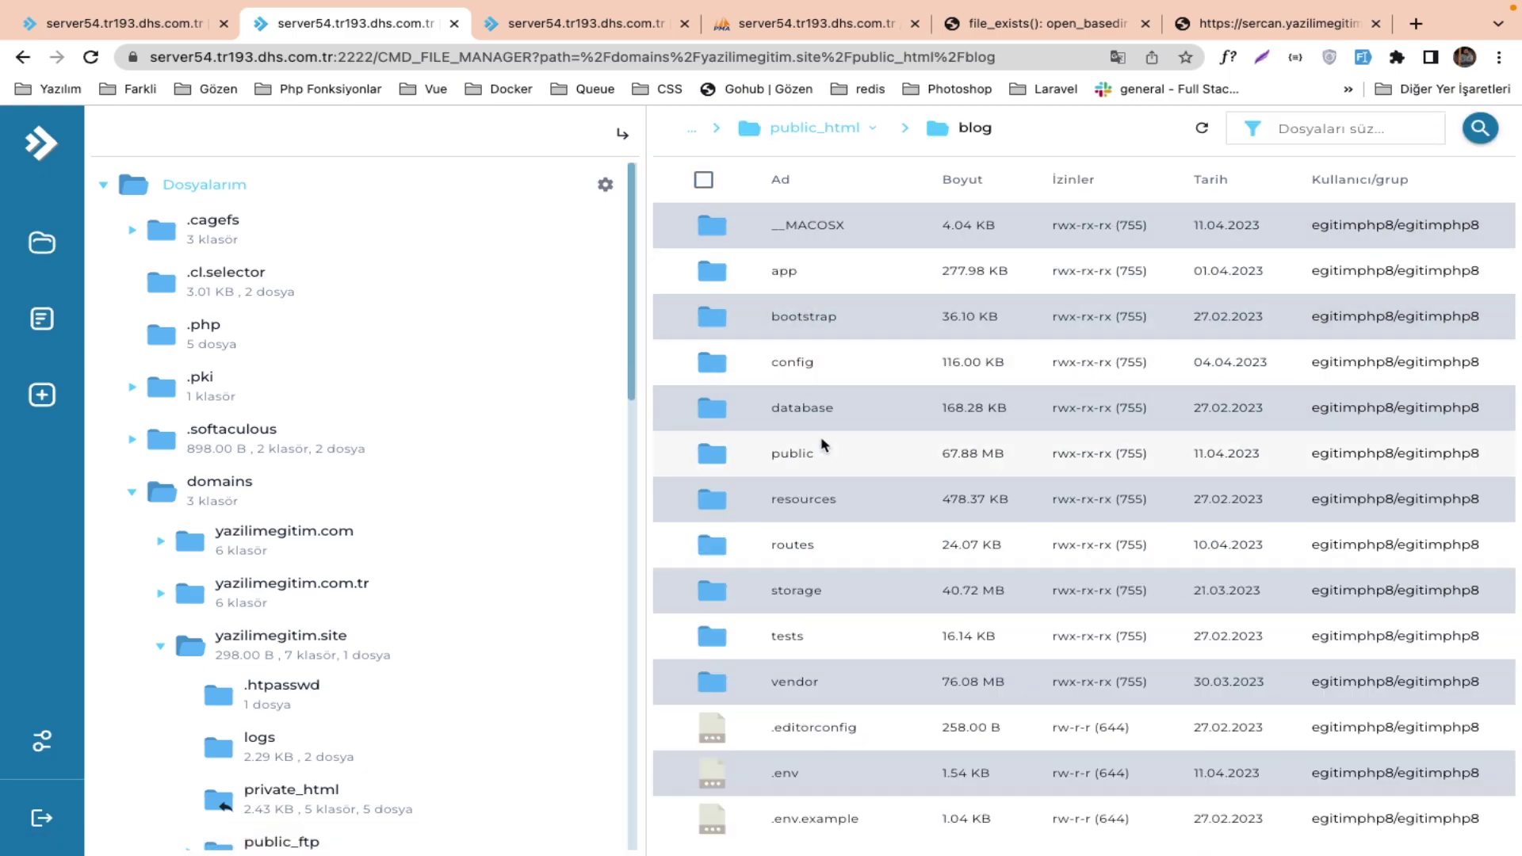
click(810, 448)
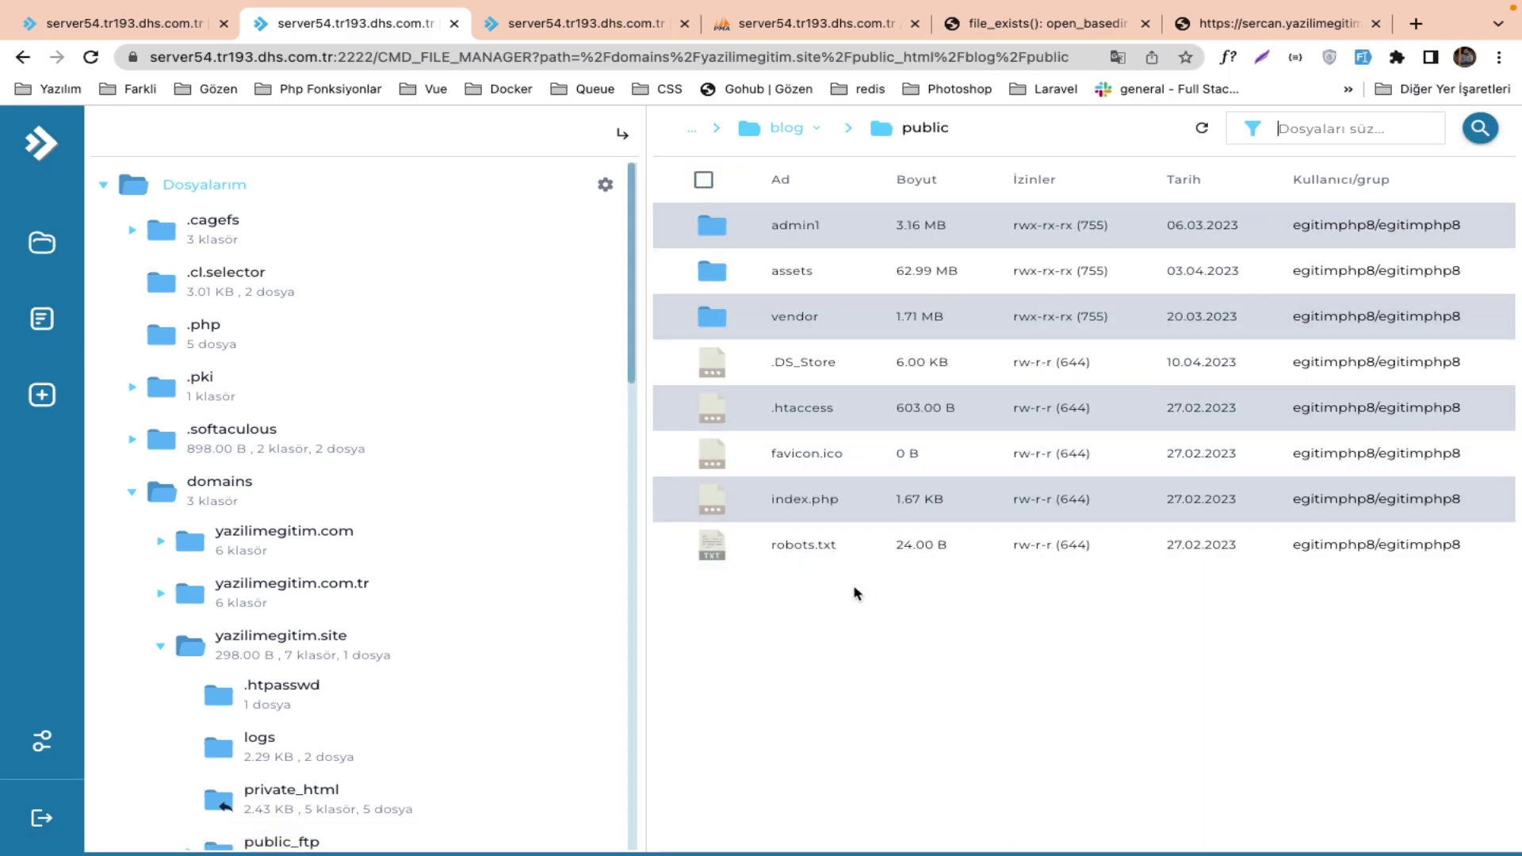
Go back to the blog folder and delete its public folder from the server.
click(787, 130)
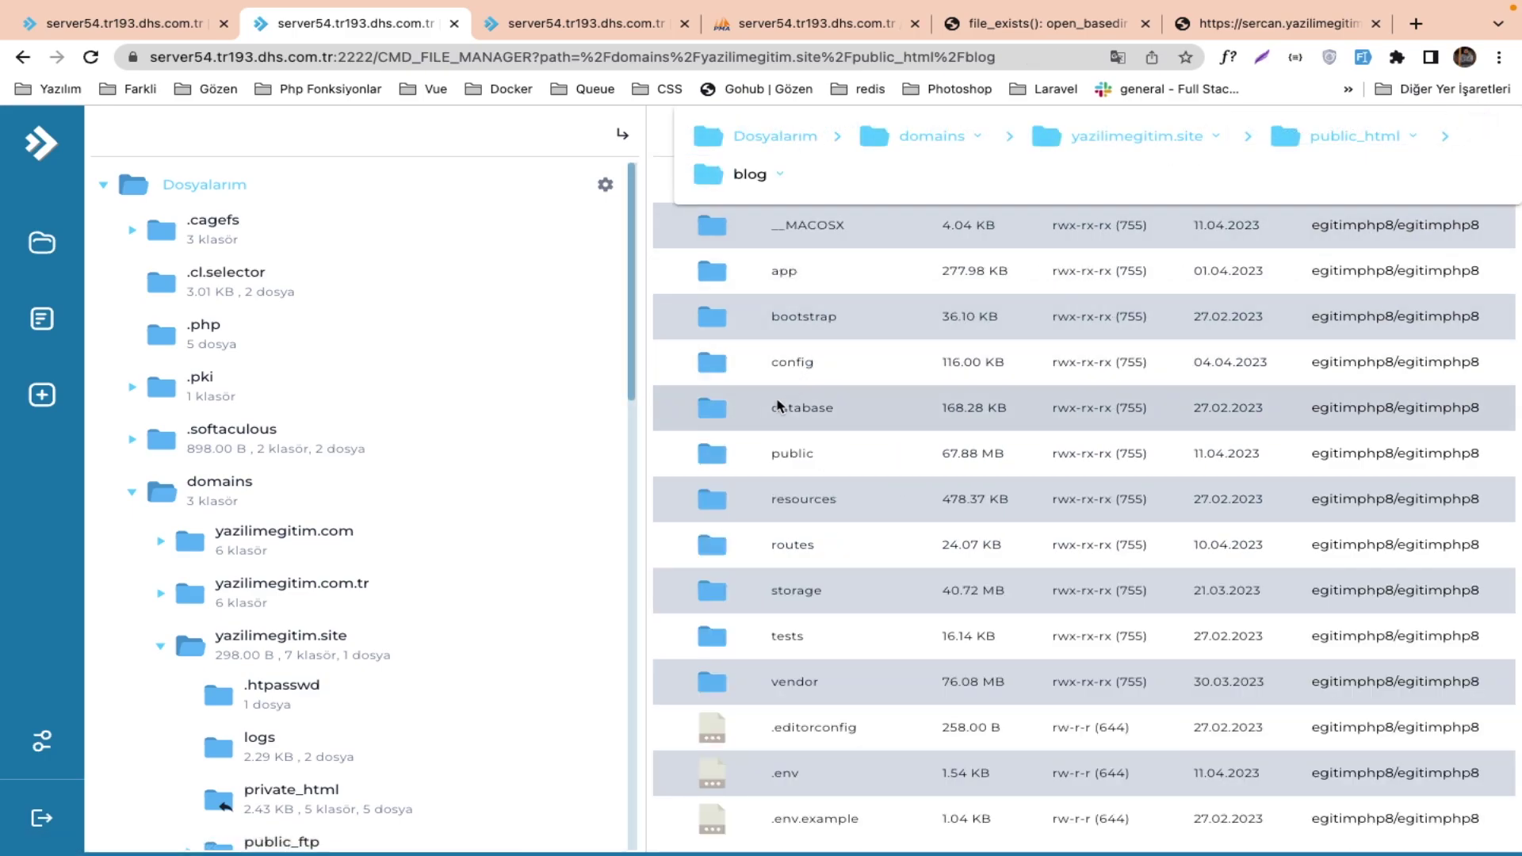
right_click(715, 448)
click(753, 838)
click(1051, 549)
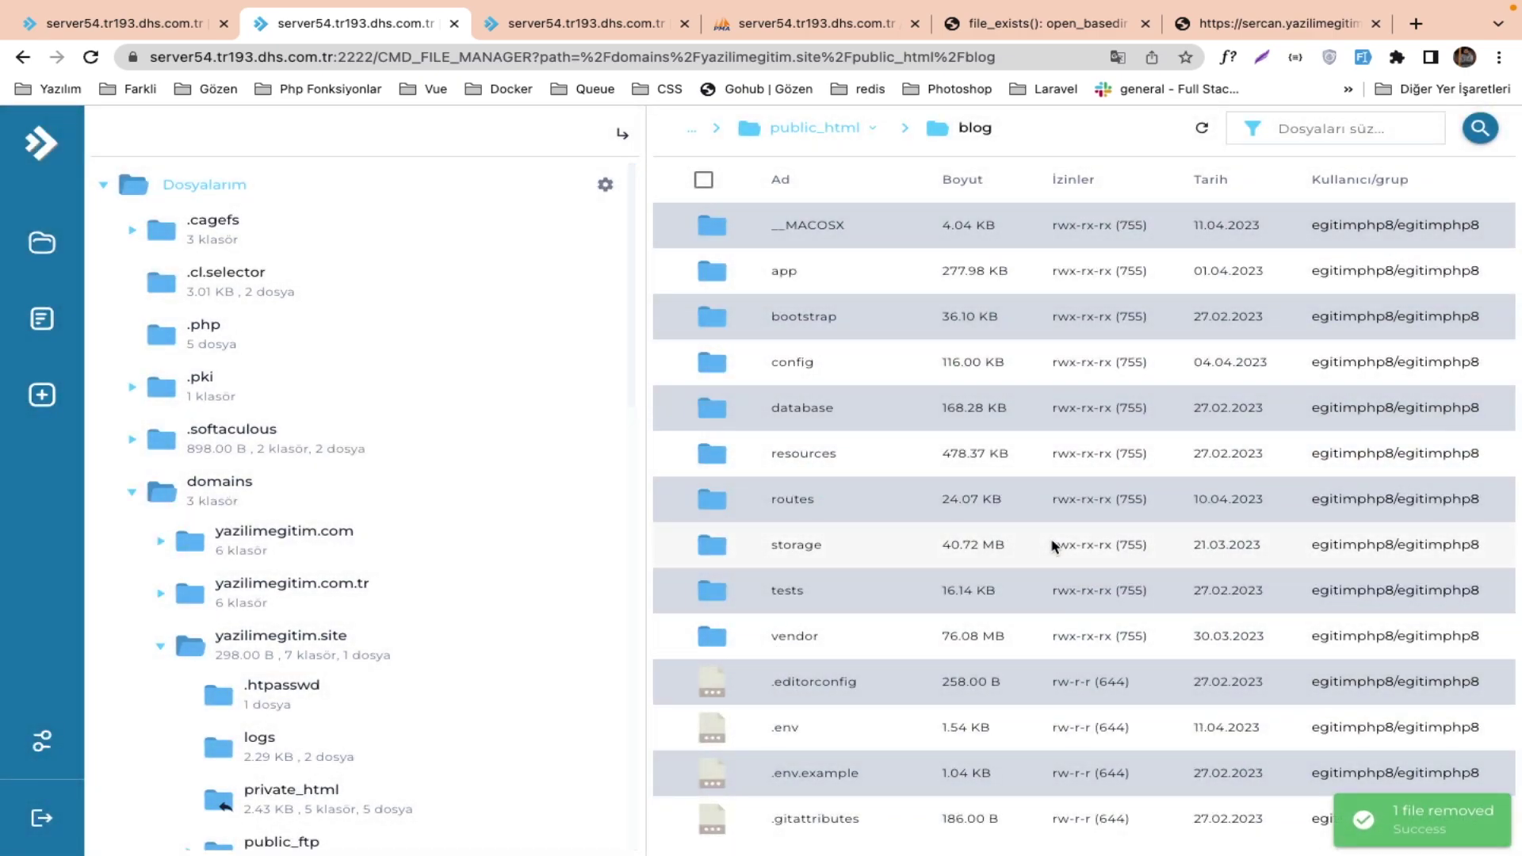
Create a new folder named public inside public_html/blog.
scroll(948, 751, down, 5)
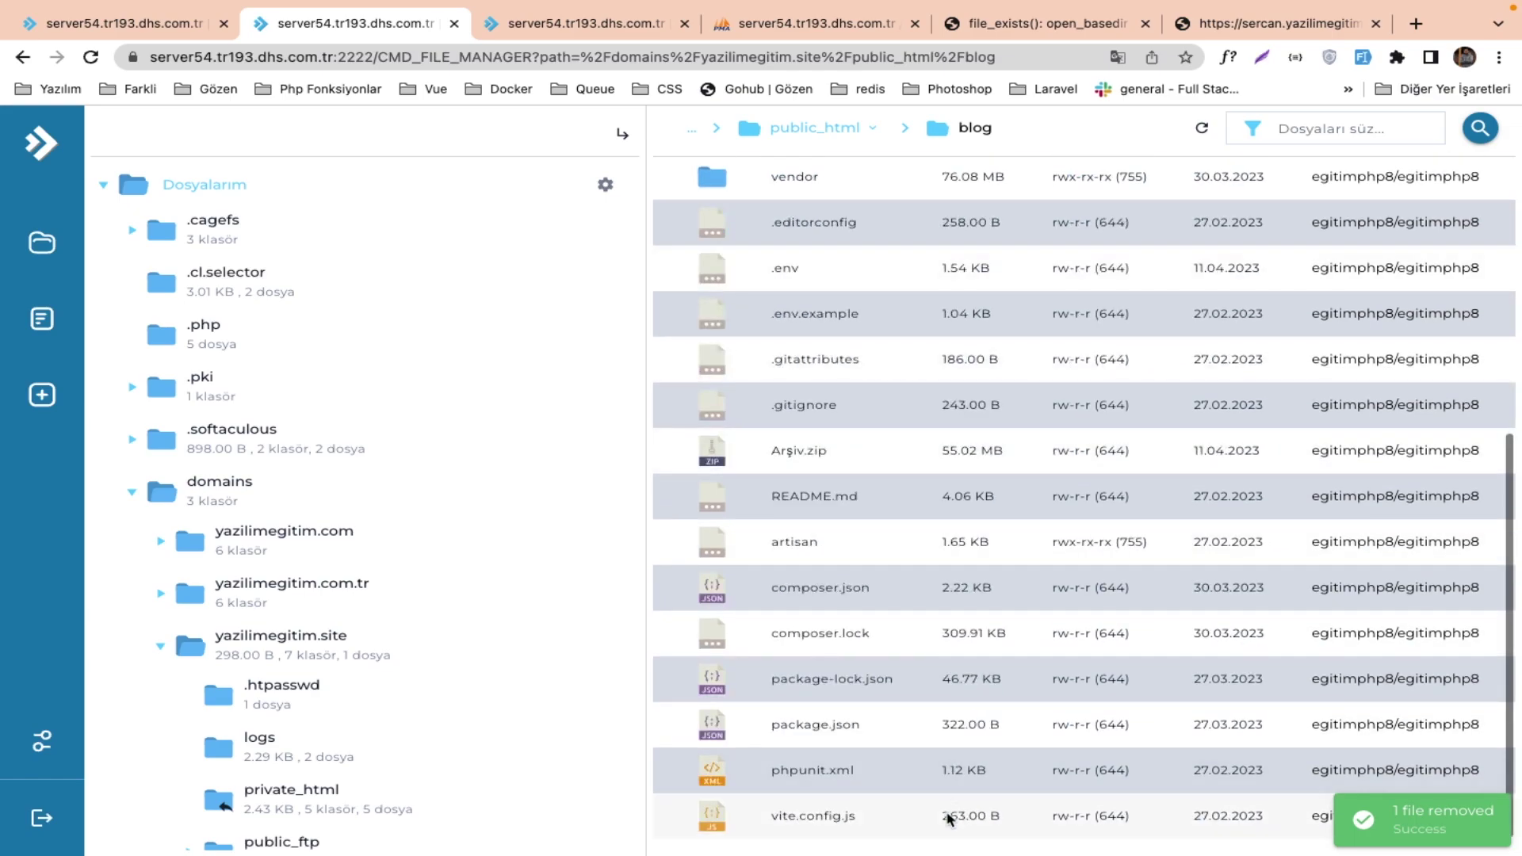
right_click(951, 773)
click(1062, 727)
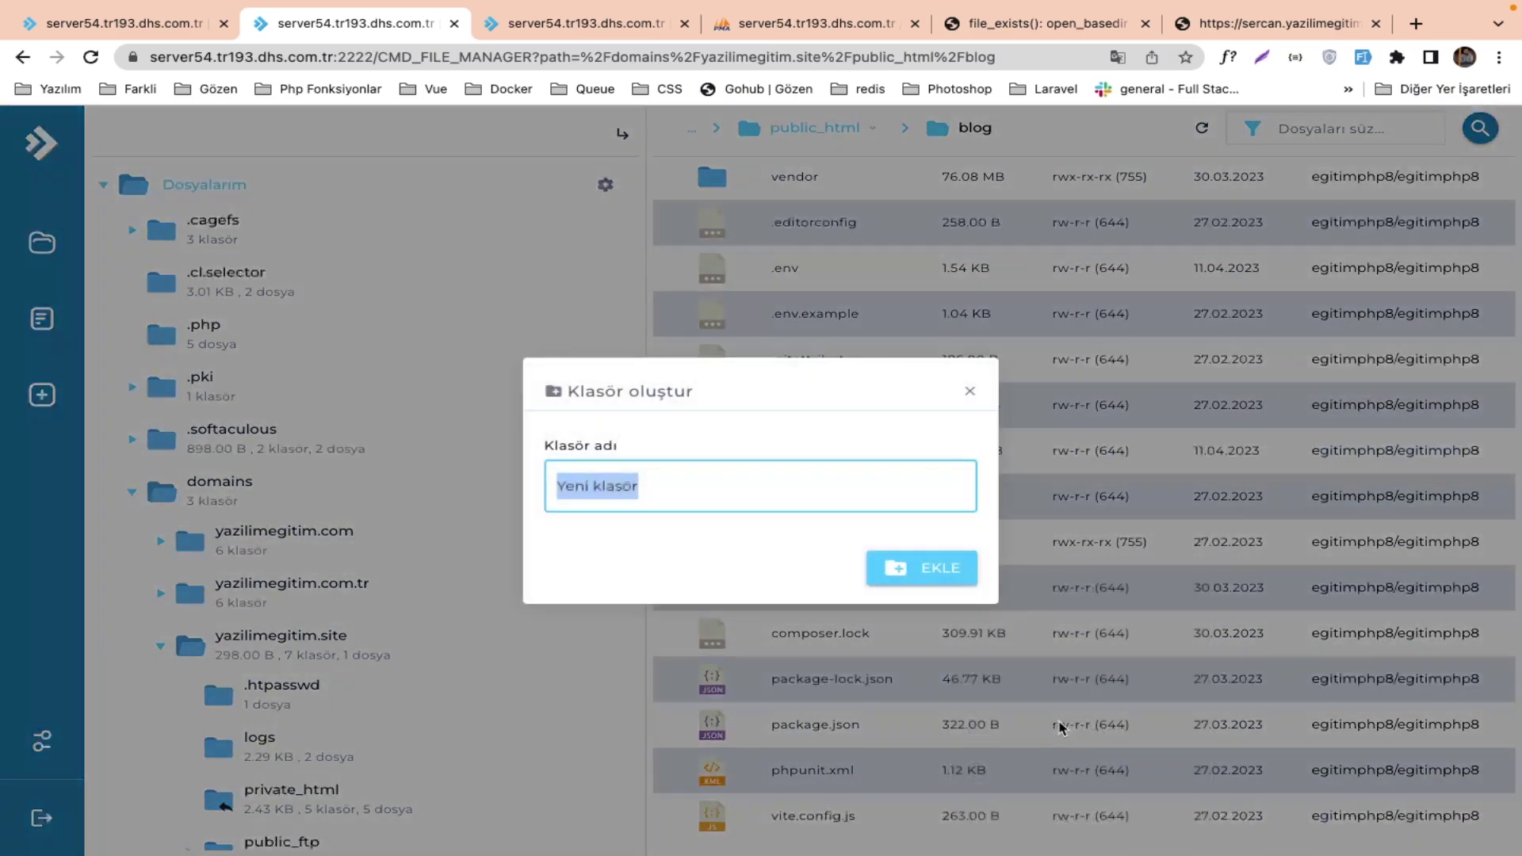
text(public)
click(922, 568)
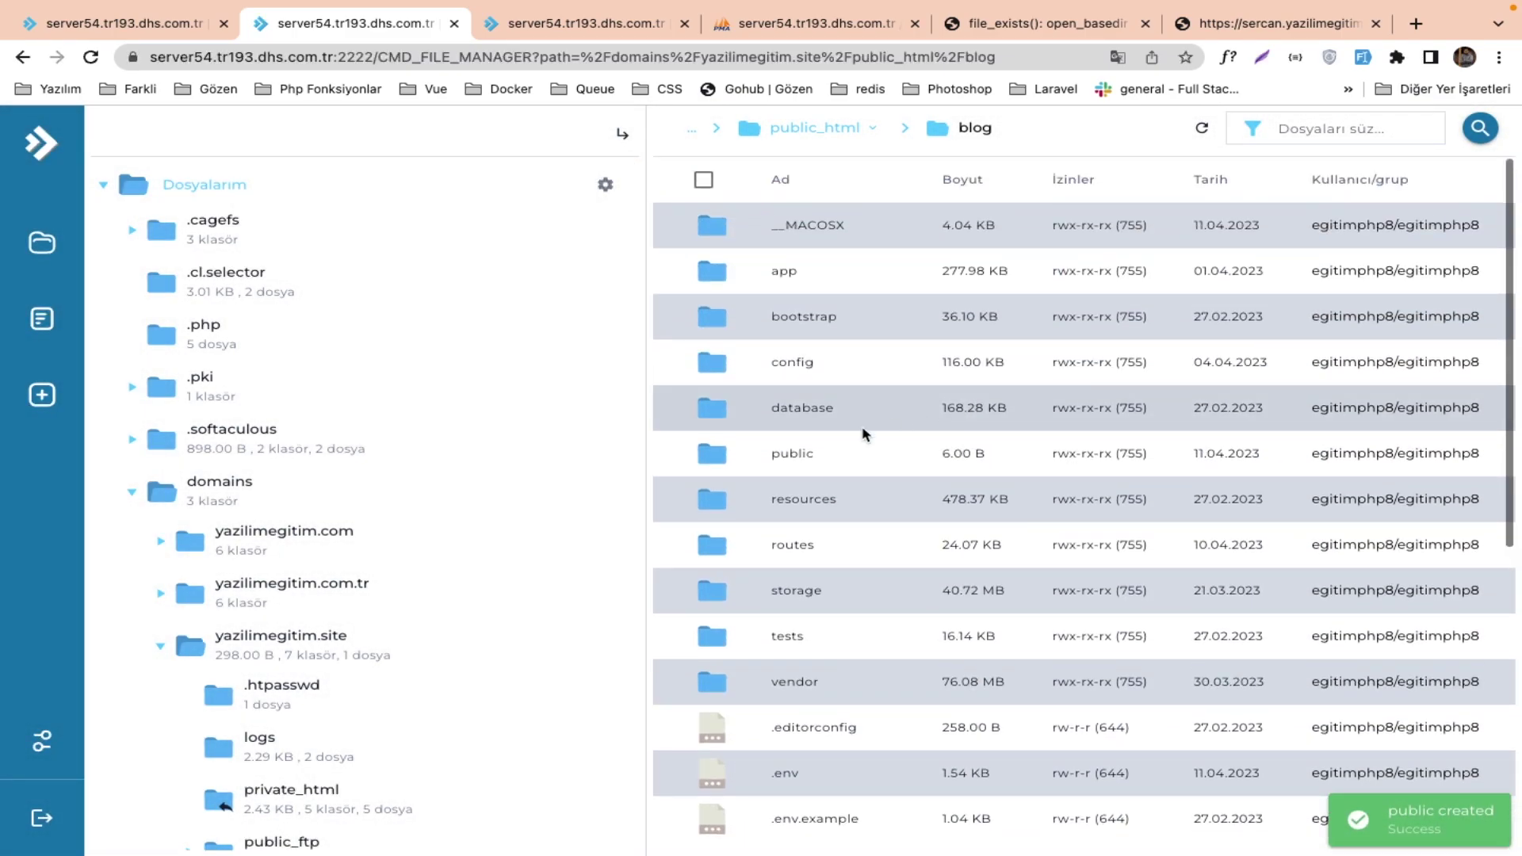
Upload Arşiv.zip from the local project's public folder into the new blog/public folder and close the upload dialog.
double_click(768, 446)
right_click(787, 424)
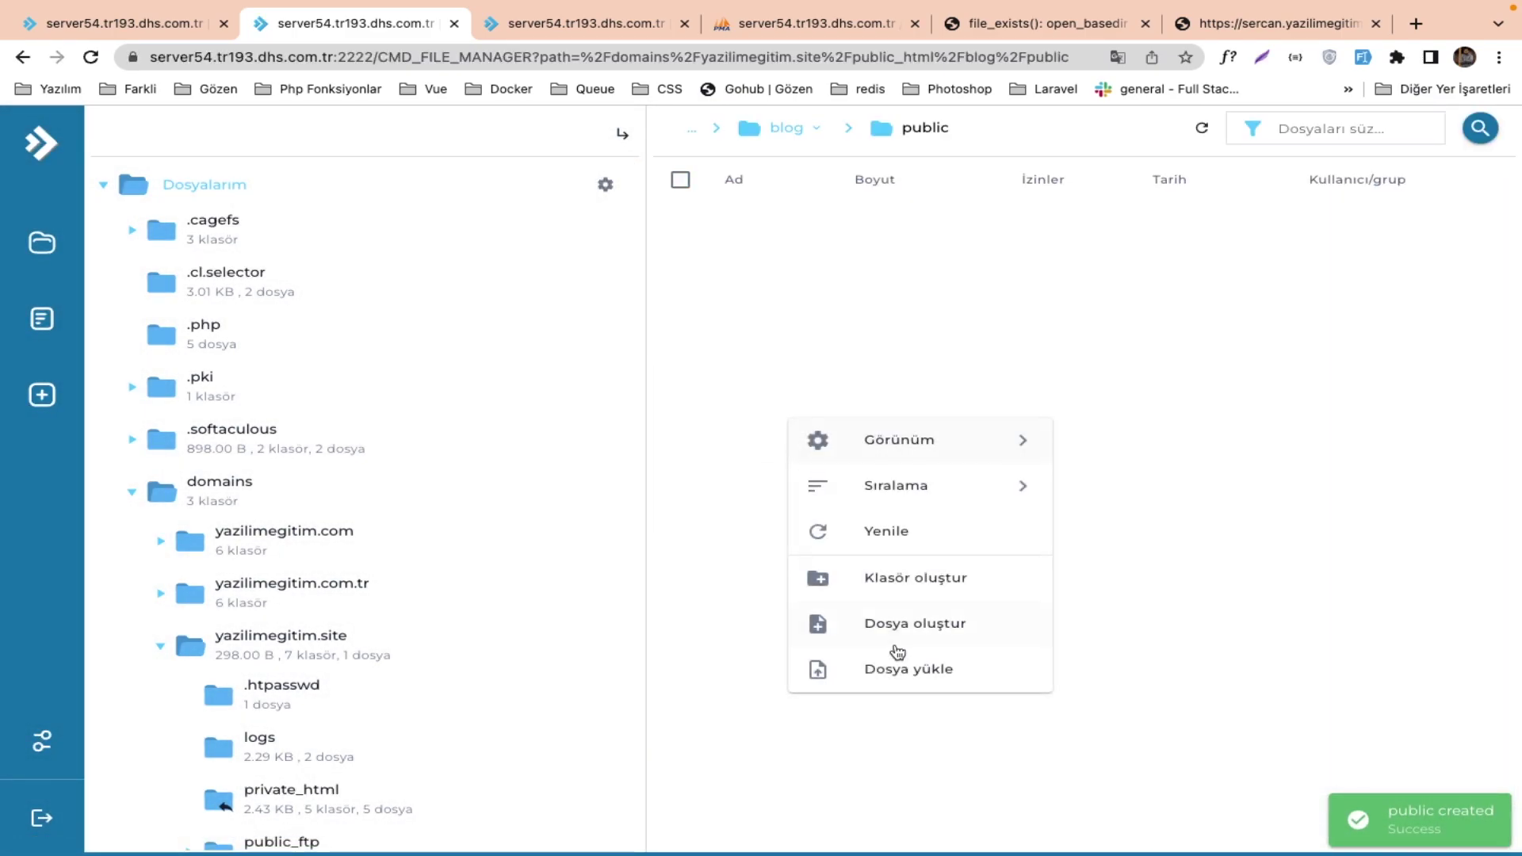
click(894, 668)
click(687, 476)
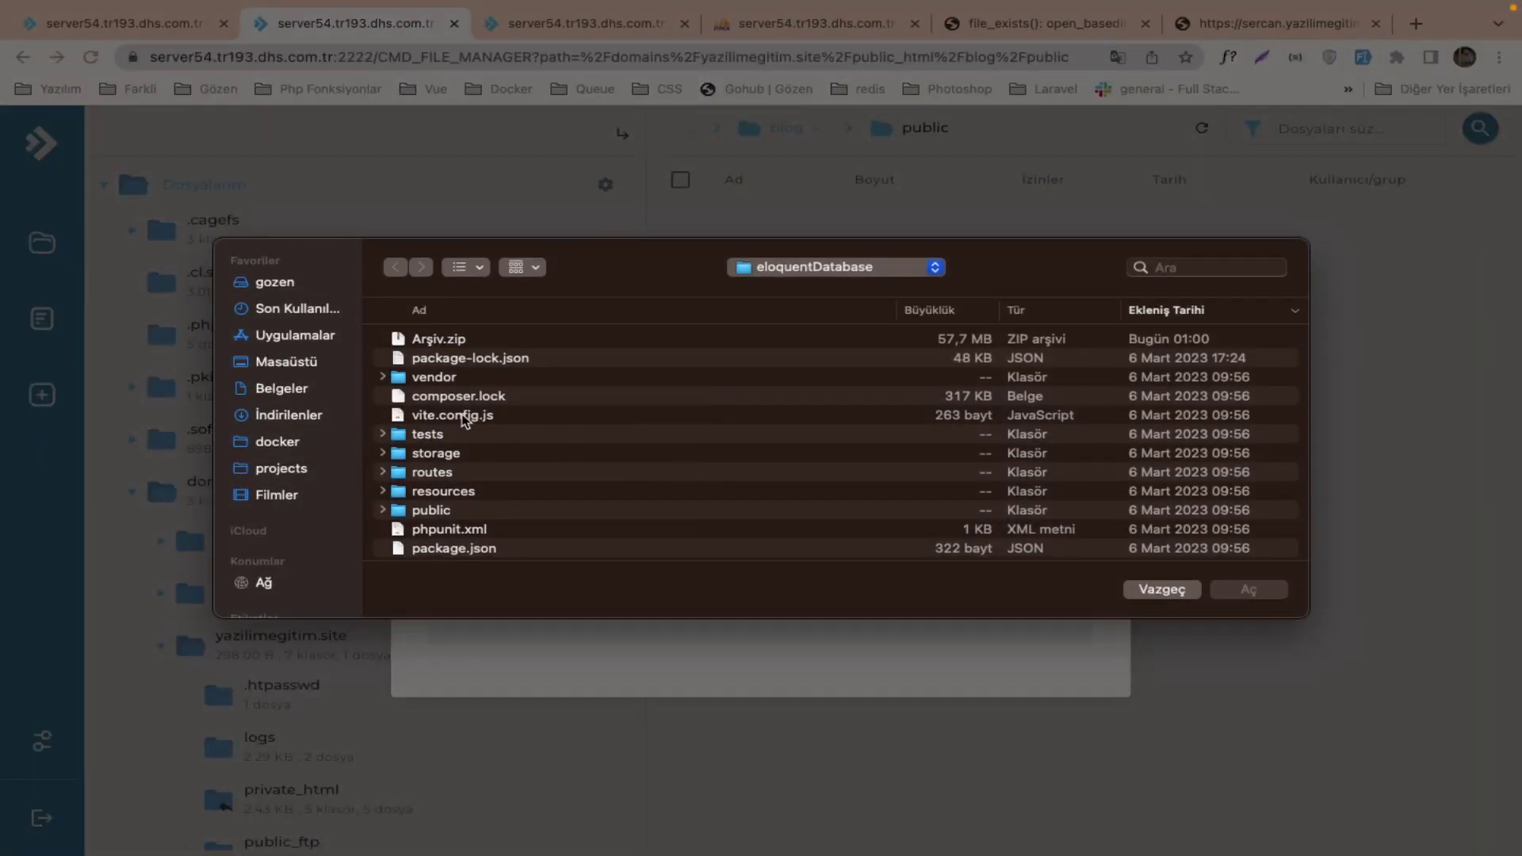
double_click(440, 509)
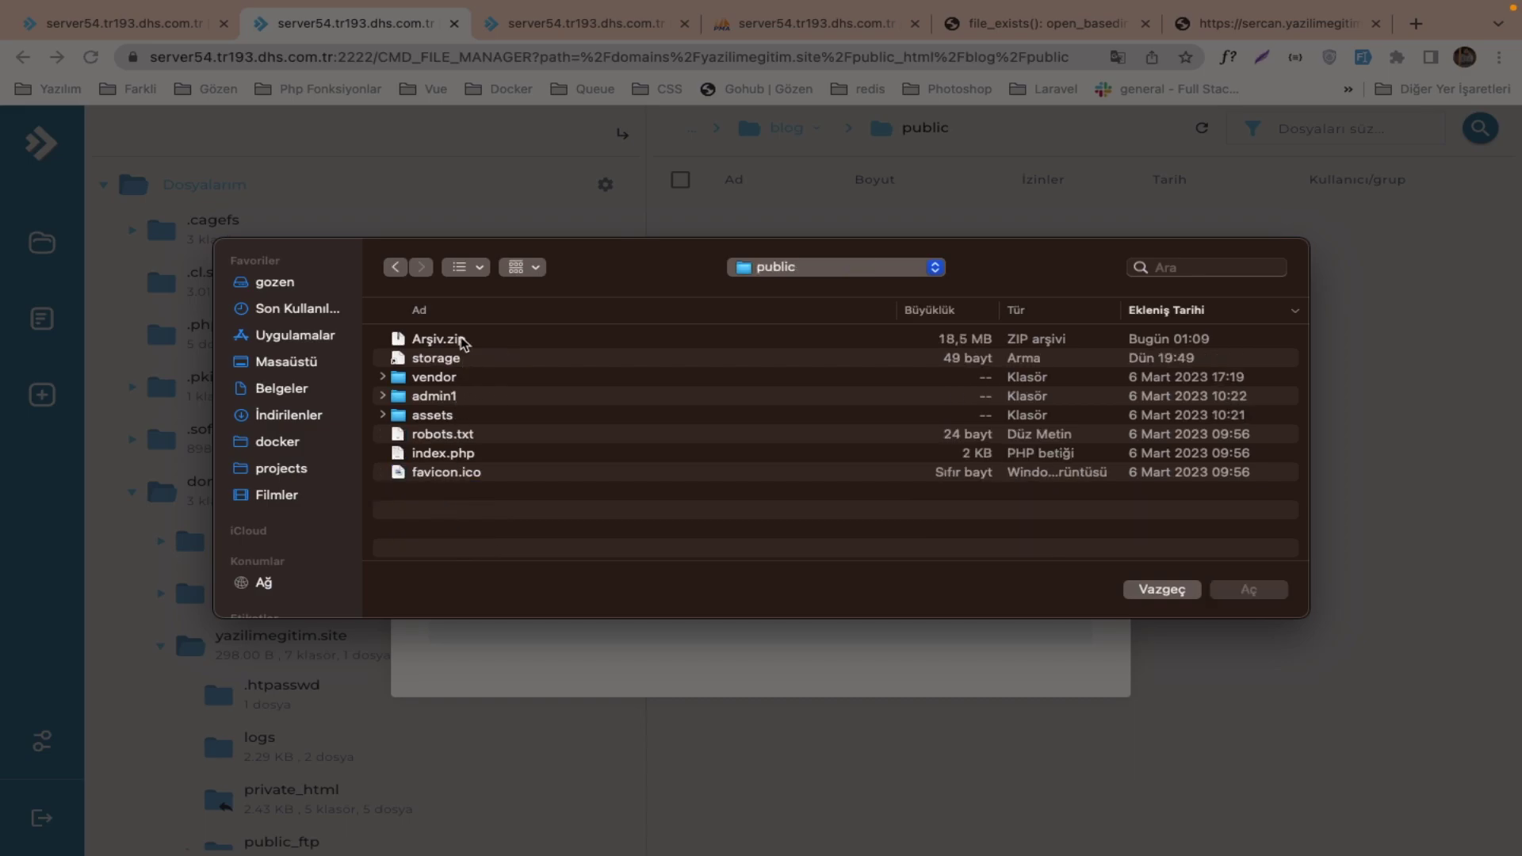
click(462, 341)
click(1230, 590)
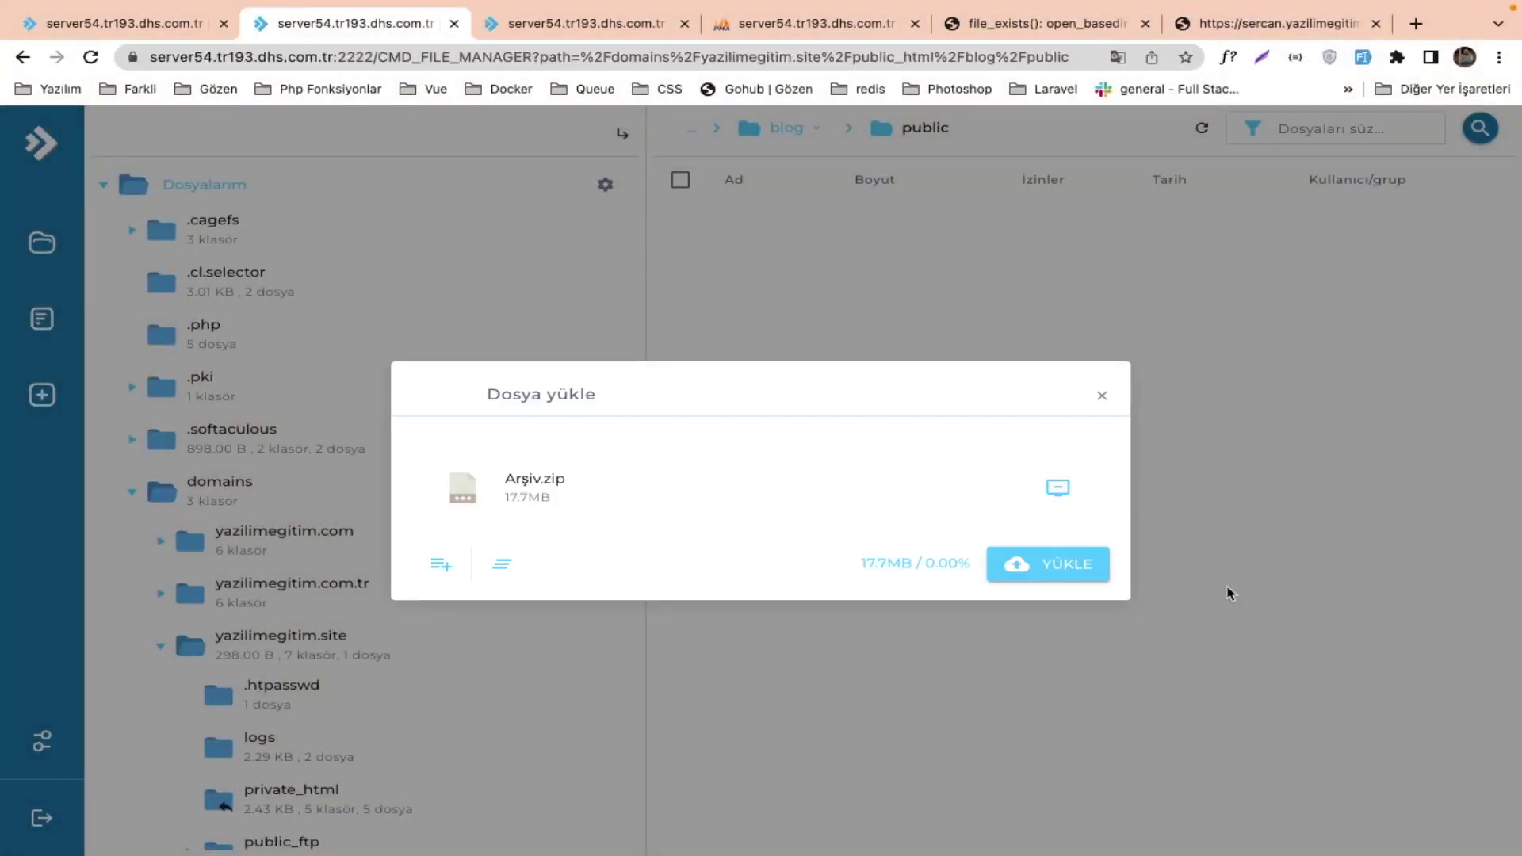
click(1093, 576)
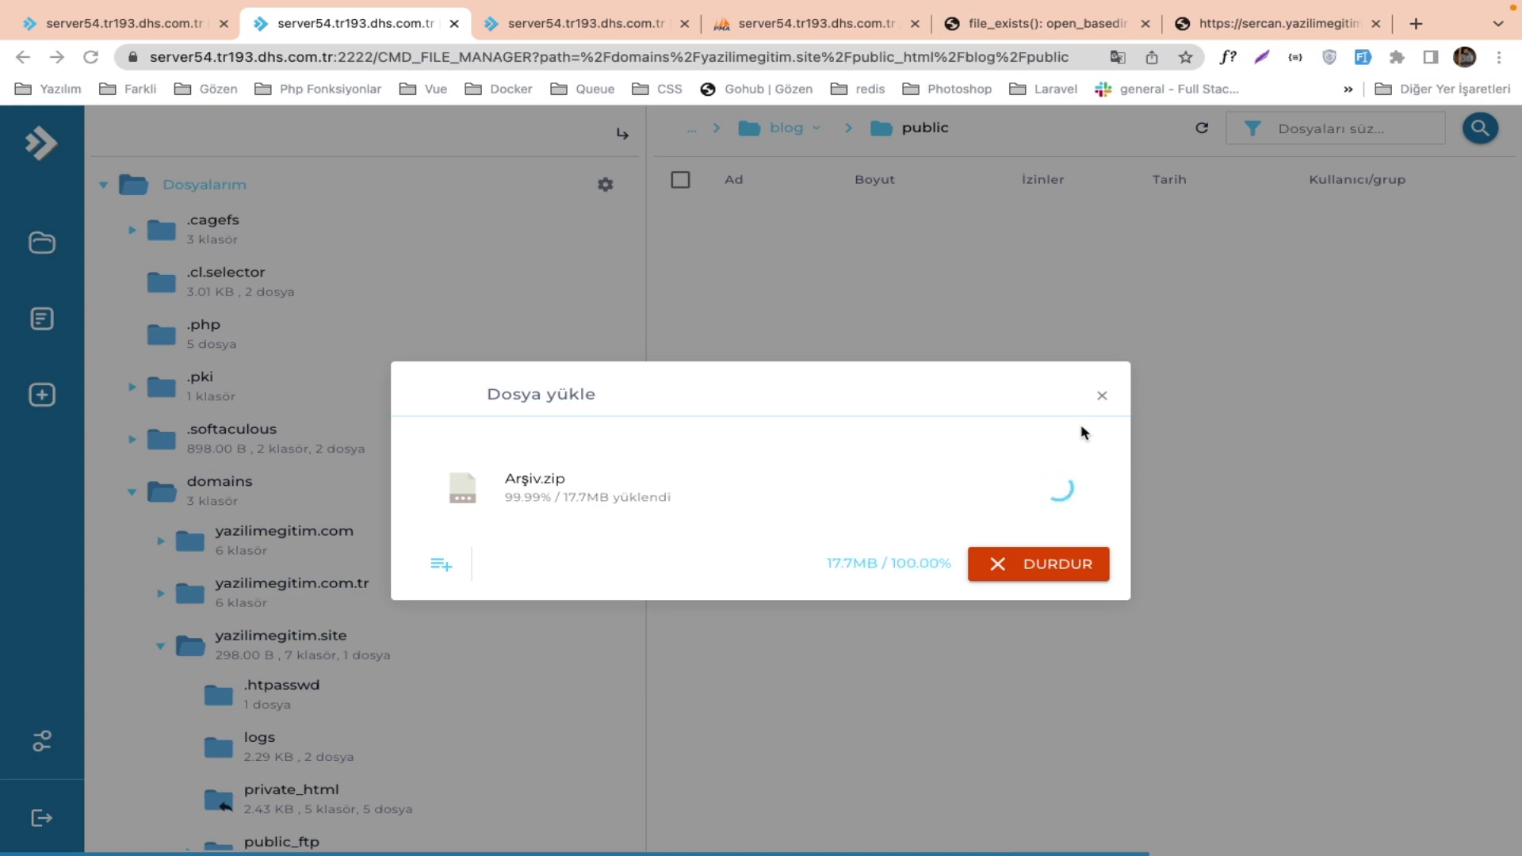
click(1059, 493)
click(1175, 591)
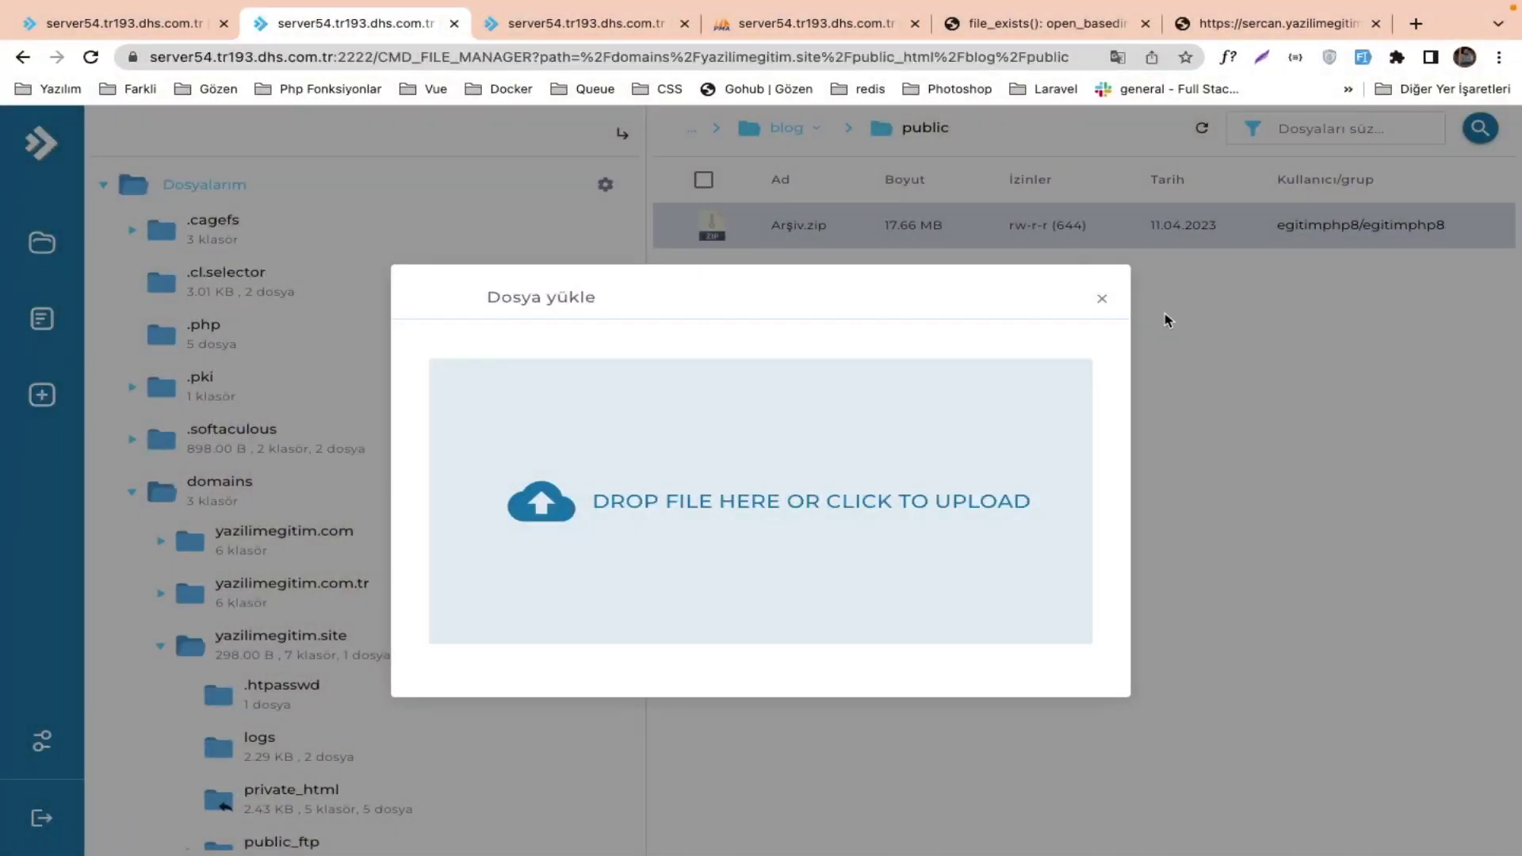
click(1102, 299)
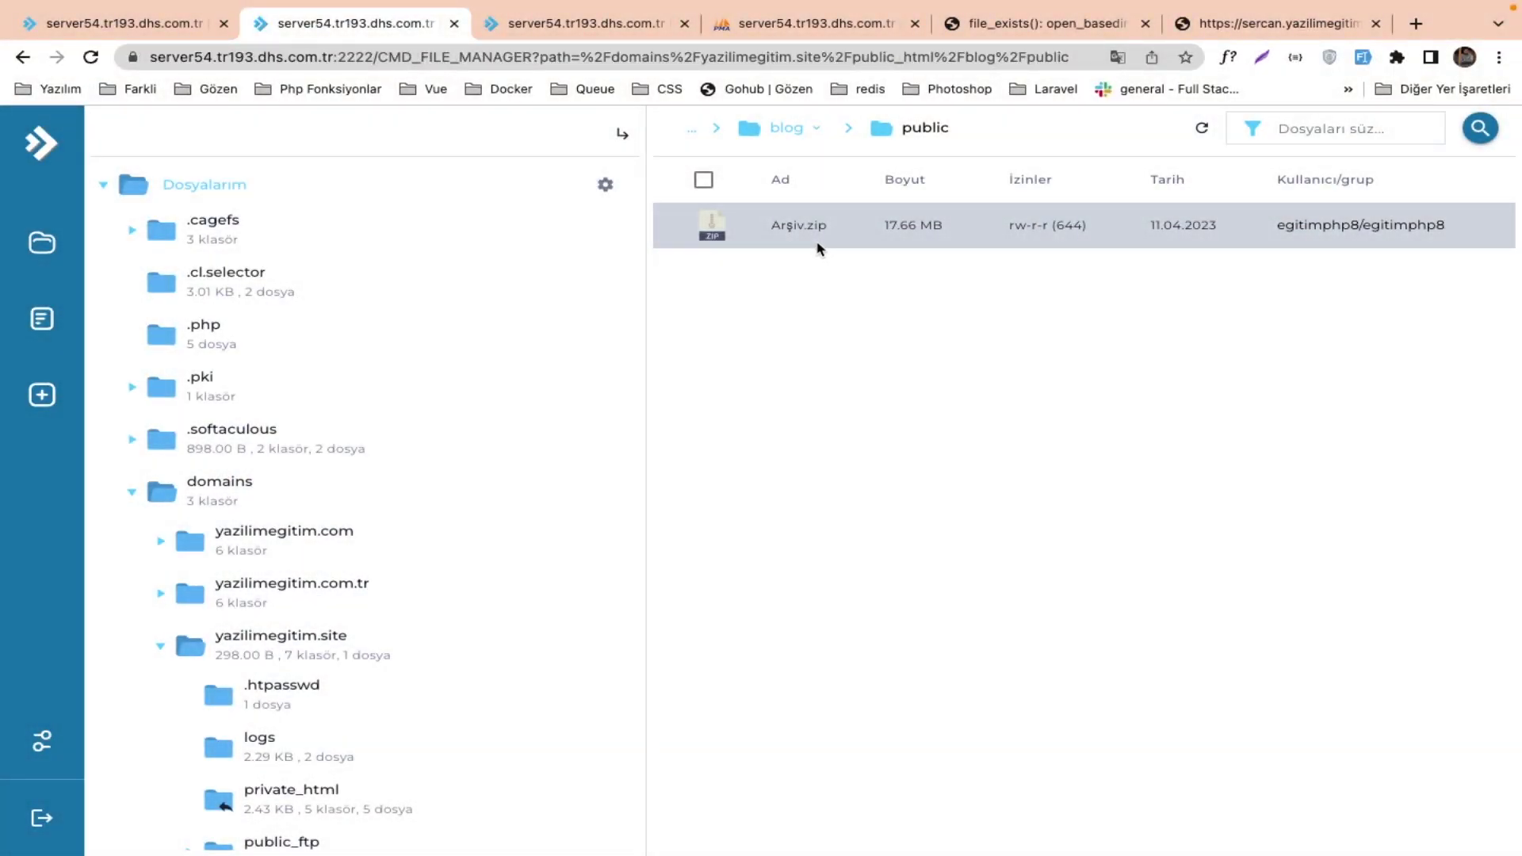
Extract all files of Arşiv.zip into /domains/yazilimegitim.site/public_html/blog/public.
right_click(819, 249)
click(858, 303)
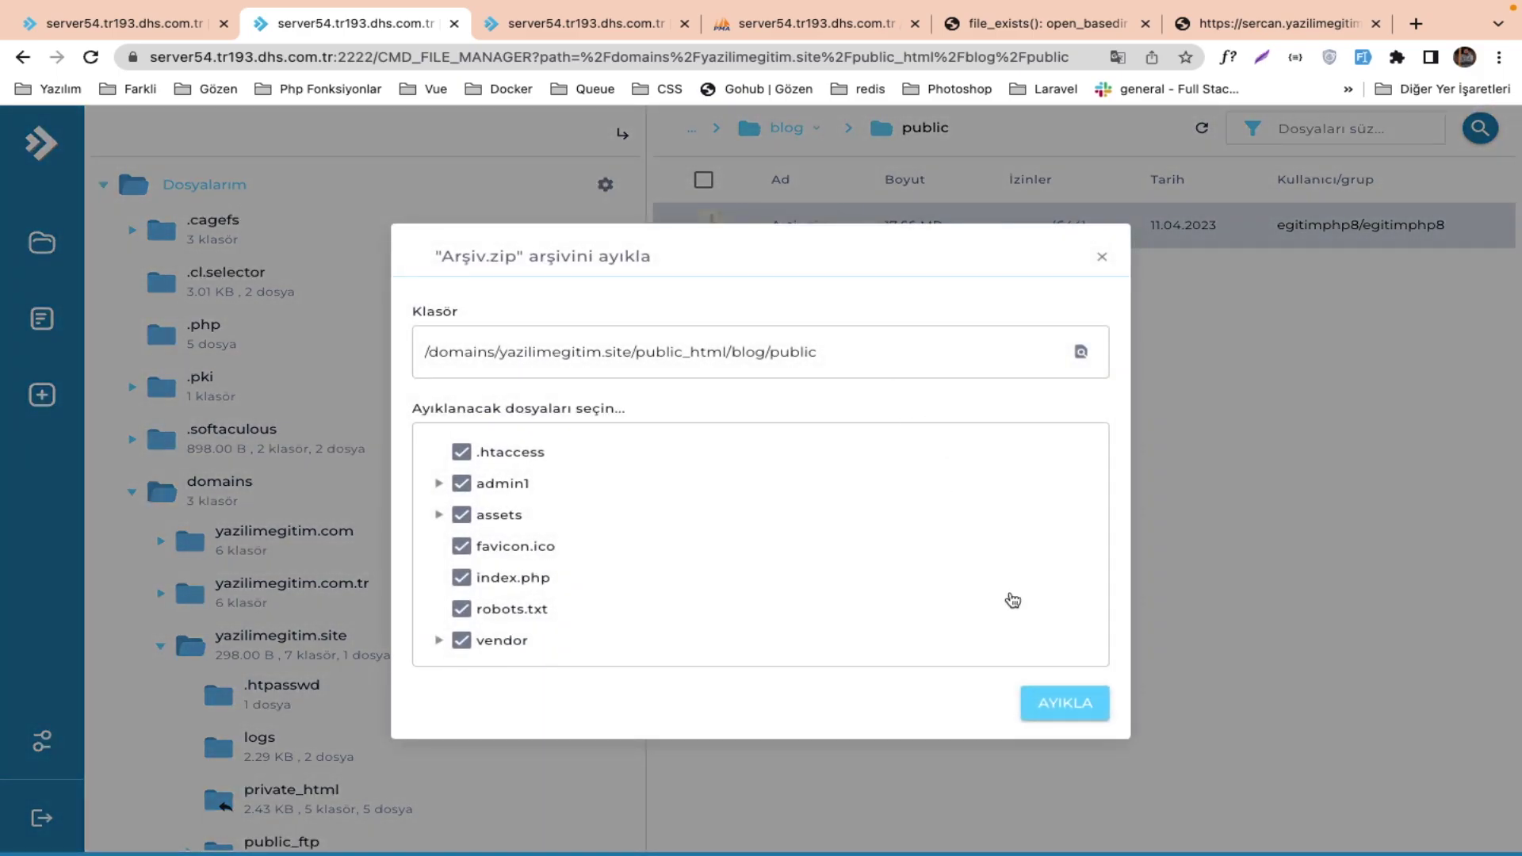
click(1053, 702)
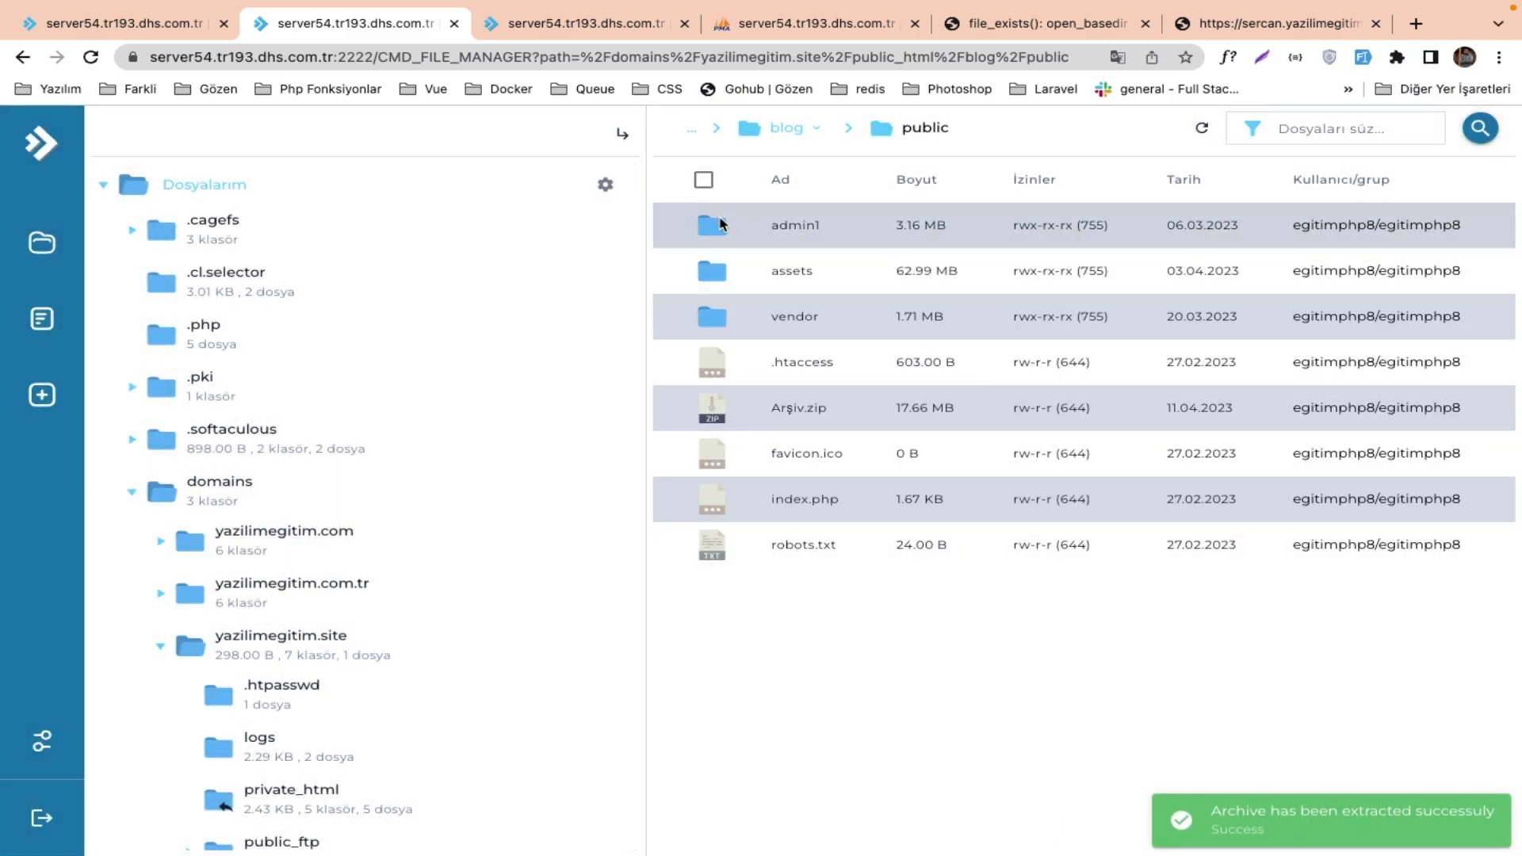
Delete only Arşiv.zip from the blog/public folder.
click(722, 225)
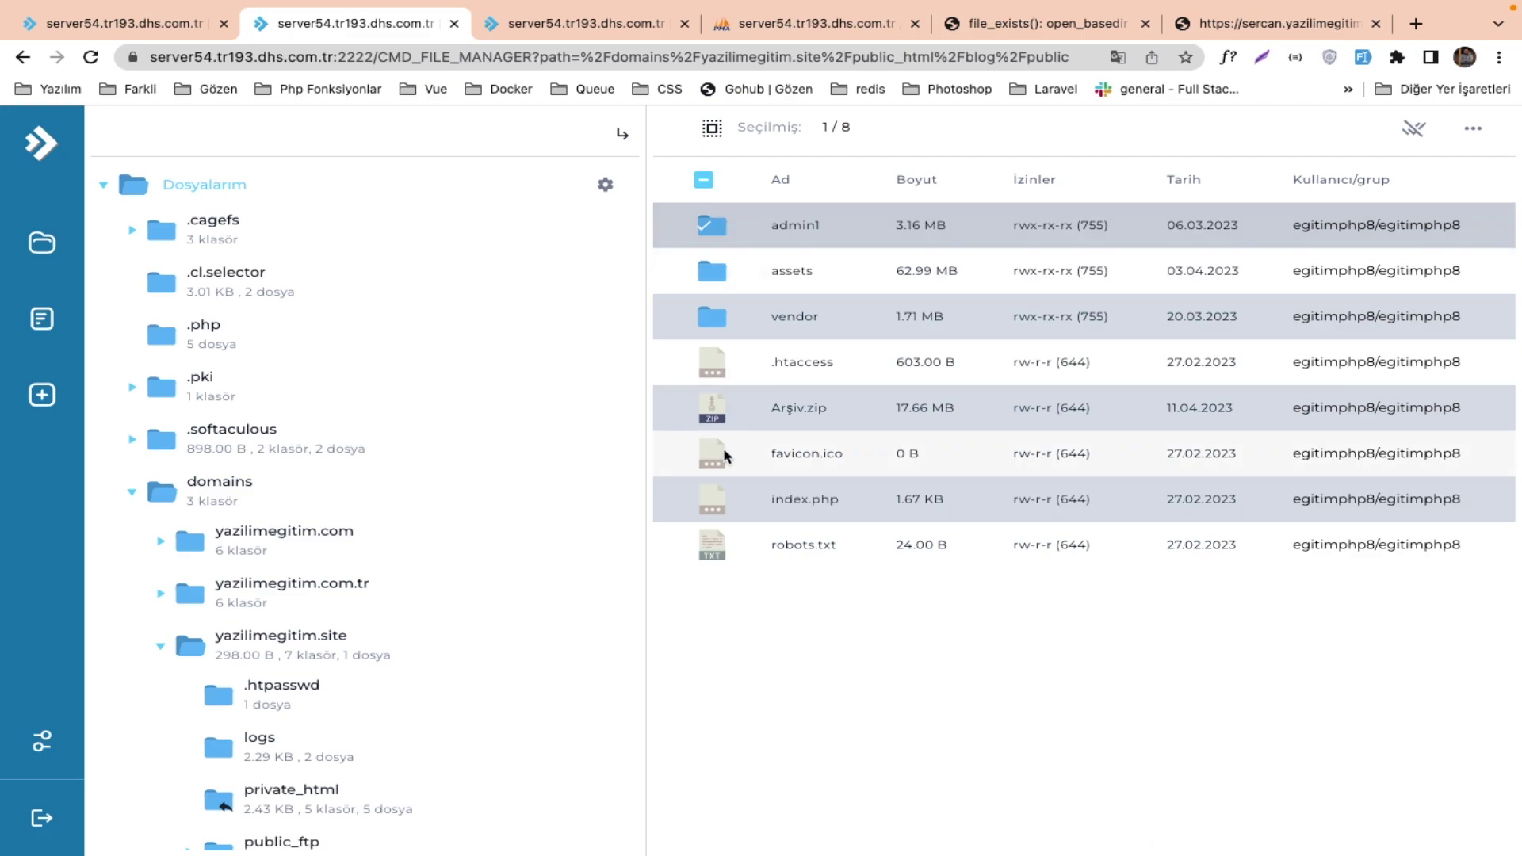
click(712, 409)
click(716, 237)
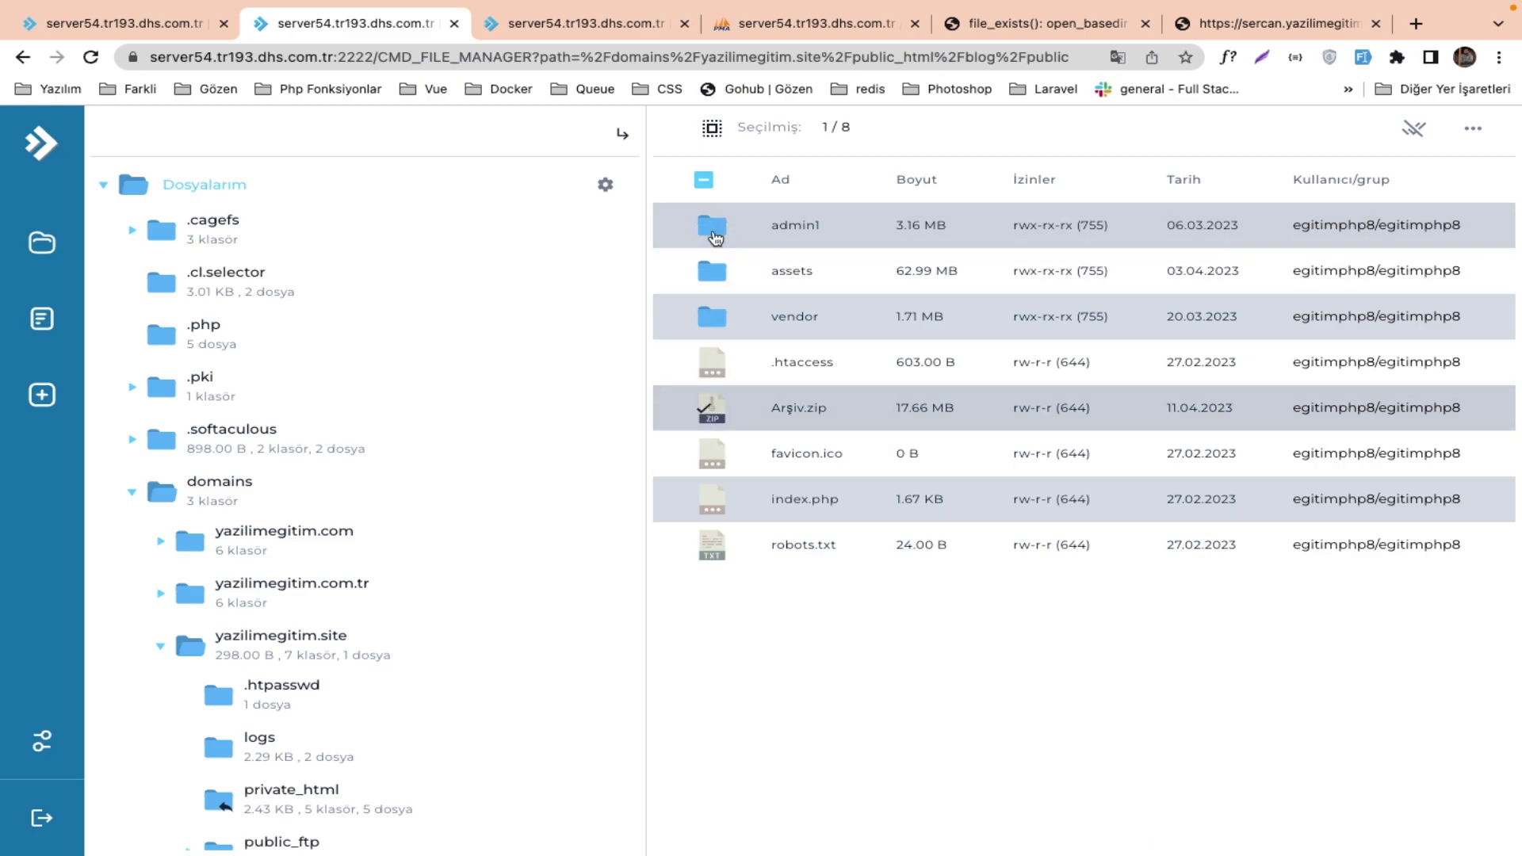
right_click(736, 418)
click(806, 788)
click(1054, 557)
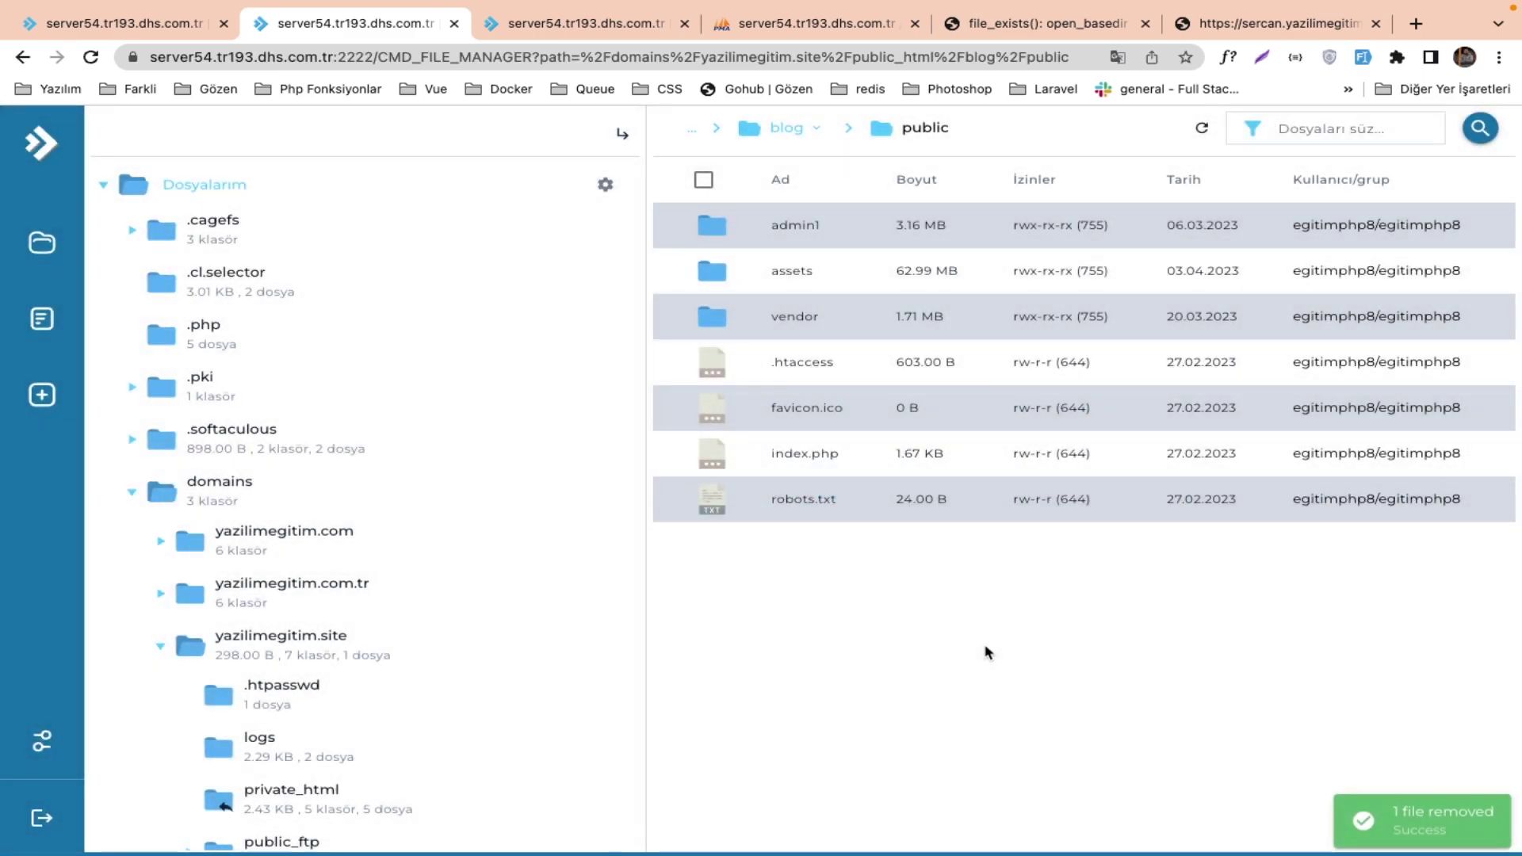
Review index.php in the blog/public folder, save it without edits and close it.
double_click(812, 458)
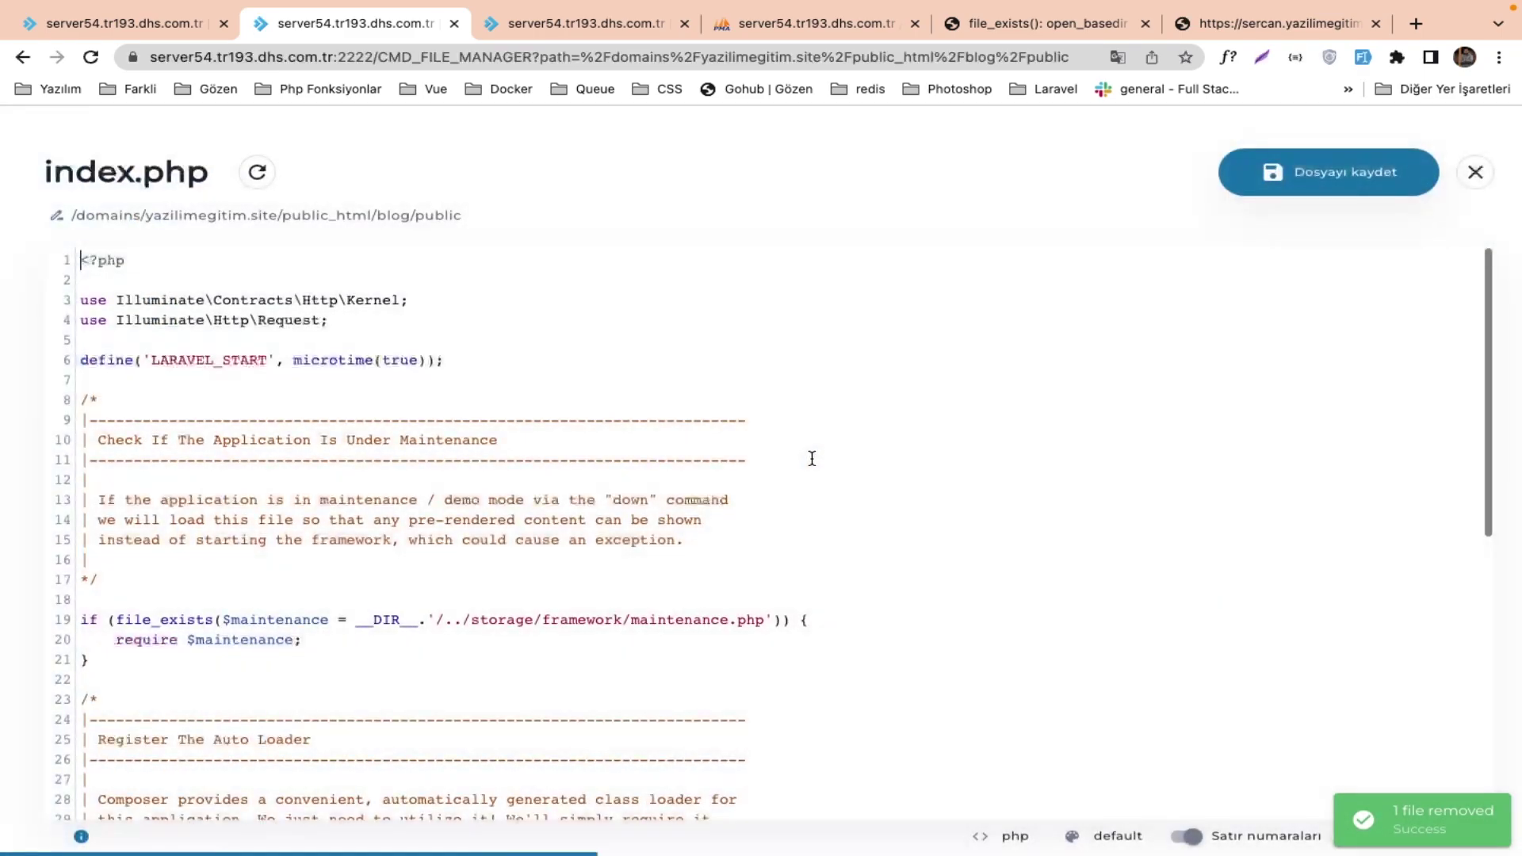
scroll(554, 605, down, 2)
click(1362, 154)
click(1475, 172)
Run the symlink script at sercan.yazilimegitim.site and reload the home page of blog.yazilimegitim.site.
click(1278, 24)
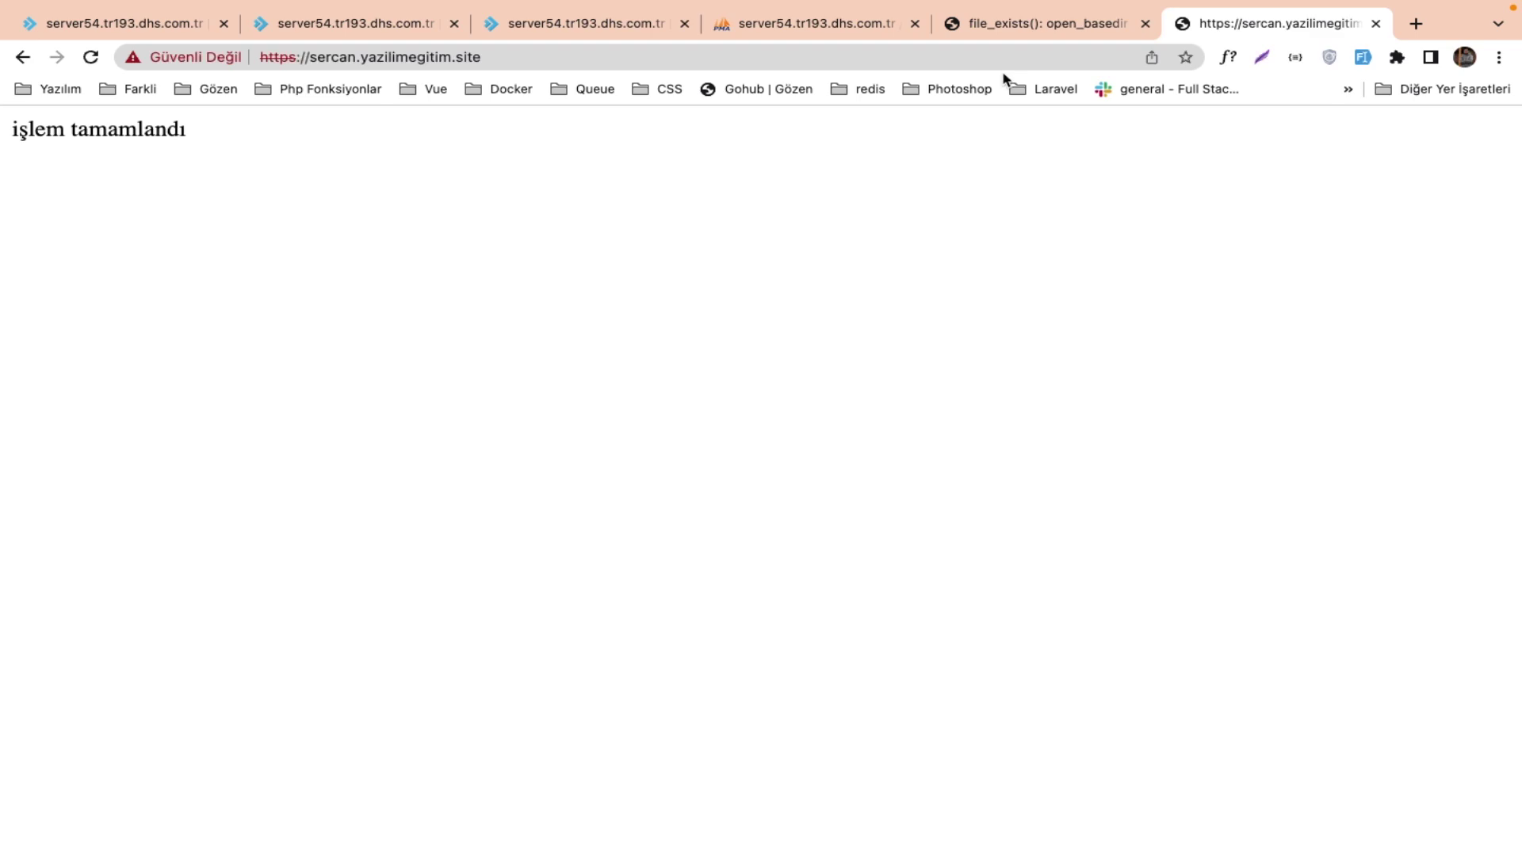
click(999, 32)
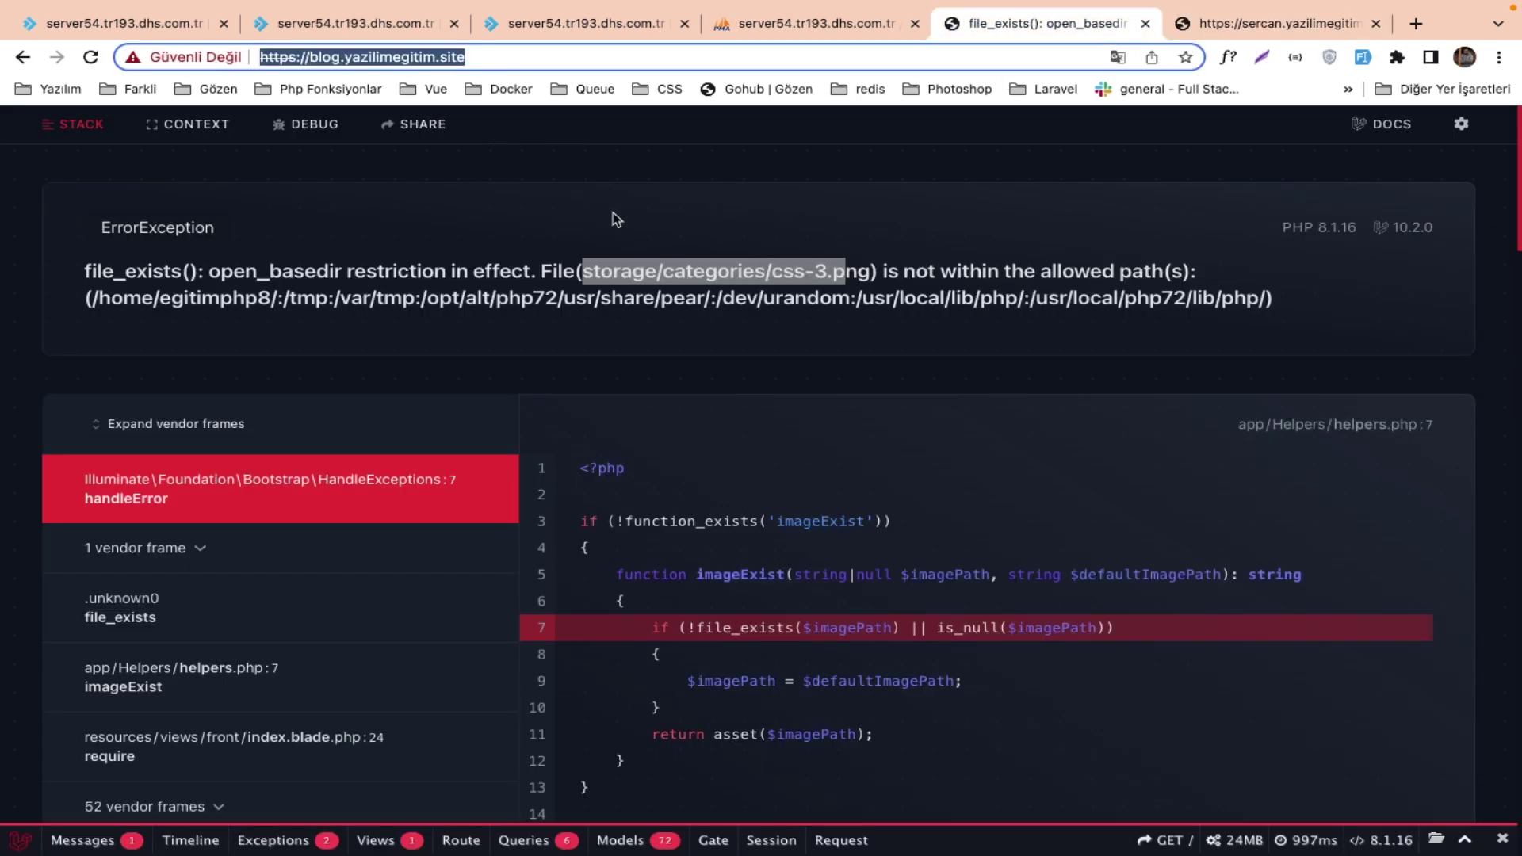
key(Return)
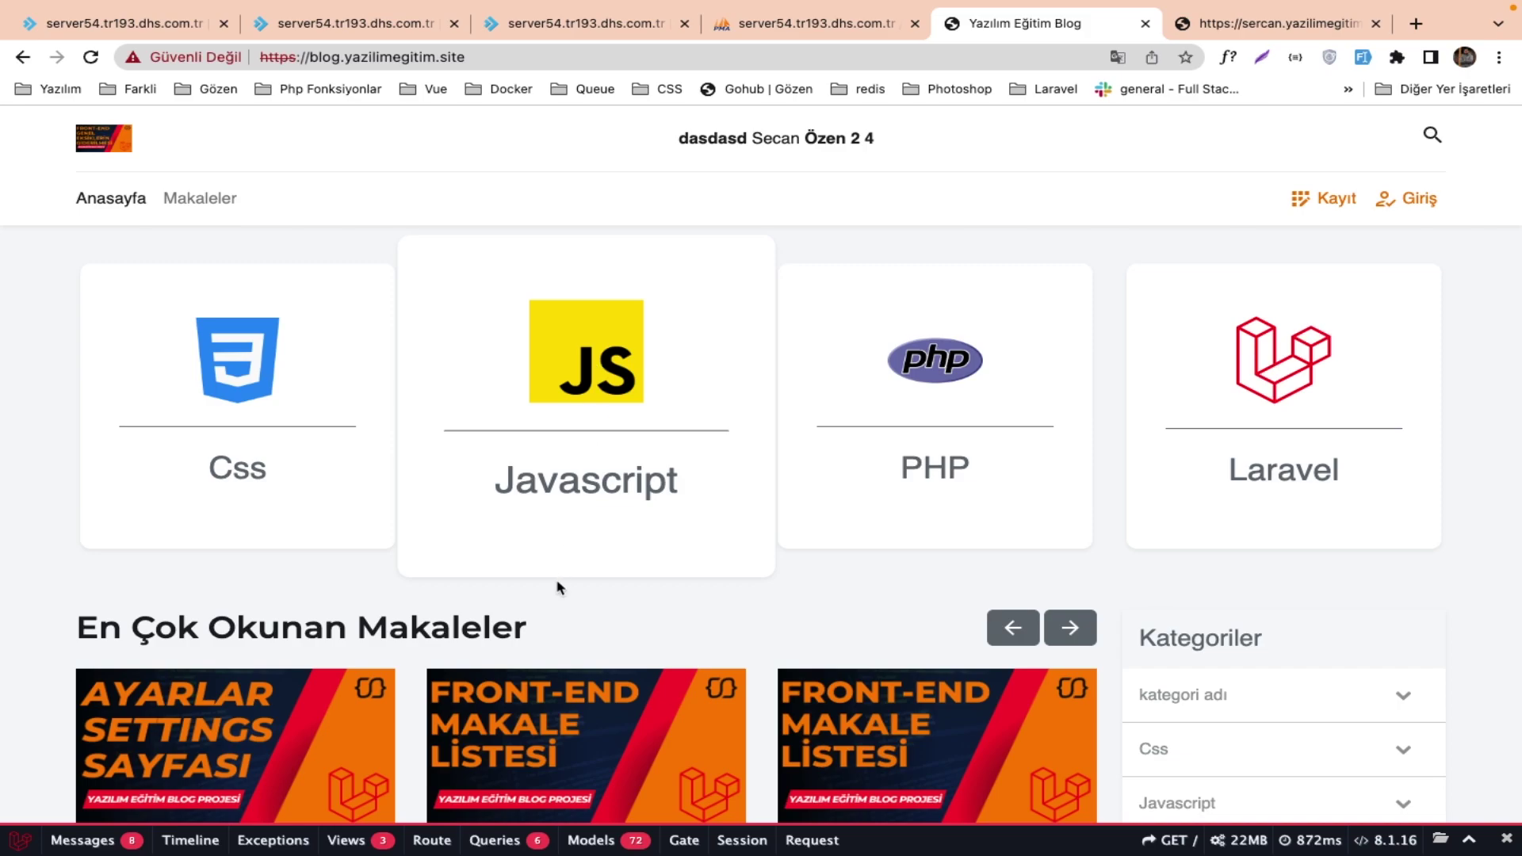
Check images on the live blog by viewing an article, its author's article list and the Css category page.
click(575, 696)
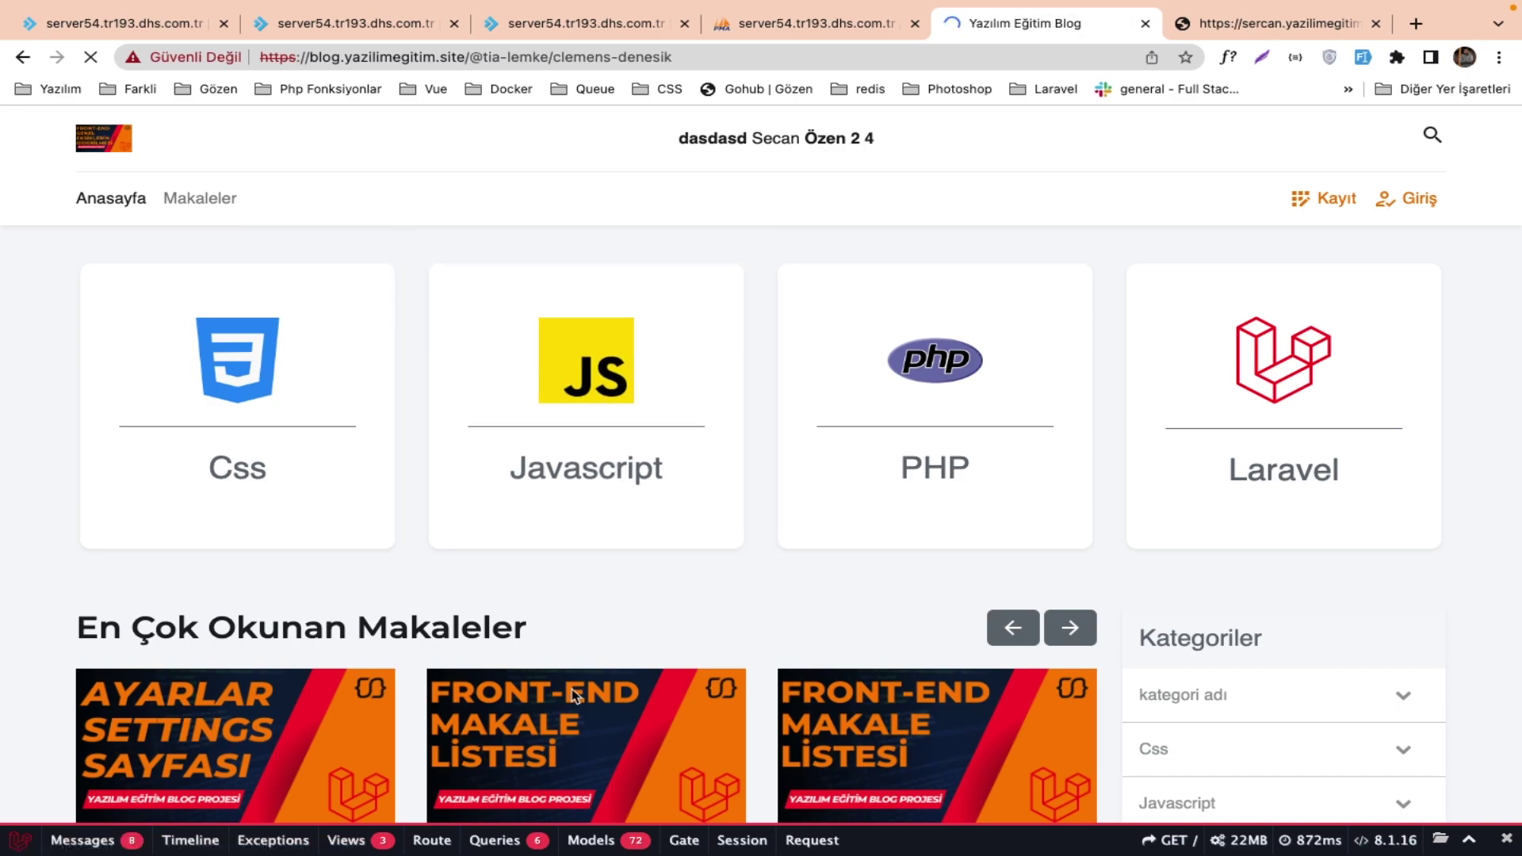
scroll(575, 663, down, 10)
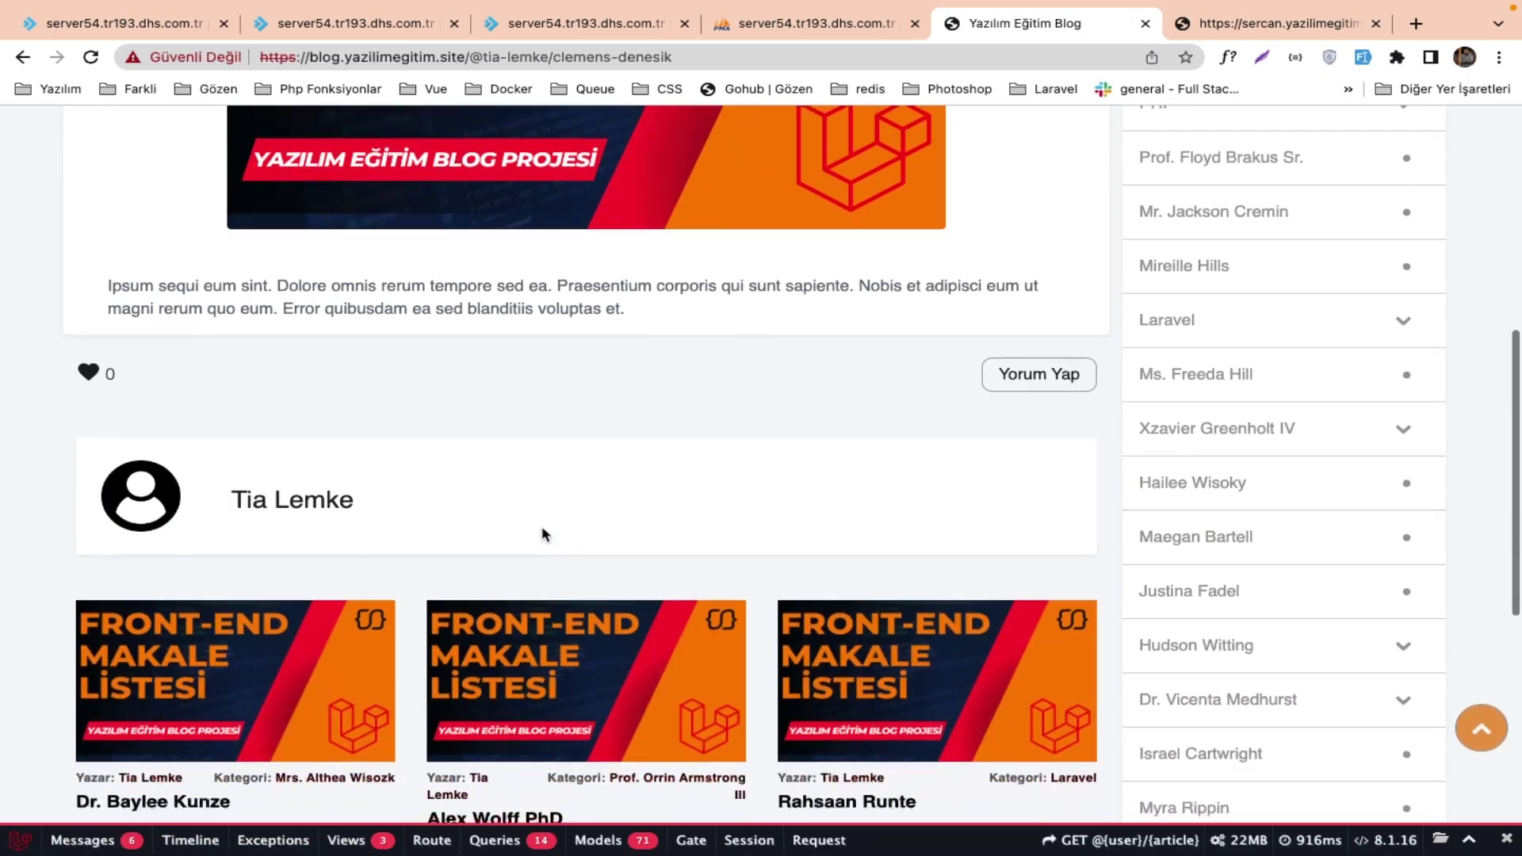
scroll(544, 533, down, 2)
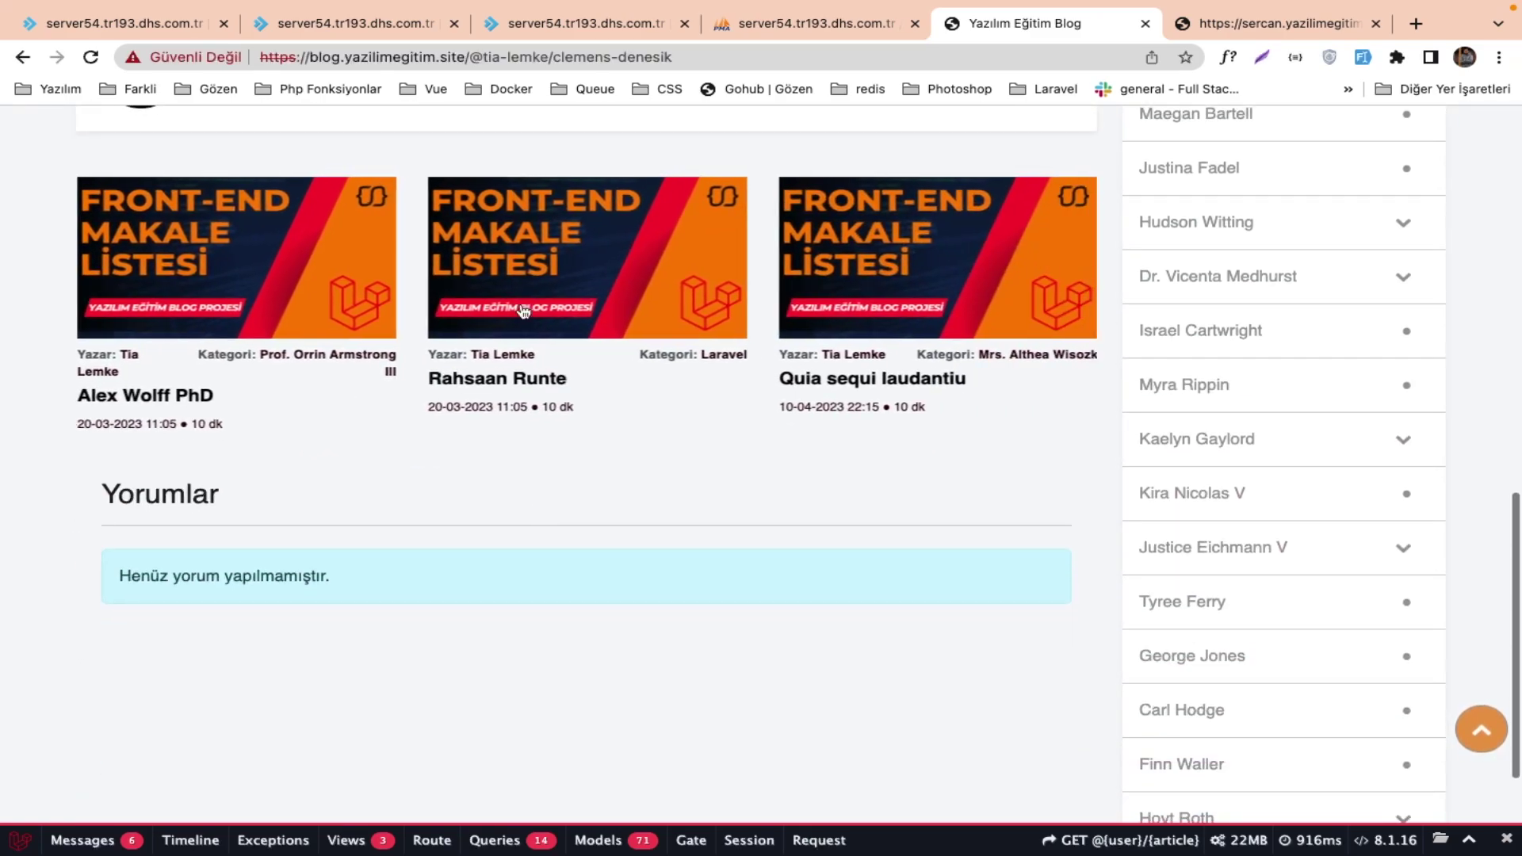
click(523, 287)
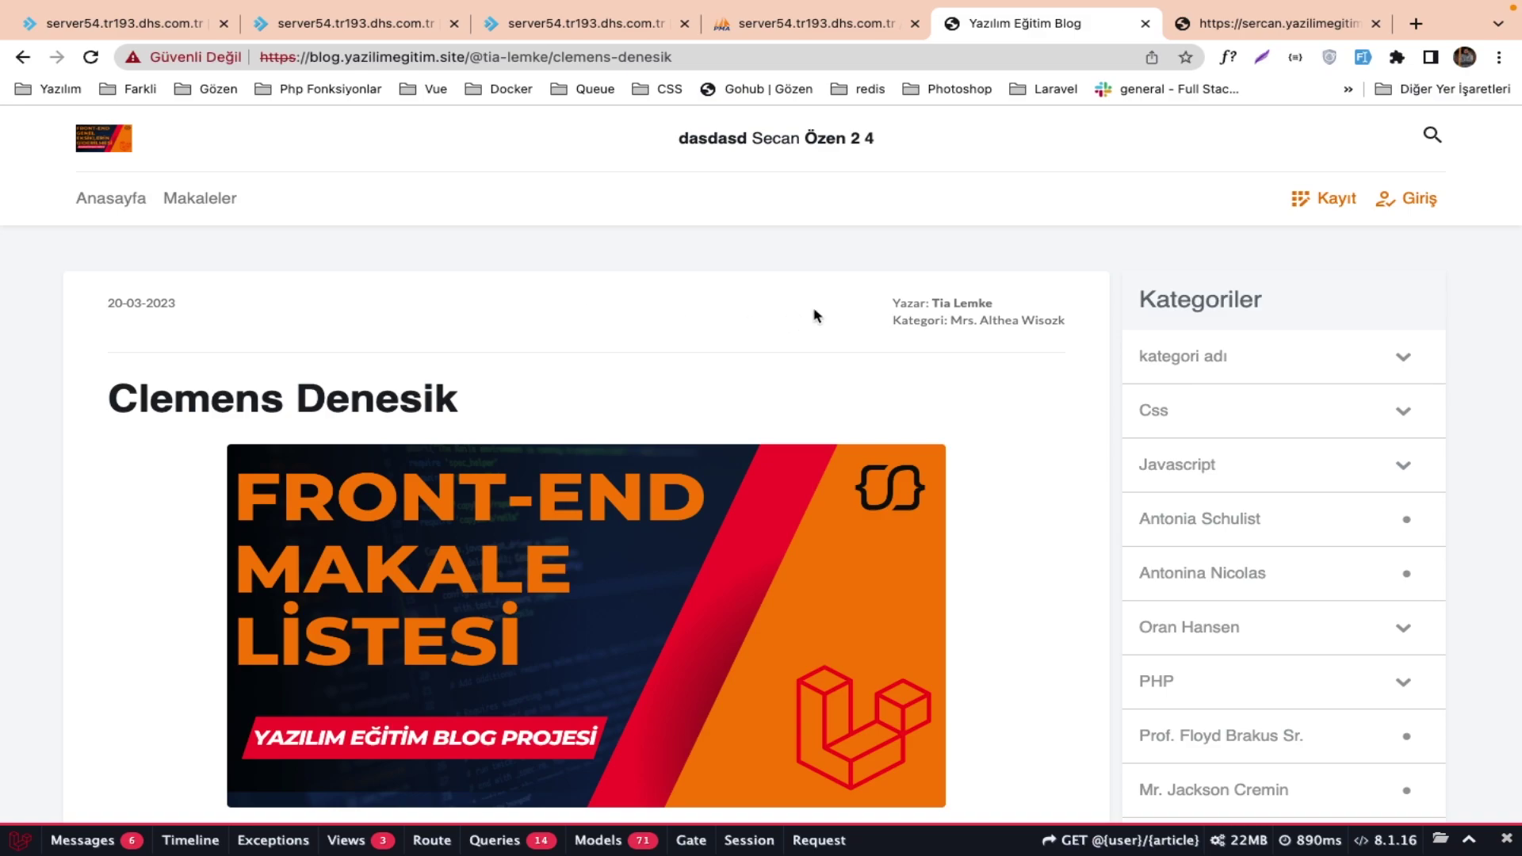
click(955, 303)
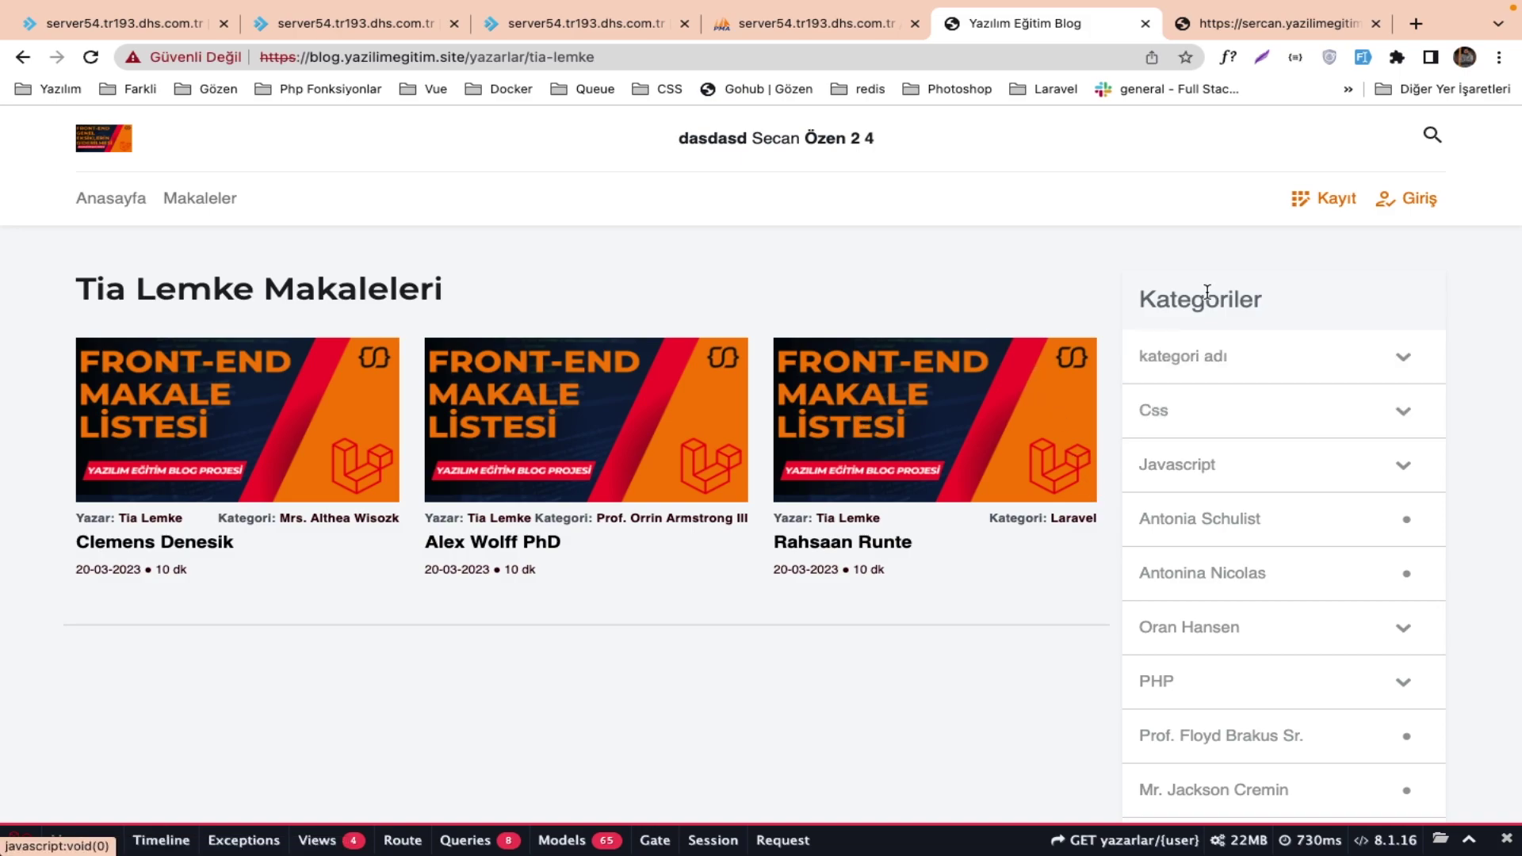
click(1408, 412)
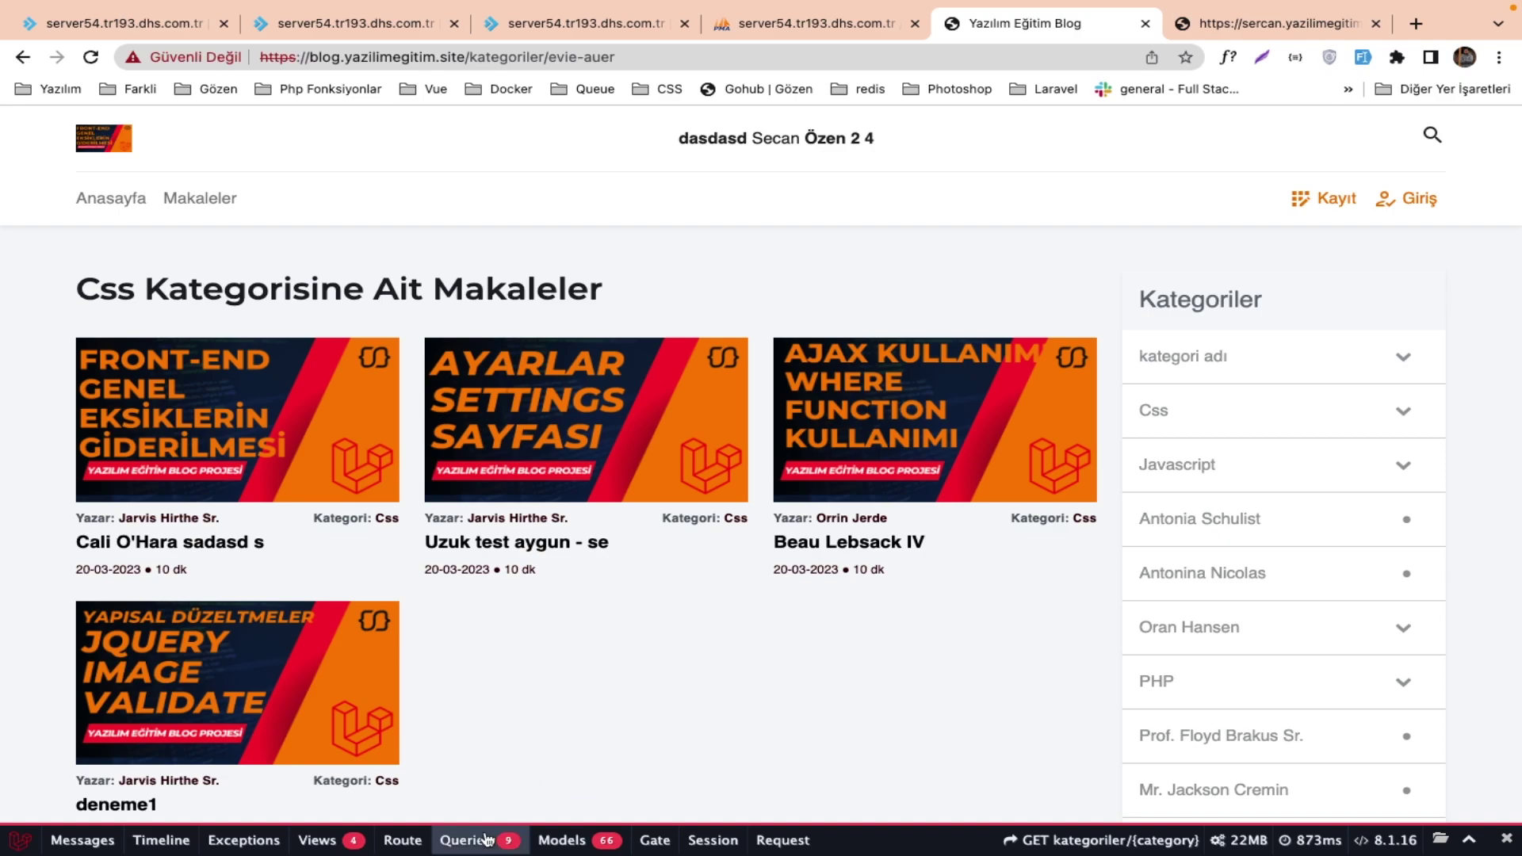
Go to /domains/yazilimegitim.site/public_html/blog in the file manager.
click(523, 19)
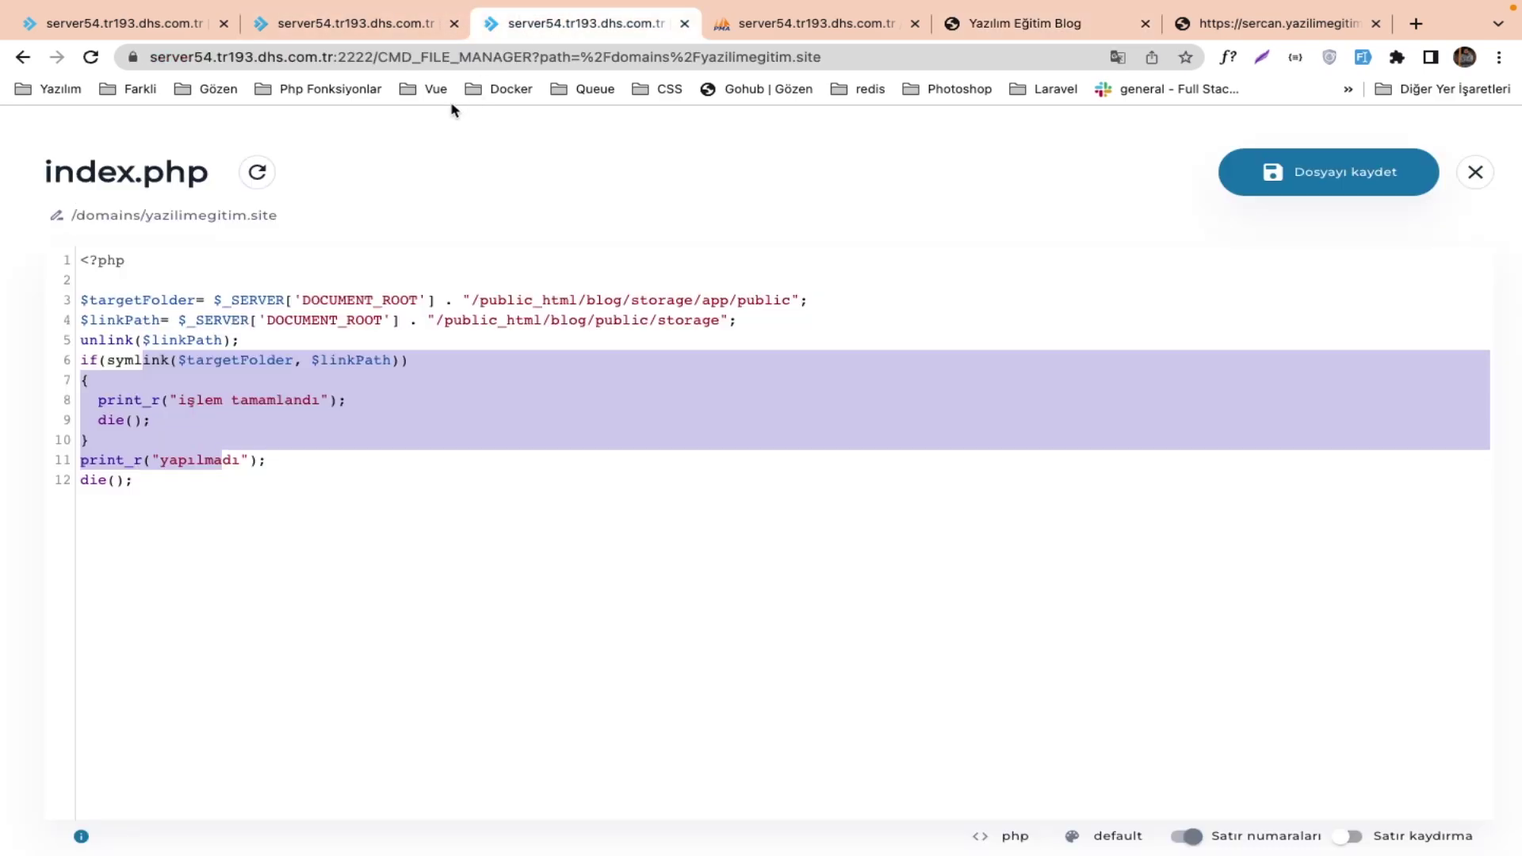
click(375, 35)
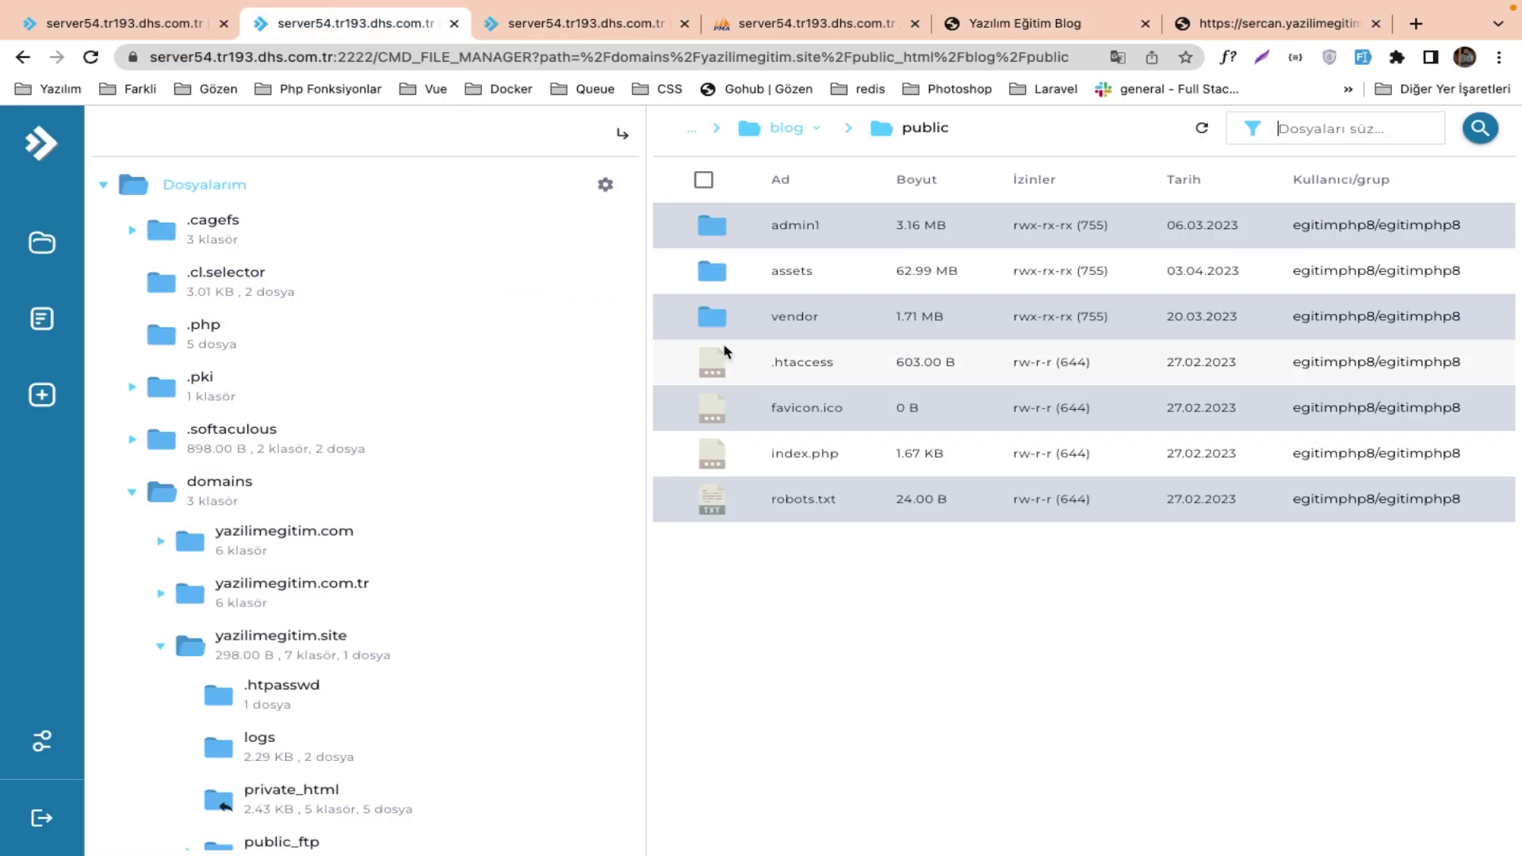
click(361, 641)
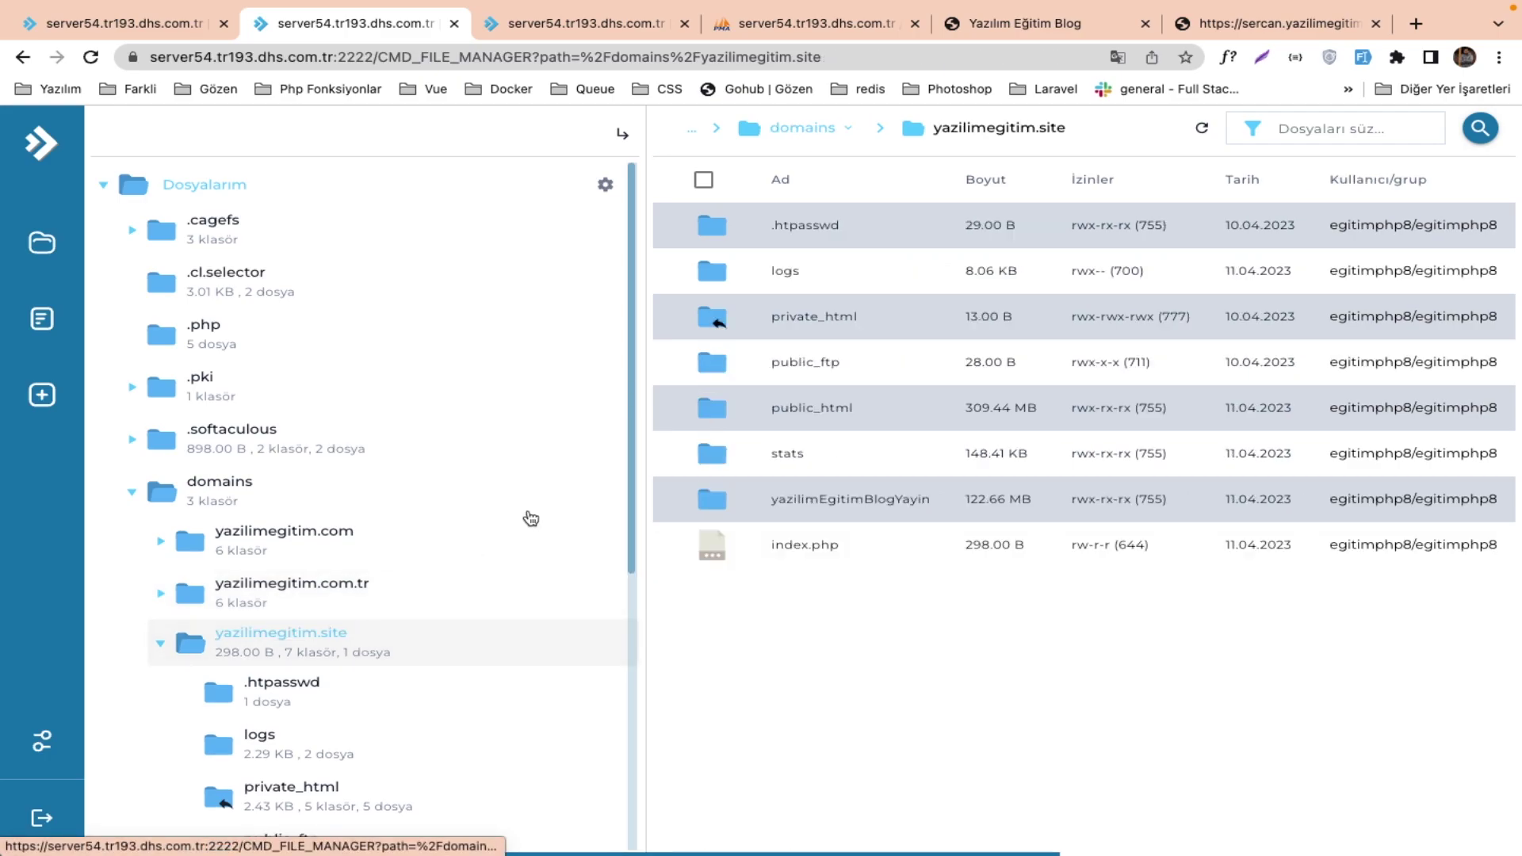
double_click(791, 416)
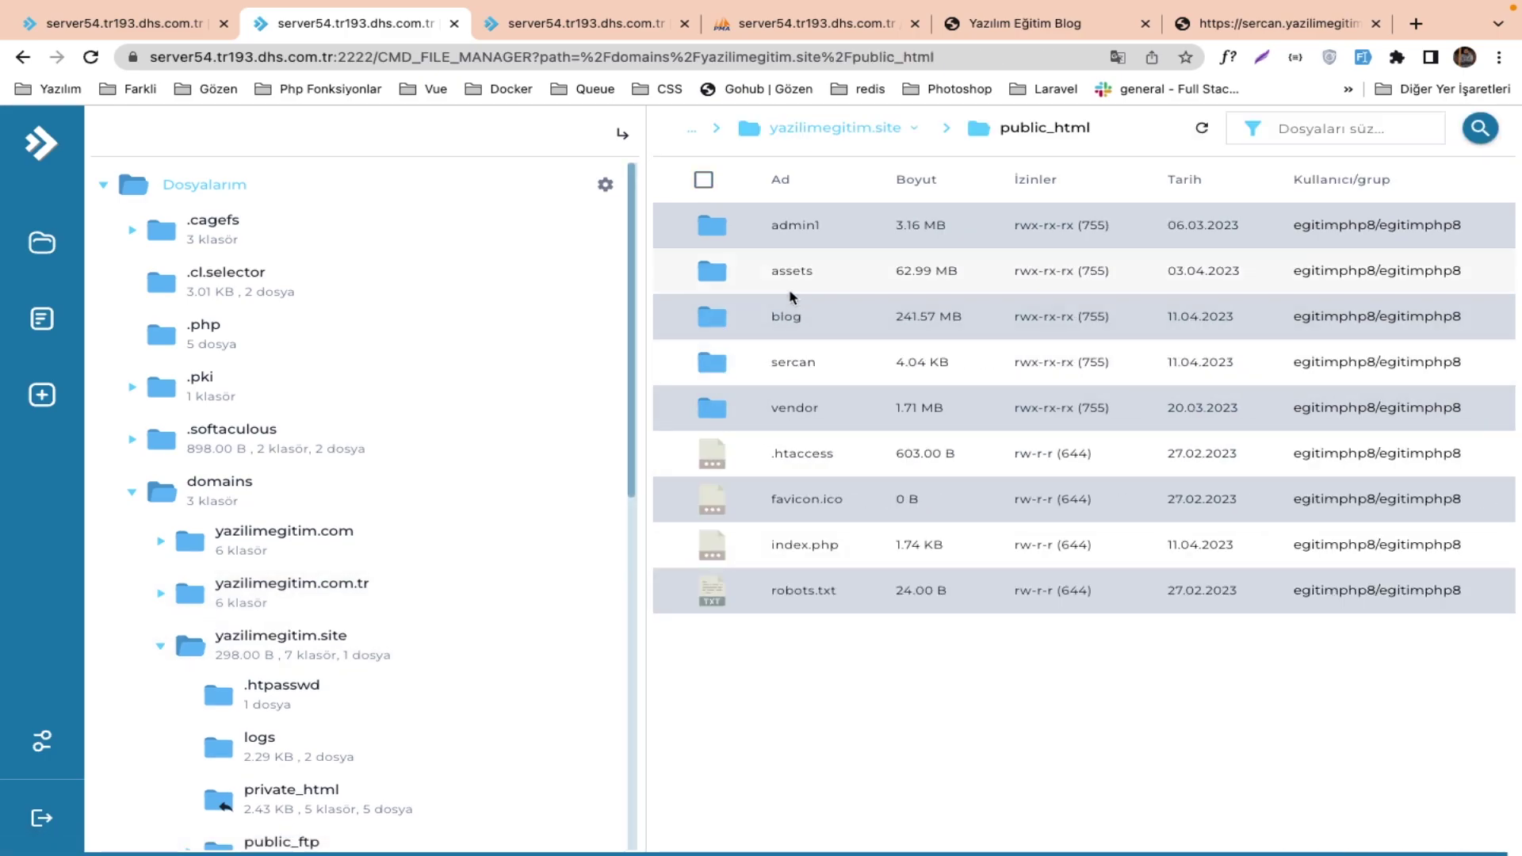
double_click(788, 314)
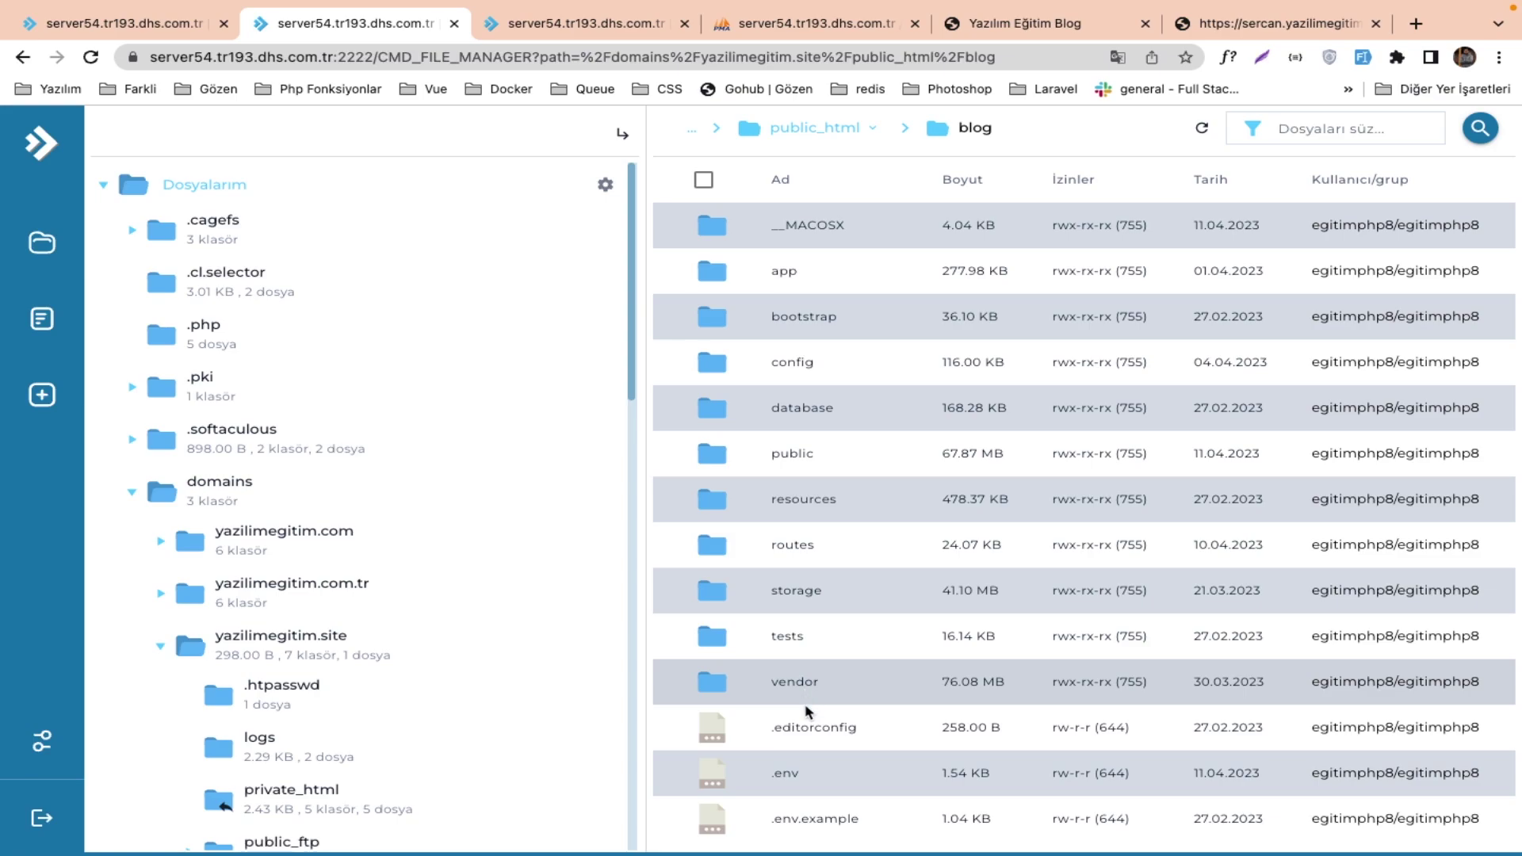
In the blog's .env file, set APP_ENV to production and APP_DEBUG to false, save it and close the editor.
click(808, 765)
double_click(808, 765)
double_click(175, 298)
double_click(175, 279)
text(production)
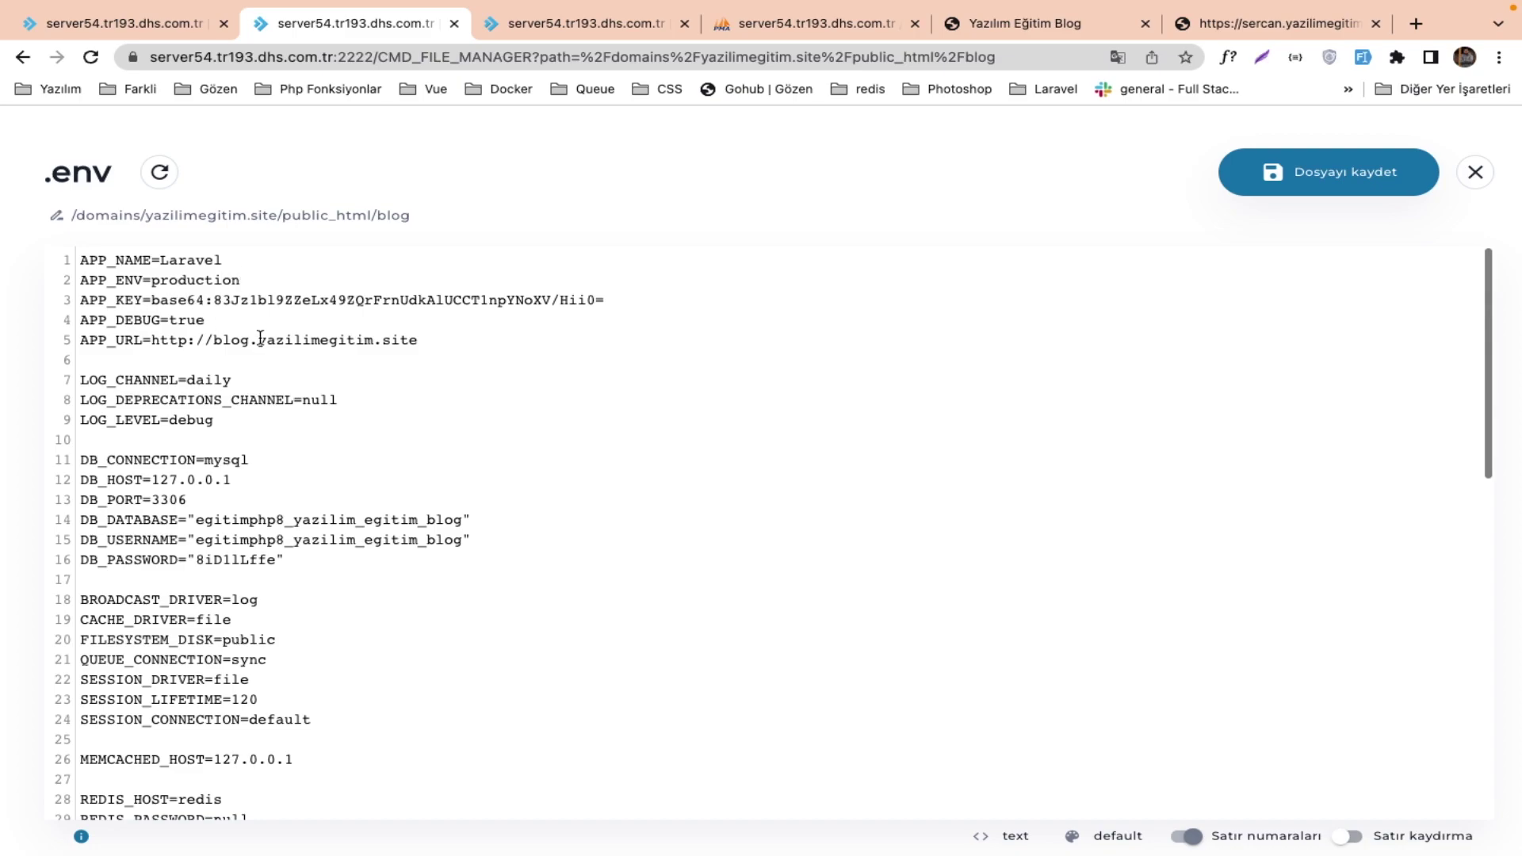
double_click(197, 323)
text(fals)
click(1307, 161)
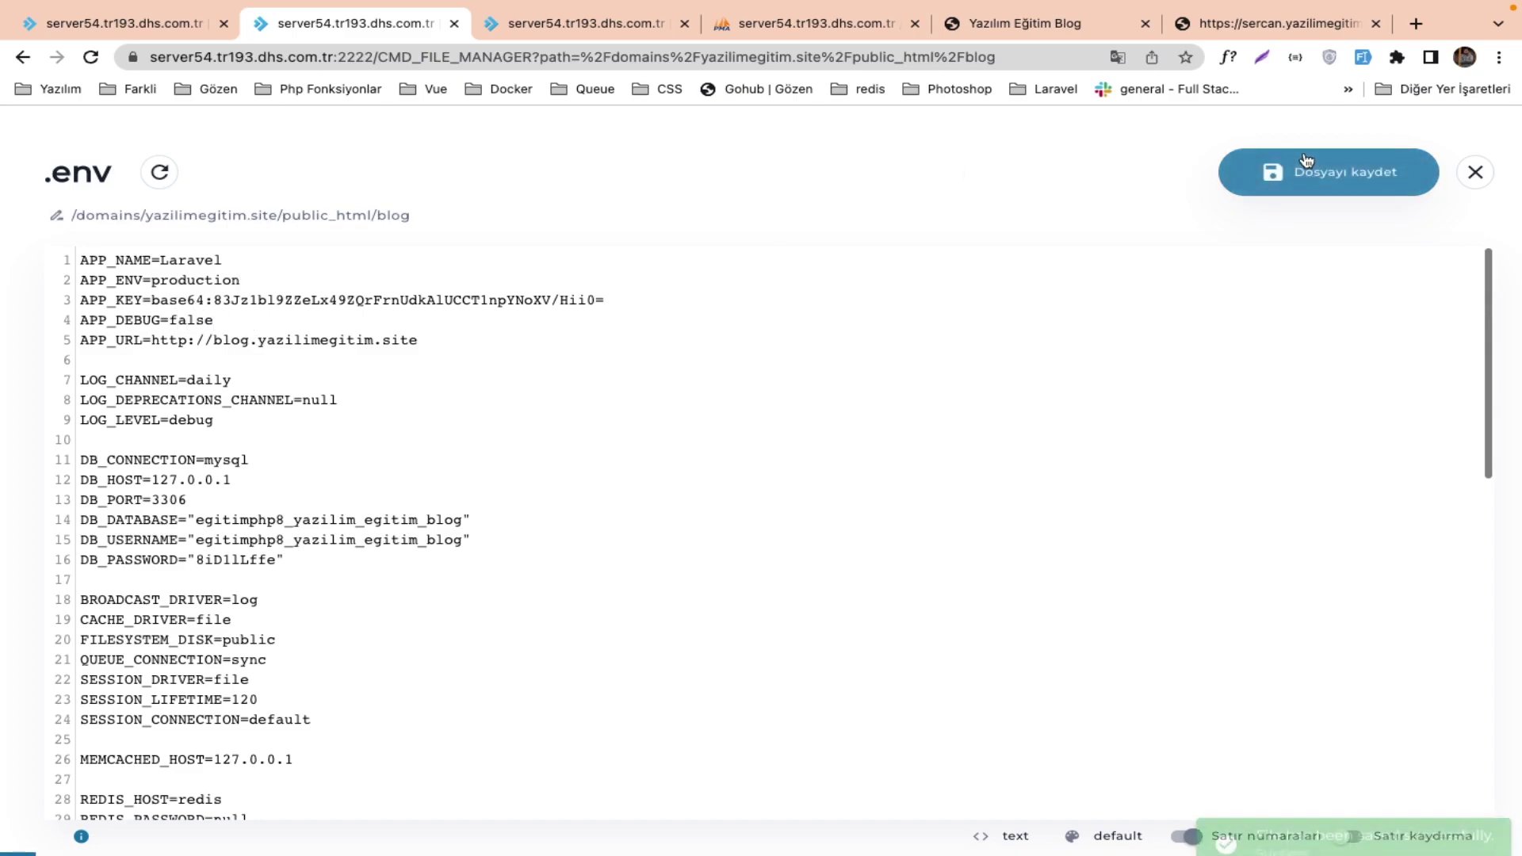
click(1490, 182)
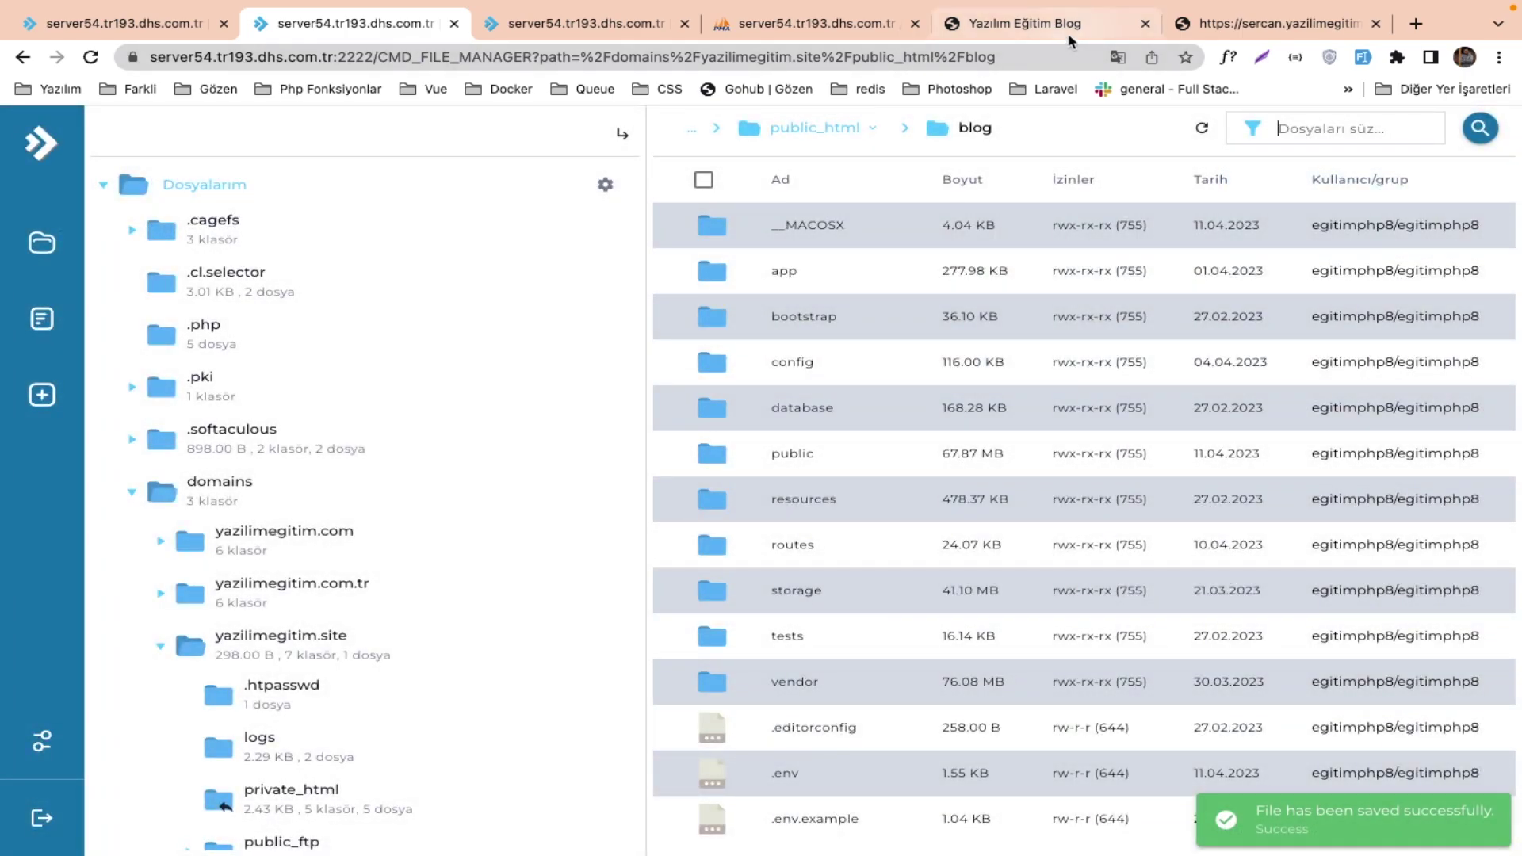
Reload the blog's Css category page to check it with the new environment settings.
click(1067, 35)
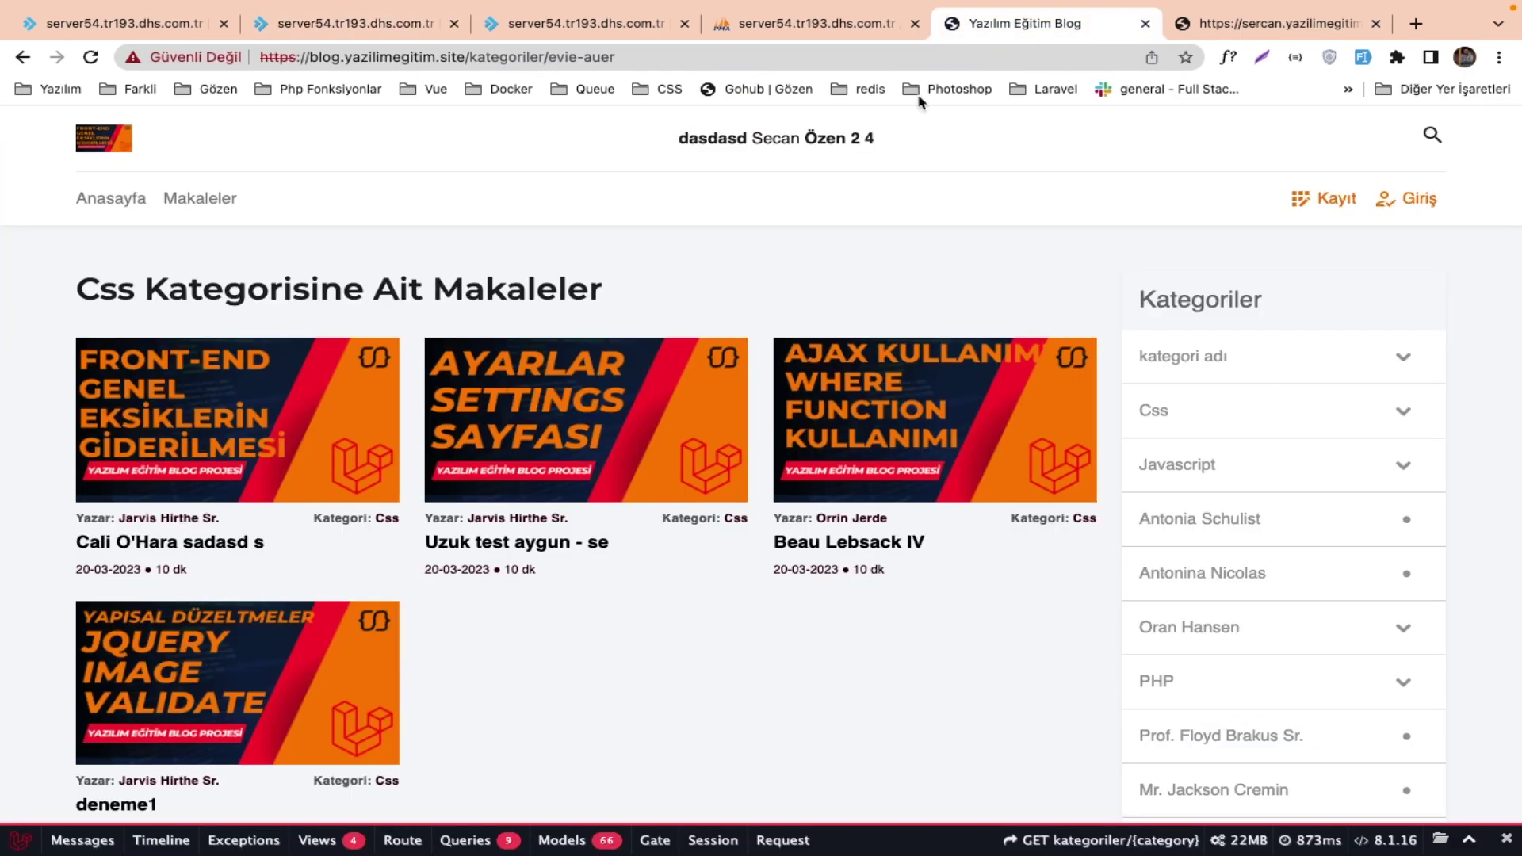
key(super+r)
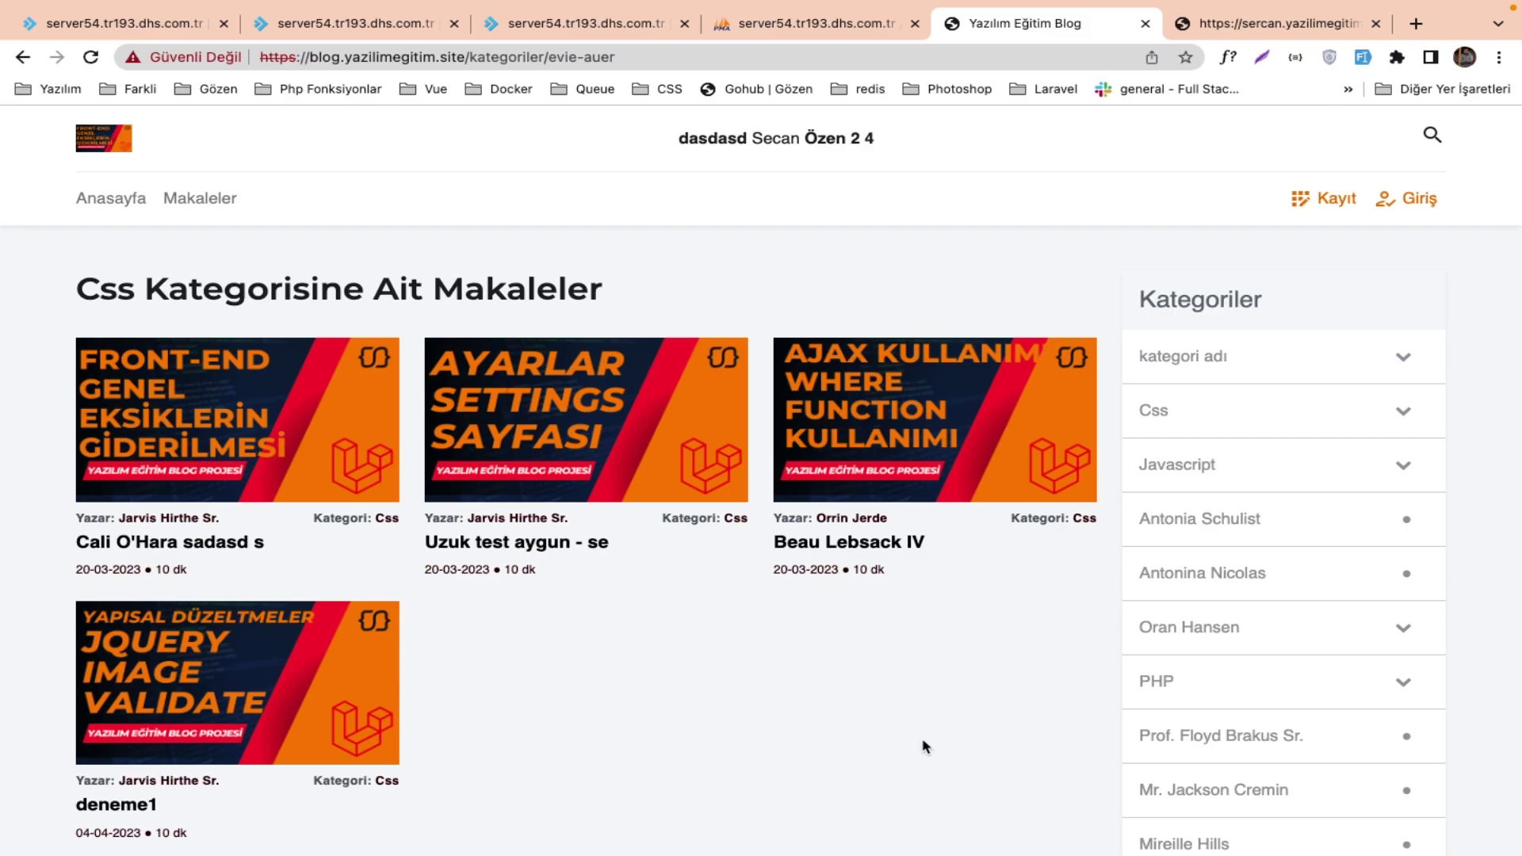
Open the MySQL databases page in DirectAdmin and launch phpMyAdmin from it.
click(758, 36)
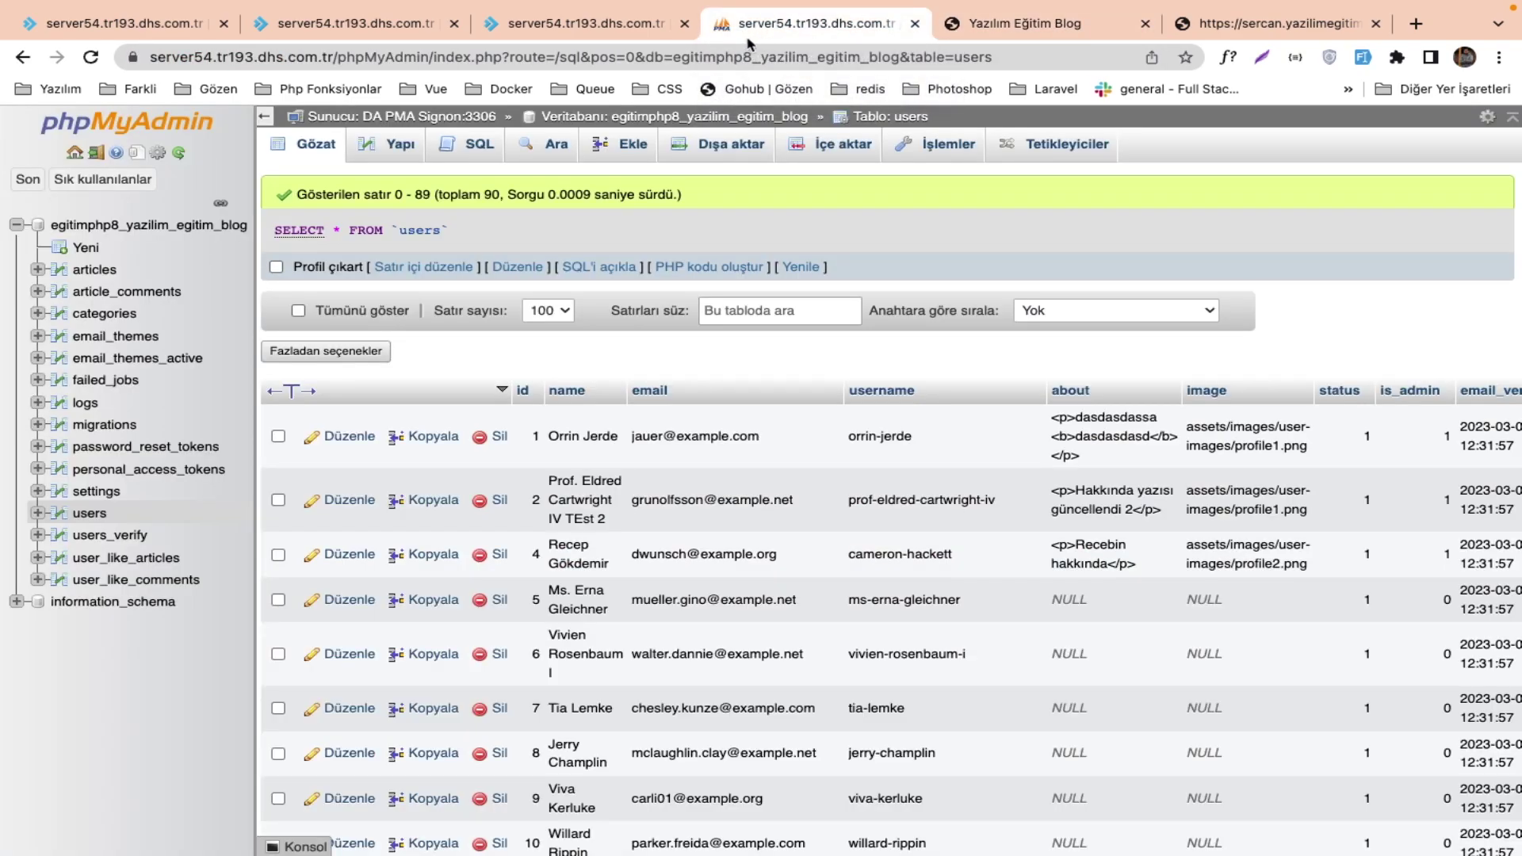
click(581, 38)
click(352, 39)
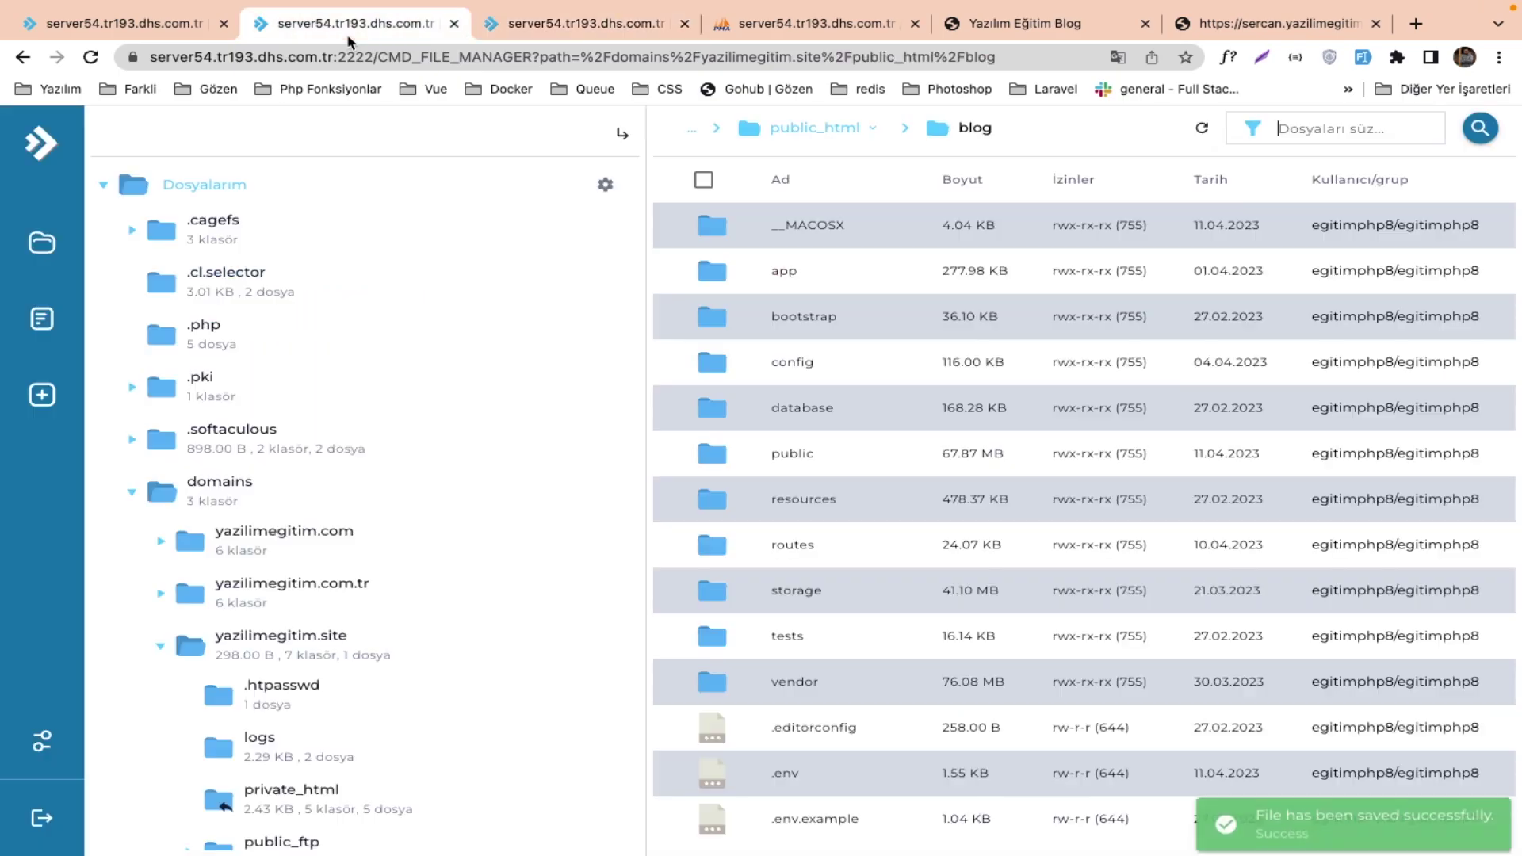
click(142, 26)
click(137, 188)
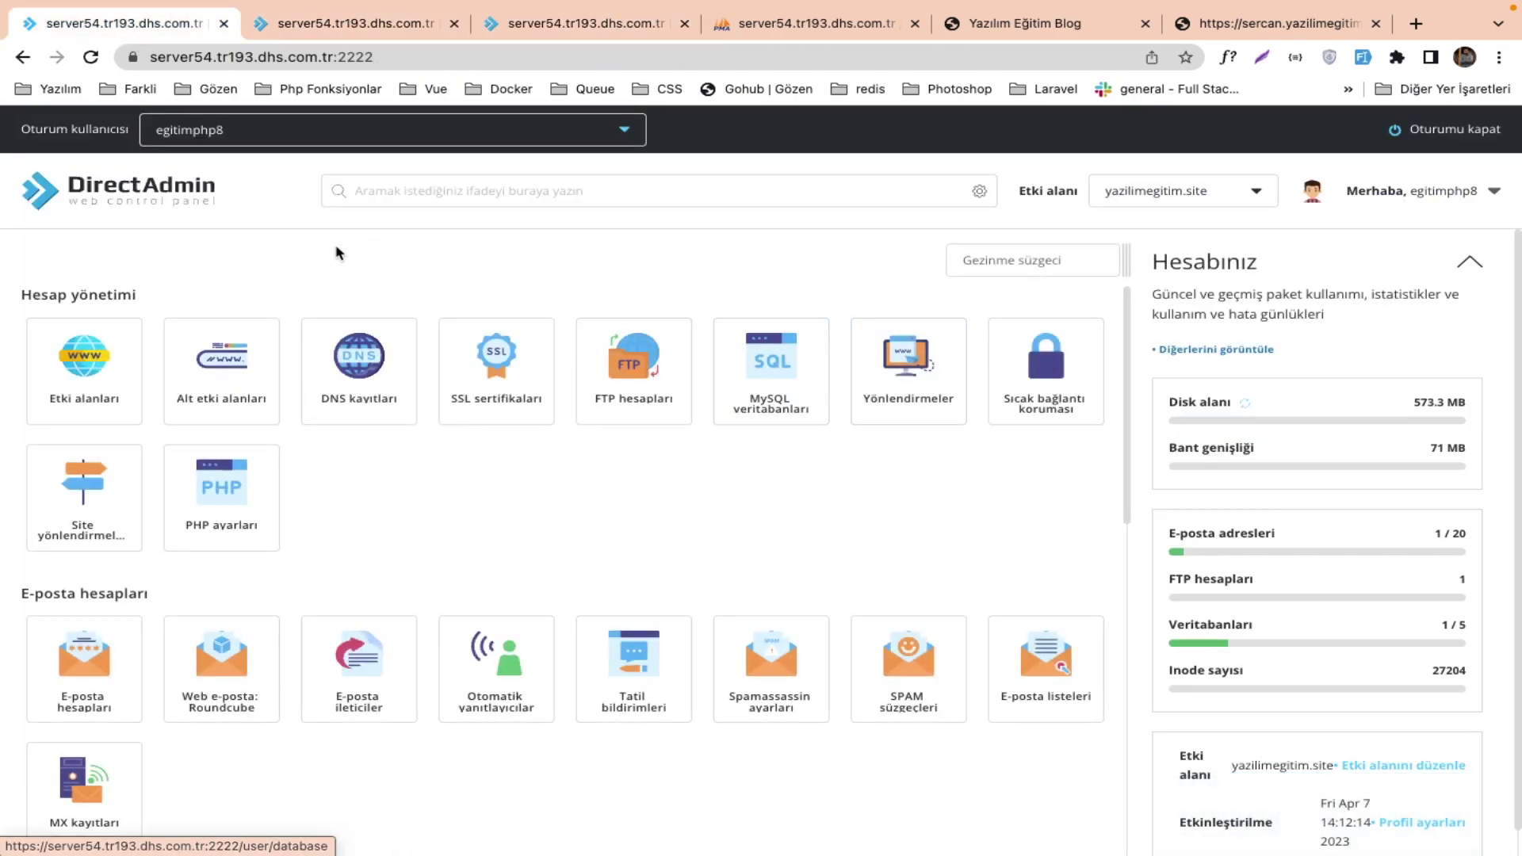
click(745, 349)
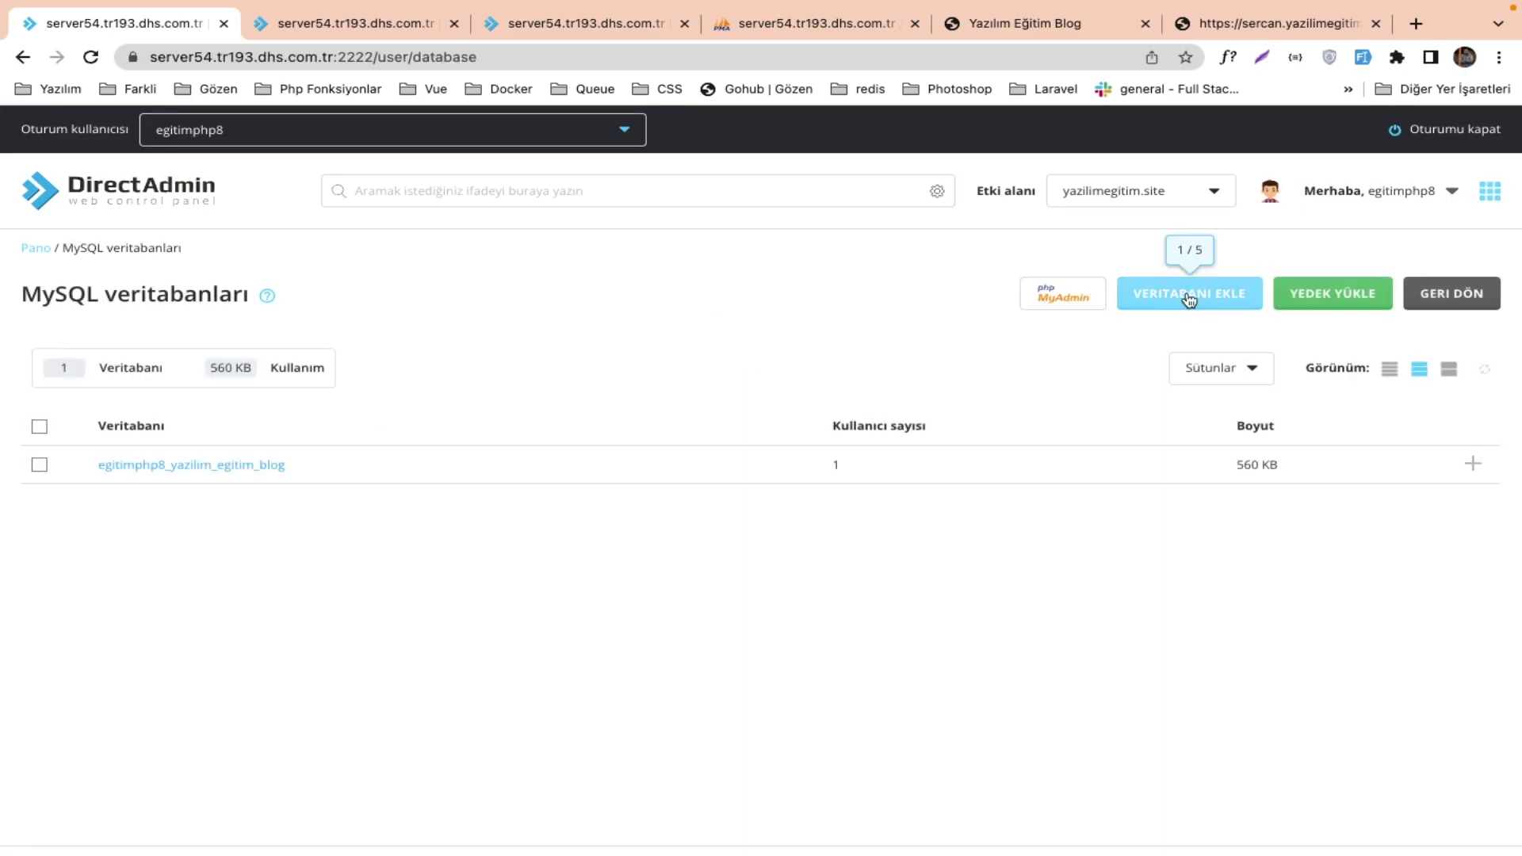
click(1081, 312)
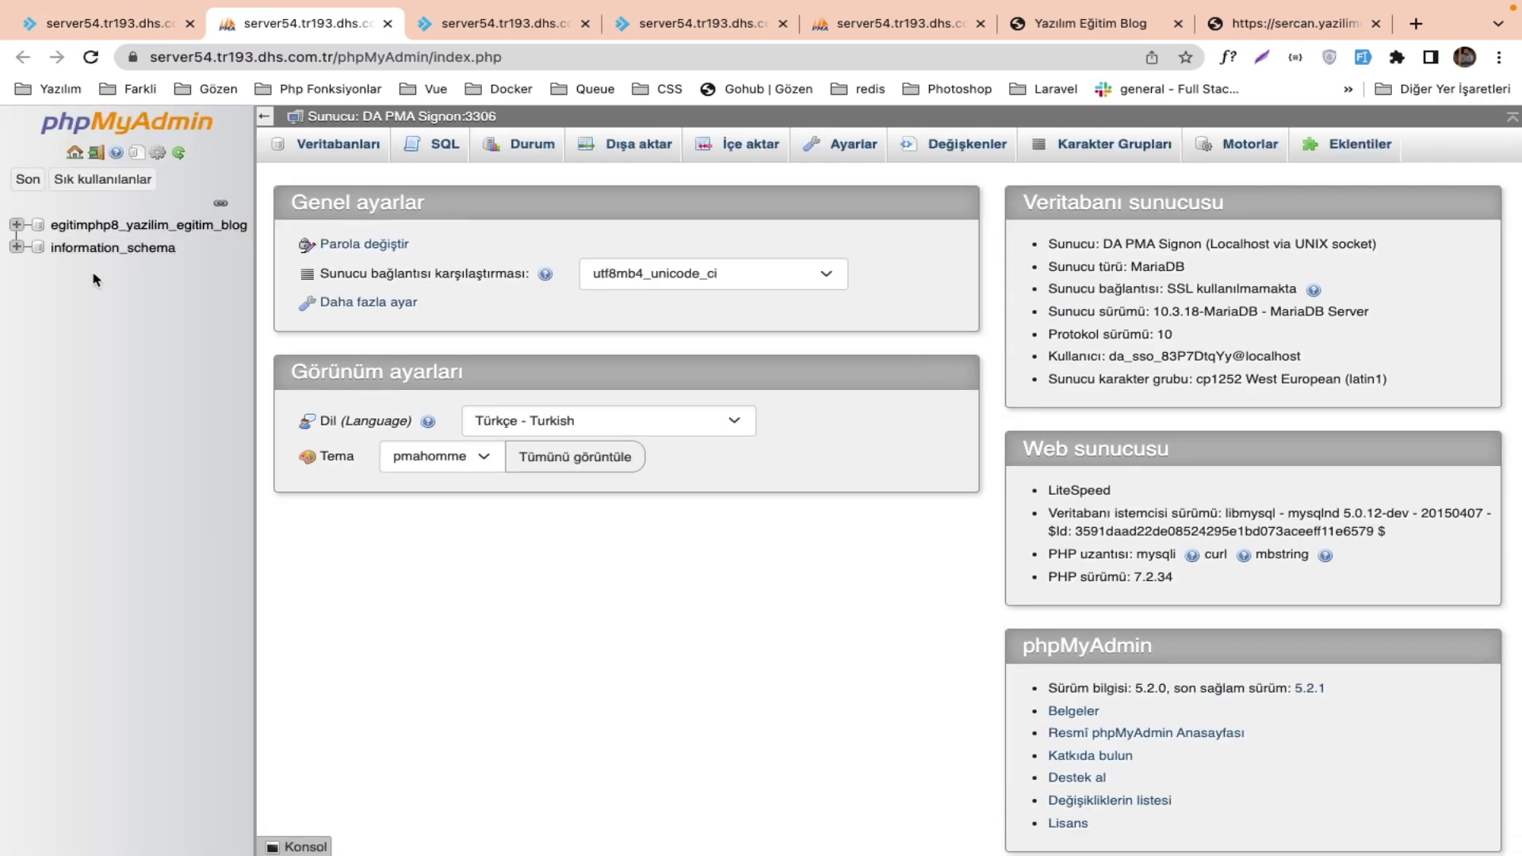
View the import page for the egitimphp8_yazilim_egitim_blog database and return to the phpMyAdmin home page.
click(188, 227)
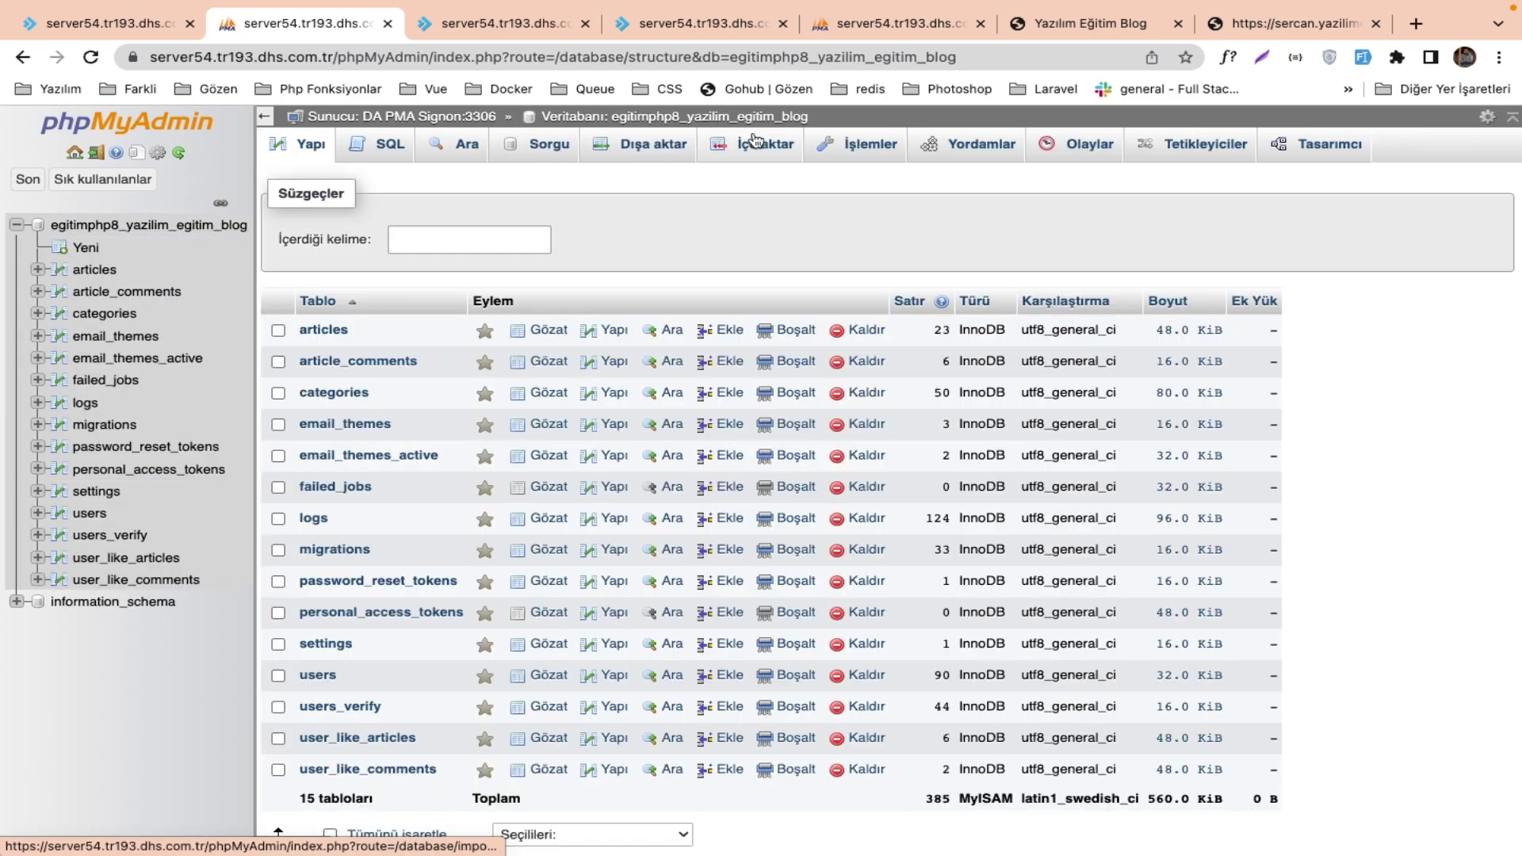
click(755, 141)
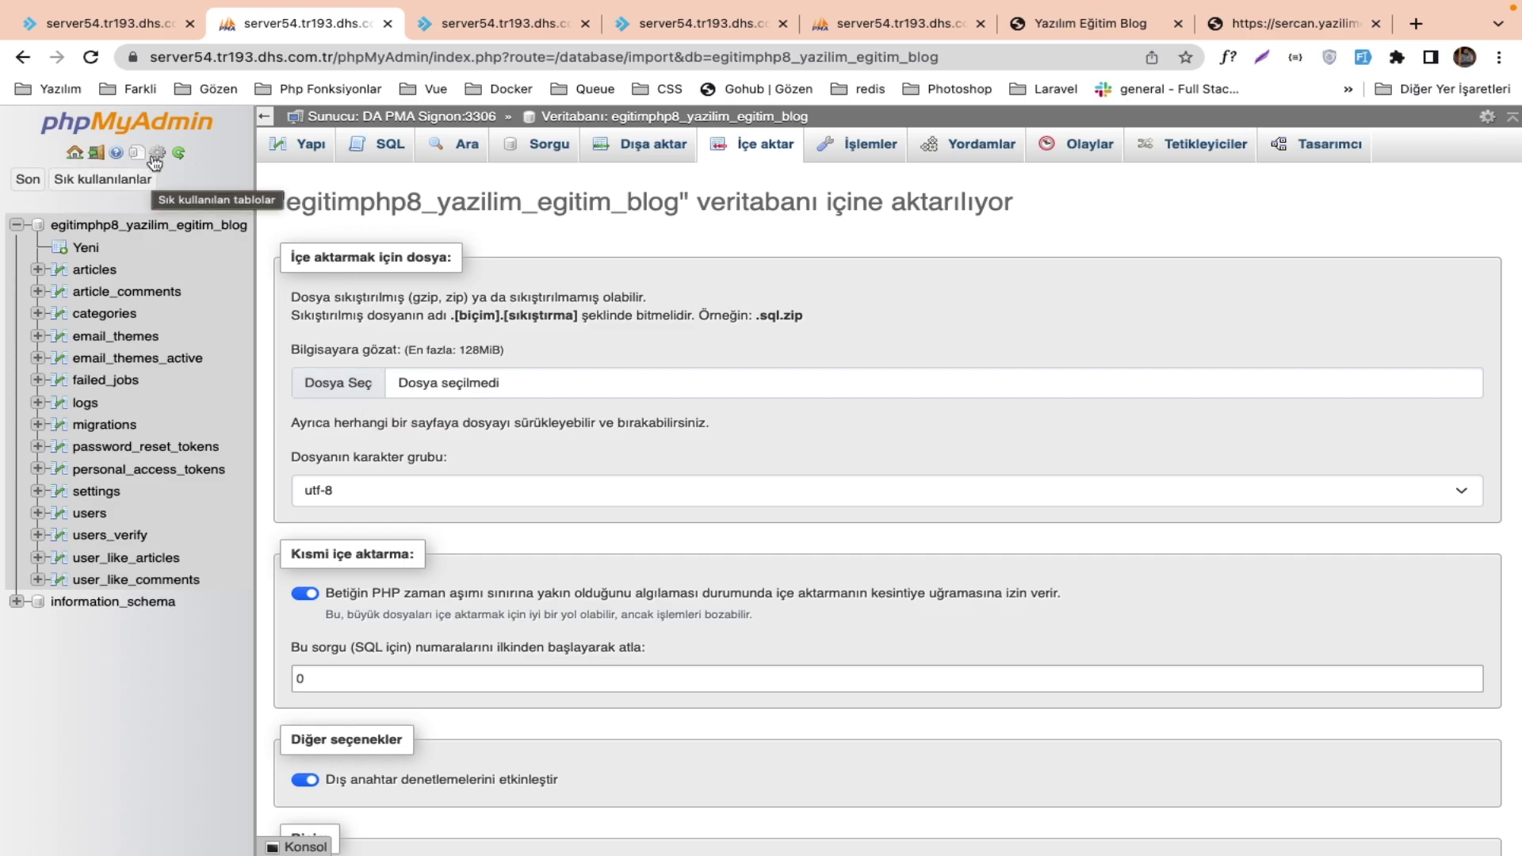
click(170, 130)
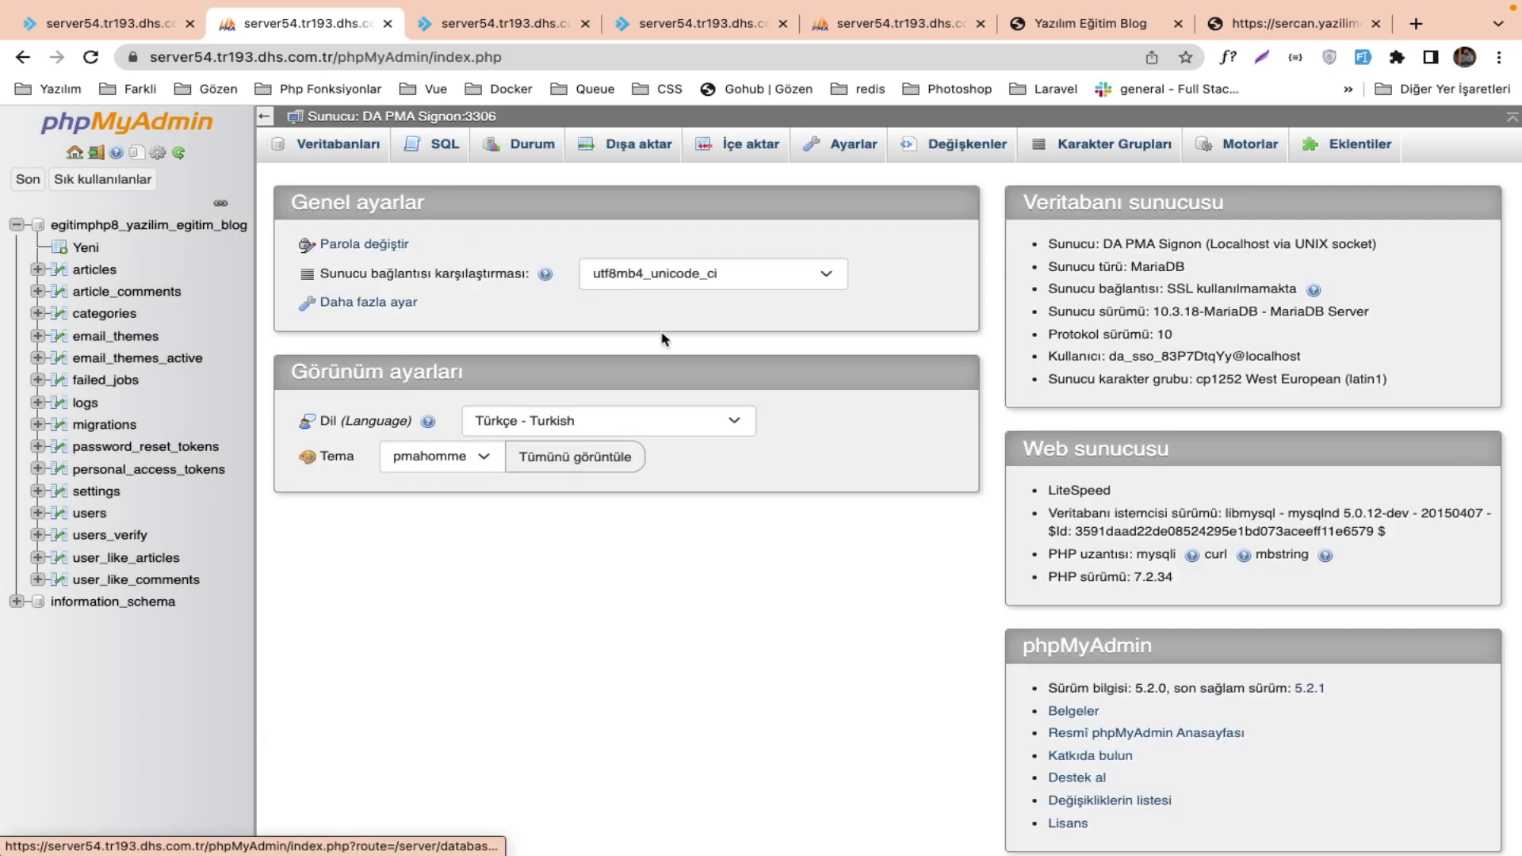
key(super+Tab)
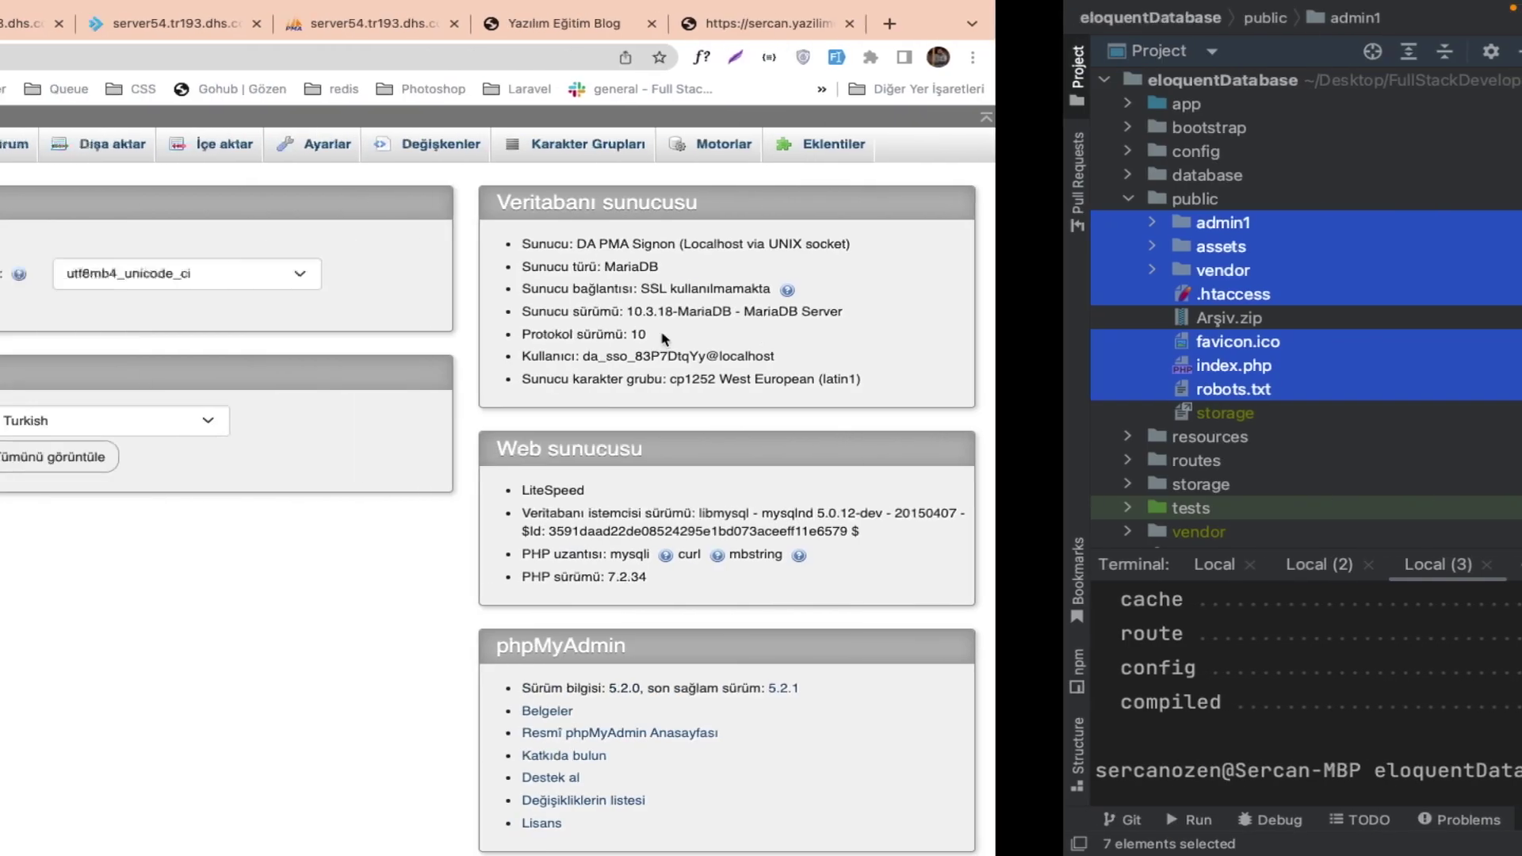
key(super+Tab)
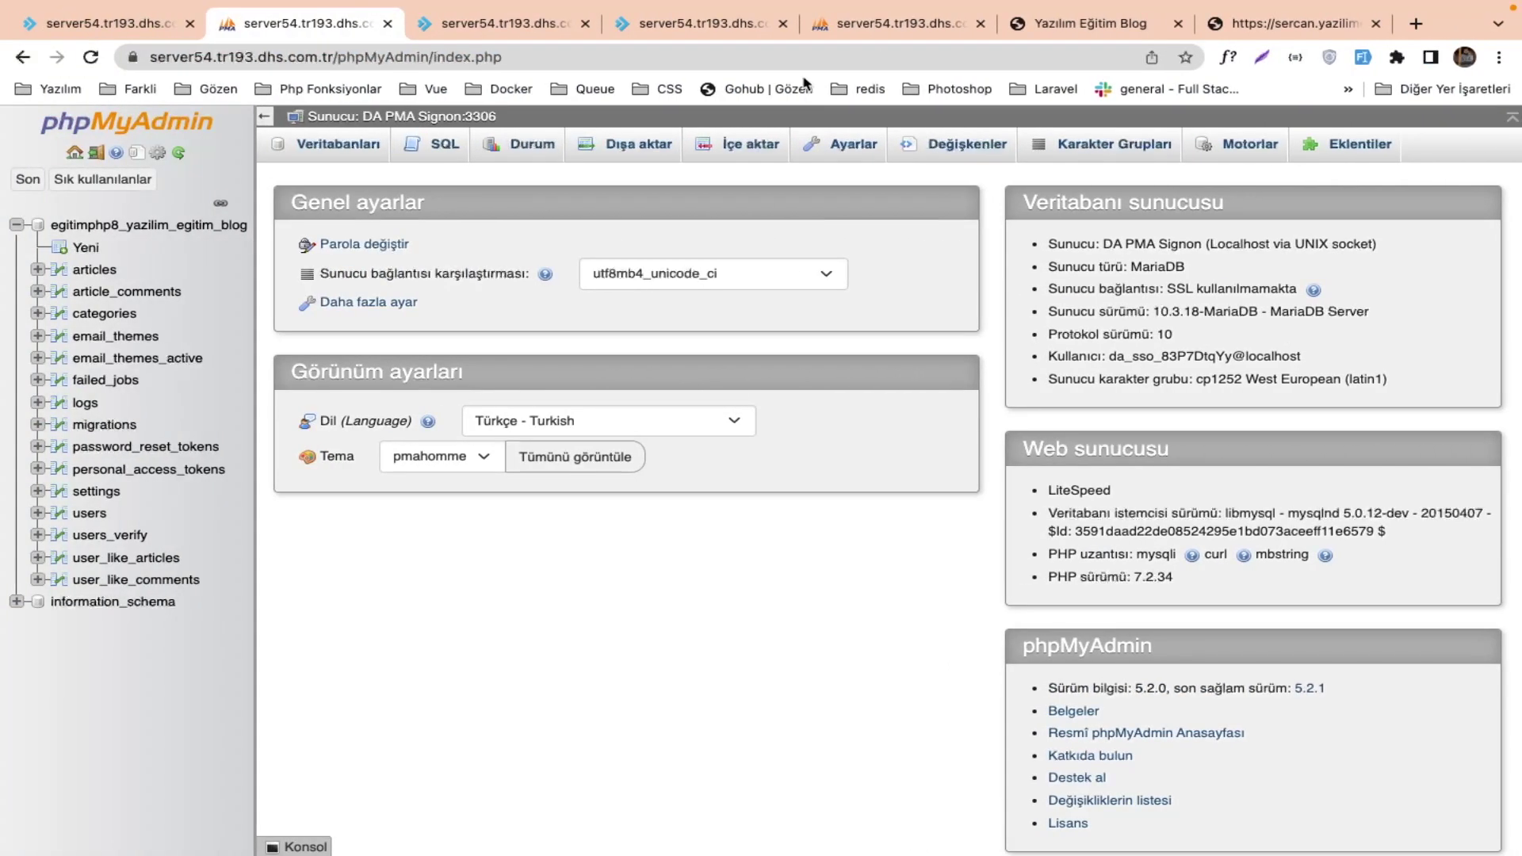
Open the blog's .env file, review the DB_DATABASE, DB_USERNAME and DB_PASSWORD lines, and save the file.
click(725, 24)
click(472, 24)
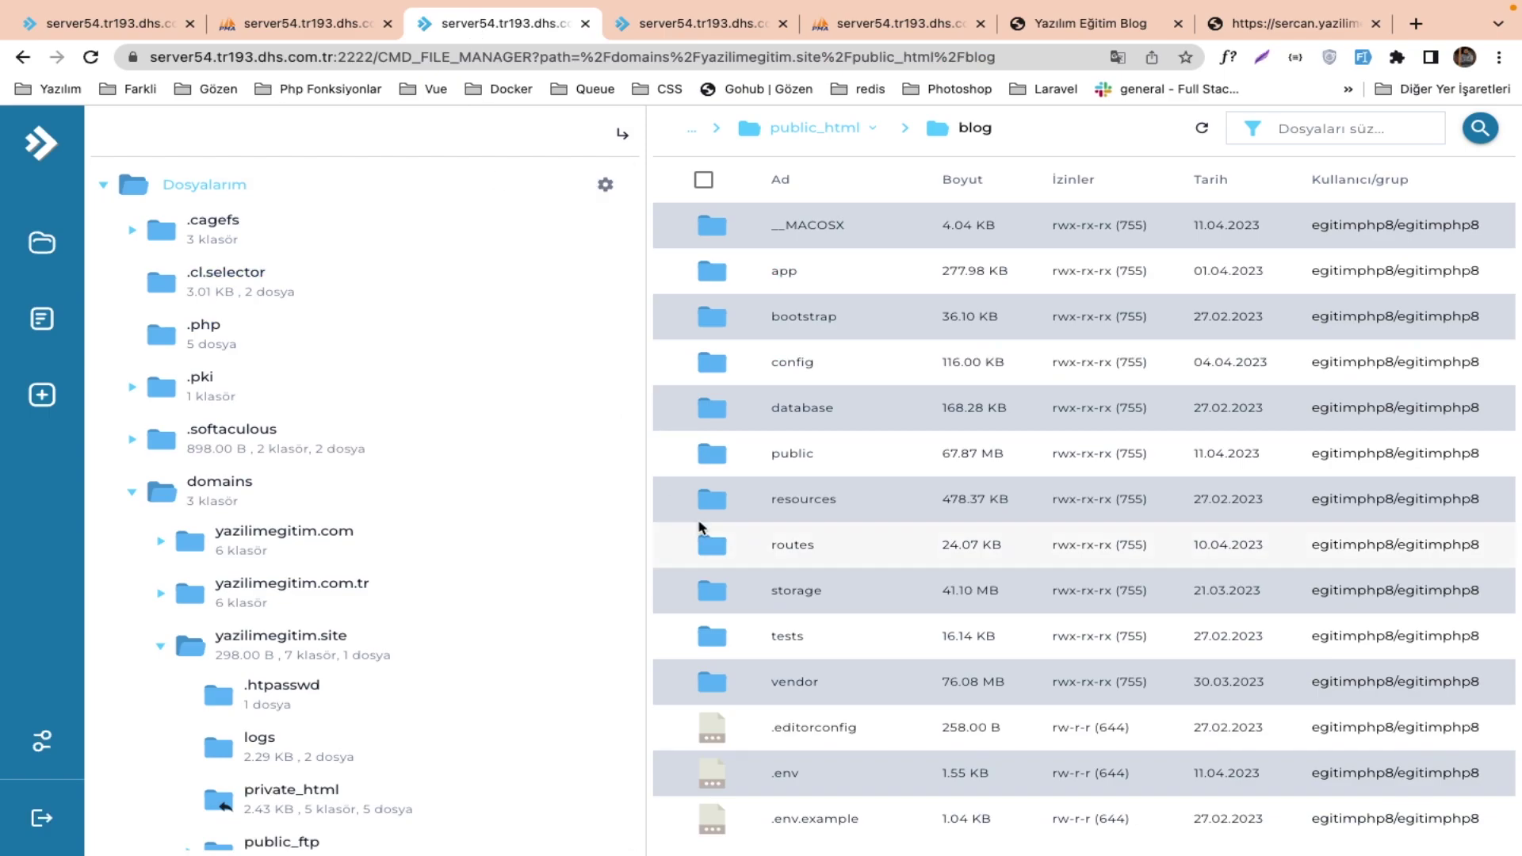
click(885, 761)
double_click(885, 758)
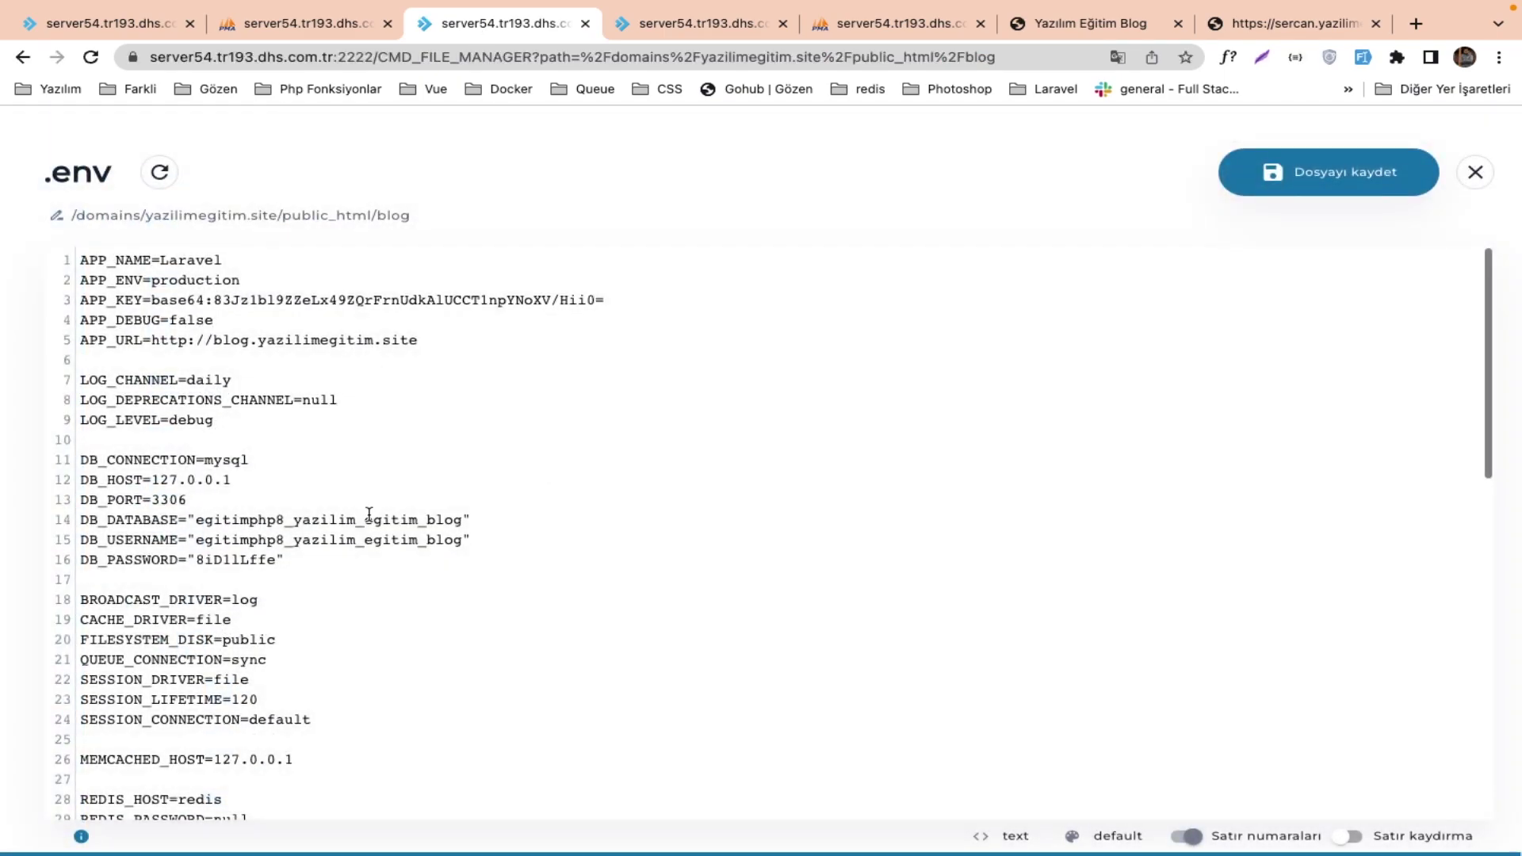
drag(284, 560, 83, 510)
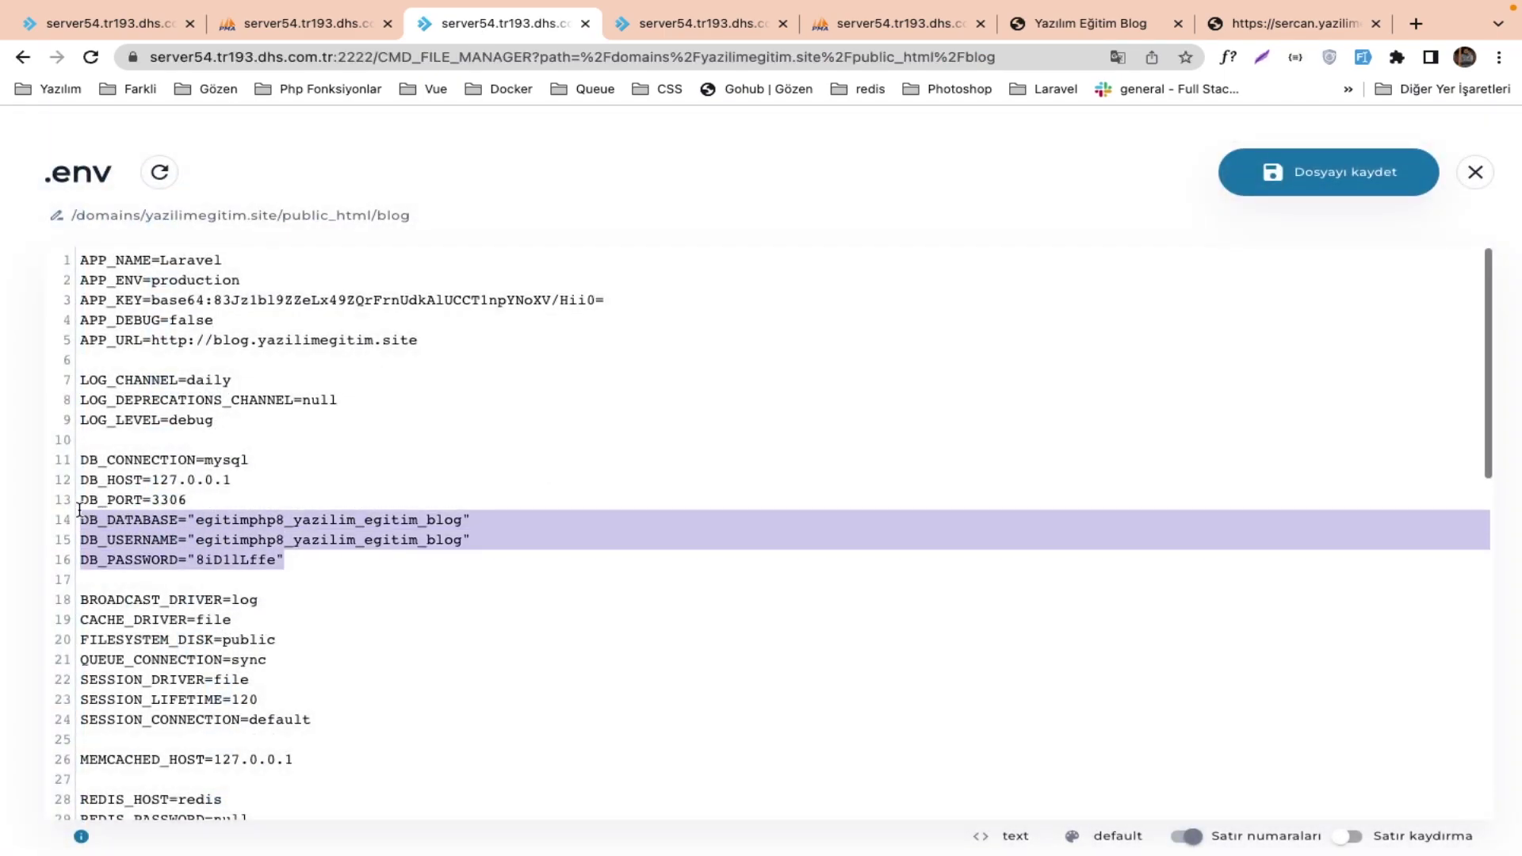
click(672, 435)
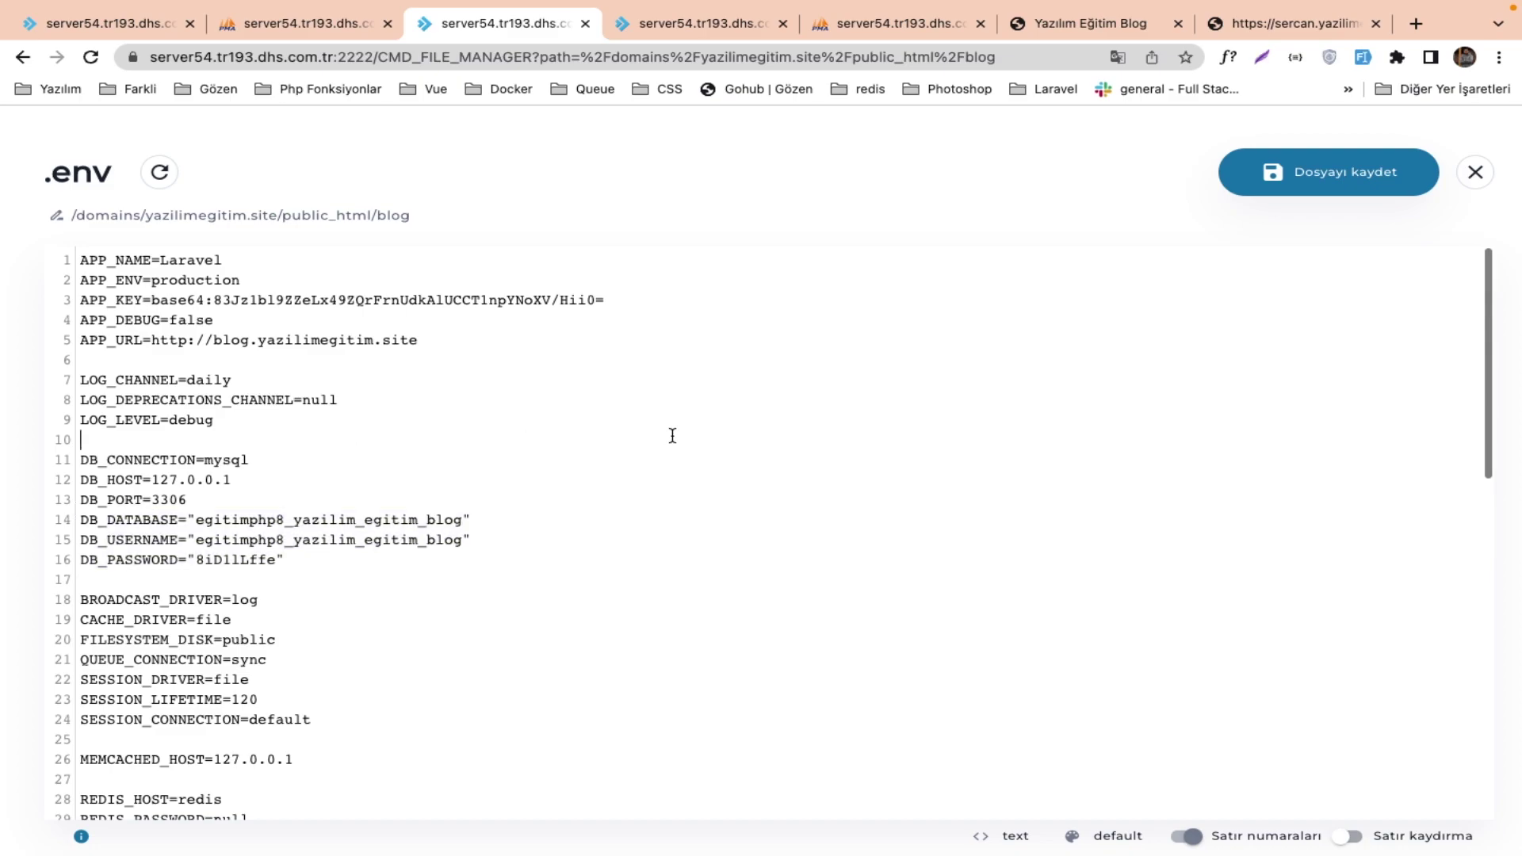
click(1320, 185)
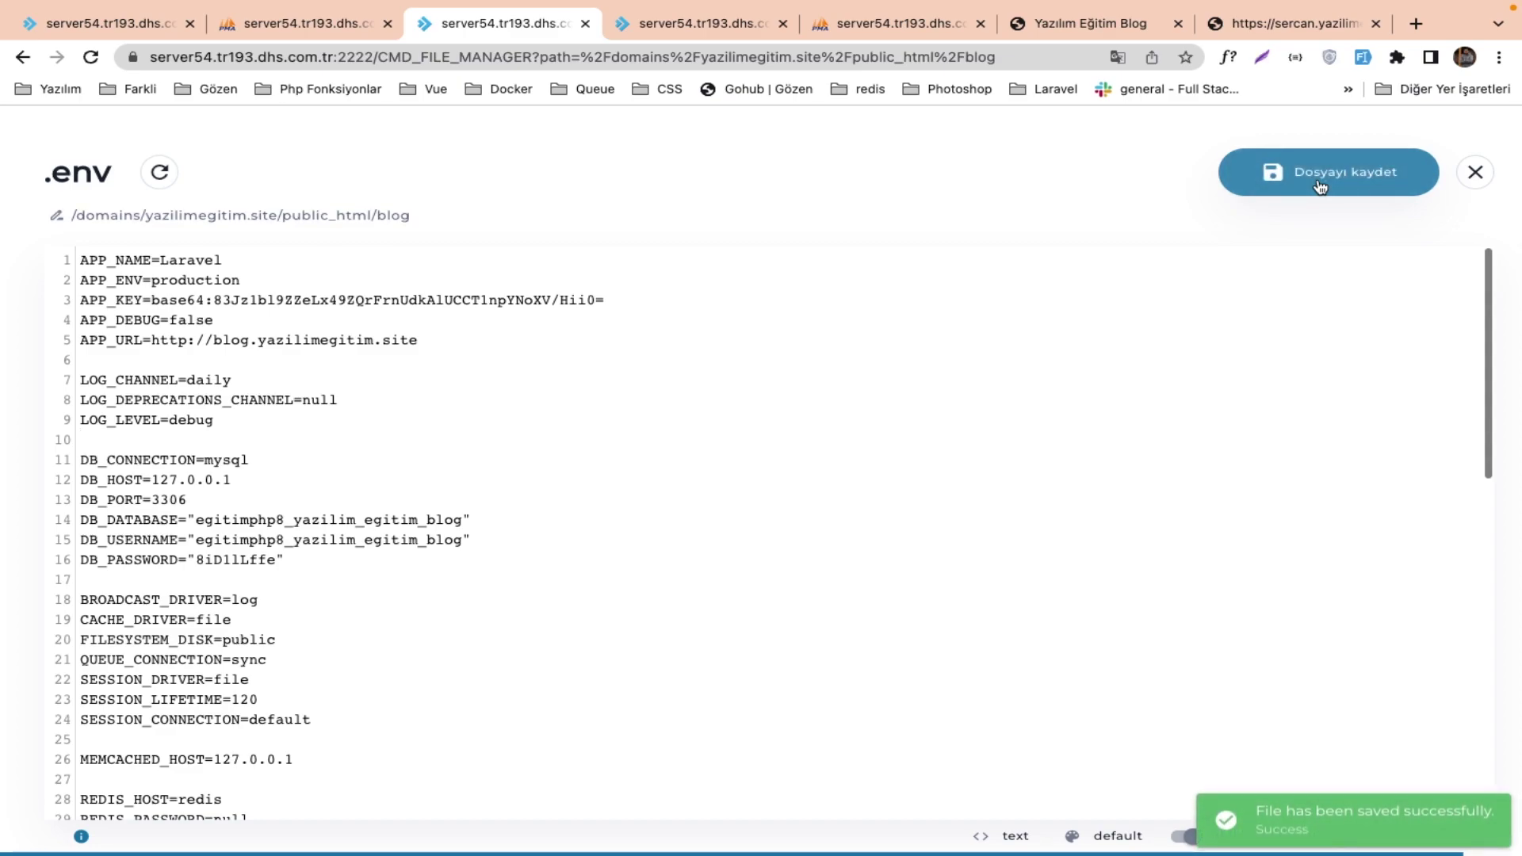